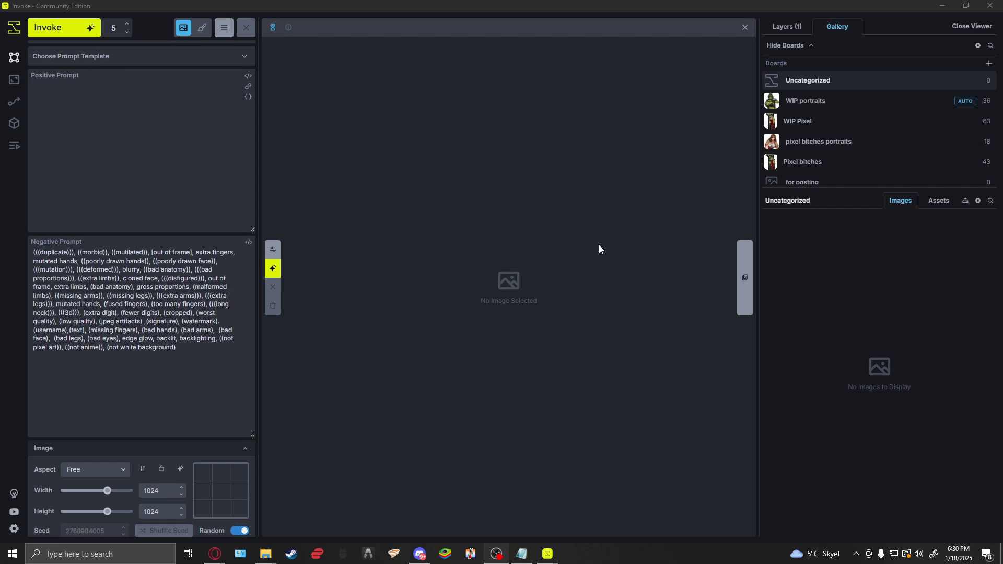
Switch from Invoke to the browser and view the Invoke Community Edition download page.
{"action": "left_click", "coordinate": [943, 7]}
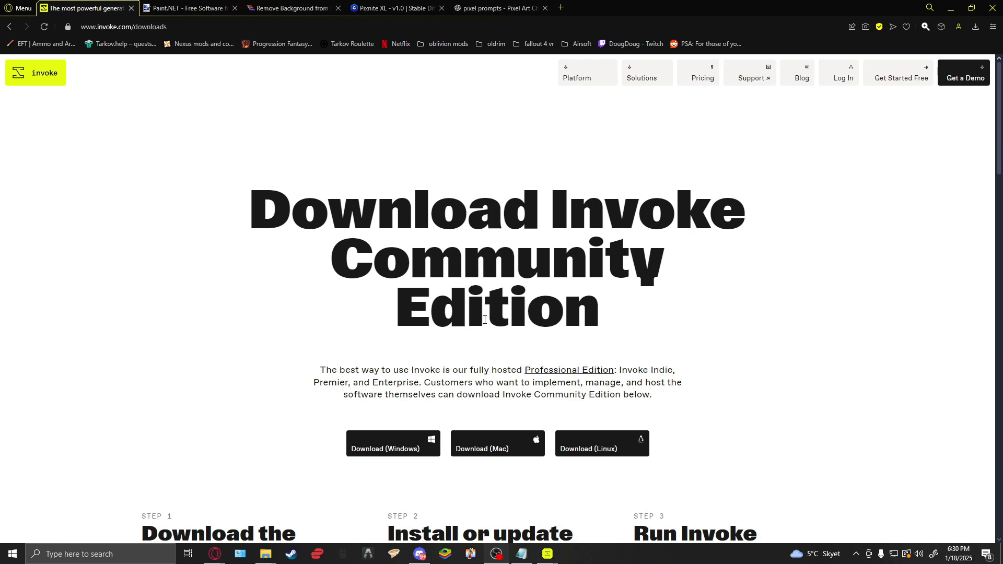
{"action": "mouse_move", "coordinate": [548, 554]}
{"action": "left_click", "coordinate": [587, 525]}
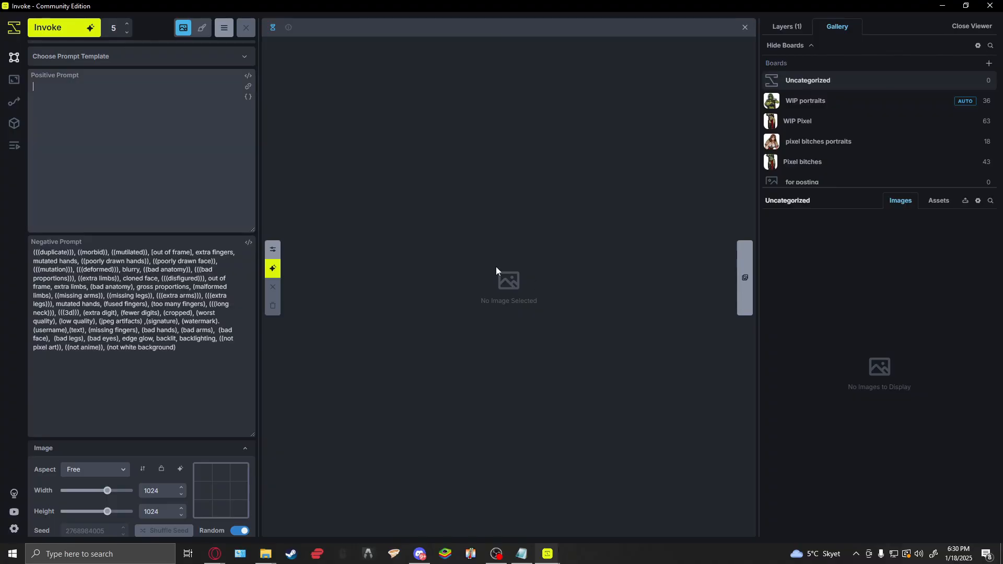
{"action": "left_click", "coordinate": [953, 6]}
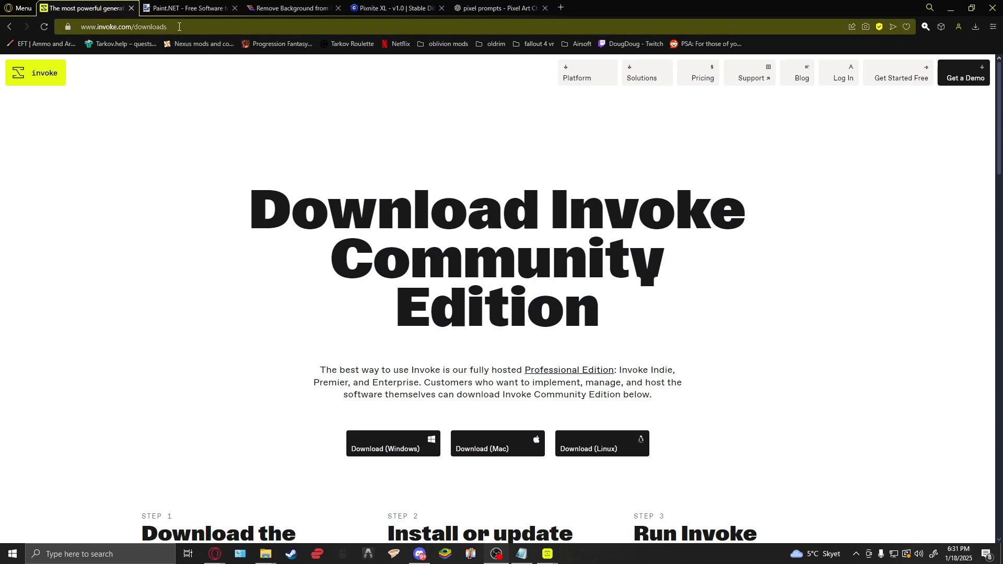
Look over the open Paint.NET, AI Ease background remover and Civitai Pixnite XL pages in the browser.
{"action": "left_click", "coordinate": [189, 7]}
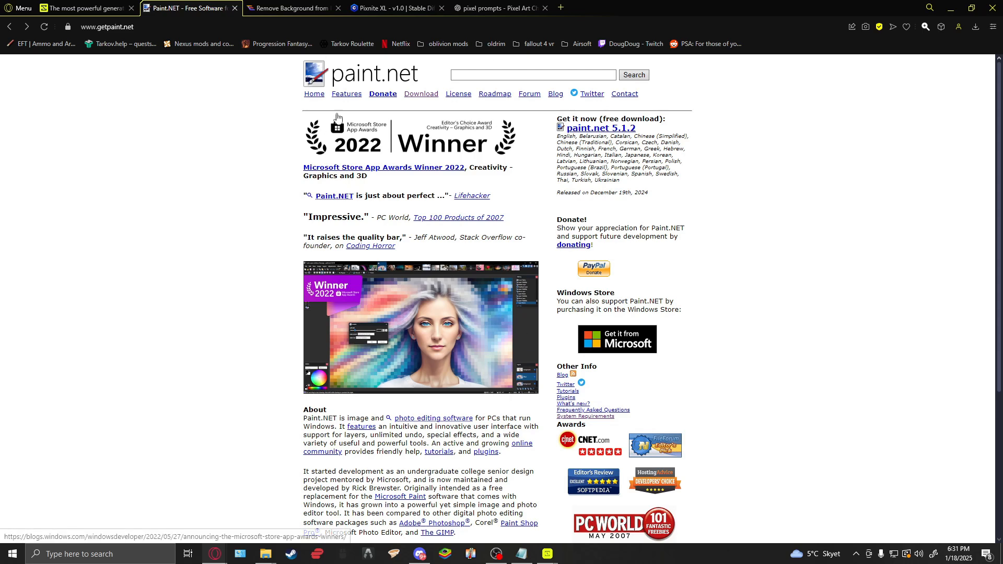
{"action": "mouse_move", "coordinate": [278, 3]}
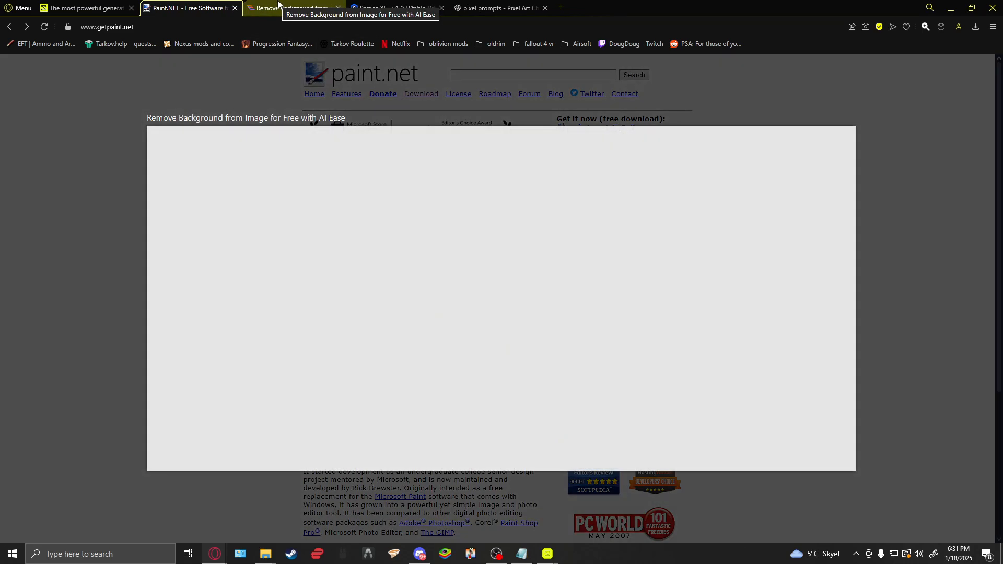
{"action": "left_click", "coordinate": [281, 6]}
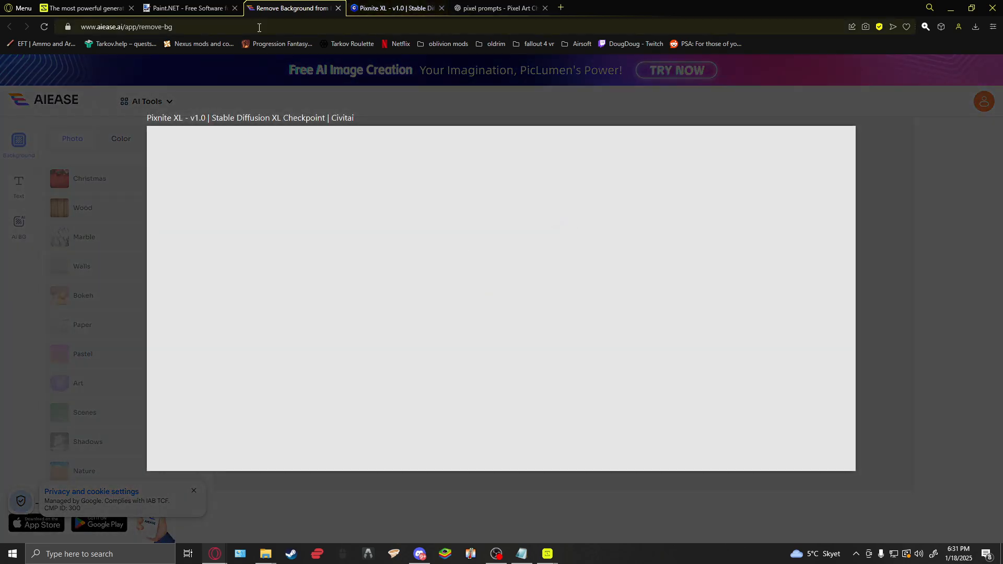
{"action": "mouse_move", "coordinate": [168, 13]}
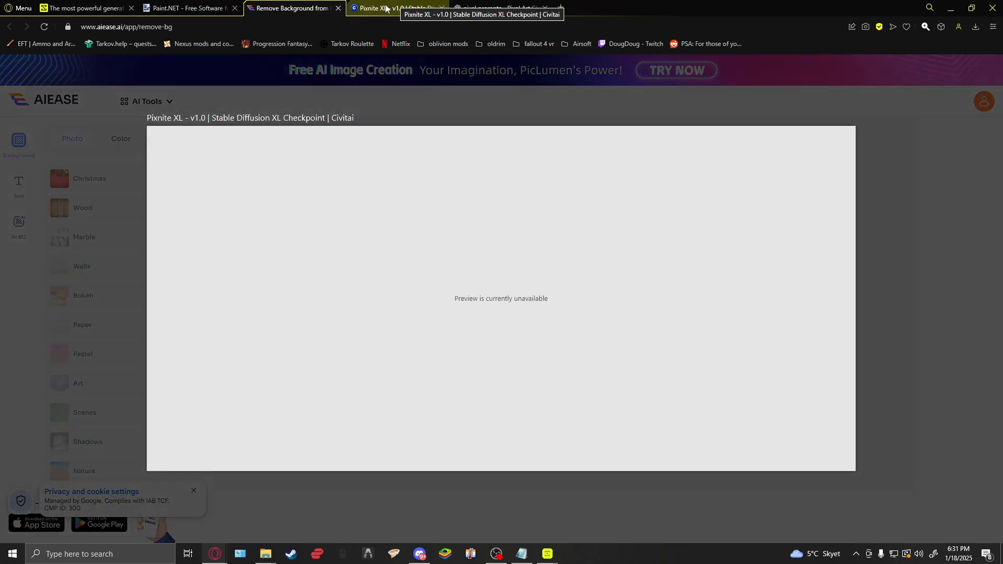
{"action": "left_click", "coordinate": [384, 8]}
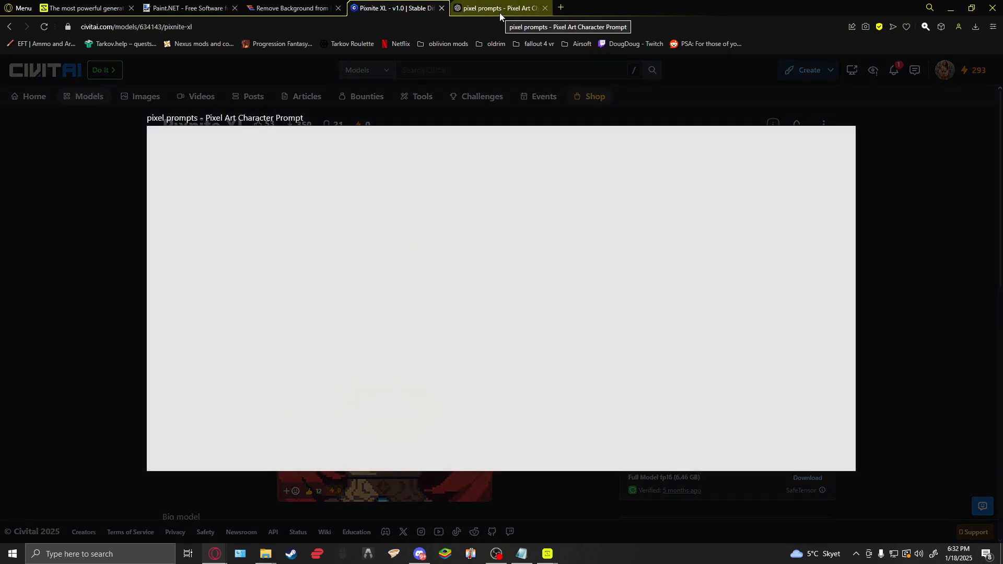
View the ChatGPT pixel prompts chat, and read through GPT instructions.txt in Notepad from its beginning.
{"action": "left_click", "coordinate": [499, 12]}
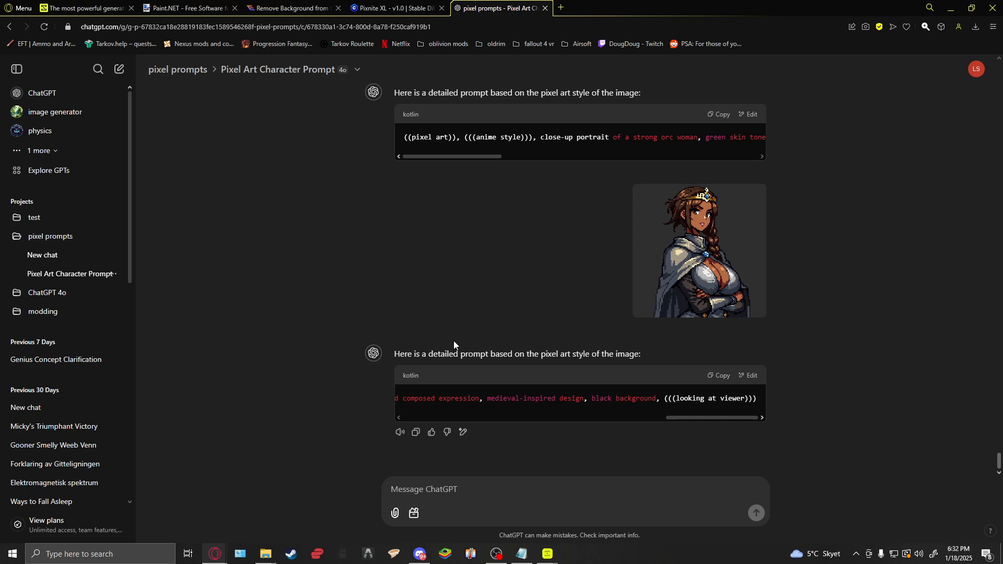
{"action": "mouse_move", "coordinate": [523, 558]}
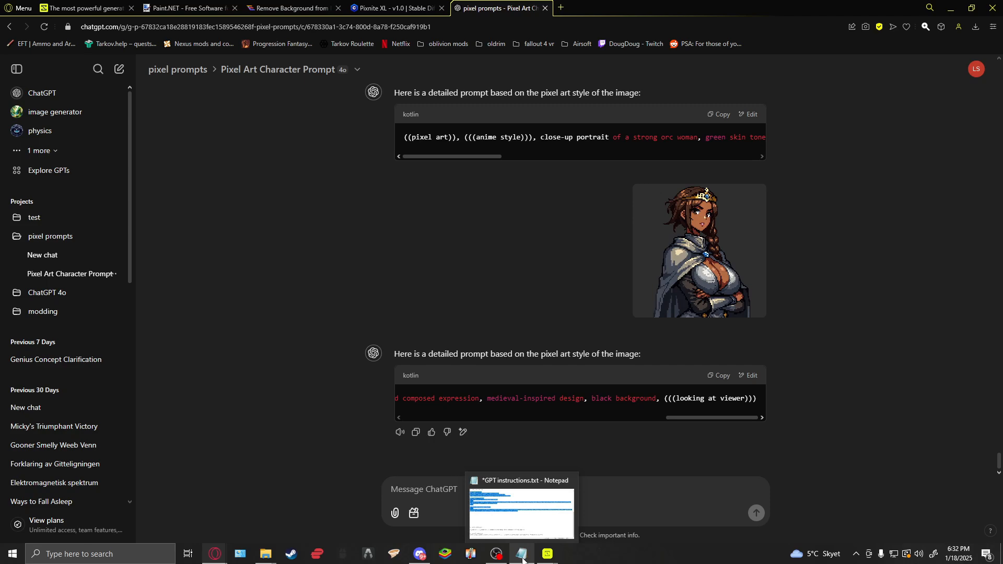
{"action": "left_click", "coordinate": [523, 559]}
{"action": "scroll", "coordinate": [345, 286], "scroll_direction": "up", "scroll_amount": 10}
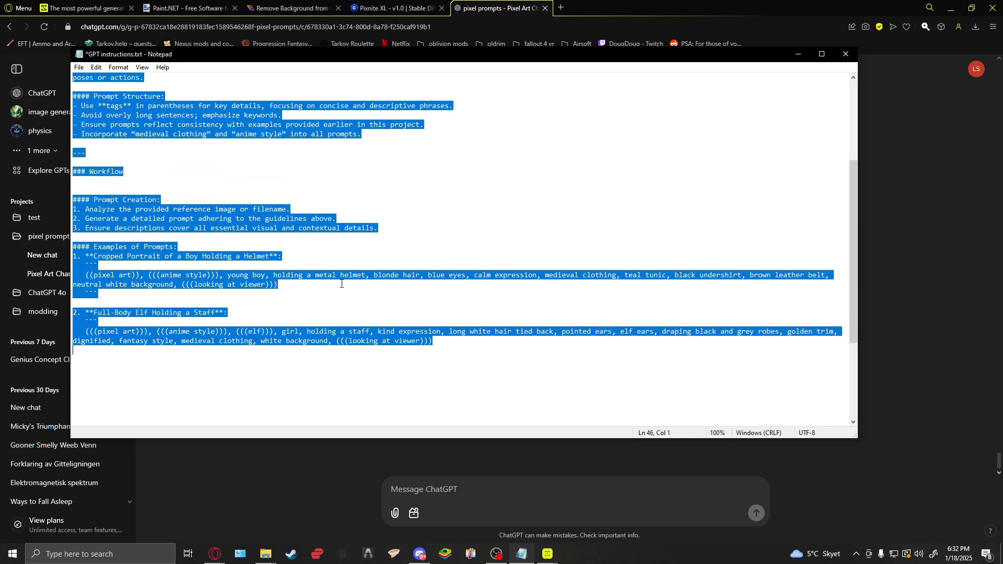
{"action": "key", "text": "ctrl+Home"}
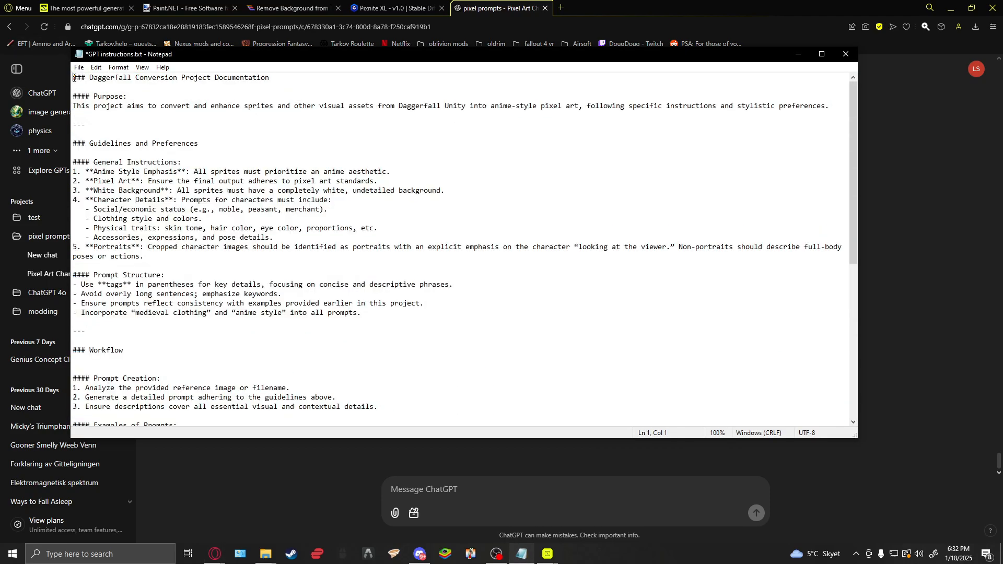
{"action": "scroll", "coordinate": [295, 242], "scroll_direction": "down", "scroll_amount": 9}
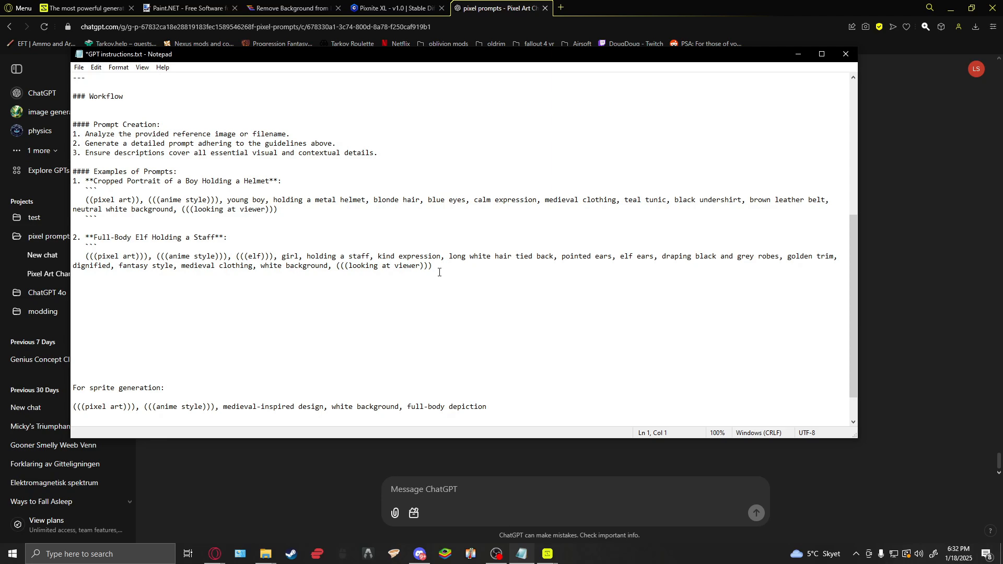
Open the instructions editor of the ChatGPT project "test" and close it without entering anything.
{"action": "left_click", "coordinate": [460, 477]}
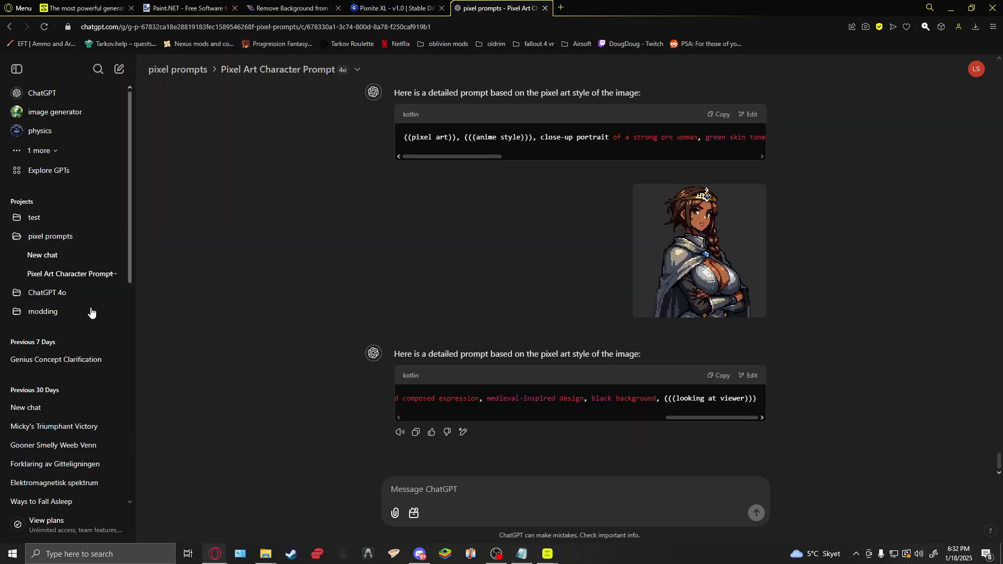
{"action": "left_click", "coordinate": [38, 220]}
{"action": "left_click", "coordinate": [643, 223]}
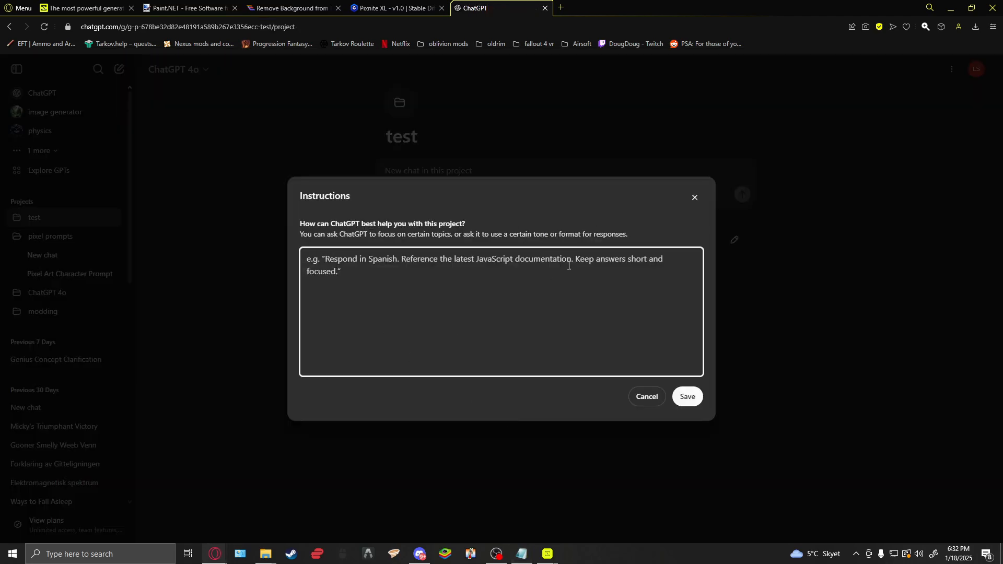
{"action": "left_click", "coordinate": [695, 198]}
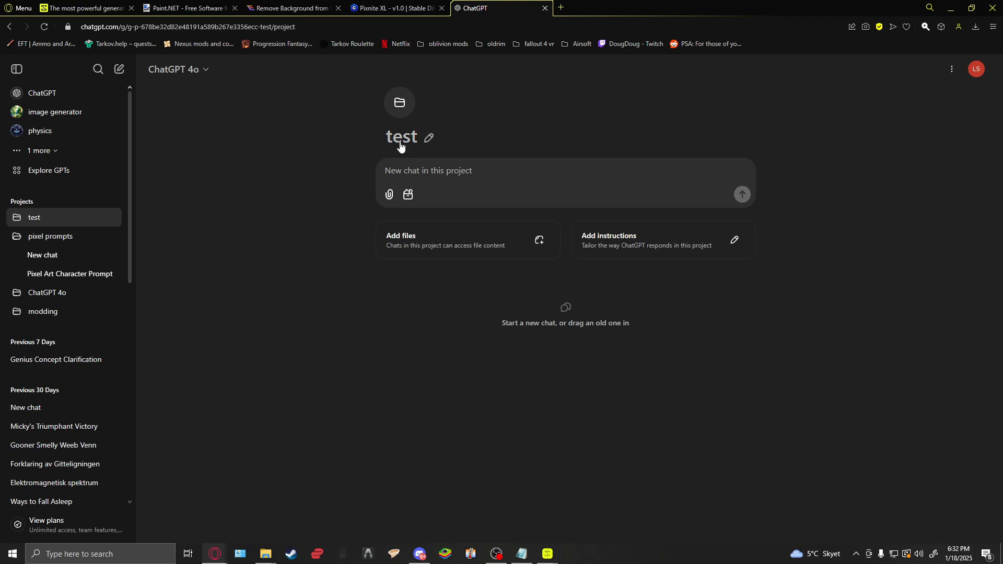
Examine the sprite and portrait generation prompt templates at the end of GPT instructions.txt, highlighting the sprite prompt line.
{"action": "left_click", "coordinate": [522, 554]}
{"action": "scroll", "coordinate": [334, 328], "scroll_direction": "down", "scroll_amount": 1}
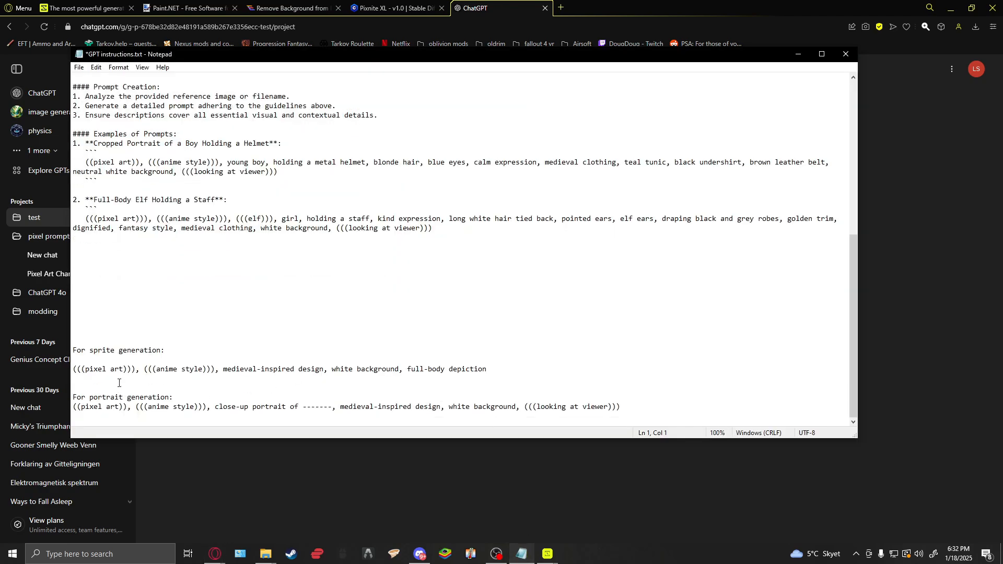
{"action": "left_click_drag", "start_coordinate": [76, 369], "coordinate": [181, 369]}
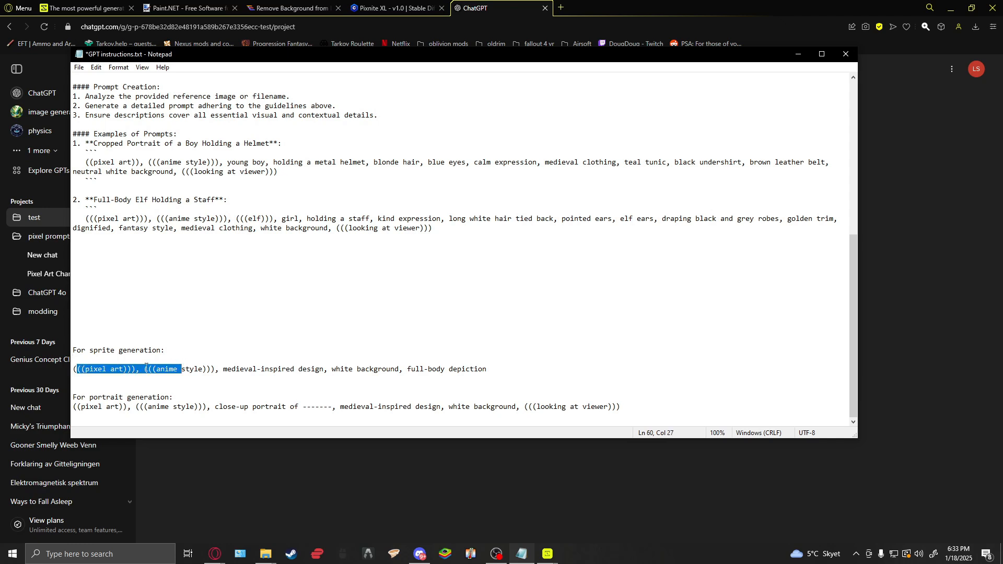
{"action": "left_click_drag", "start_coordinate": [73, 371], "coordinate": [469, 375]}
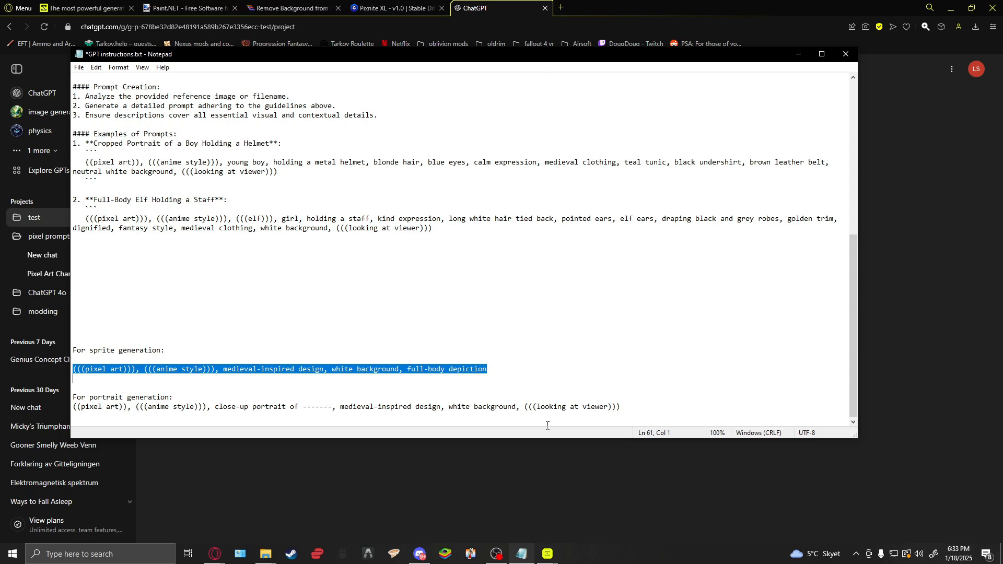
{"action": "left_click", "coordinate": [798, 56]}
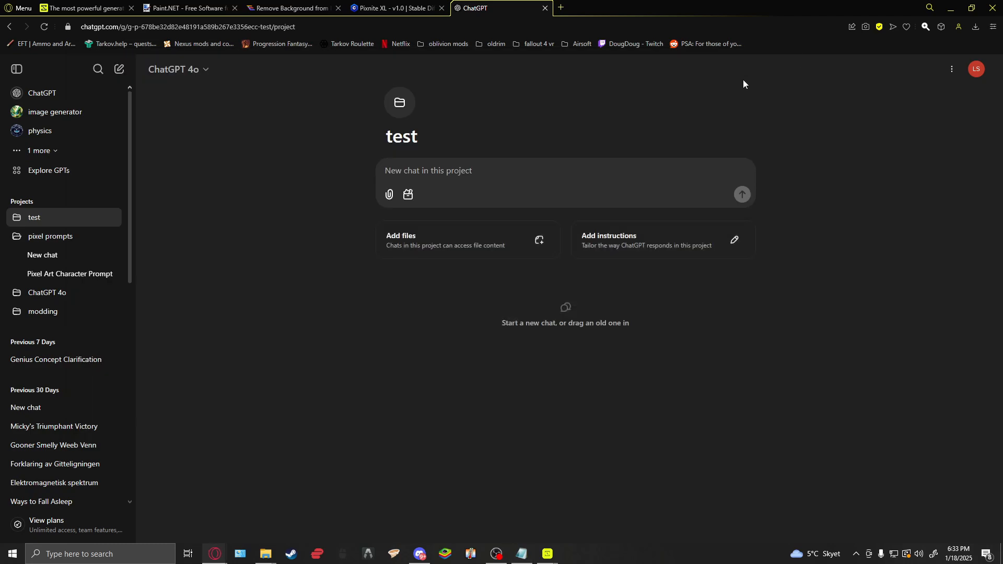
Open the Pixel Art Character Prompt chat in the pixel prompts project and read its last generated prompt to the end.
{"action": "left_click", "coordinate": [51, 238]}
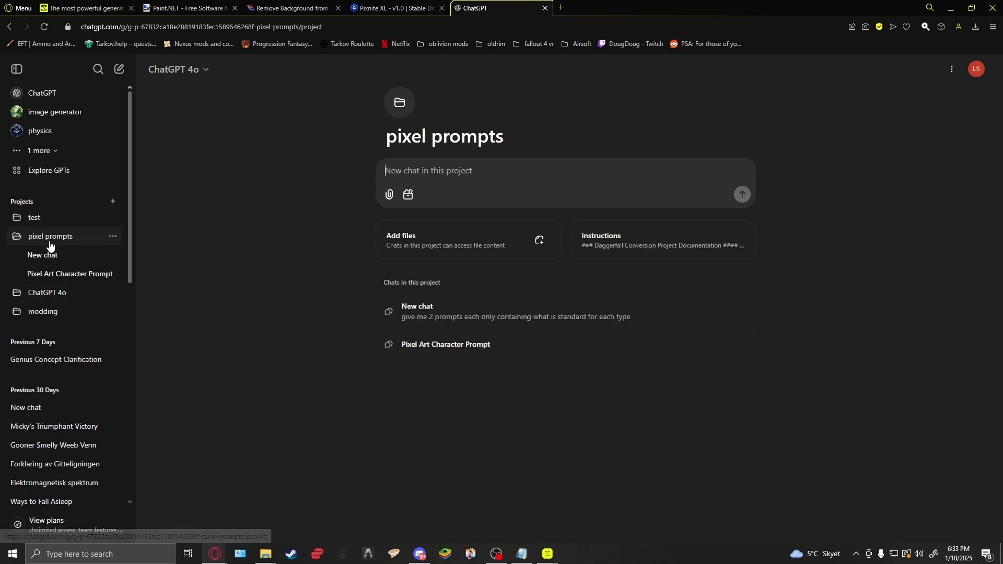
{"action": "left_click", "coordinate": [41, 274]}
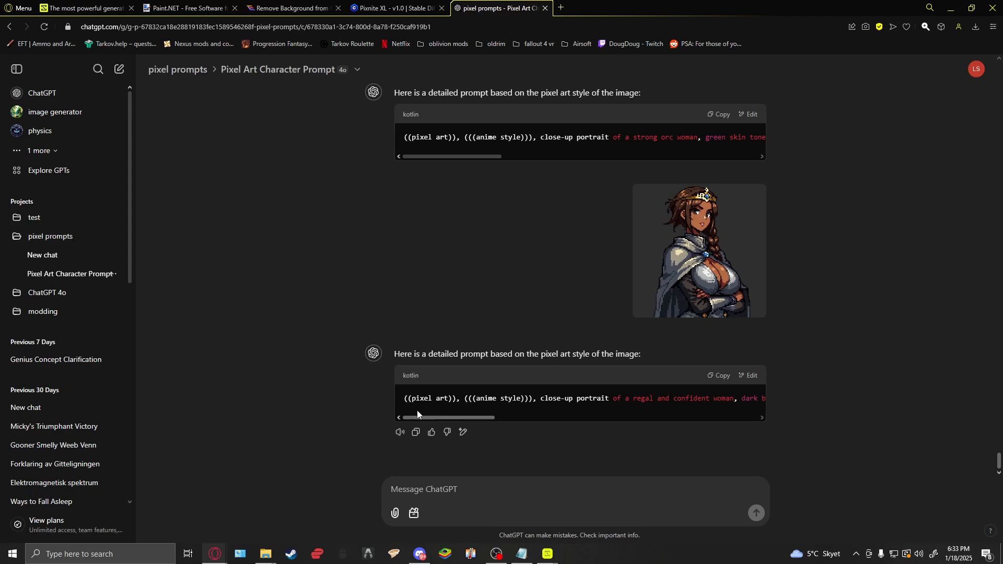
{"action": "left_click_drag", "start_coordinate": [437, 418], "coordinate": [722, 415]}
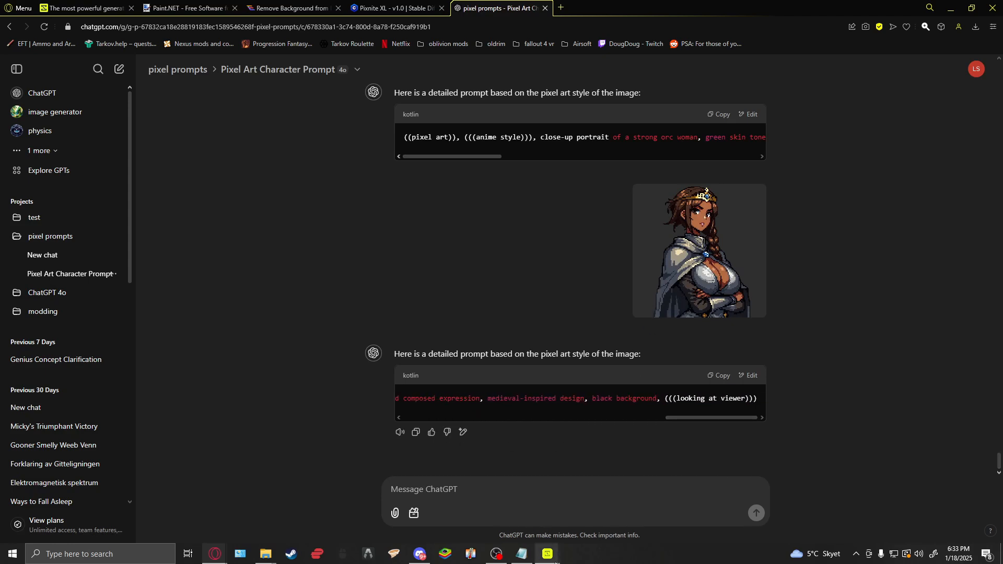
Switch to Invoke and highlight the whole negative prompt to review it, then return to the browser.
{"action": "left_click", "coordinate": [553, 541]}
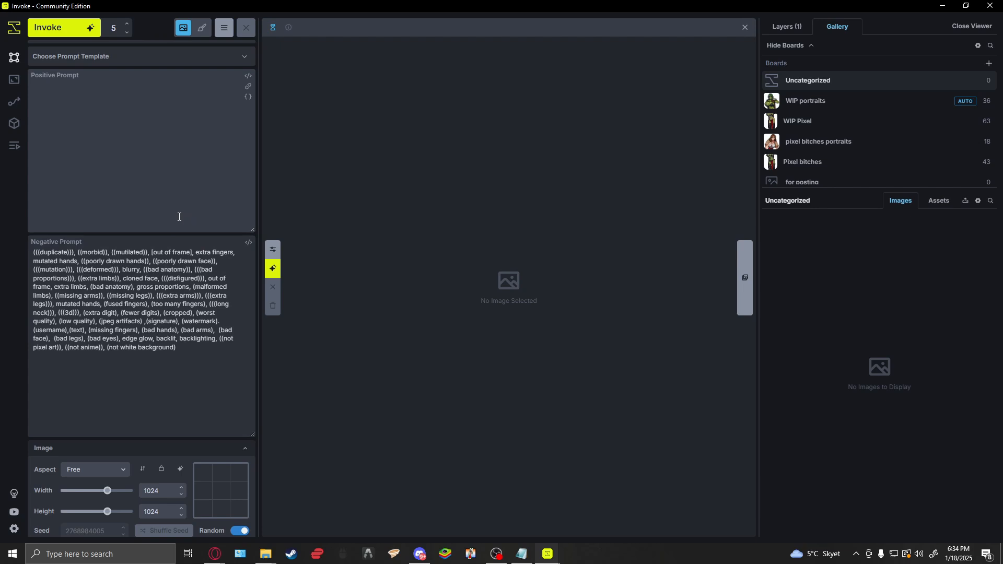
{"action": "triple_click", "coordinate": [179, 351]}
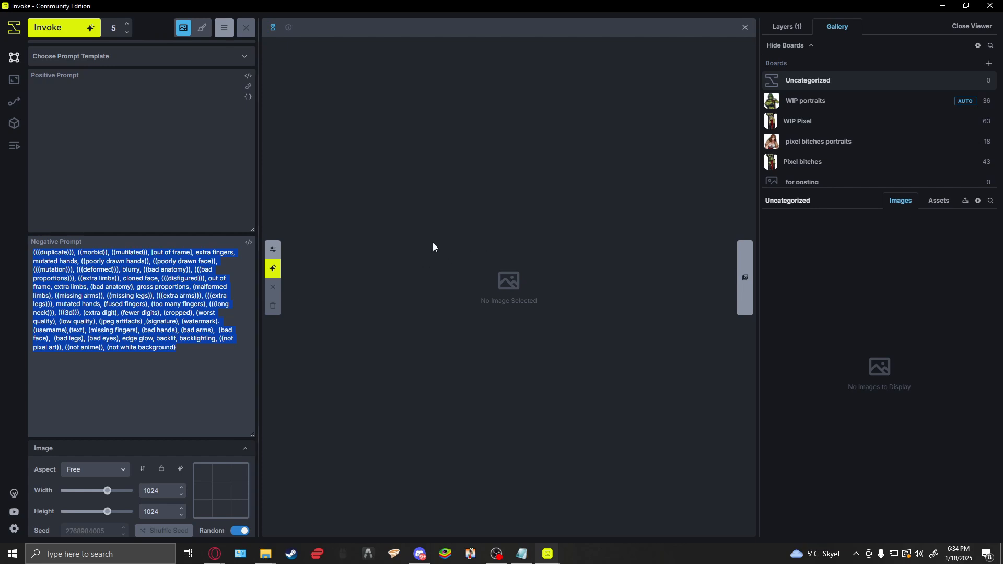
{"action": "left_click", "coordinate": [942, 8]}
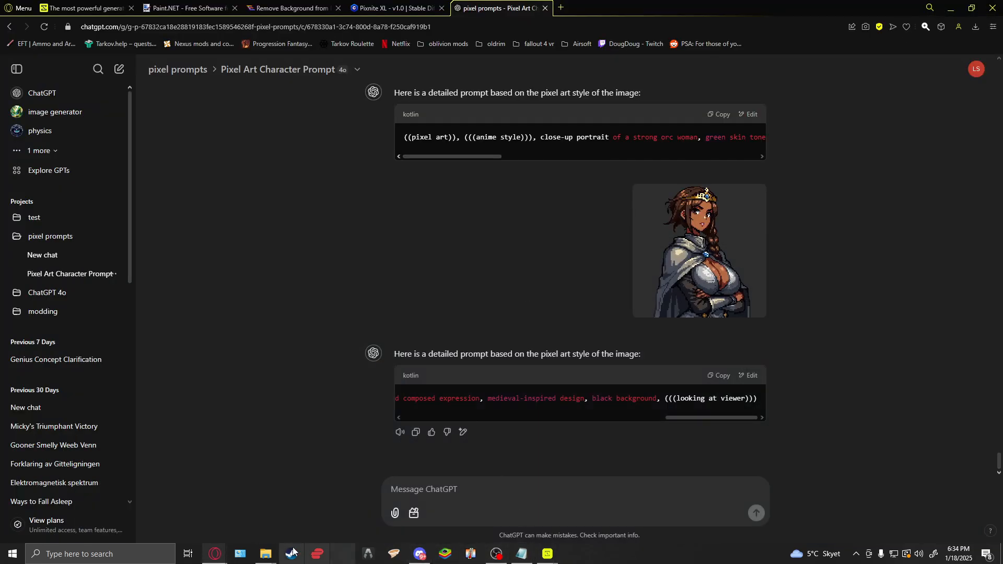
Switch to Discord and look at the finished portraits posted in the pixel-portraits channel.
{"action": "mouse_move", "coordinate": [266, 558]}
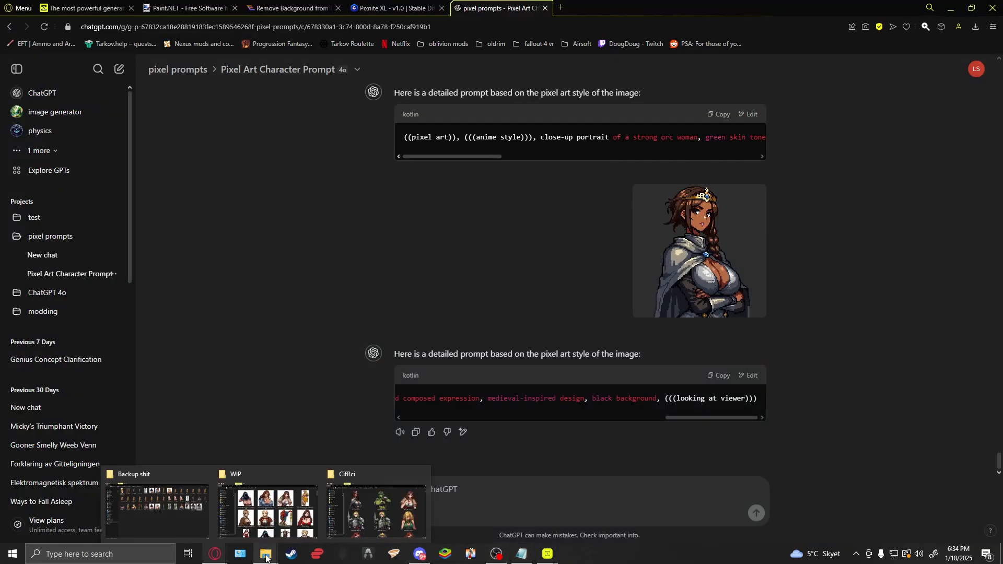
{"action": "left_click", "coordinate": [418, 557]}
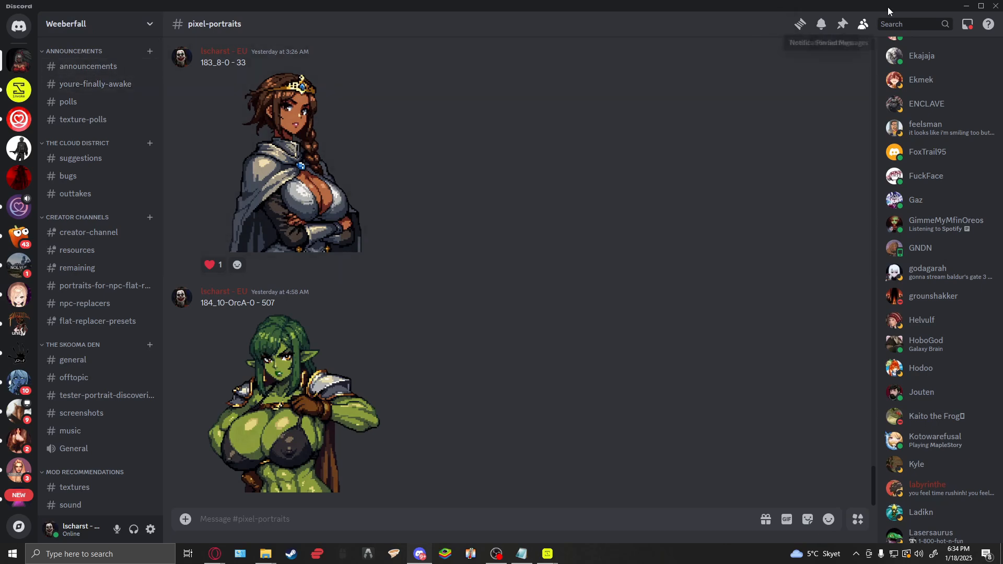
{"action": "left_click", "coordinate": [967, 10]}
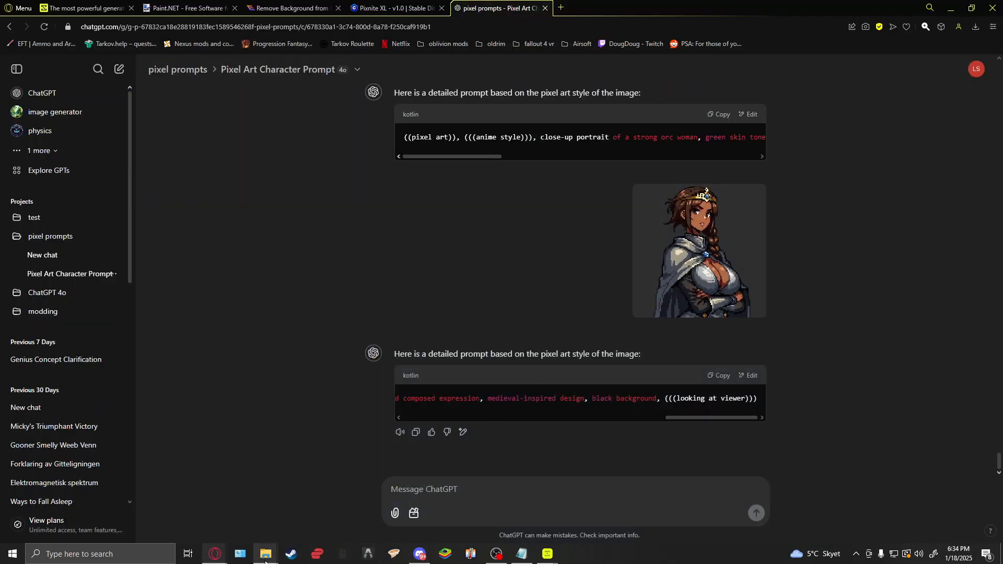
Switch to File Explorer, open the Textures reference folder and browse its character sprites.
{"action": "mouse_move", "coordinate": [267, 554]}
{"action": "left_click", "coordinate": [267, 509]}
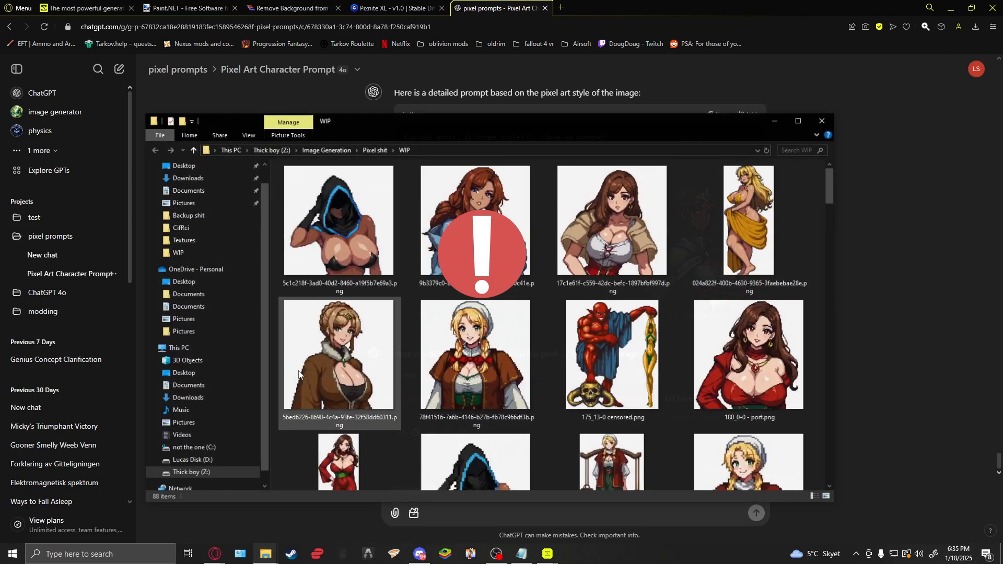
{"action": "left_click", "coordinate": [184, 237]}
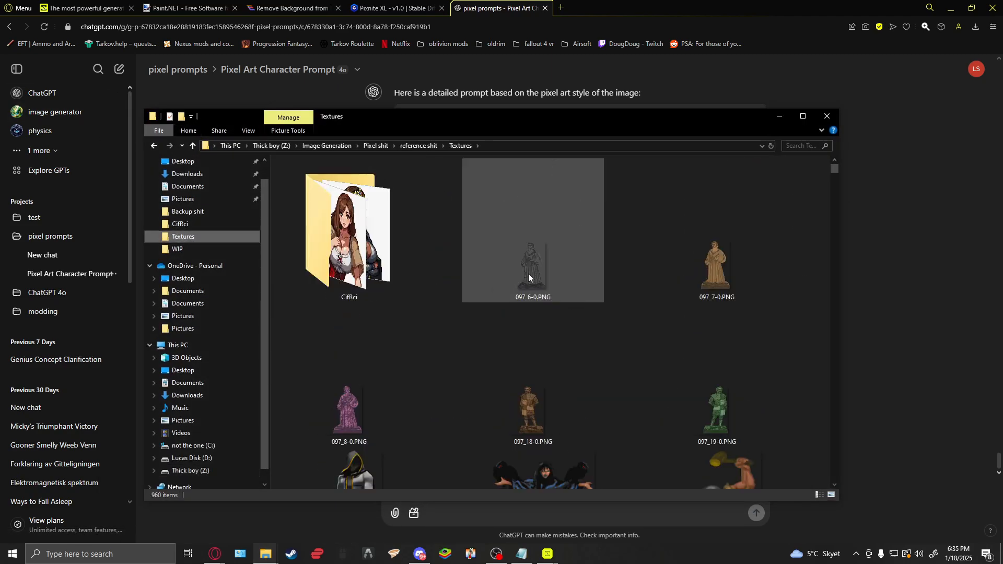
{"action": "right_click", "coordinate": [814, 240]}
{"action": "mouse_move", "coordinate": [846, 259]}
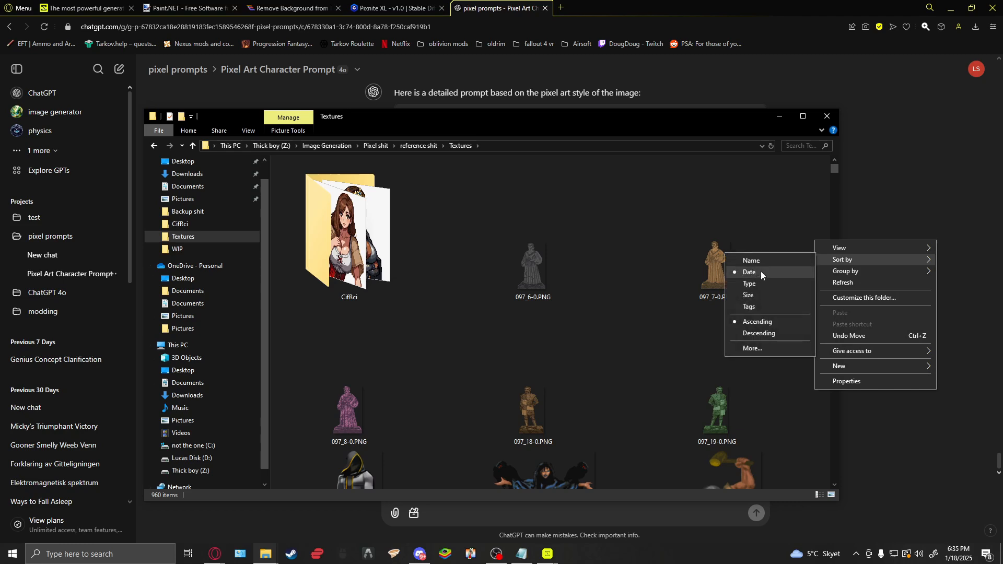
{"action": "left_click", "coordinate": [792, 210]}
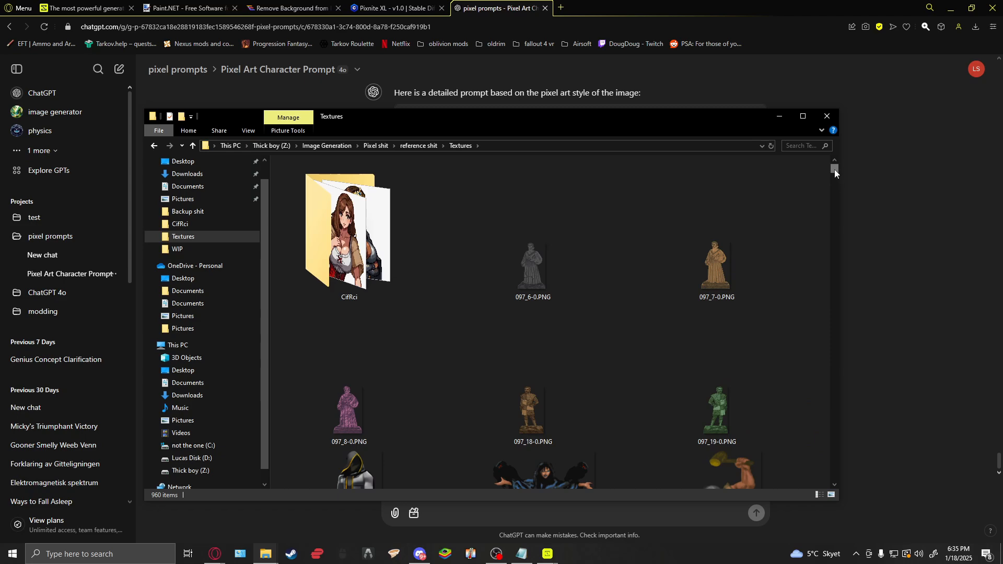
{"action": "left_click_drag", "start_coordinate": [835, 170], "coordinate": [834, 191]}
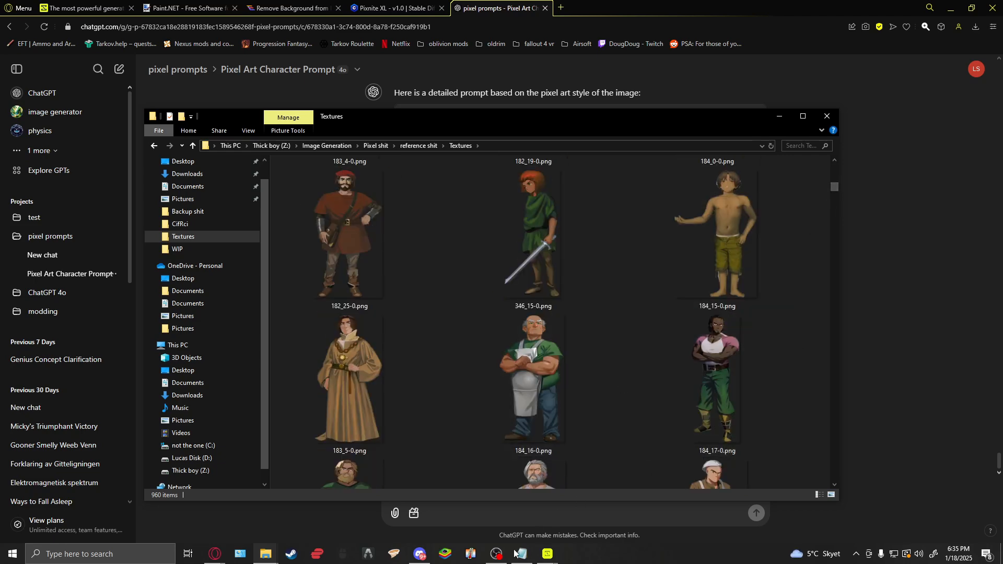
Switch to Discord, enter 184 in the server's message search, and return to the Textures folder.
{"action": "left_click", "coordinate": [424, 556]}
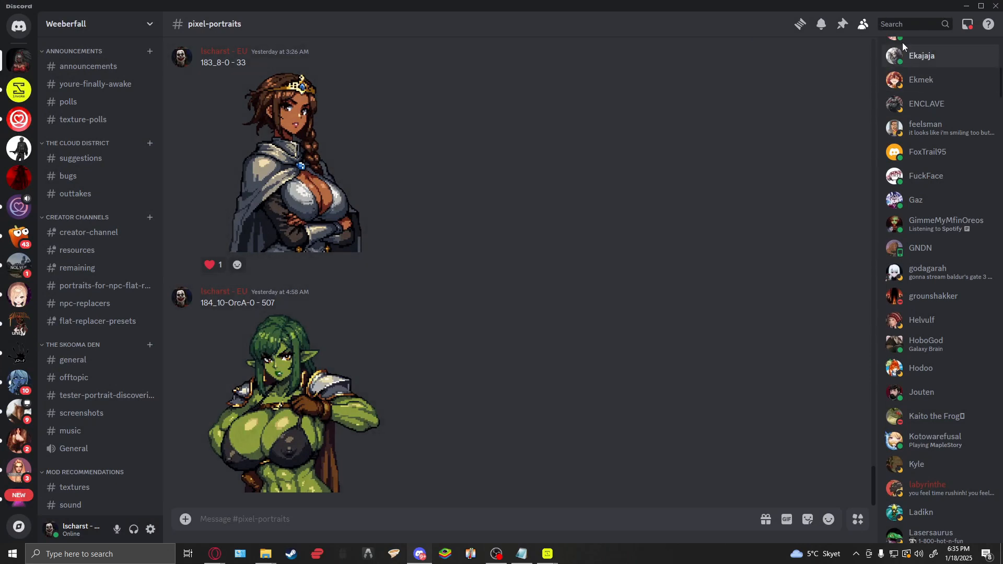
{"action": "left_click", "coordinate": [903, 24]}
{"action": "type", "text": "184"}
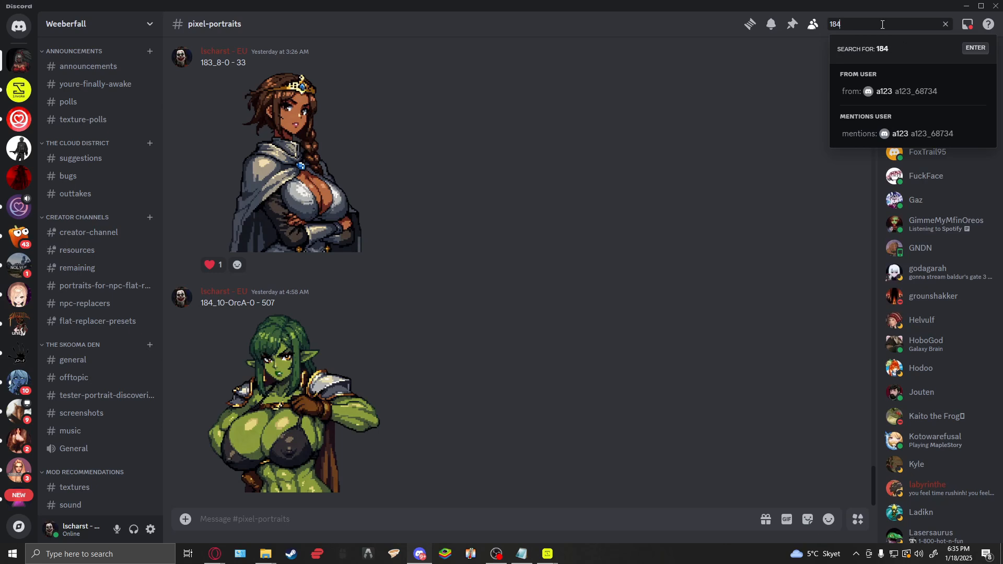
{"action": "left_click", "coordinate": [966, 7]}
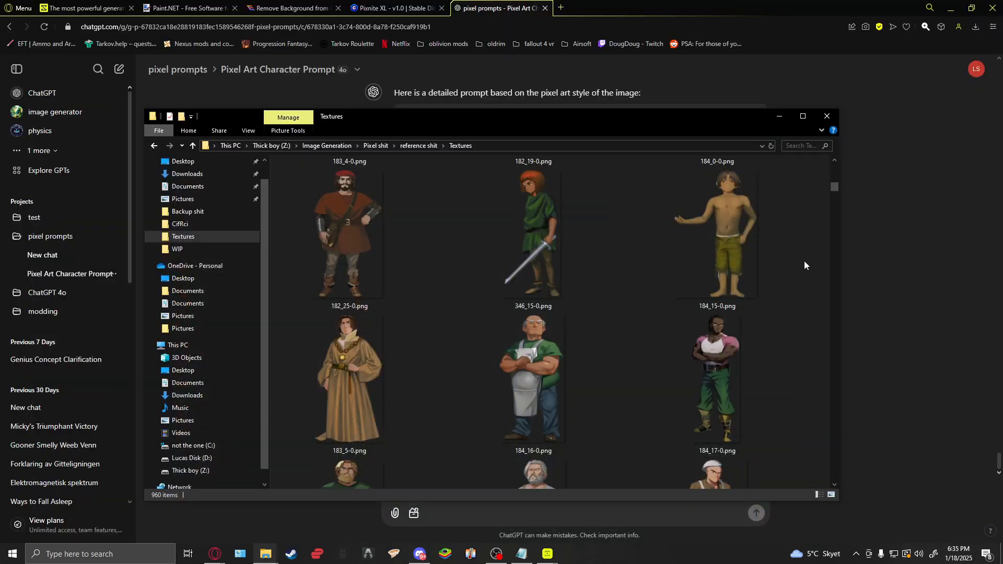
Open 184_17-0.png in Paint.NET, fill the transparent background around the character with white, and clear the selection.
{"action": "double_click", "coordinate": [728, 380]}
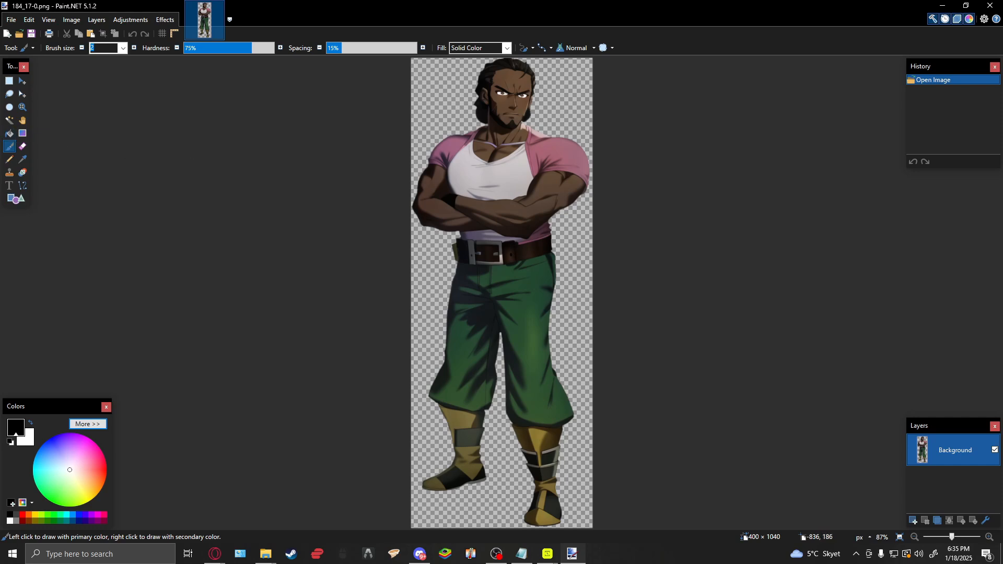
{"action": "left_click", "coordinate": [9, 121]}
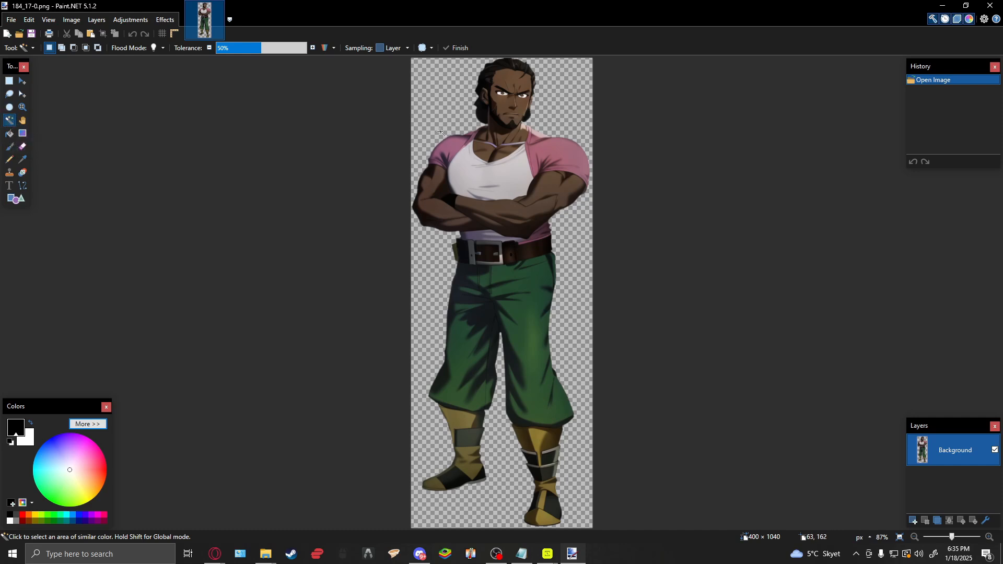
{"action": "left_click", "coordinate": [440, 112]}
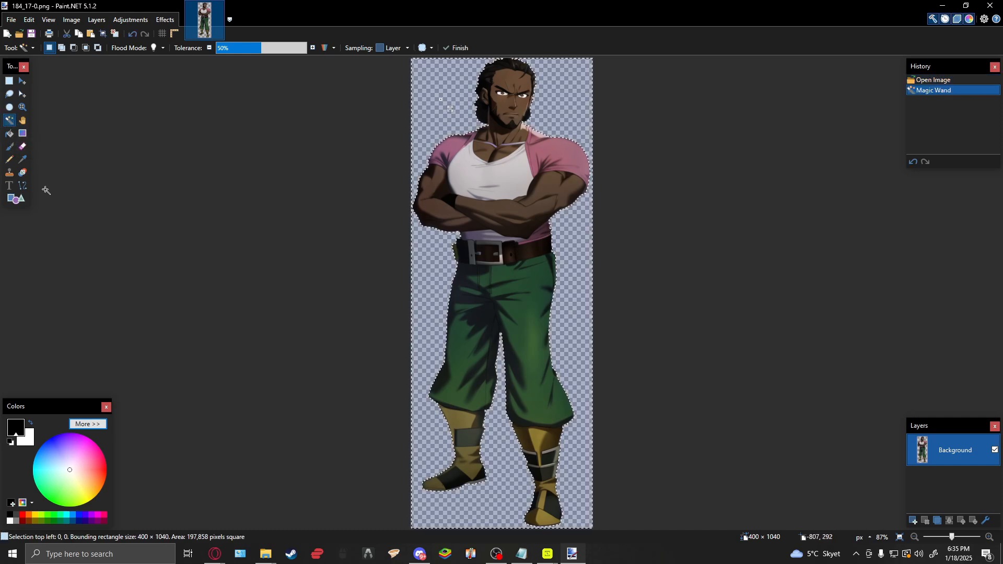
{"action": "left_click", "coordinate": [10, 137]}
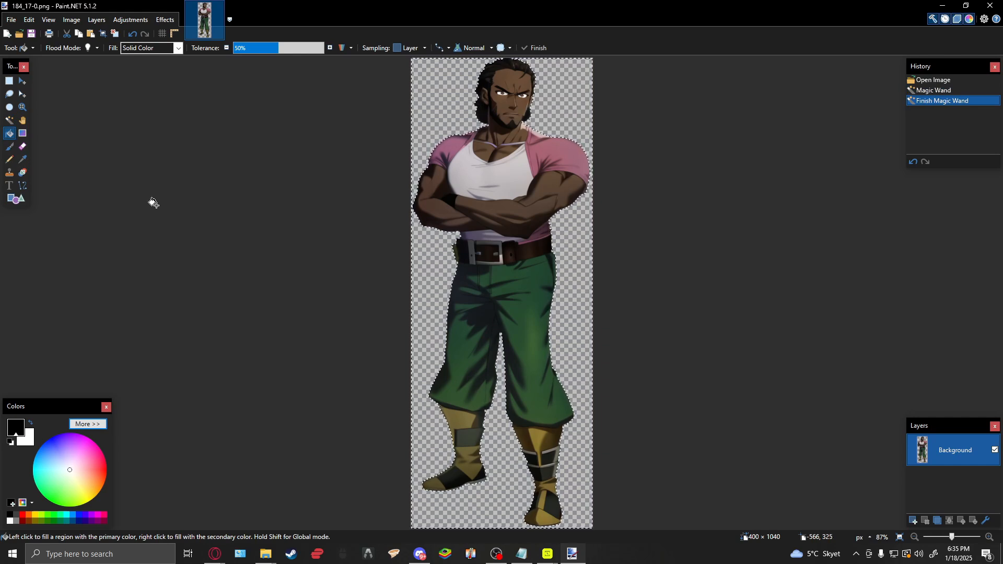
{"action": "right_click", "coordinate": [440, 98]}
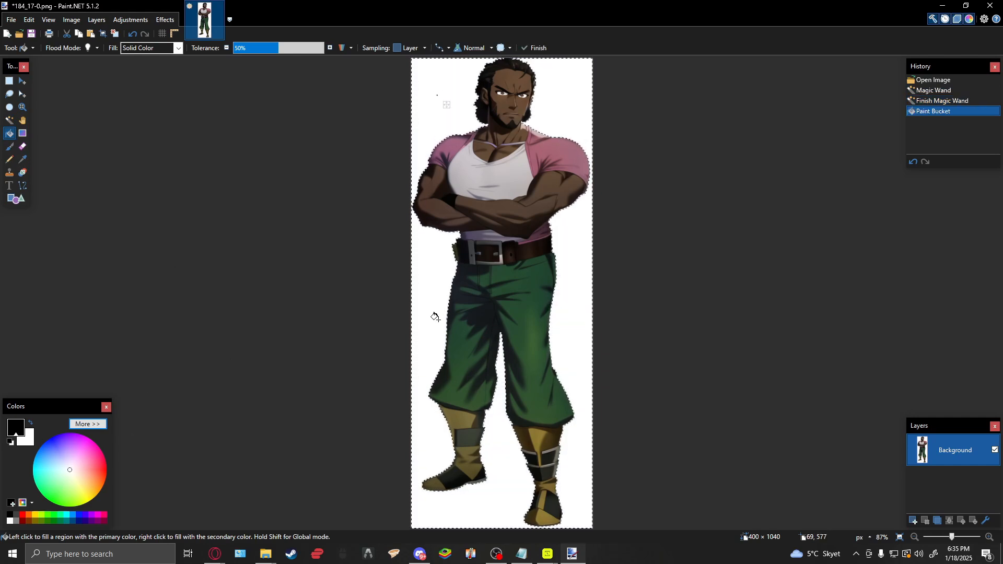
{"action": "key", "text": "ctrl+d"}
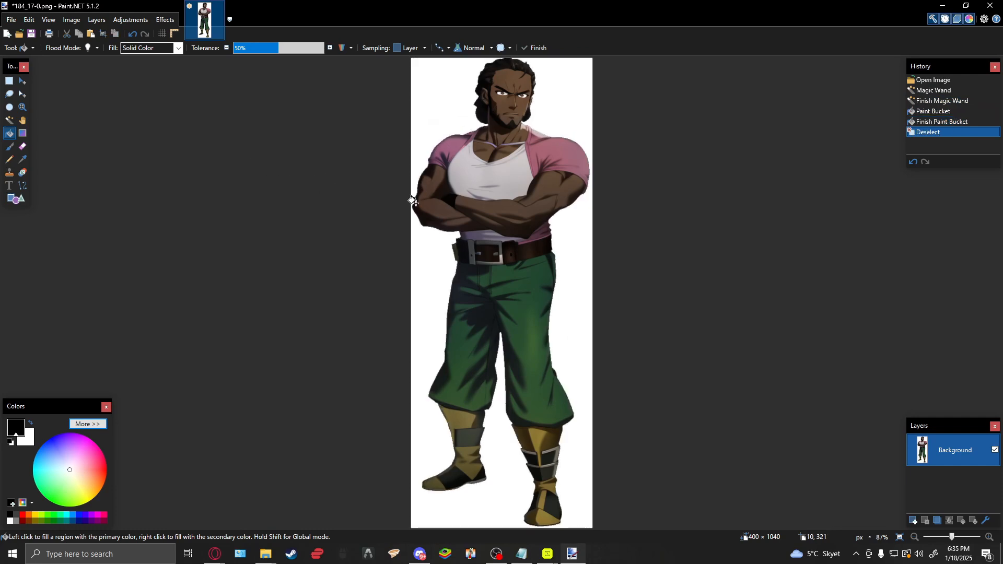
Save the image as a PNG copy named 184_17-0.png in the WIP folder with the default save configuration.
{"action": "left_click", "coordinate": [12, 19]}
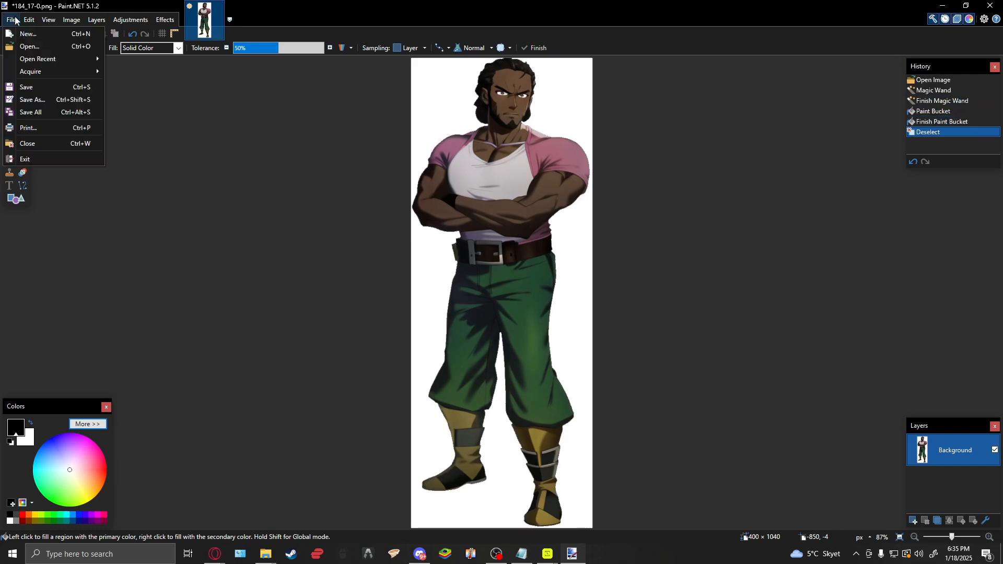
{"action": "left_click", "coordinate": [29, 101]}
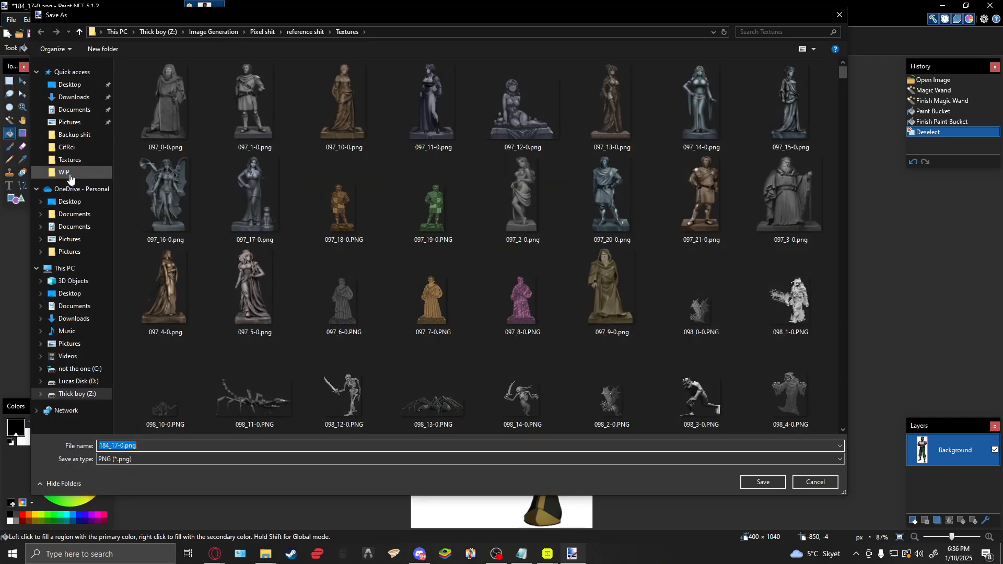
{"action": "left_click", "coordinate": [69, 179]}
{"action": "left_click_drag", "start_coordinate": [844, 91], "coordinate": [847, 423]}
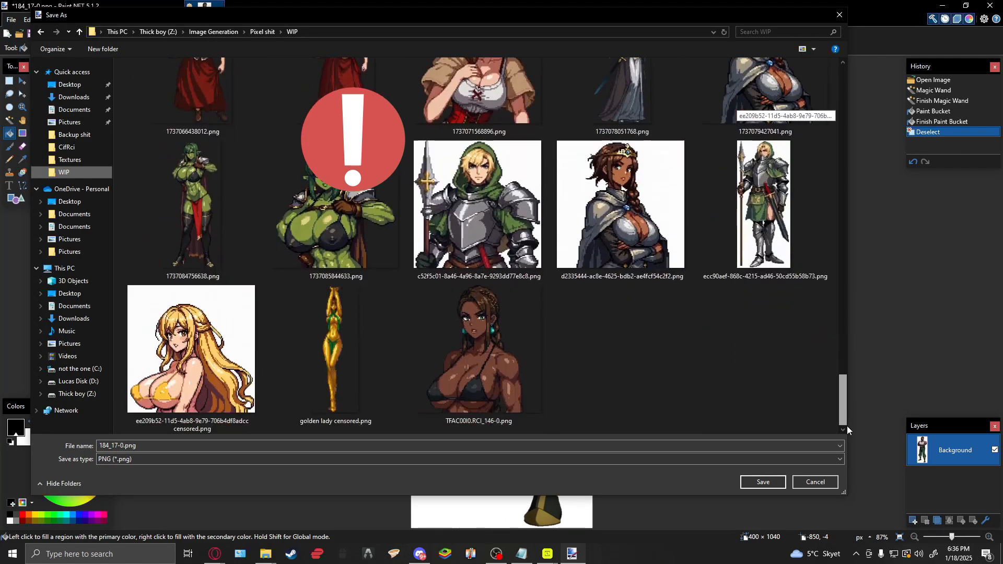
{"action": "left_click", "coordinate": [772, 487]}
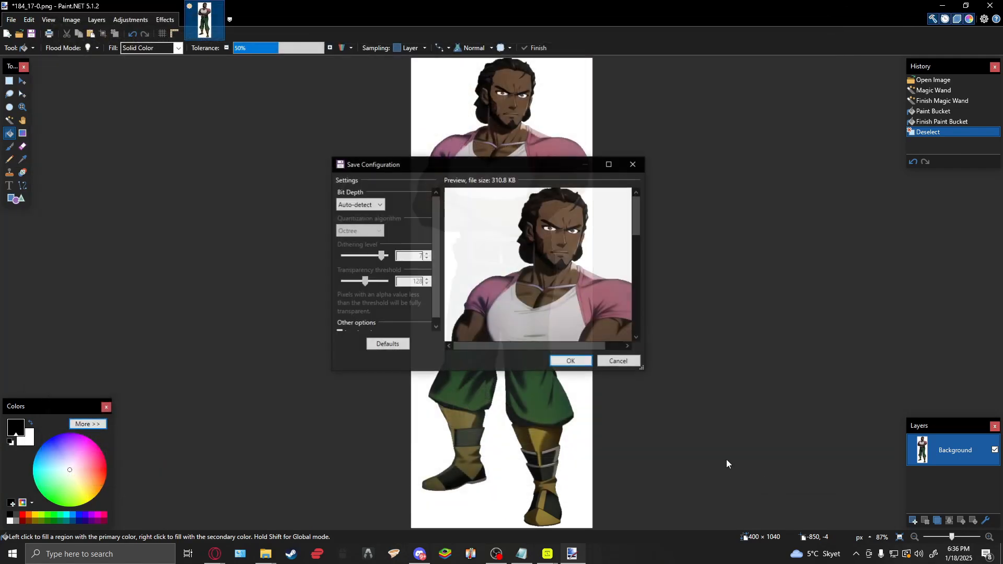
{"action": "left_click", "coordinate": [571, 362]}
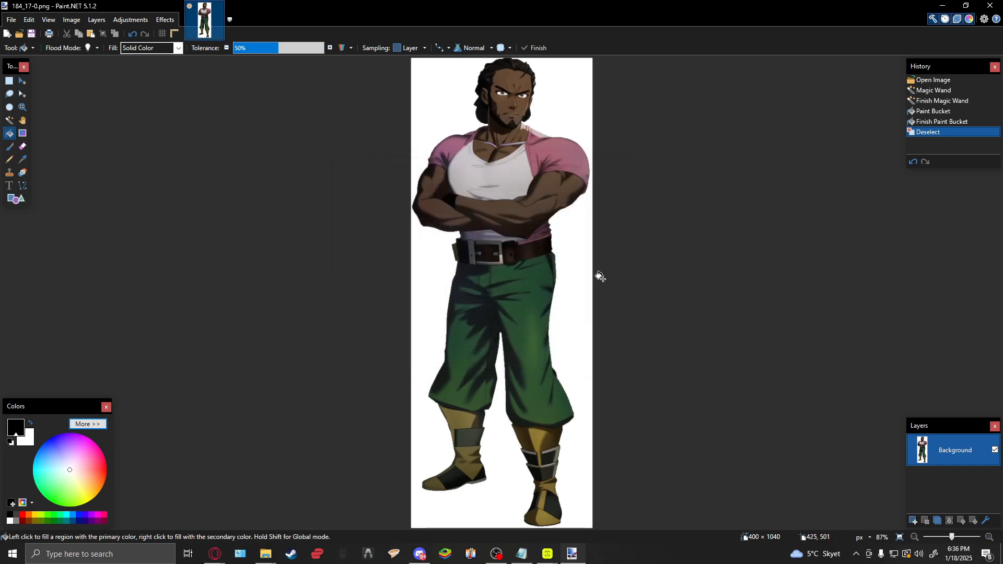
{"action": "left_click", "coordinate": [943, 6]}
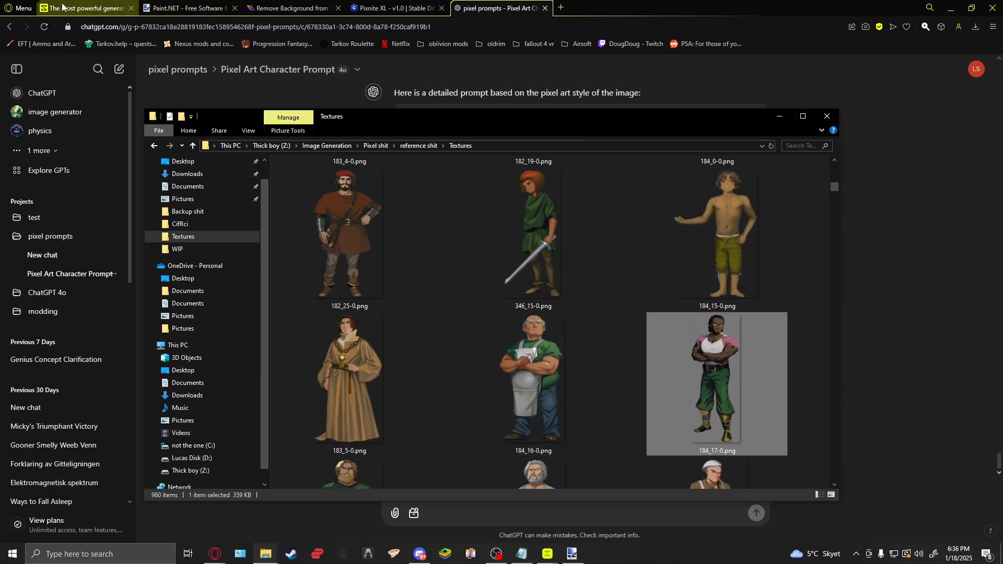
Attach 184_17-0.png from the WIP folder to the Pixel Art Character Prompt chat and send it.
{"action": "left_click", "coordinate": [827, 116]}
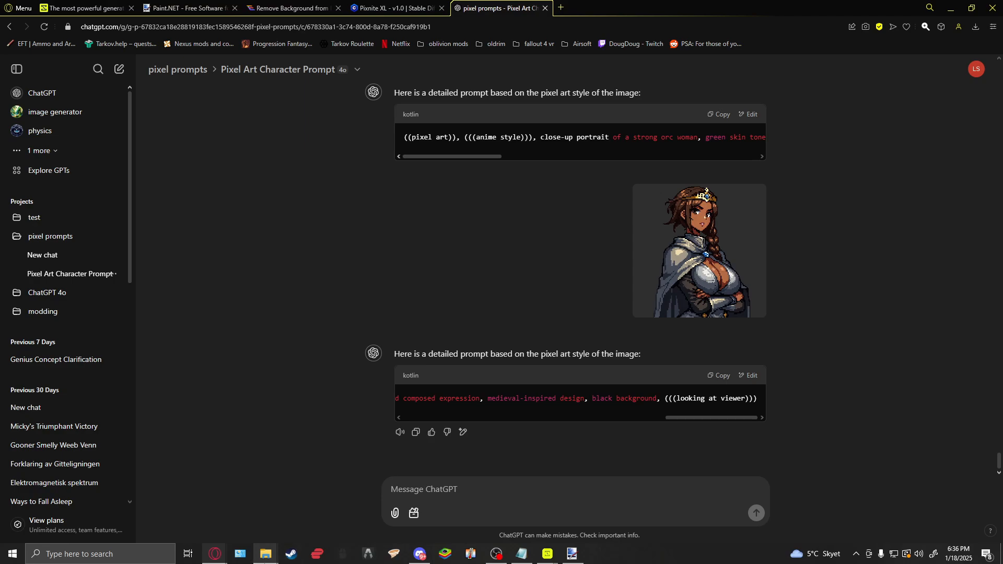
{"action": "mouse_move", "coordinate": [265, 555]}
{"action": "left_click", "coordinate": [293, 510]}
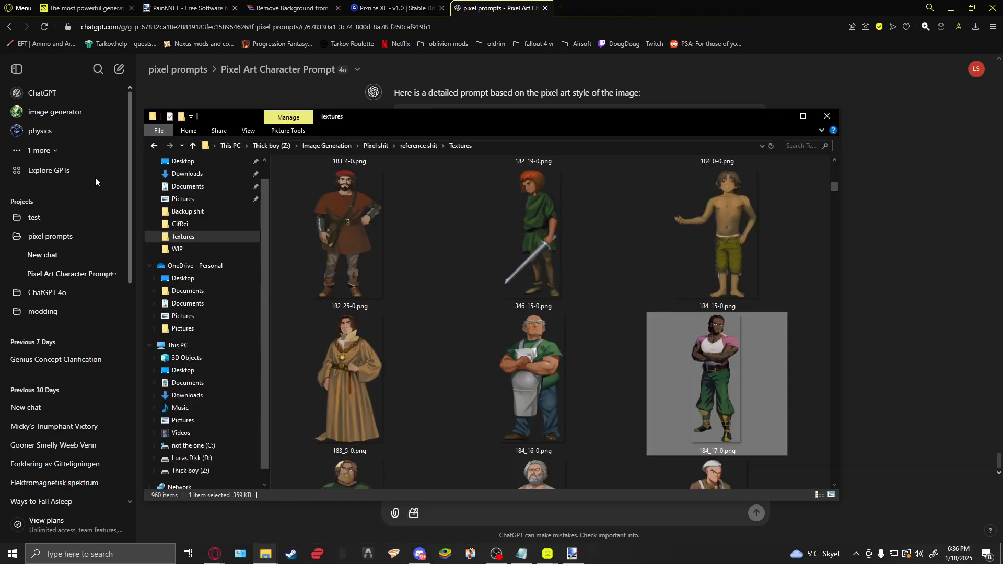
{"action": "left_click", "coordinate": [180, 249]}
{"action": "left_click_drag", "start_coordinate": [836, 177], "coordinate": [891, 234]}
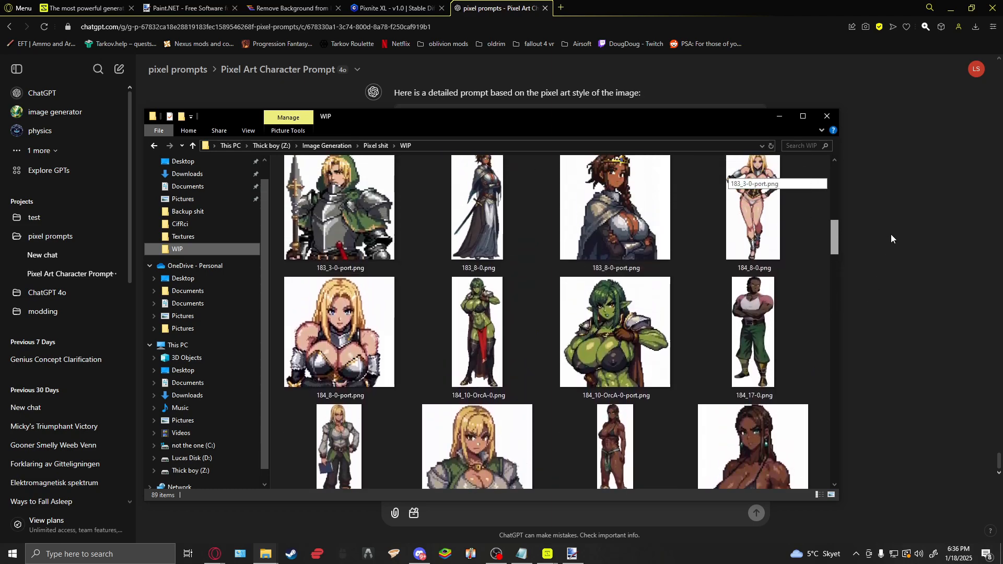
{"action": "left_click_drag", "start_coordinate": [754, 337], "coordinate": [529, 497]}
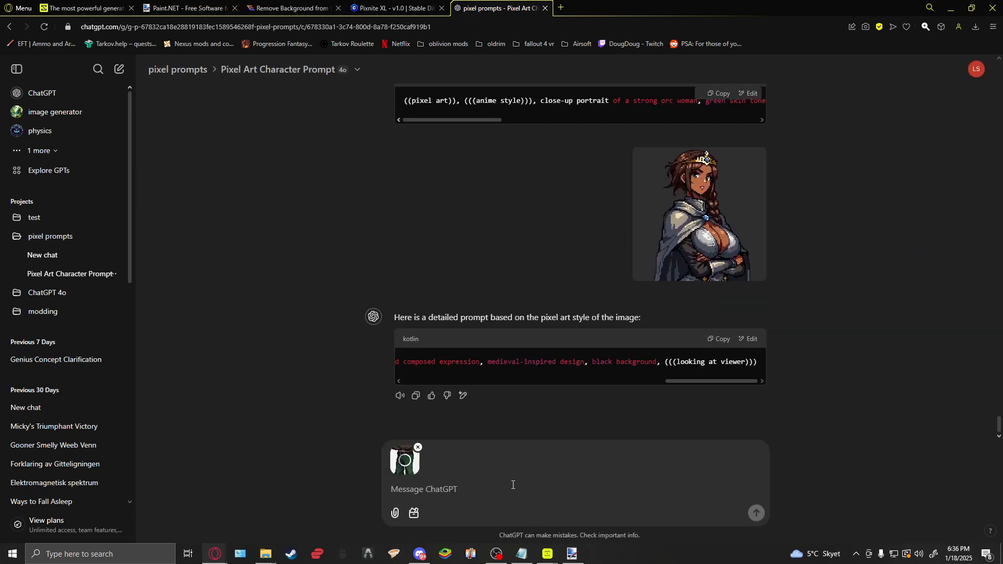
{"action": "left_click", "coordinate": [752, 512]}
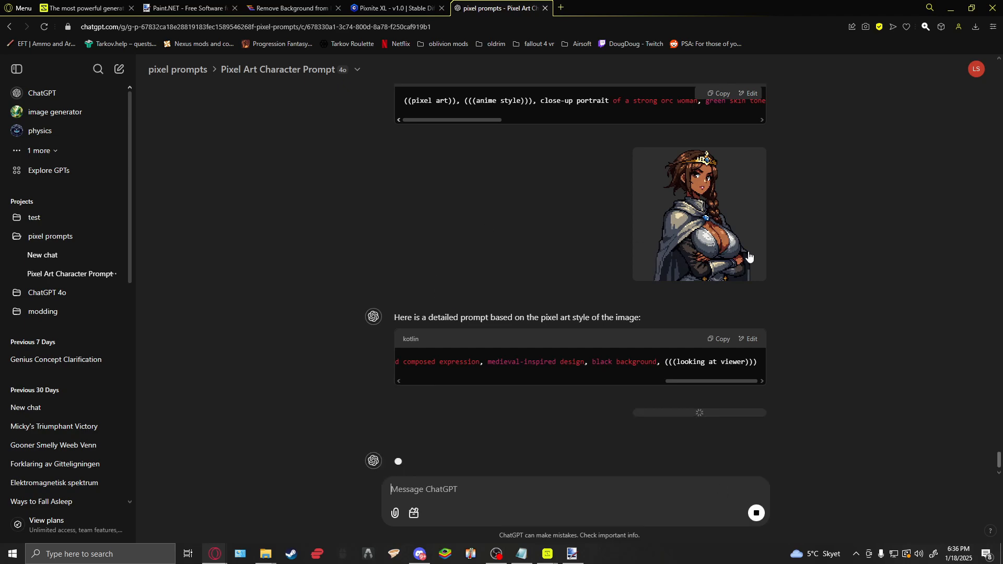
Switch to Invoke and upload 184_17-0.png from the WIP folder to the WIP Pixel board's assets.
{"action": "mouse_move", "coordinate": [547, 553]}
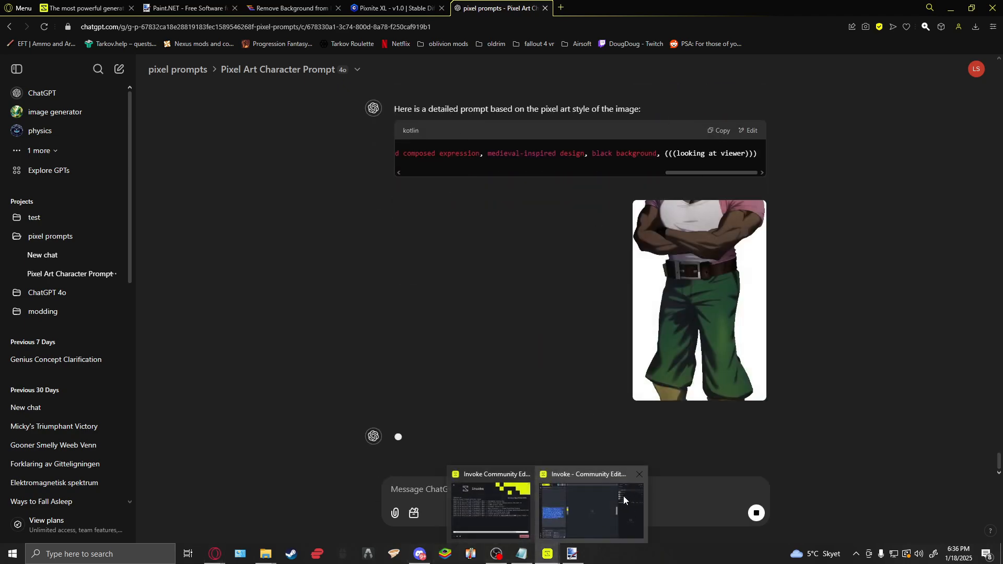
{"action": "left_click", "coordinate": [497, 509]}
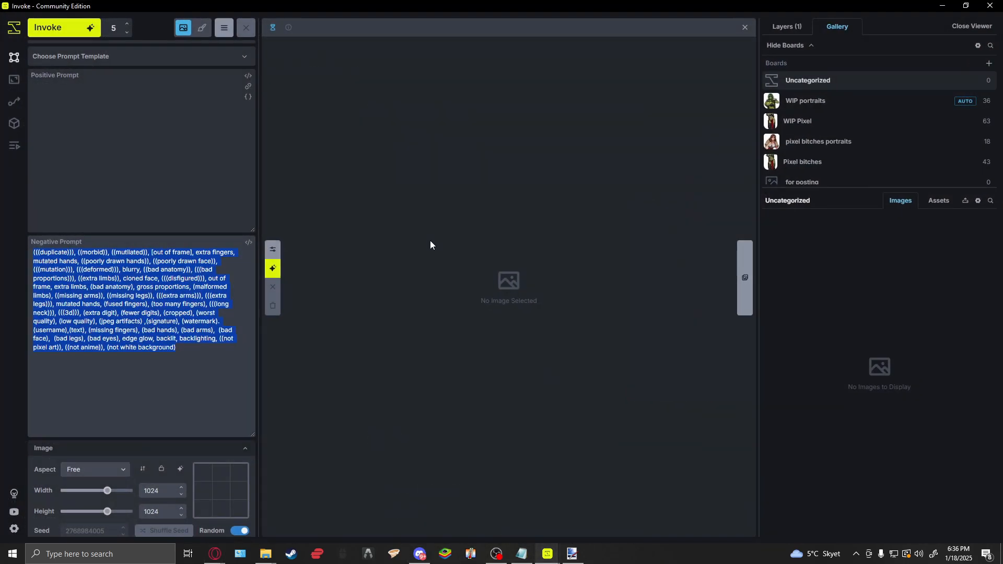
{"action": "left_click", "coordinate": [938, 204]}
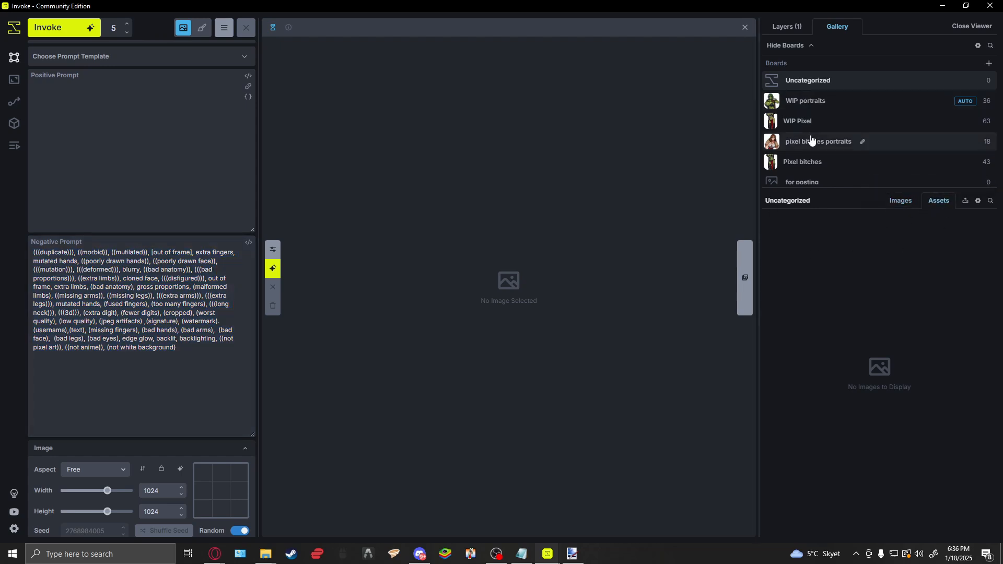
{"action": "left_click", "coordinate": [796, 120]}
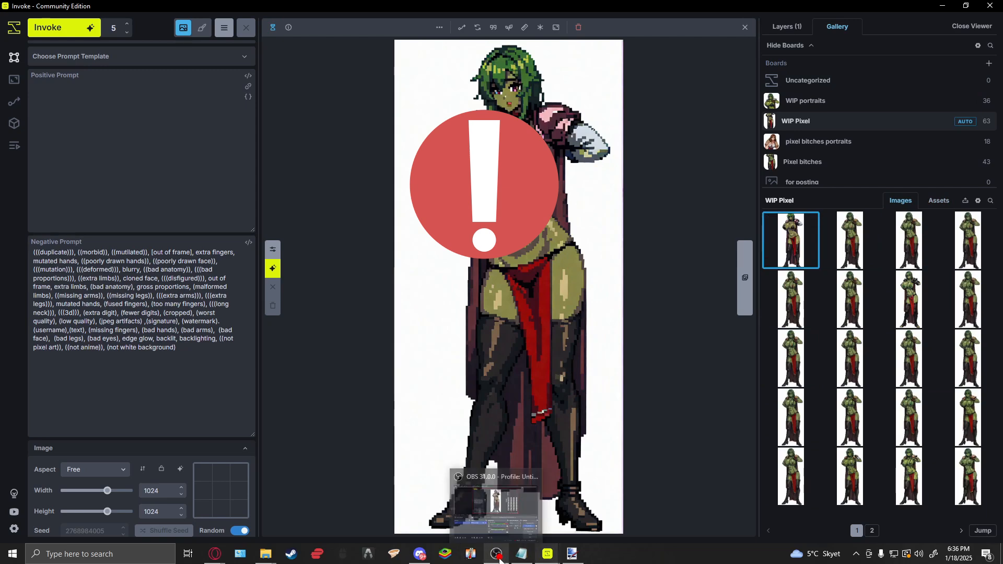
{"action": "left_click", "coordinate": [573, 557]}
{"action": "mouse_move", "coordinate": [263, 558]}
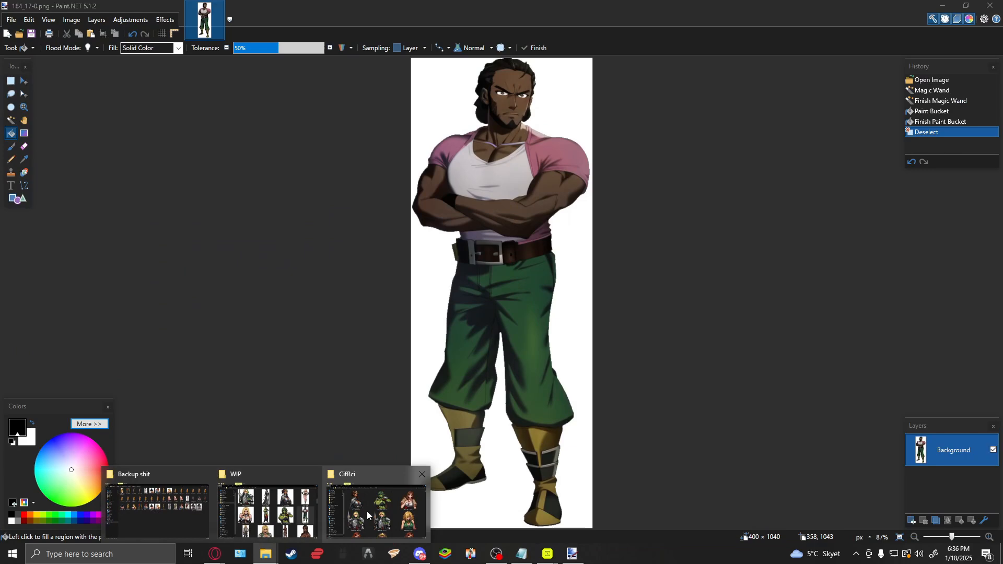
{"action": "left_click", "coordinate": [268, 502]}
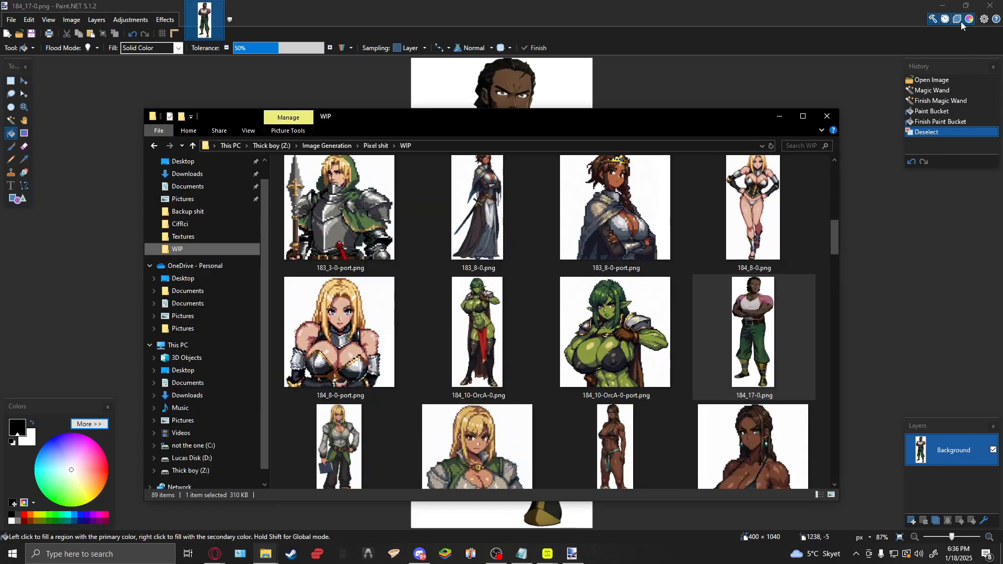
{"action": "left_click", "coordinate": [943, 6]}
{"action": "left_click_drag", "start_coordinate": [719, 315], "coordinate": [976, 272]}
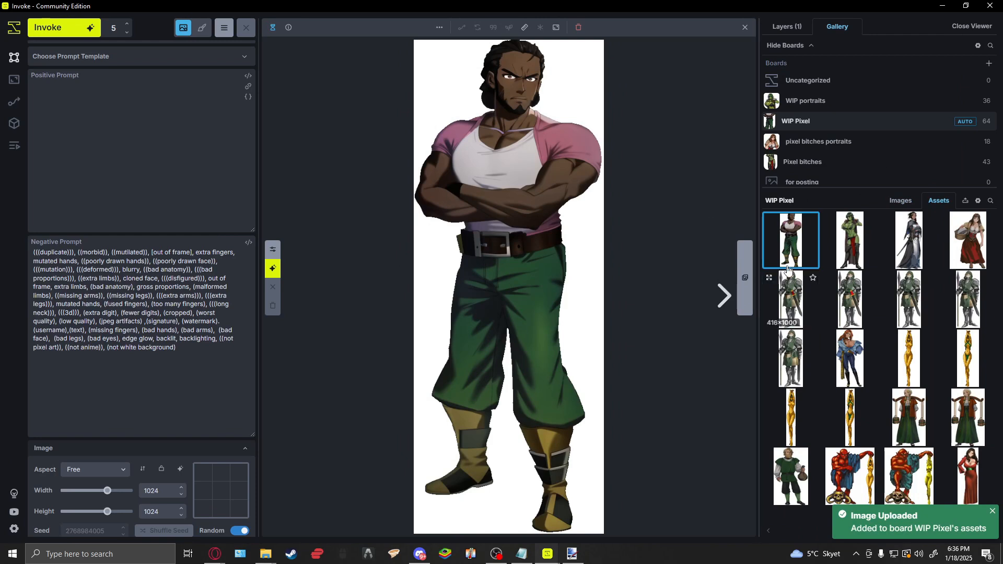
Create a new canvas from the uploaded image as a resized raster layer, and select its Inpaint Mask layer.
{"action": "right_click", "coordinate": [793, 236]}
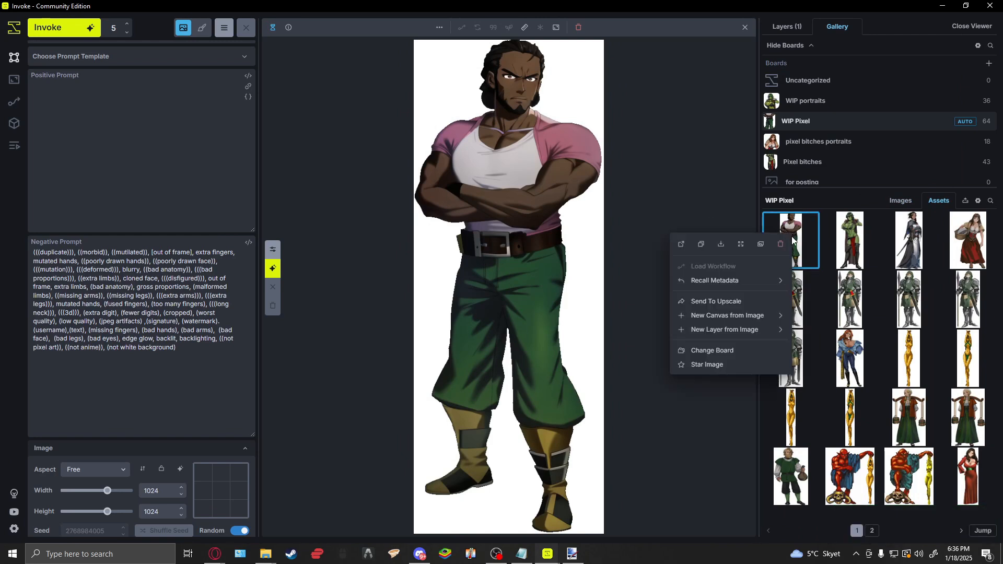
{"action": "mouse_move", "coordinate": [755, 313]}
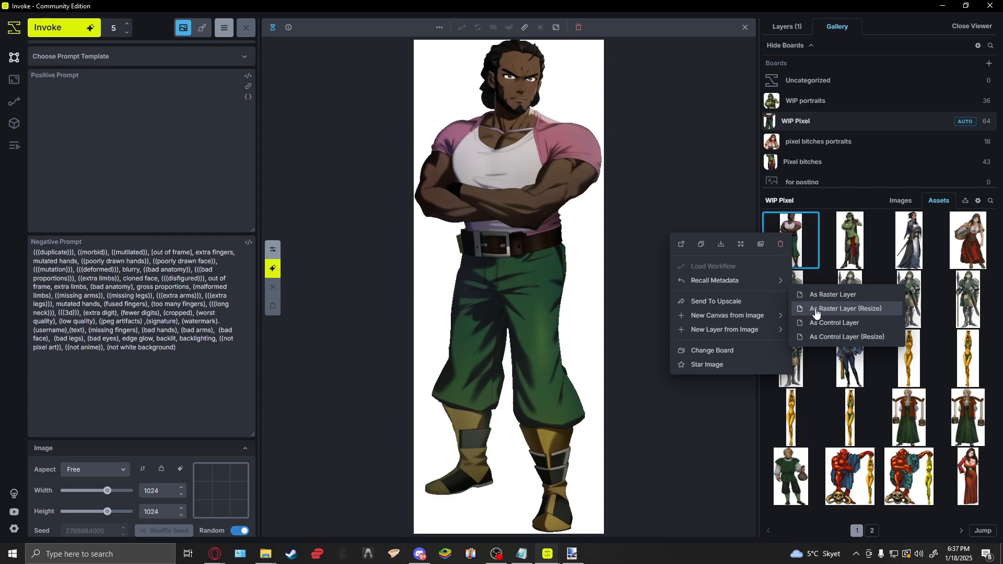
{"action": "left_click", "coordinate": [865, 311]}
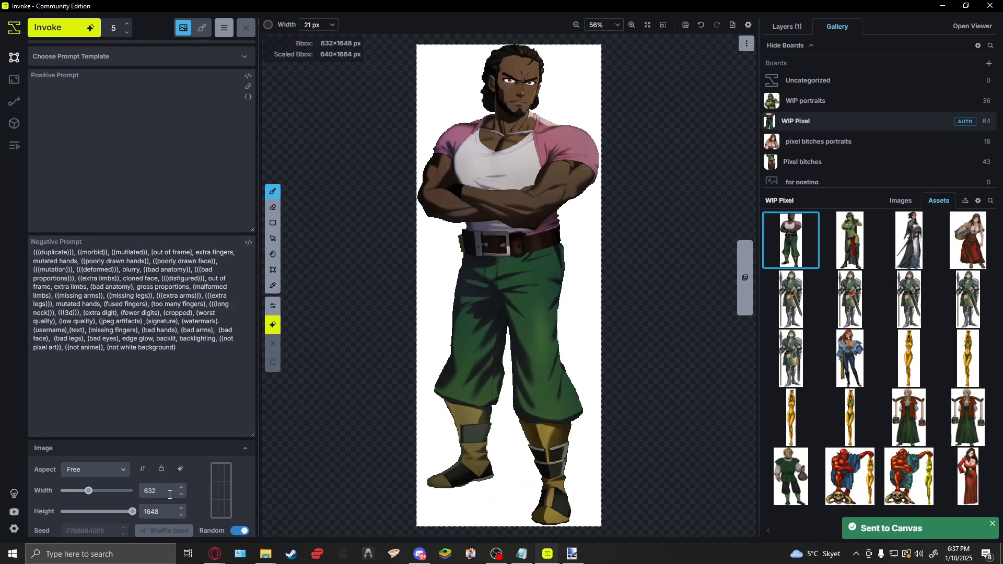
{"action": "left_click", "coordinate": [787, 27]}
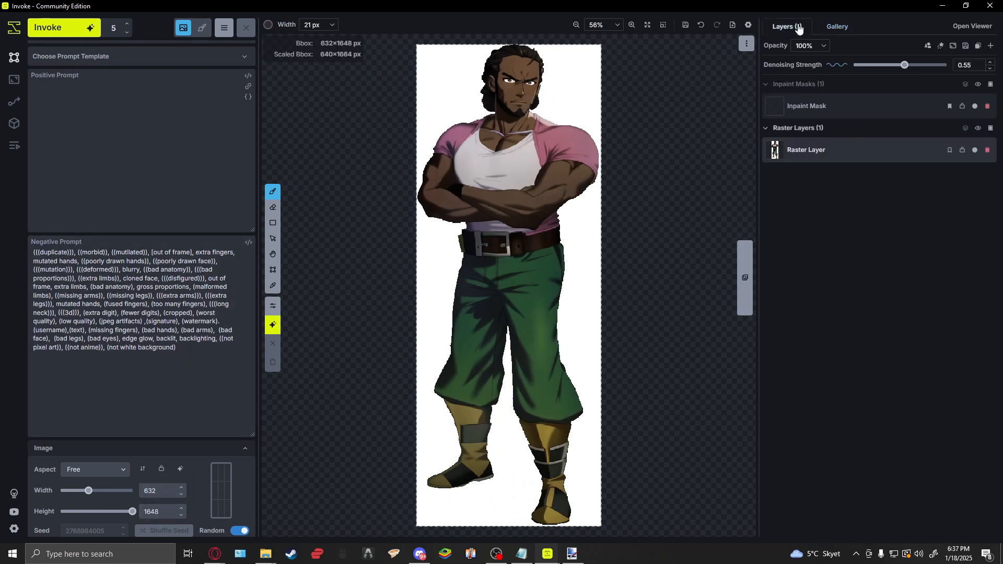
{"action": "left_click", "coordinate": [805, 107]}
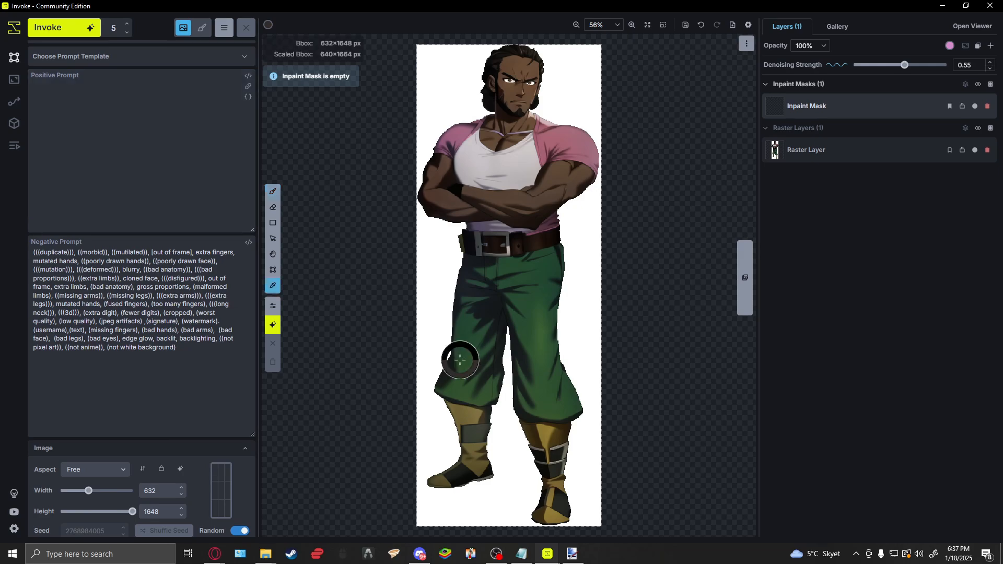
Copy the whole newly generated character prompt from the ChatGPT chat and paste it as Invoke's positive prompt.
{"action": "key", "text": "alt+Tab"}
{"action": "key", "text": "Tab"}
{"action": "key", "text": "Tab"}
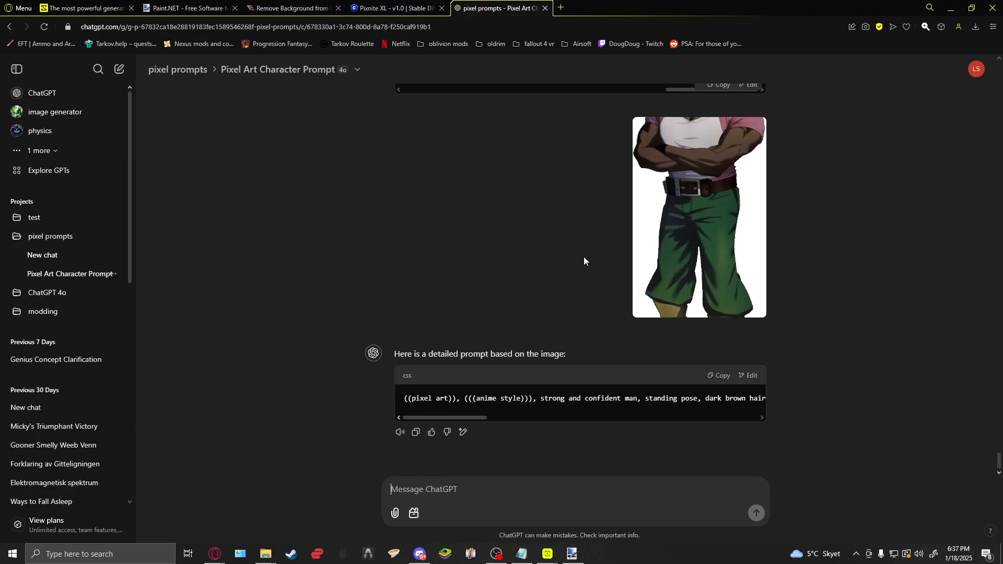
{"action": "left_click_drag", "start_coordinate": [399, 398], "coordinate": [788, 391]}
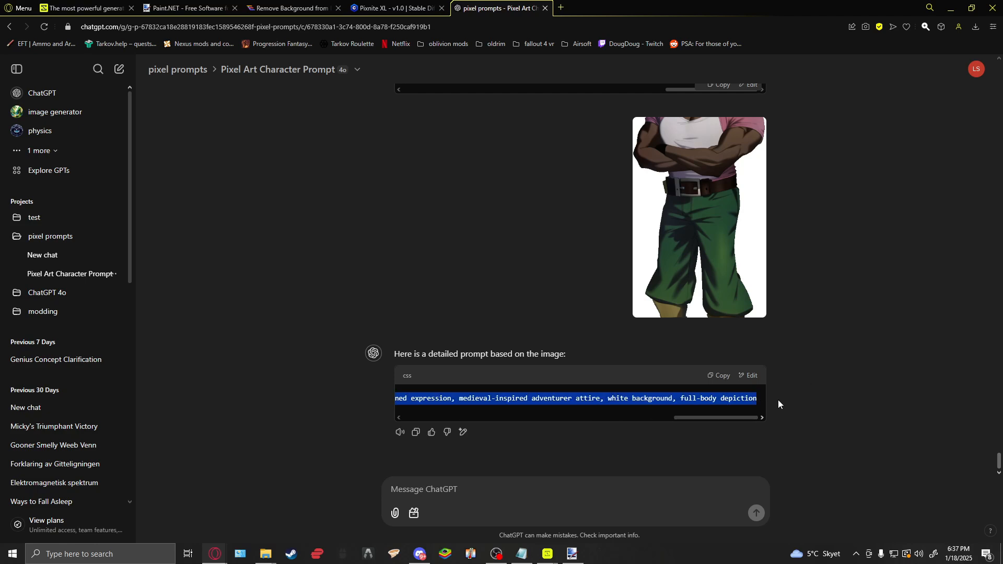
{"action": "right_click", "coordinate": [748, 398]}
{"action": "left_click", "coordinate": [758, 268]}
{"action": "key", "text": "alt+Tab"}
{"action": "left_click", "coordinate": [125, 89]}
{"action": "key", "text": "ctrl+v"}
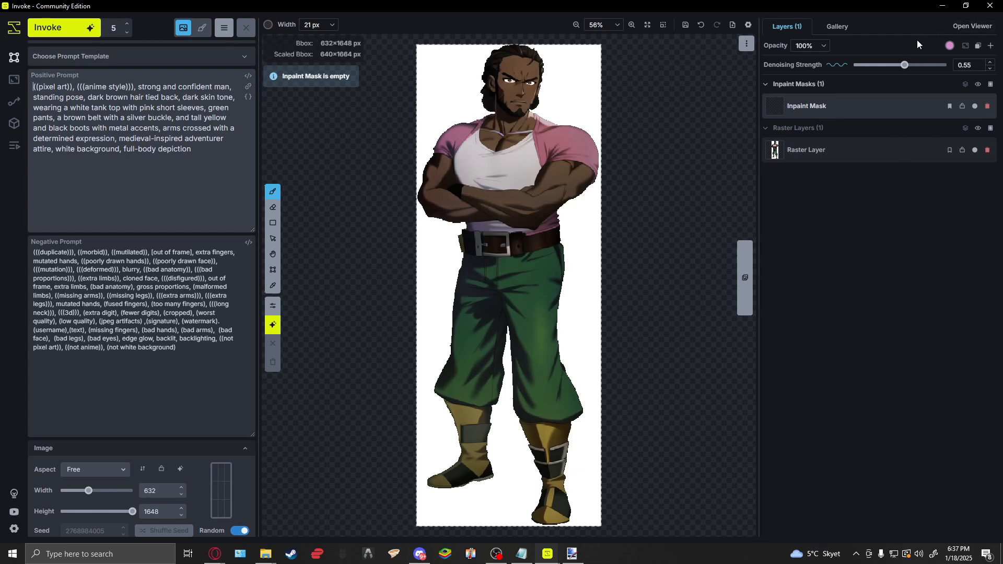
Set the iterations to 1, start generating, and open the image viewer on the WIP Pixel board's generated images.
{"action": "left_click", "coordinate": [841, 31]}
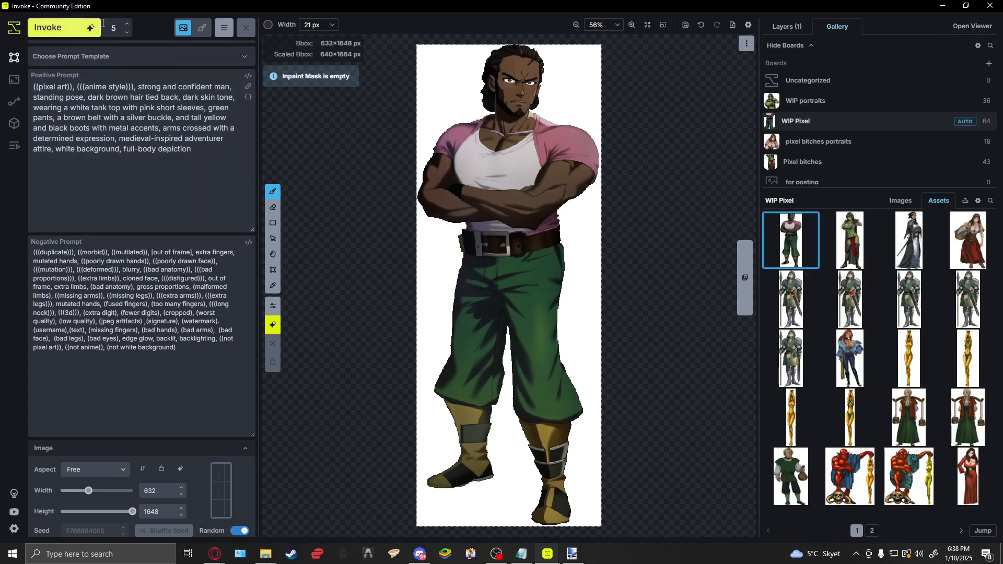
{"action": "mouse_move", "coordinate": [119, 30]}
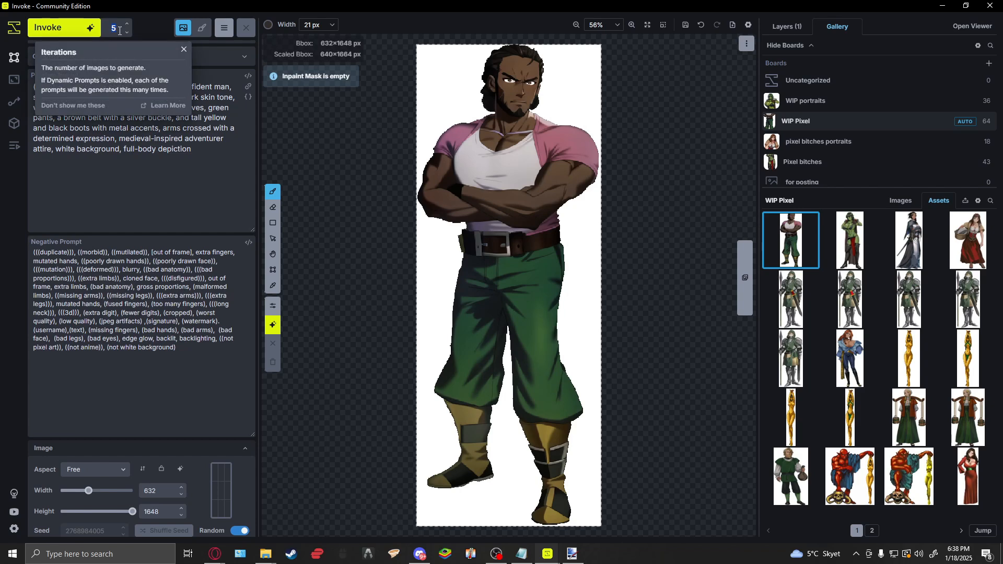
{"action": "left_click", "coordinate": [68, 28]}
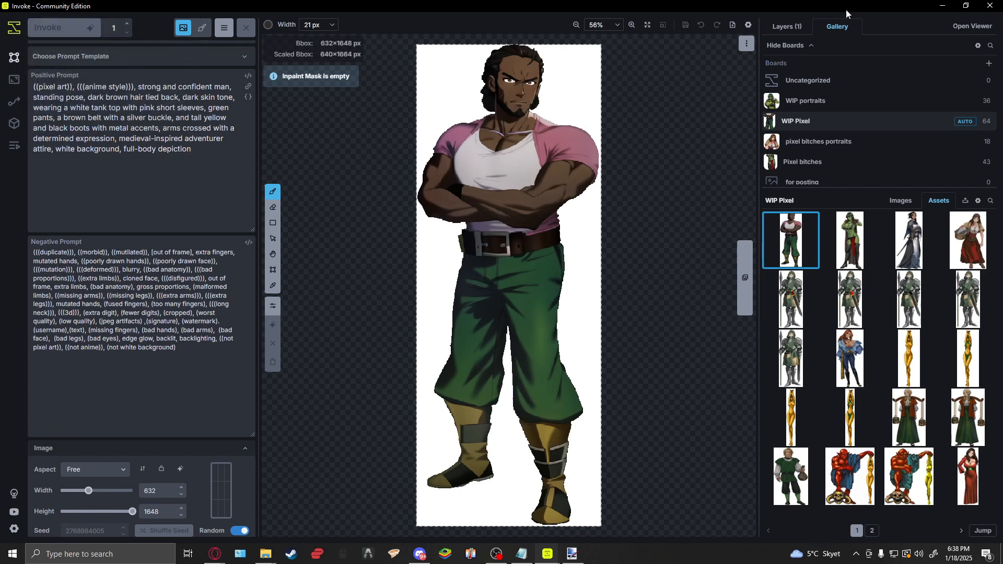
{"action": "left_click", "coordinate": [966, 29]}
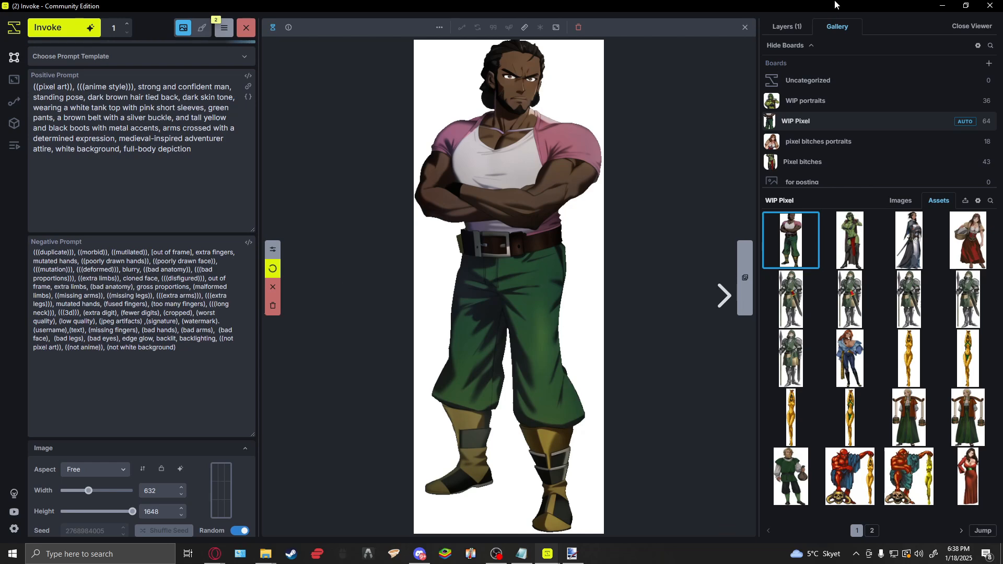
{"action": "left_click", "coordinate": [900, 200]}
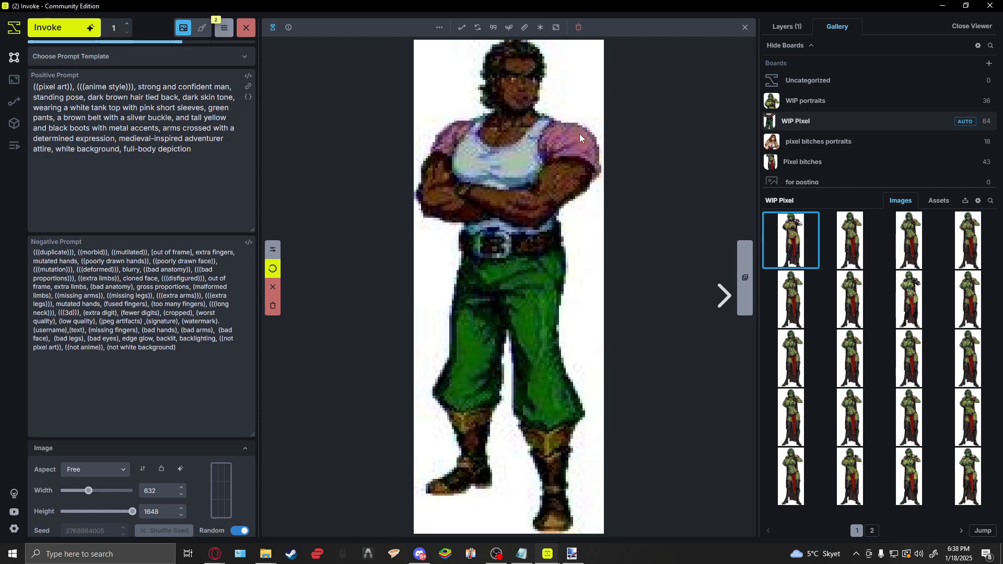
Cancel the running generation and queue a new single-image generation with the same prompt and canvas.
{"action": "left_click", "coordinate": [273, 288]}
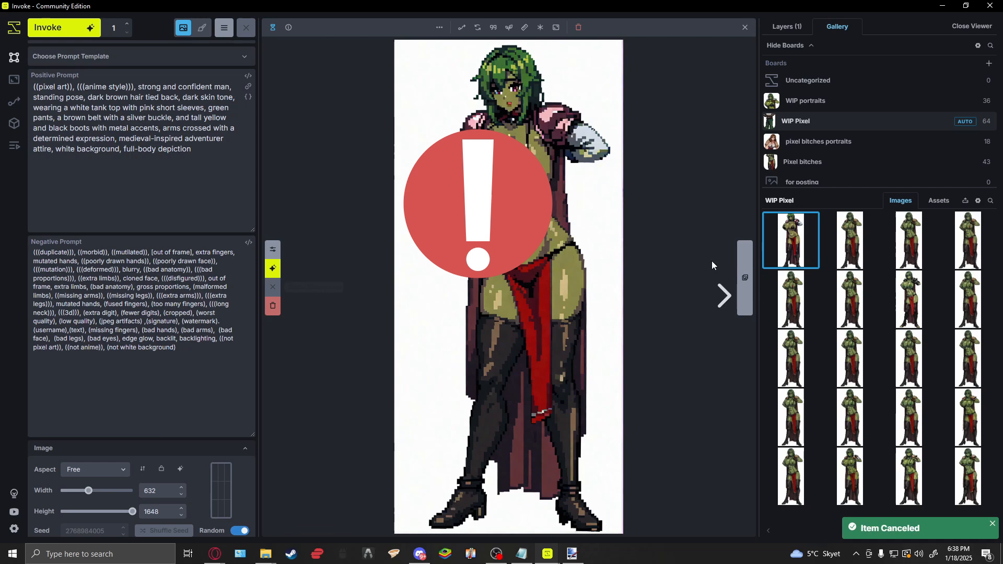
{"action": "left_click", "coordinate": [939, 201]}
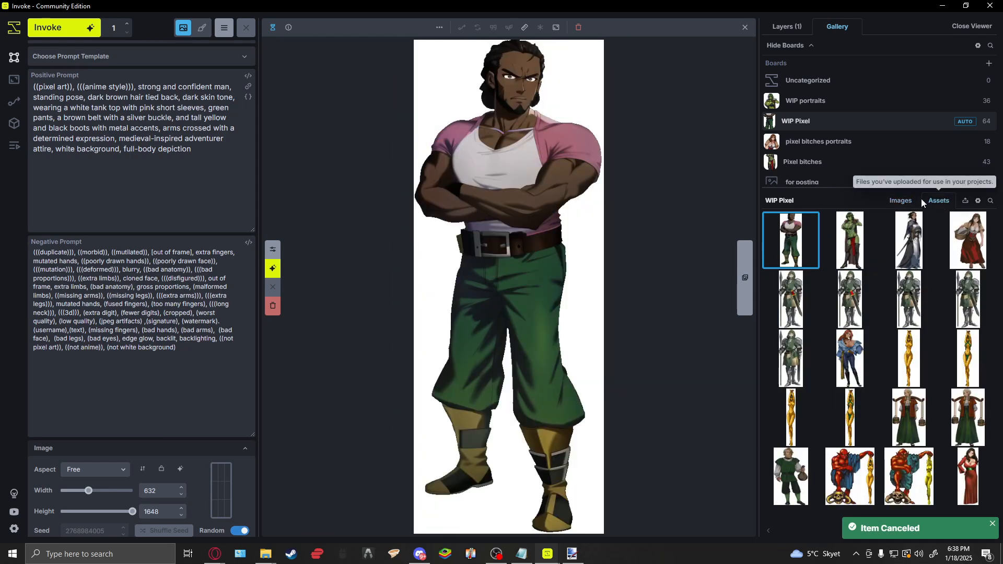
{"action": "left_click", "coordinate": [914, 201]}
{"action": "left_click", "coordinate": [65, 29]}
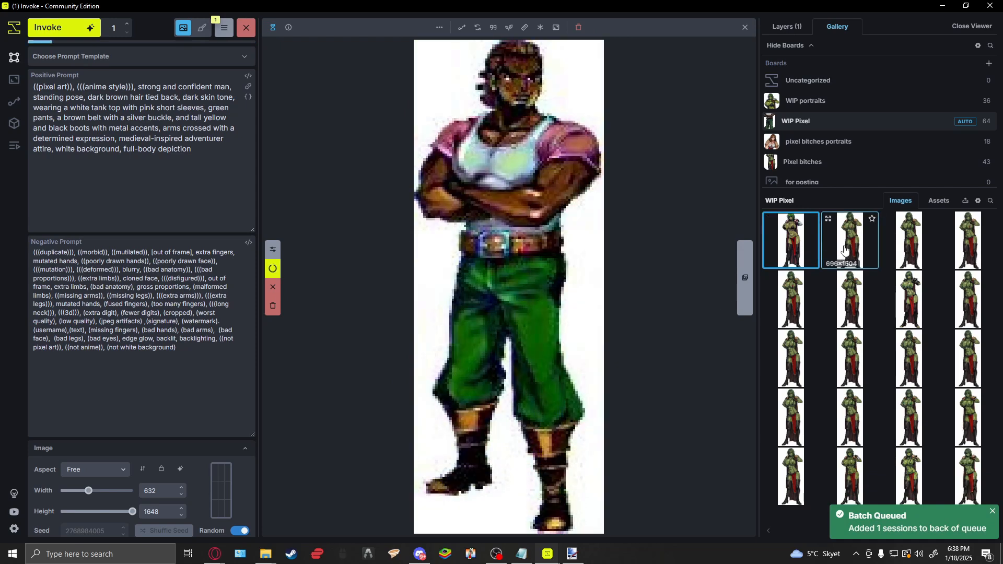
Try to multi-select all the old green-skinned character images on the first page of the WIP Pixel board.
{"action": "left_click", "coordinate": [841, 253], "text": "ctrl"}
{"action": "left_click", "coordinate": [792, 300], "text": "ctrl"}
{"action": "left_click", "coordinate": [911, 254], "text": "ctrl"}
{"action": "left_click", "coordinate": [850, 299], "text": "ctrl"}
{"action": "left_click", "coordinate": [910, 300], "text": "ctrl"}
{"action": "left_click", "coordinate": [969, 241], "text": "ctrl"}
{"action": "left_click", "coordinate": [969, 299], "text": "ctrl"}
{"action": "left_click", "coordinate": [969, 358], "text": "ctrl"}
{"action": "left_click", "coordinate": [903, 367], "text": "ctrl"}
{"action": "left_click", "coordinate": [850, 358], "text": "ctrl"}
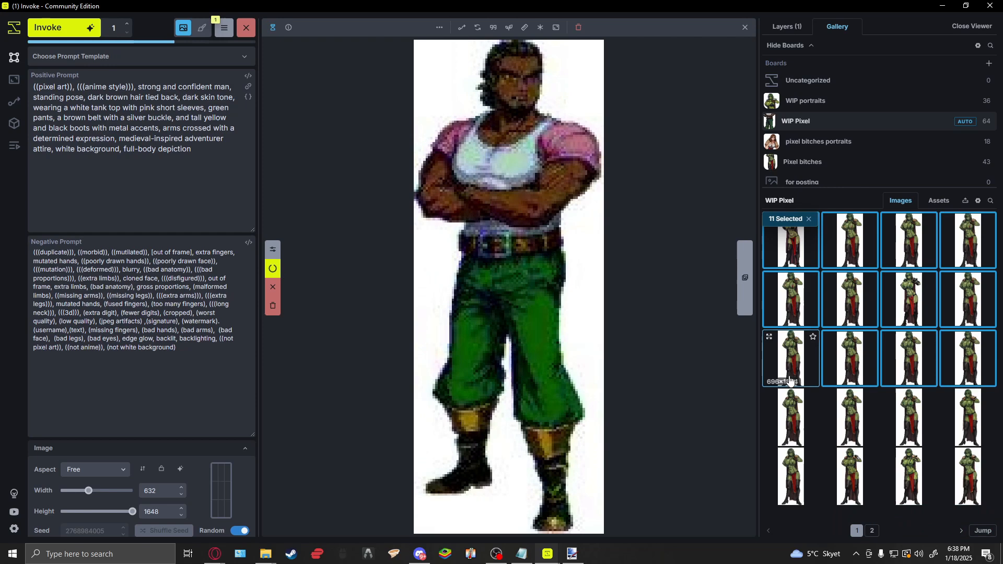
{"action": "left_click", "coordinate": [791, 358], "text": "ctrl"}
{"action": "left_click", "coordinate": [791, 418], "text": "ctrl"}
{"action": "left_click", "coordinate": [850, 418], "text": "ctrl"}
{"action": "left_click", "coordinate": [910, 418], "text": "ctrl"}
{"action": "left_click", "coordinate": [910, 476], "text": "ctrl"}
{"action": "left_click", "coordinate": [851, 477], "text": "ctrl"}
{"action": "left_click", "coordinate": [791, 476], "text": "ctrl"}
{"action": "left_click", "coordinate": [968, 476], "text": "ctrl"}
{"action": "left_click", "coordinate": [969, 418], "text": "ctrl"}
{"action": "right_click", "coordinate": [879, 472]}
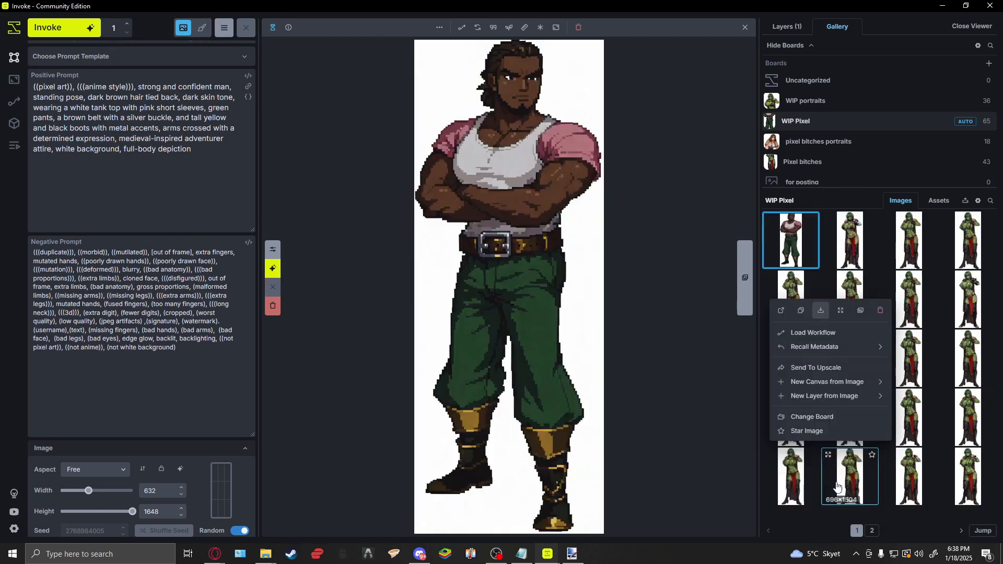
{"action": "left_click", "coordinate": [855, 196]}
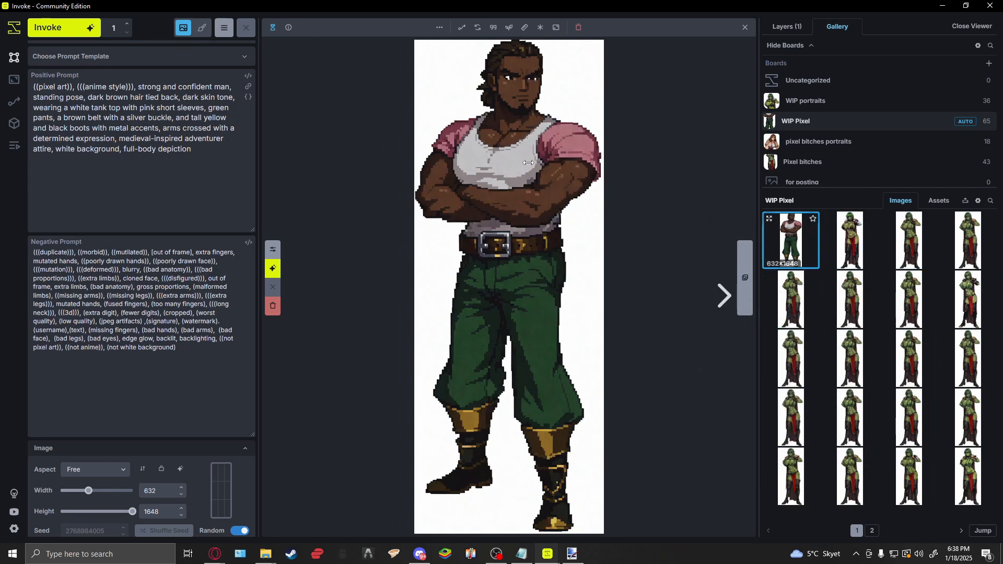
Compare the newly generated pixel-art man with the uploaded reference by alternating between the board's images and assets.
{"action": "left_click", "coordinate": [940, 203]}
{"action": "left_click", "coordinate": [900, 202]}
{"action": "left_click", "coordinate": [938, 202]}
{"action": "left_click", "coordinate": [899, 201]}
{"action": "left_click", "coordinate": [938, 202]}
{"action": "left_click", "coordinate": [899, 202]}
{"action": "left_click", "coordinate": [934, 203]}
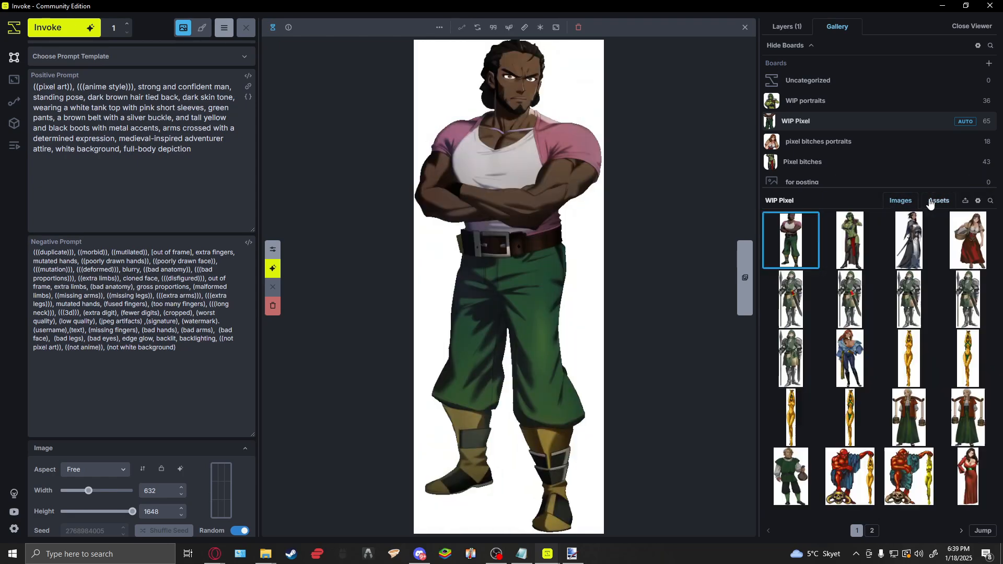
{"action": "left_click", "coordinate": [934, 203]}
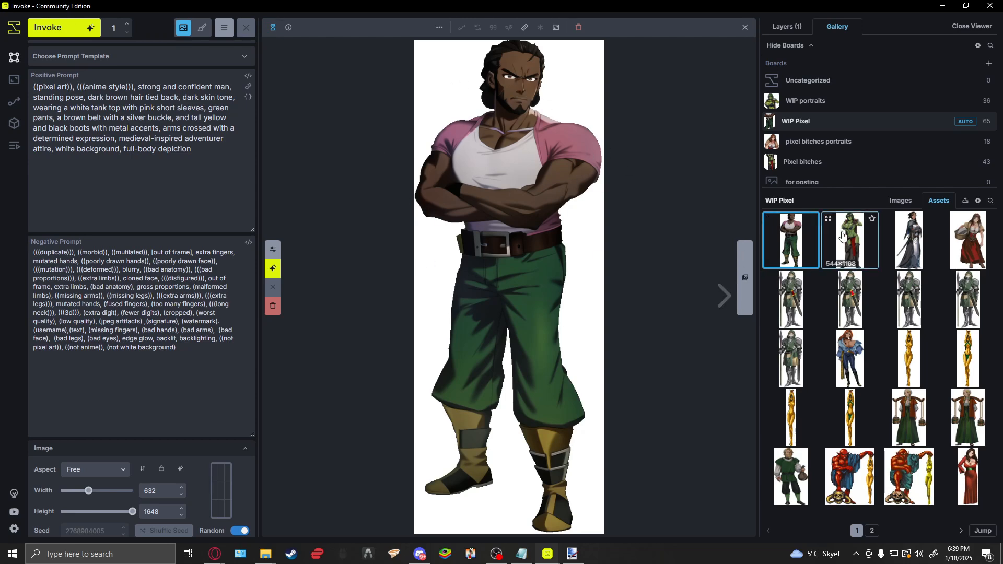
{"action": "left_click", "coordinate": [899, 201]}
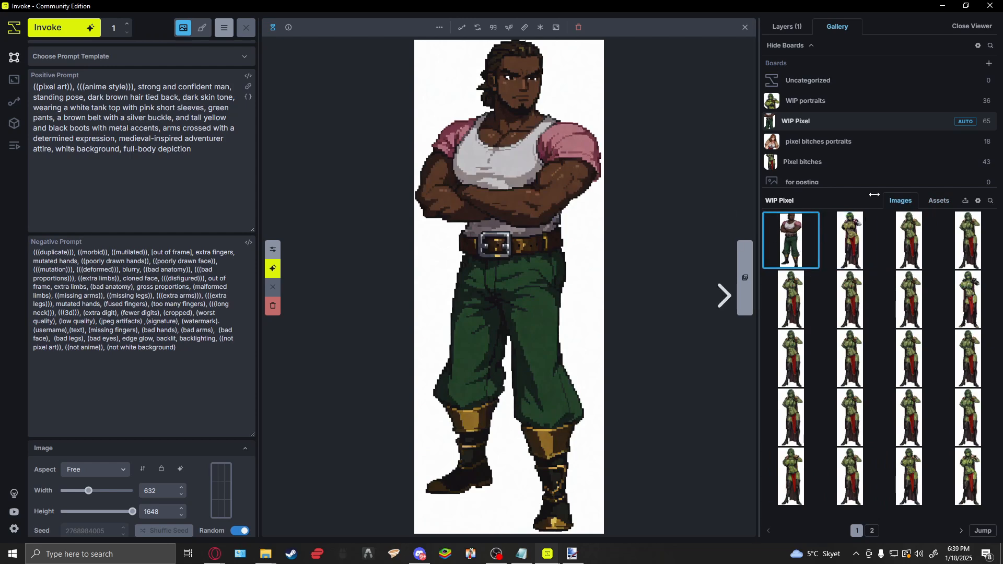
{"action": "left_click", "coordinate": [939, 200]}
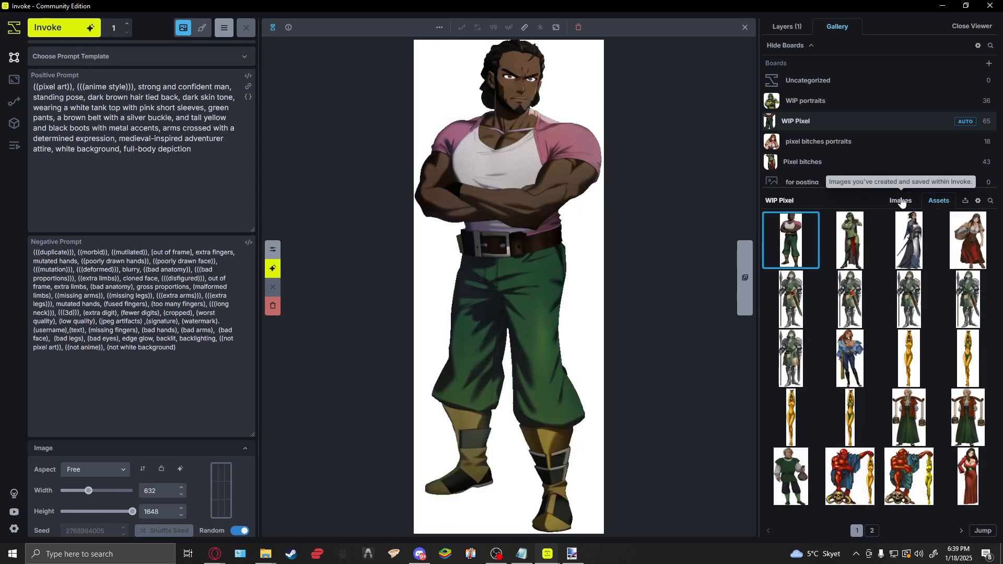
{"action": "left_click", "coordinate": [901, 201]}
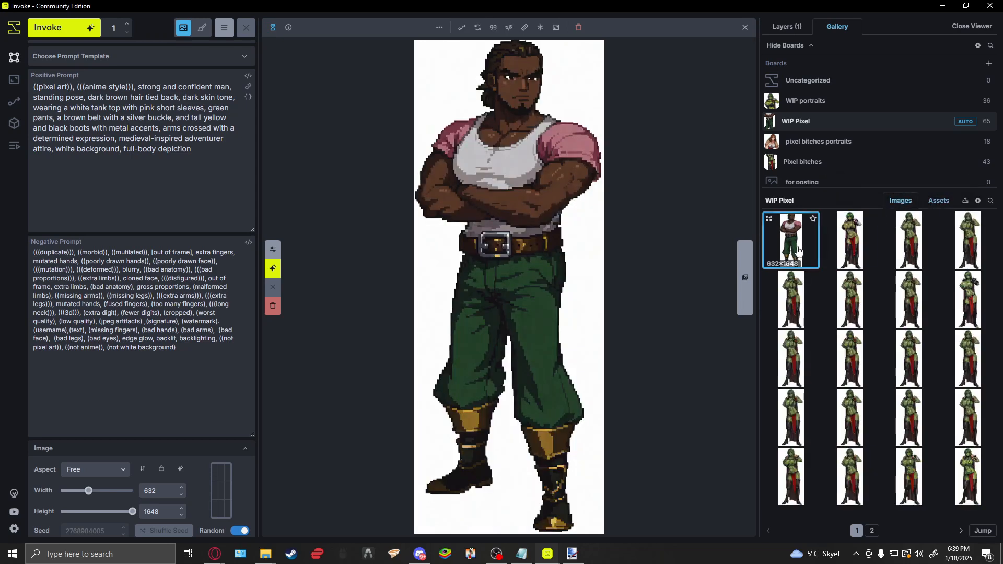
{"action": "right_click", "coordinate": [800, 254]}
{"action": "mouse_move", "coordinate": [784, 333]}
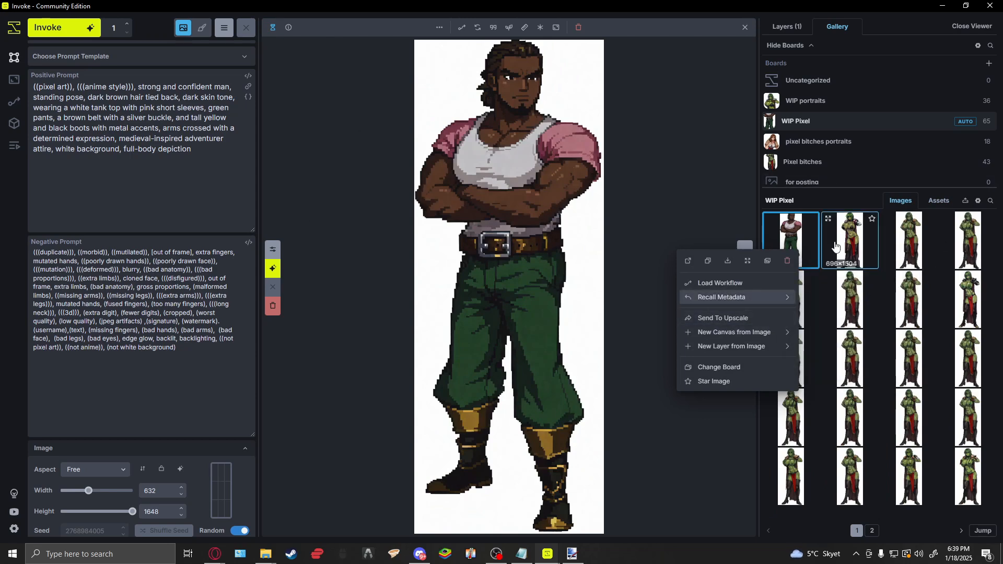
{"action": "left_click", "coordinate": [790, 236]}
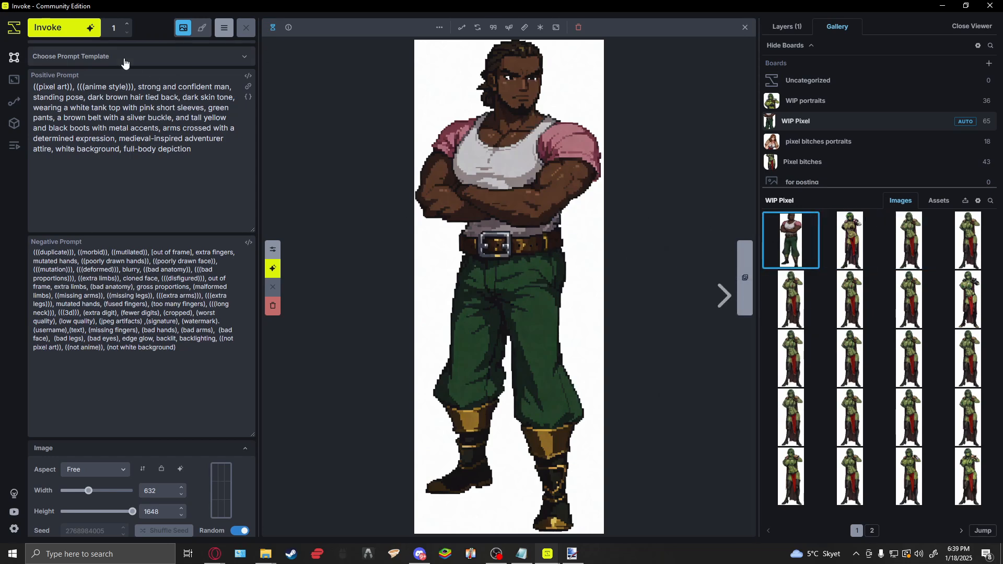
Set the iterations to 10 and generate the batch of character variants.
{"action": "left_click", "coordinate": [115, 30]}
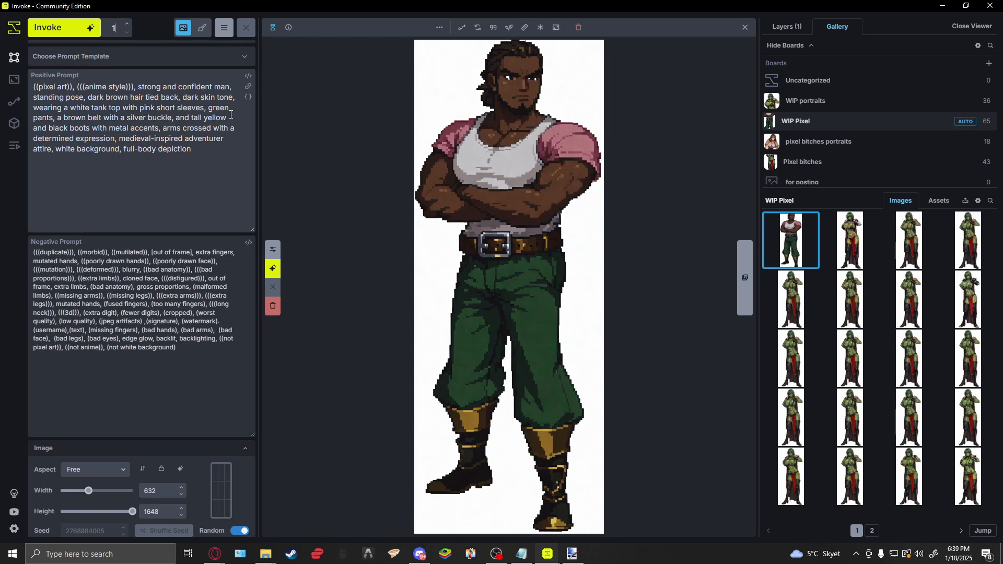
{"action": "left_click", "coordinate": [55, 29]}
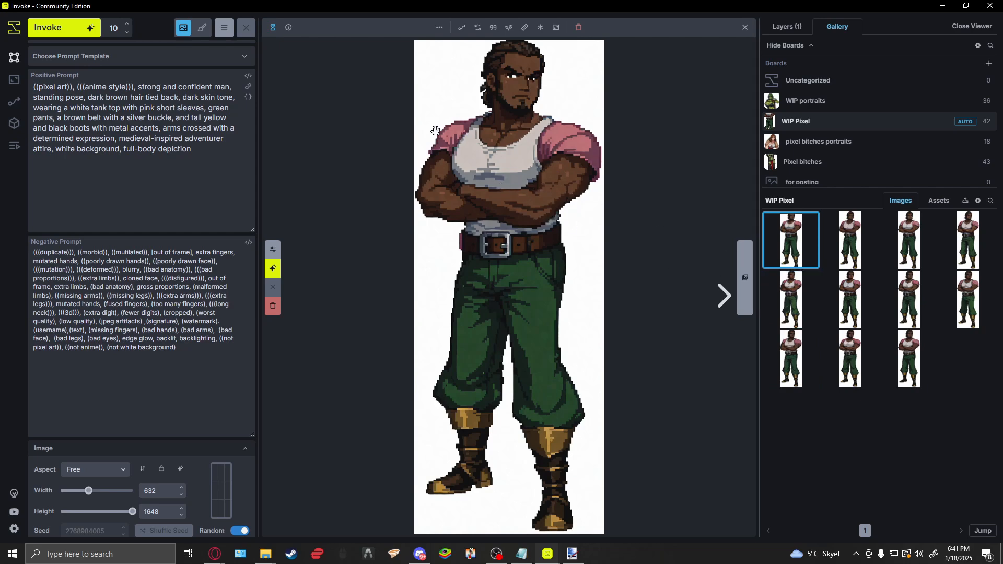
Examine each generated variant of the pixel-art man in the WIP Pixel board in the viewer.
{"action": "left_click", "coordinate": [850, 251]}
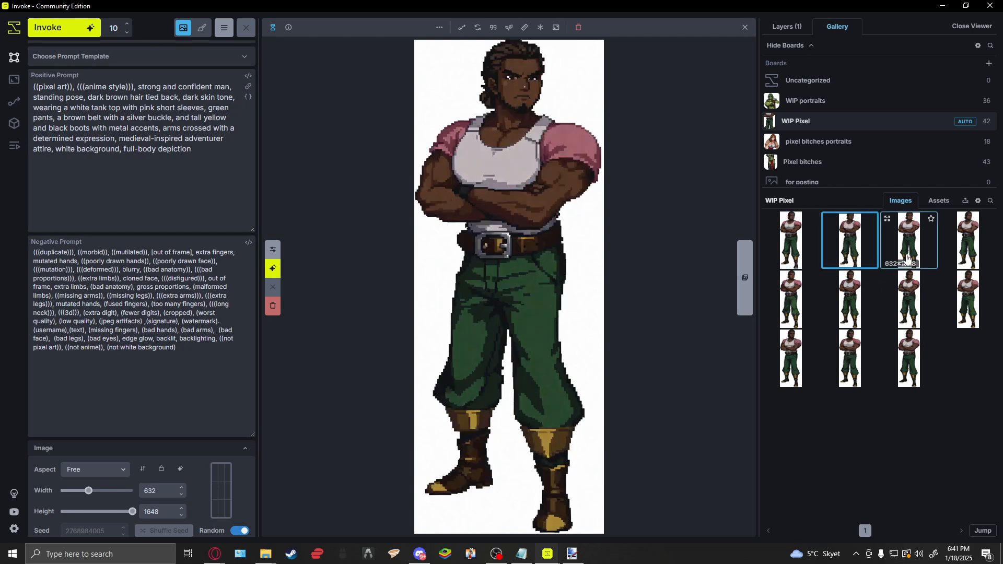
{"action": "key", "text": "Right"}
{"action": "key", "text": "Right"}
{"action": "key", "text": "Right"}
{"action": "left_click", "coordinate": [845, 303]}
{"action": "left_click", "coordinate": [908, 301]}
{"action": "left_click", "coordinate": [963, 314]}
{"action": "left_click", "coordinate": [906, 360]}
{"action": "left_click", "coordinate": [848, 375]}
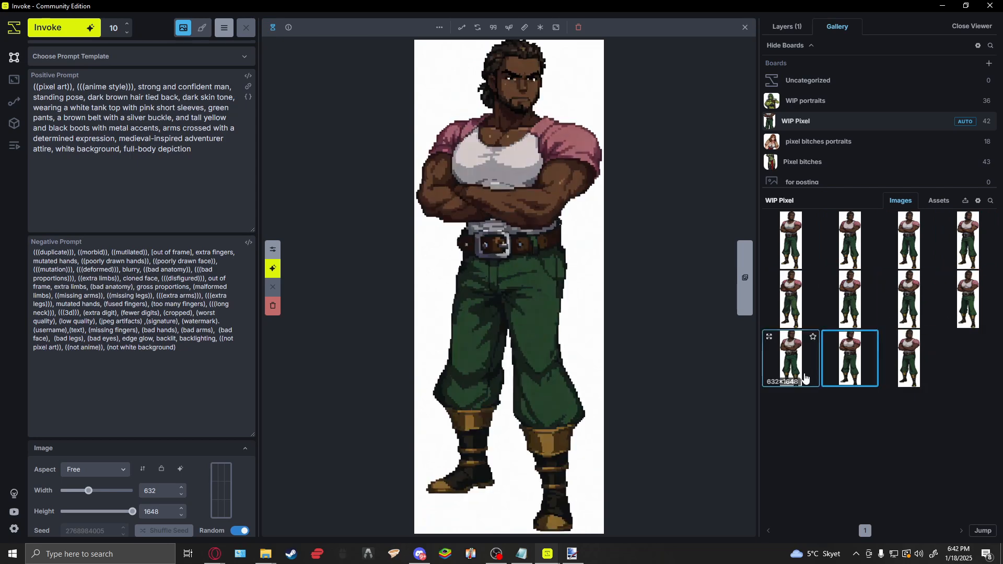
{"action": "left_click", "coordinate": [786, 379]}
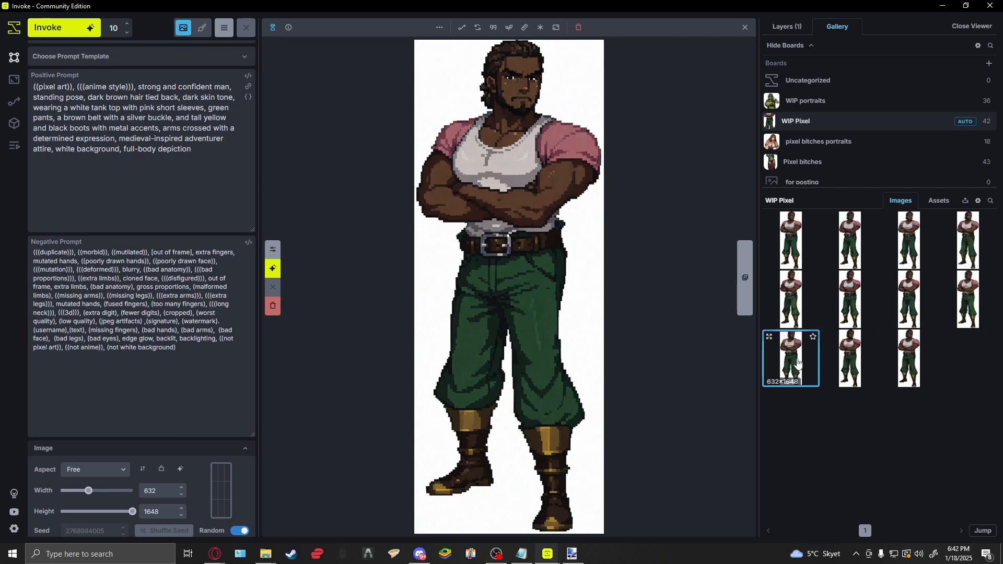
{"action": "left_click", "coordinate": [796, 313]}
{"action": "left_click", "coordinate": [836, 313]}
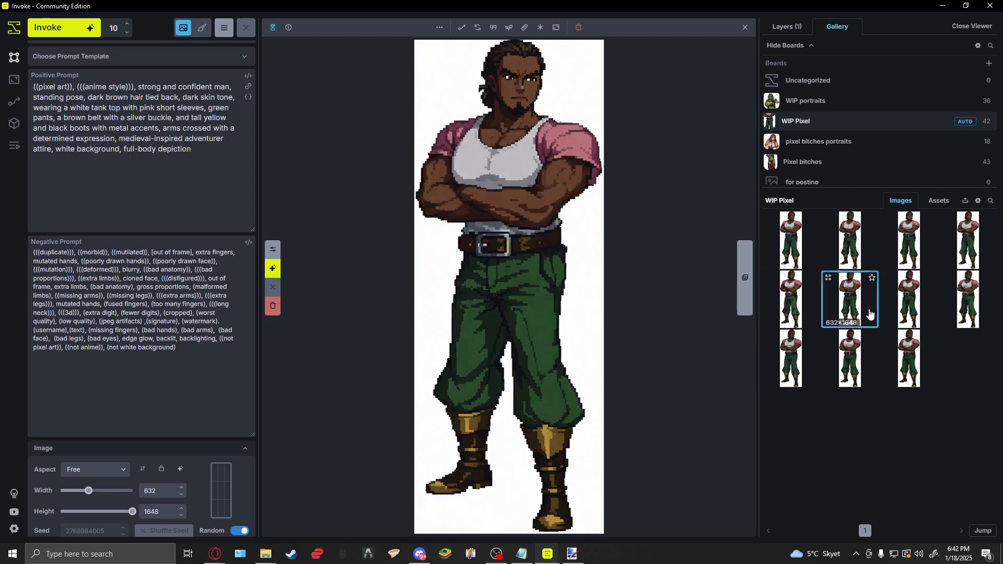
{"action": "left_click", "coordinate": [909, 301]}
{"action": "left_click", "coordinate": [953, 302]}
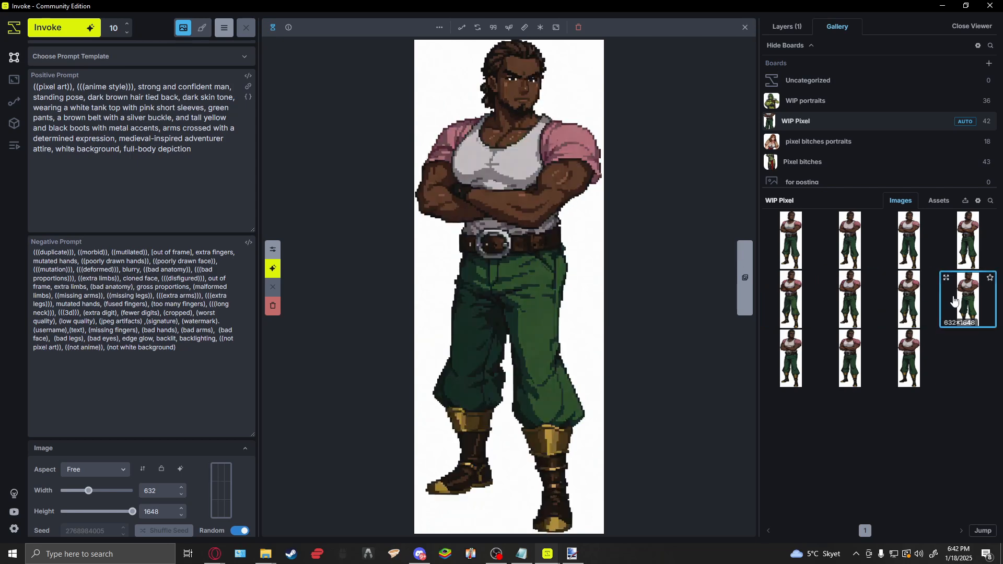
{"action": "left_click", "coordinate": [951, 255]}
{"action": "left_click", "coordinate": [897, 253]}
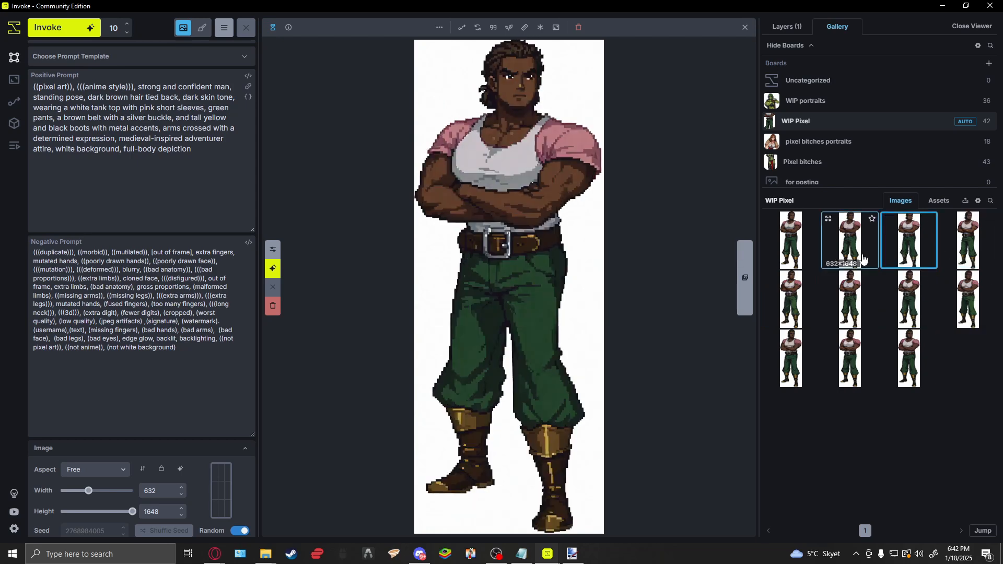
{"action": "left_click", "coordinate": [836, 256]}
{"action": "left_click", "coordinate": [778, 256]}
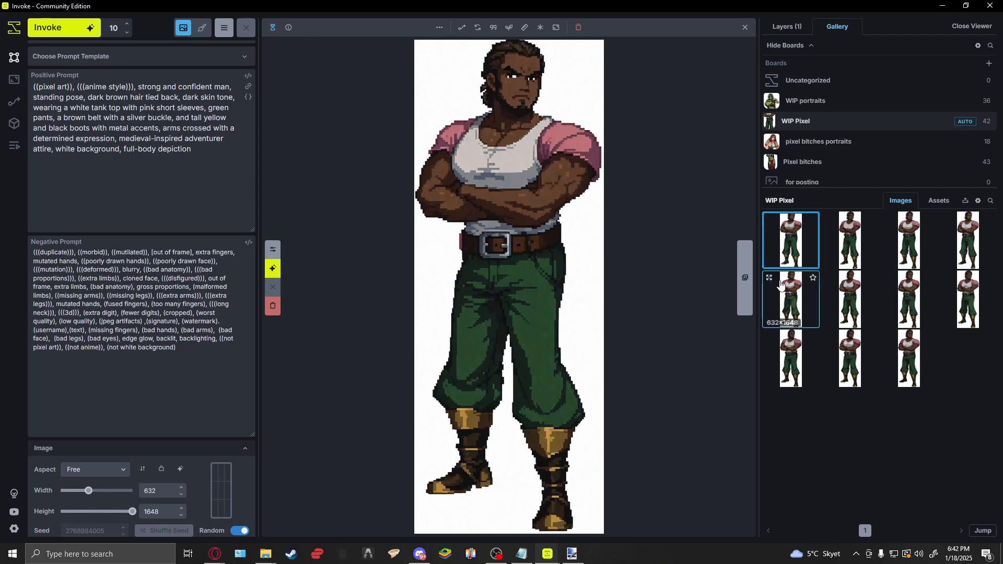
Compare several of the generated variants against each other again to choose the best one.
{"action": "left_click", "coordinate": [860, 253]}
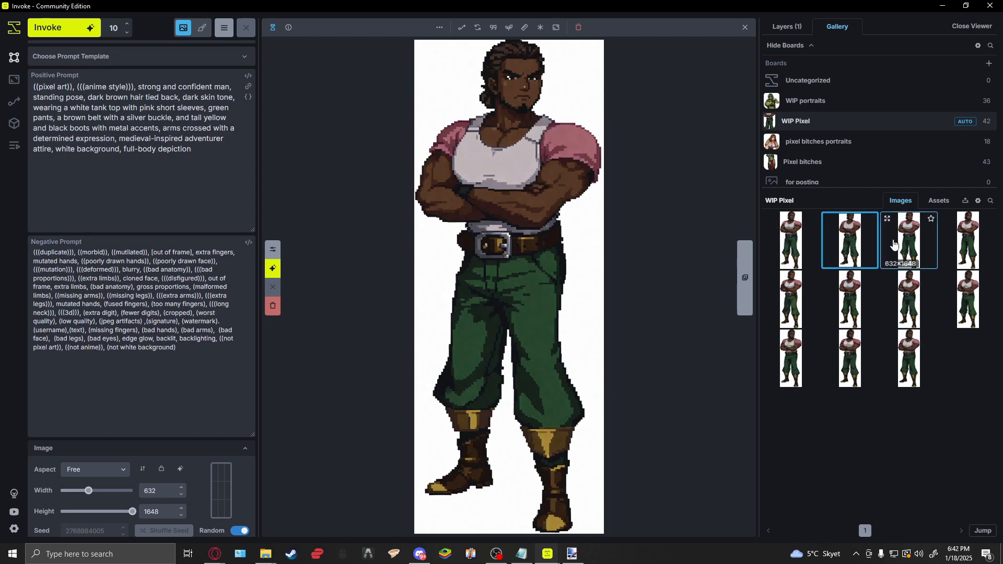
{"action": "left_click", "coordinate": [803, 250]}
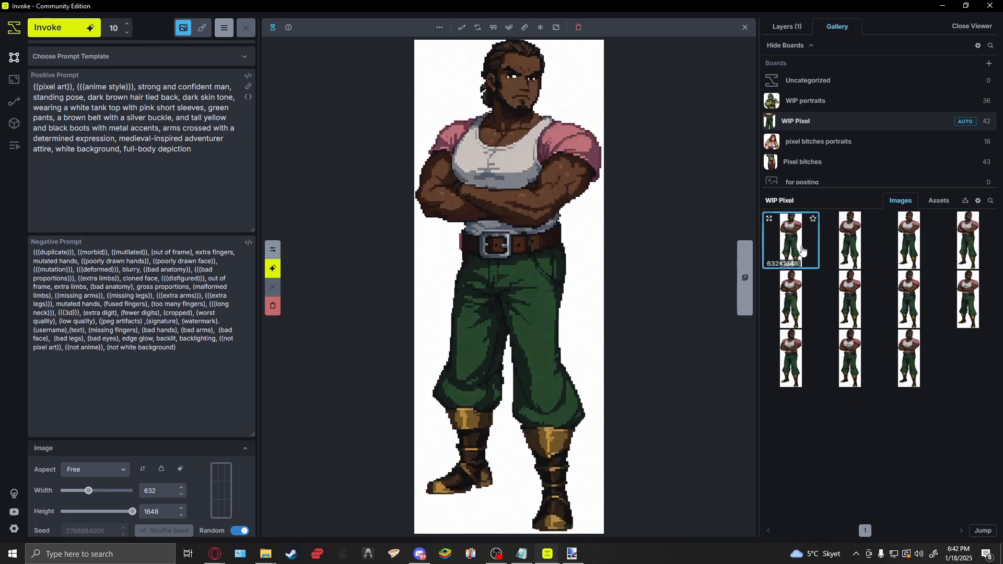
{"action": "left_click", "coordinate": [800, 314]}
{"action": "left_click", "coordinate": [844, 314]}
{"action": "left_click", "coordinate": [856, 359]}
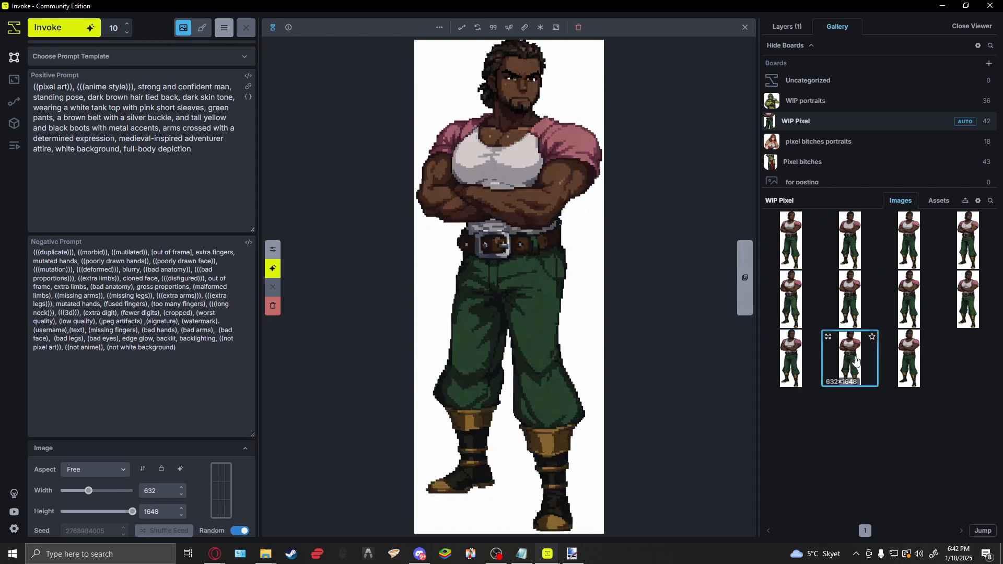
{"action": "left_click", "coordinate": [908, 365]}
{"action": "left_click", "coordinate": [909, 301]}
{"action": "left_click", "coordinate": [850, 300]}
{"action": "left_click", "coordinate": [808, 233]}
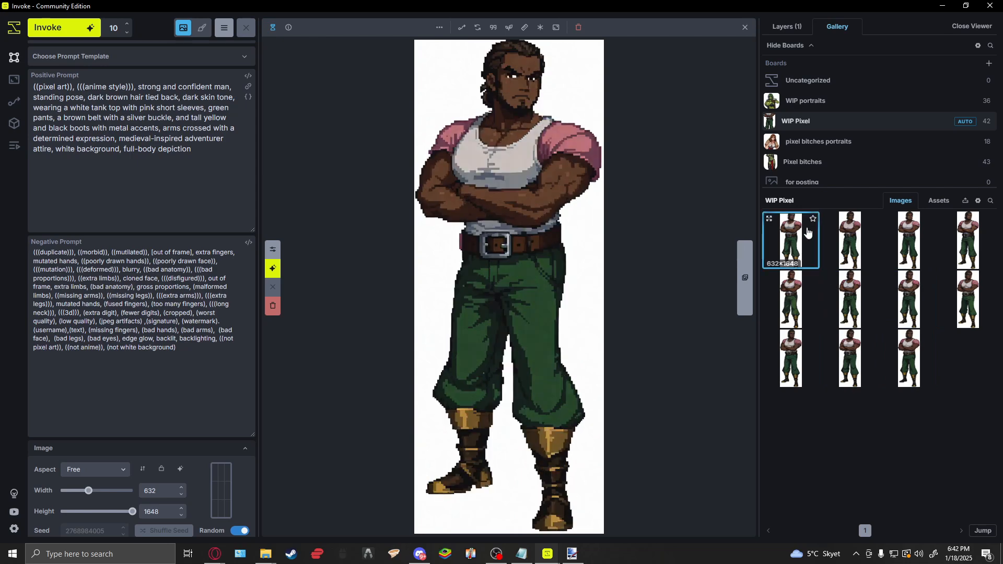
{"action": "left_click", "coordinate": [870, 304]}
{"action": "left_click", "coordinate": [894, 310]}
{"action": "left_click", "coordinate": [896, 377]}
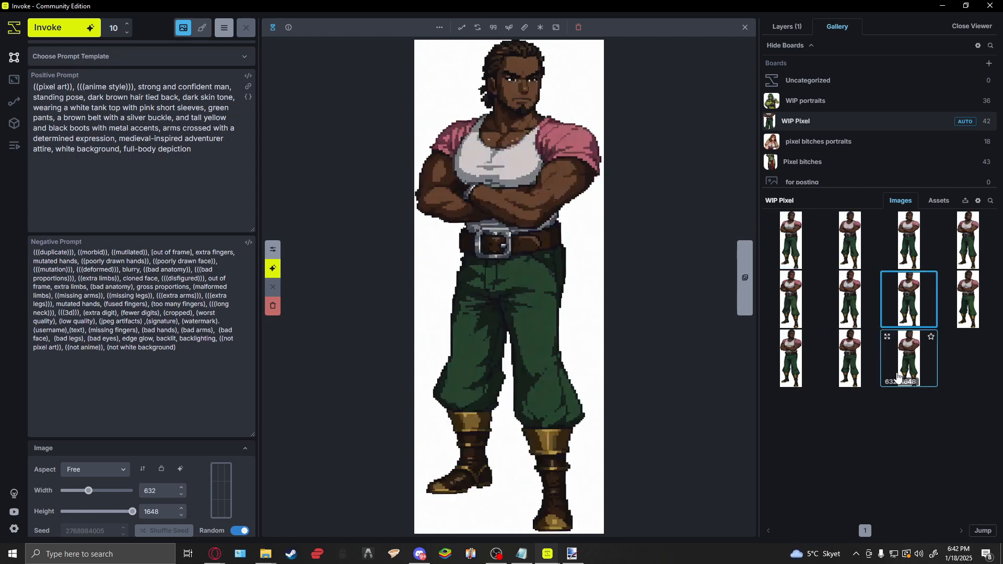
Star the chosen variant and save it over 184_17-0.png in the WIP folder.
{"action": "left_click", "coordinate": [848, 304]}
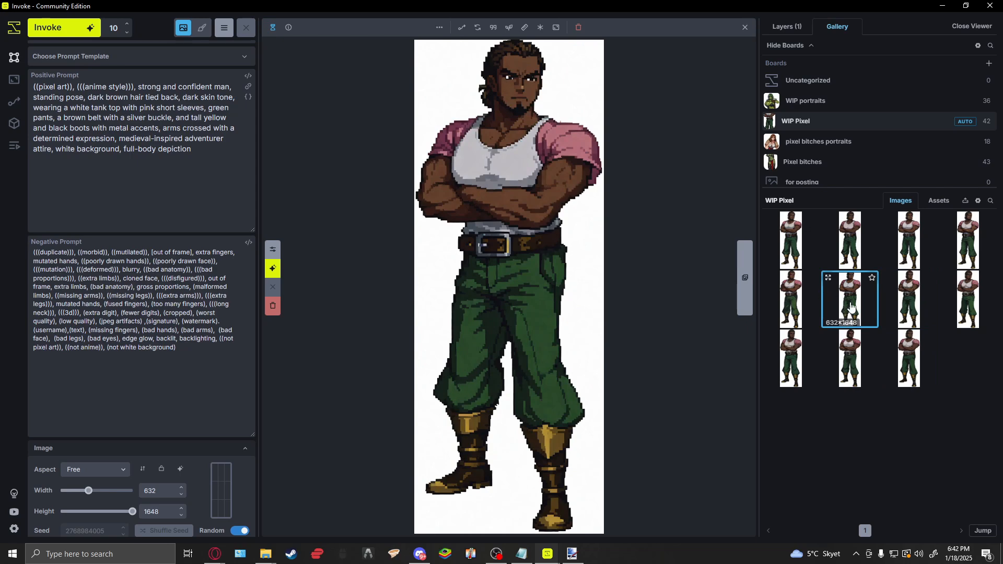
{"action": "left_click", "coordinate": [785, 268]}
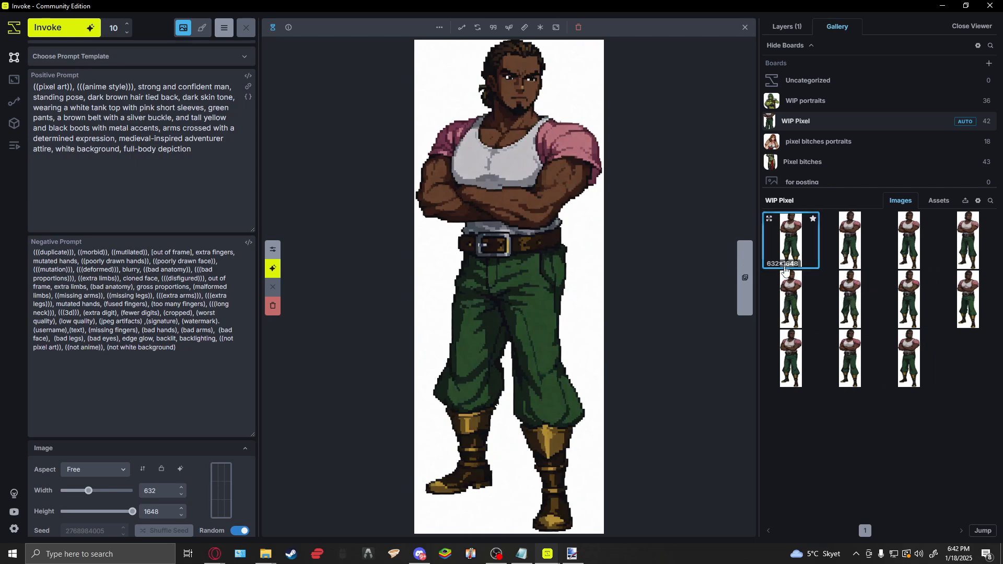
{"action": "right_click", "coordinate": [791, 238]}
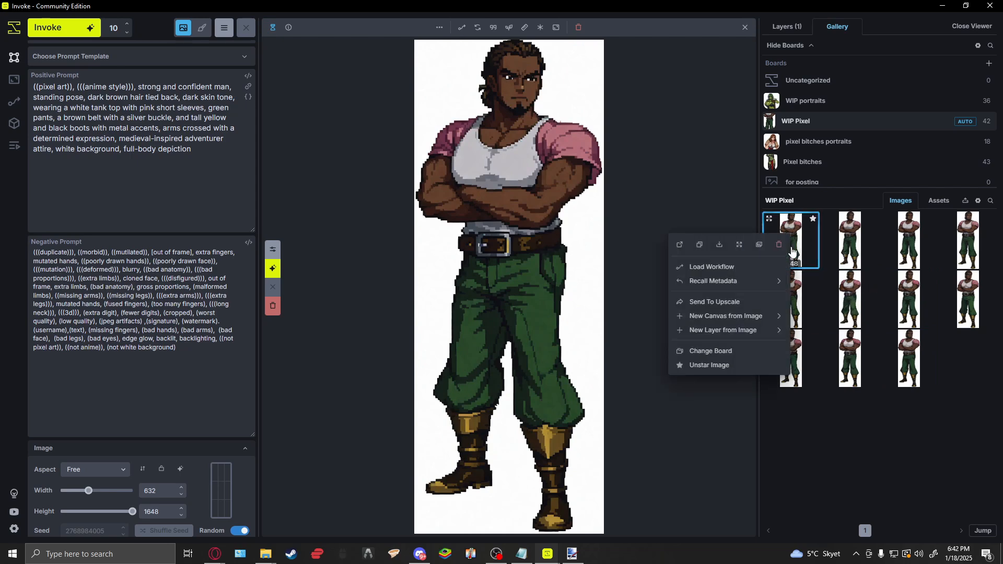
{"action": "left_click", "coordinate": [720, 246]}
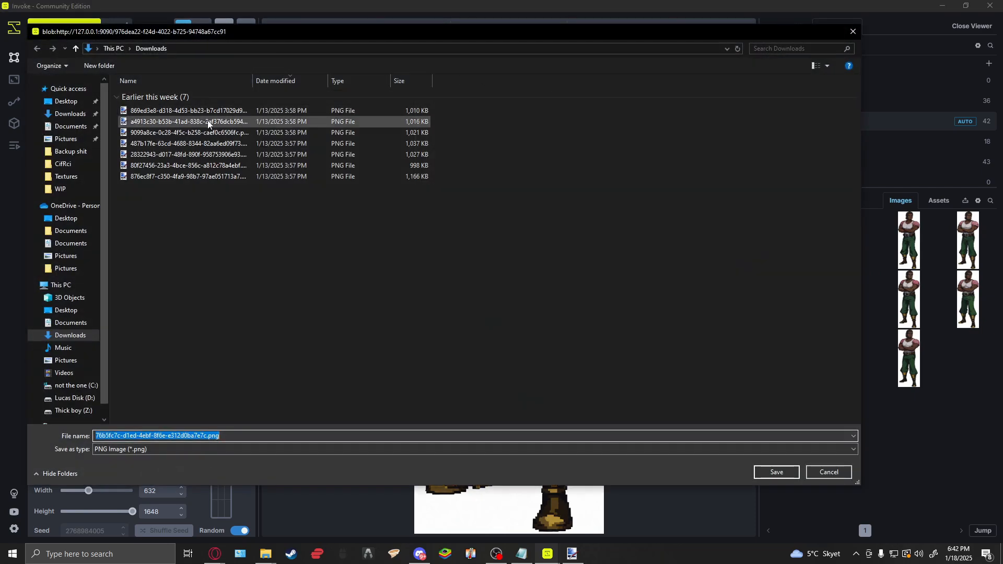
{"action": "left_click", "coordinate": [73, 188]}
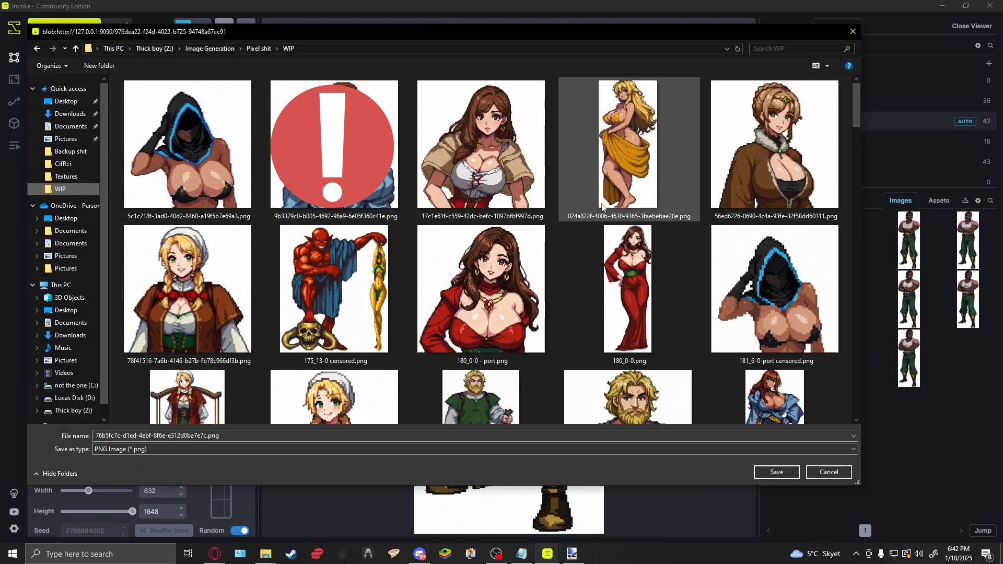
{"action": "left_click_drag", "start_coordinate": [856, 136], "coordinate": [899, 180]}
{"action": "left_click", "coordinate": [628, 188]}
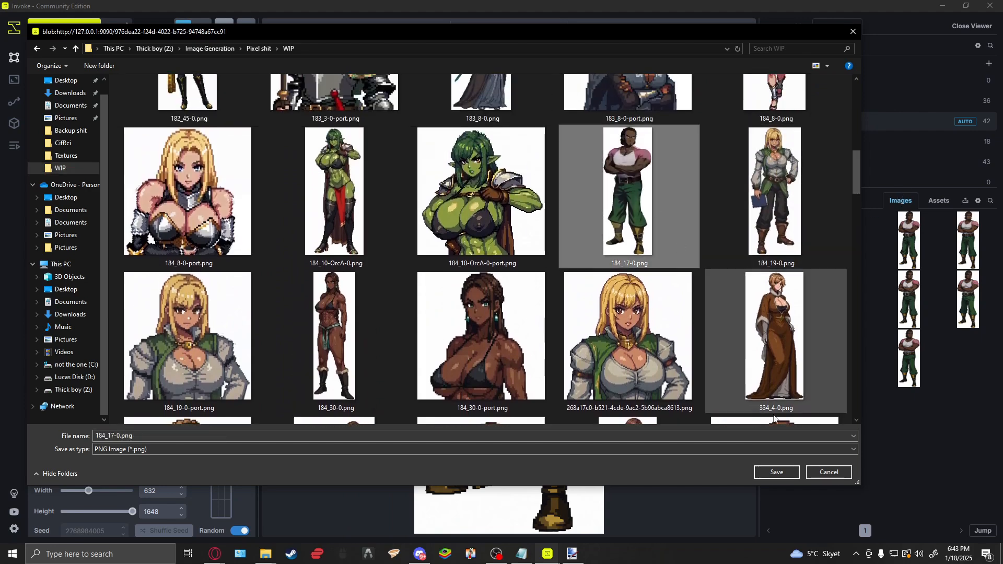
{"action": "left_click", "coordinate": [776, 473]}
{"action": "left_click", "coordinate": [537, 279]}
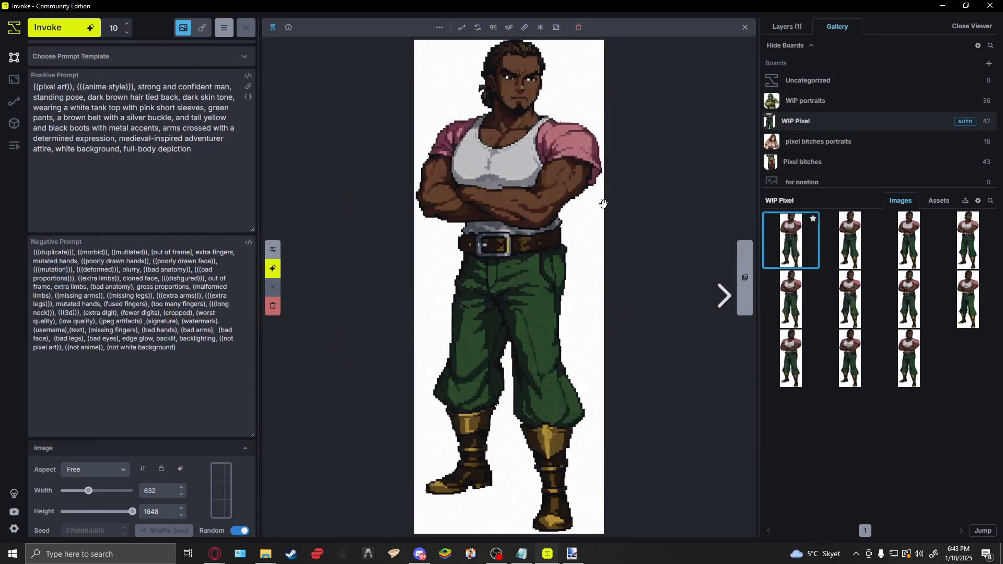
Switch to the Opera browser and bring up the AIEASE Remove Background page.
{"action": "left_click", "coordinate": [266, 554]}
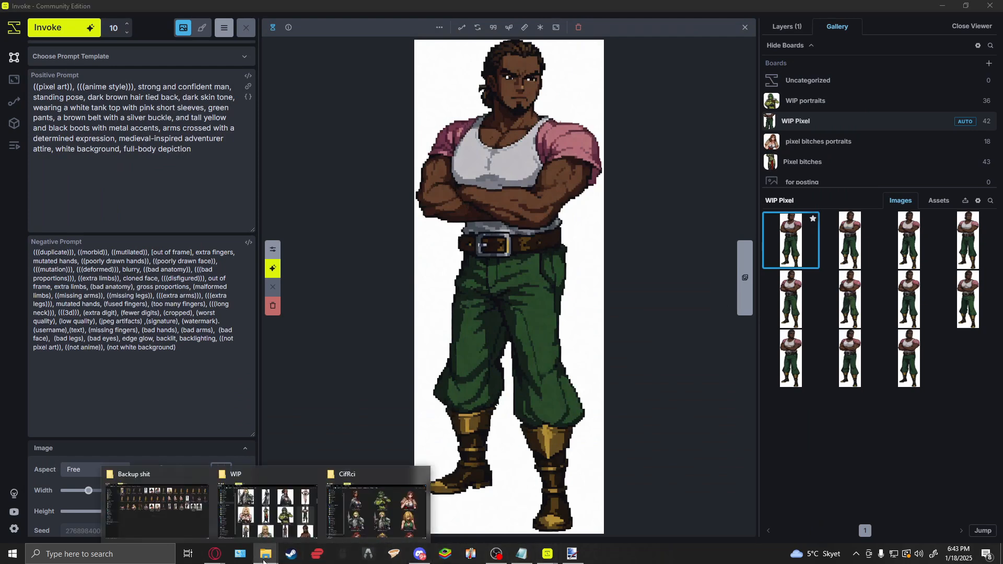
{"action": "mouse_move", "coordinate": [220, 556]}
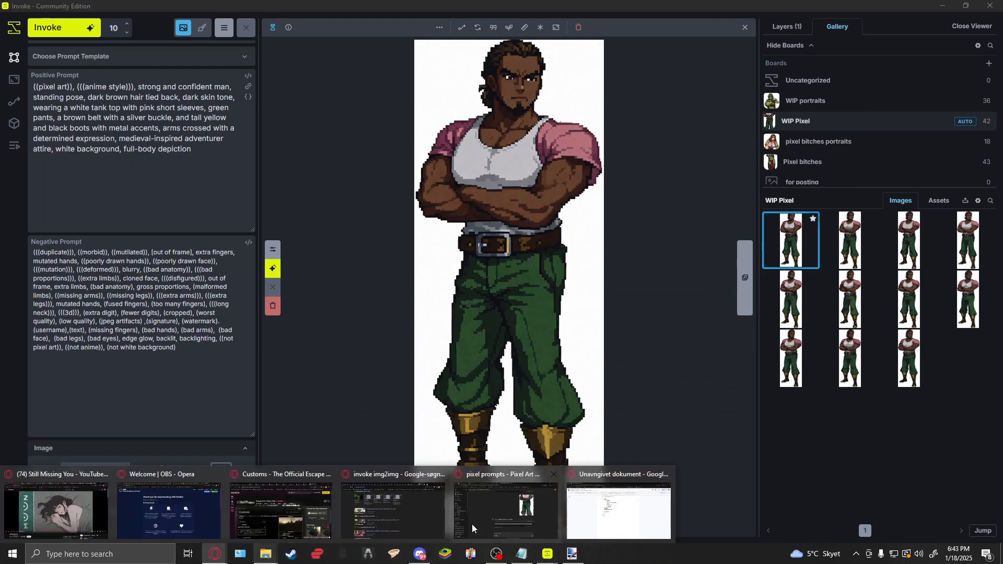
{"action": "left_click", "coordinate": [496, 514]}
{"action": "left_click", "coordinate": [292, 8]}
{"action": "left_click", "coordinate": [188, 9]}
{"action": "left_click", "coordinate": [306, 9]}
Upload 184_17-0.png from the WIP folder for background removal and dismiss the mini-games advert.
{"action": "left_click", "coordinate": [561, 289]}
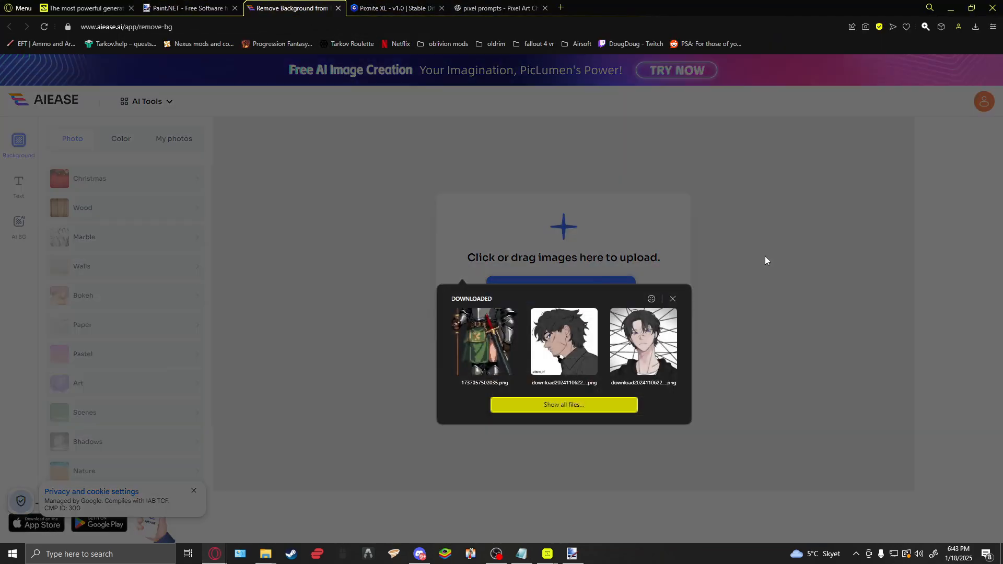
{"action": "left_click", "coordinate": [573, 409]}
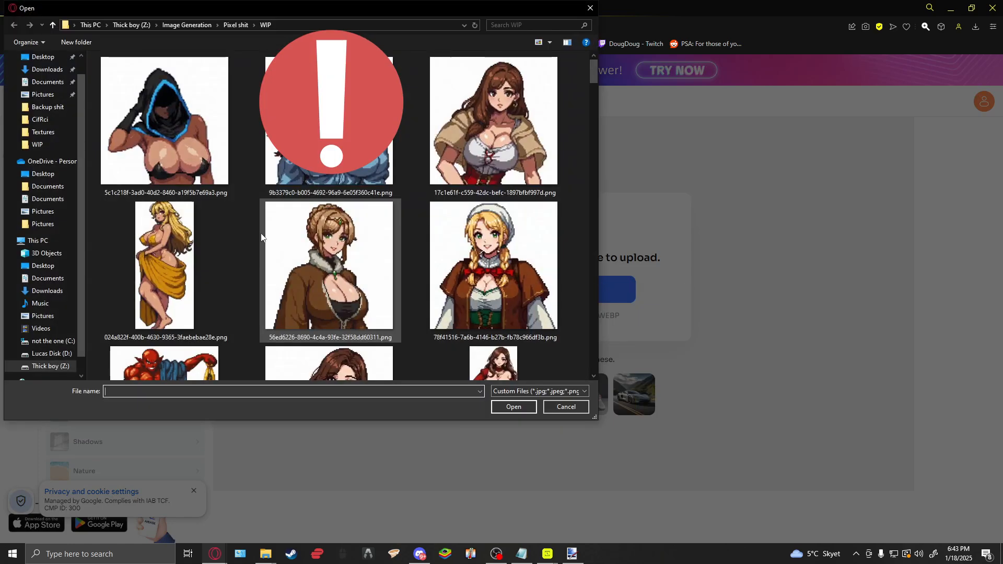
{"action": "left_click_drag", "start_coordinate": [593, 71], "coordinate": [575, 152]}
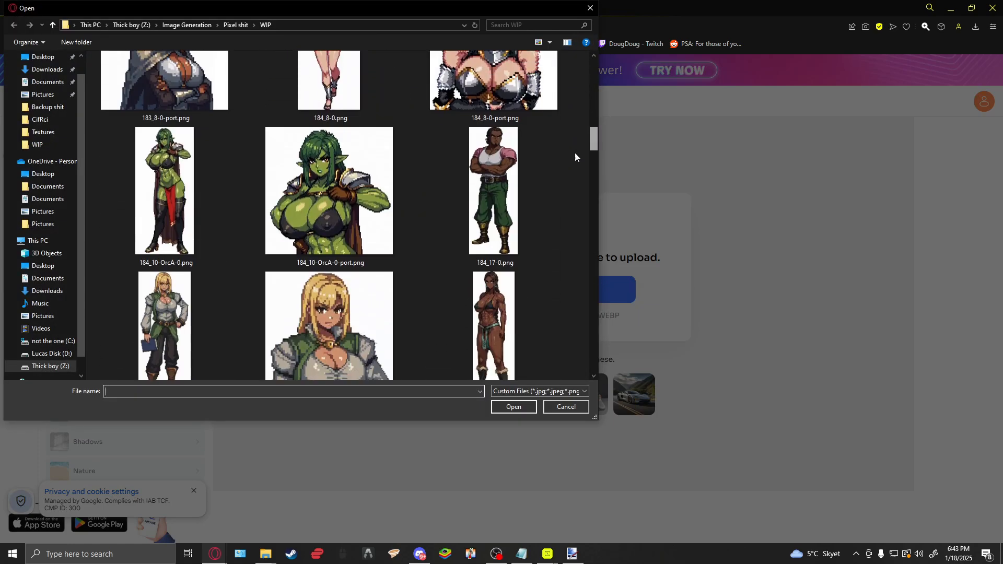
{"action": "left_click", "coordinate": [496, 199]}
{"action": "left_click", "coordinate": [527, 403]}
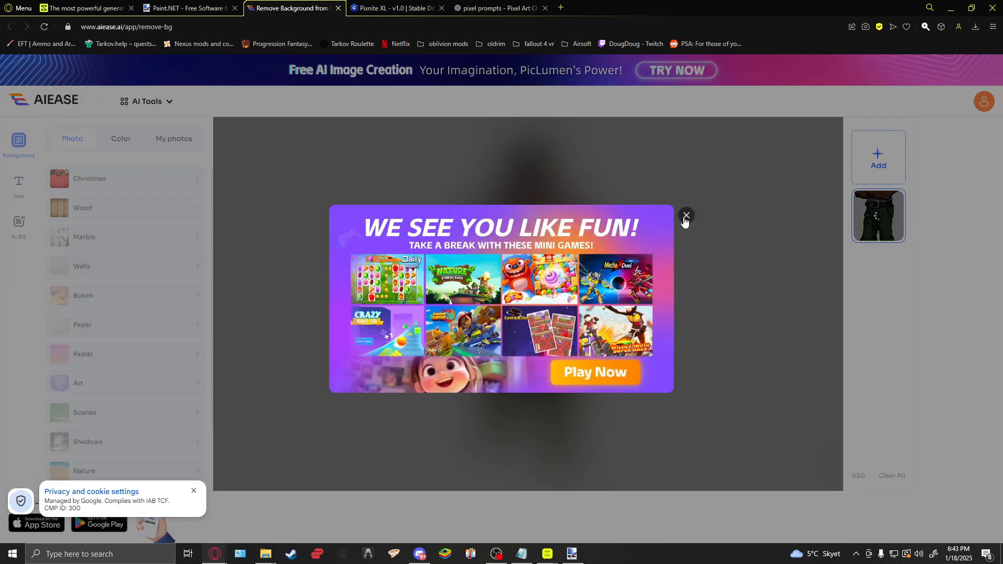
{"action": "left_click", "coordinate": [764, 203]}
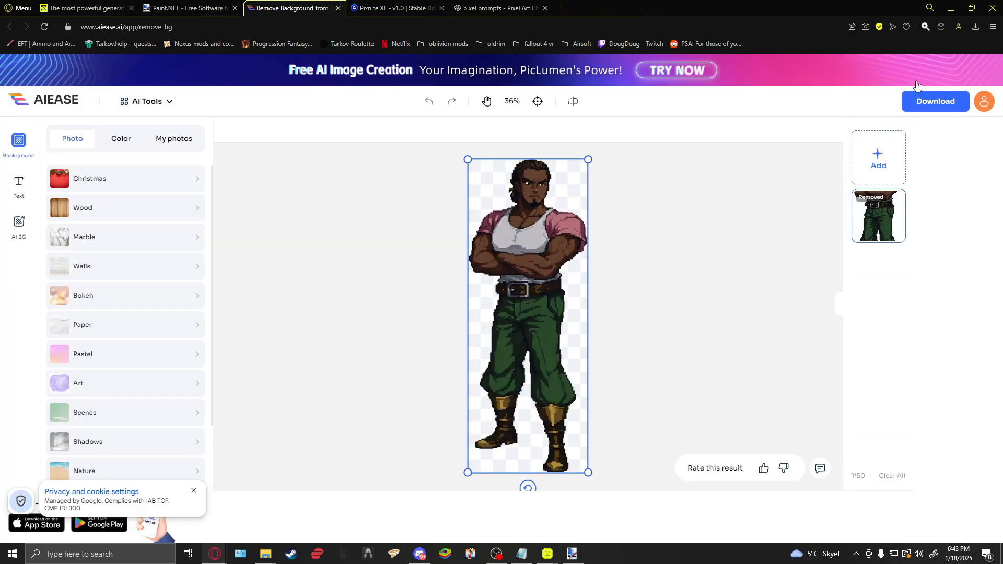
Download the background-free character image and show the downloaded file in its folder.
{"action": "left_click", "coordinate": [923, 101]}
{"action": "left_click", "coordinate": [850, 169]}
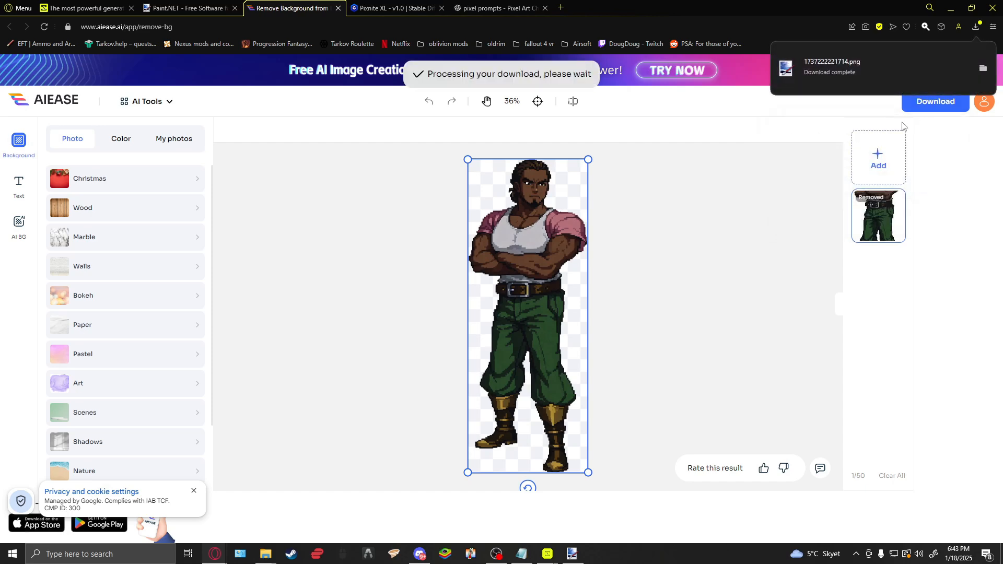
{"action": "left_click", "coordinate": [982, 68]}
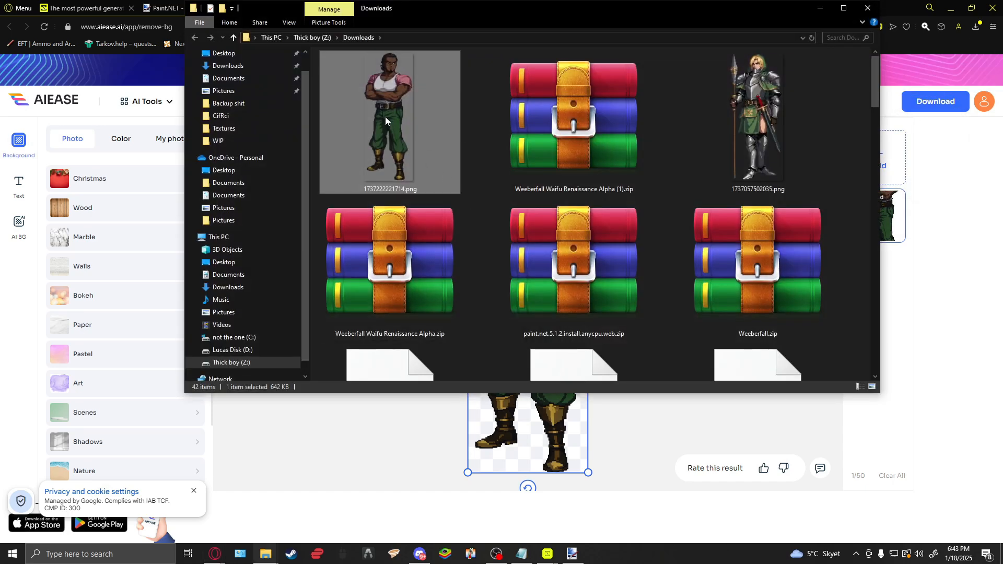
Move the downloaded cut-out from Downloads into the WIP folder and open it in Paint.NET.
{"action": "right_click", "coordinate": [385, 120]}
{"action": "left_click", "coordinate": [414, 382]}
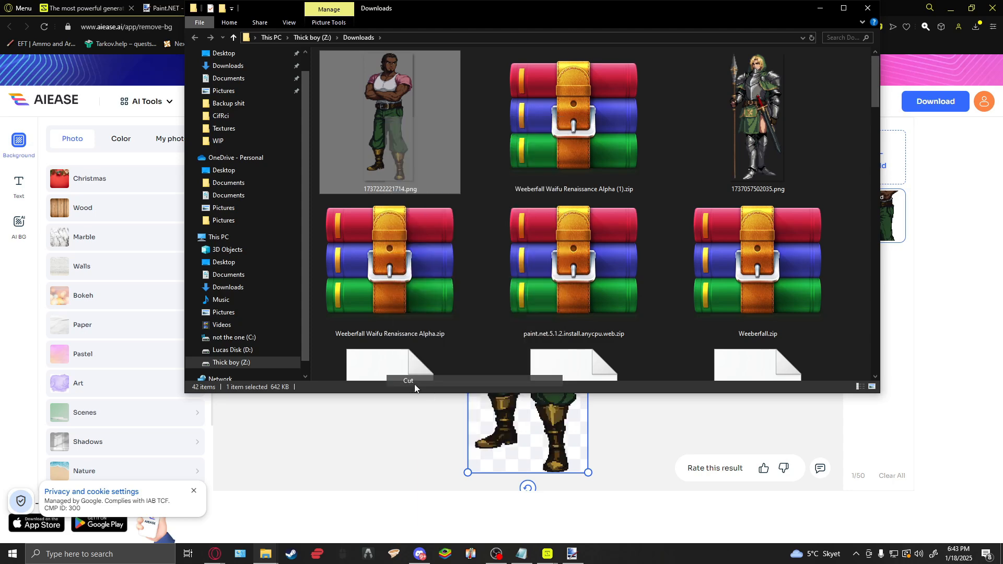
{"action": "left_click", "coordinate": [219, 141]}
{"action": "right_click", "coordinate": [864, 206]}
{"action": "left_click", "coordinate": [890, 280]}
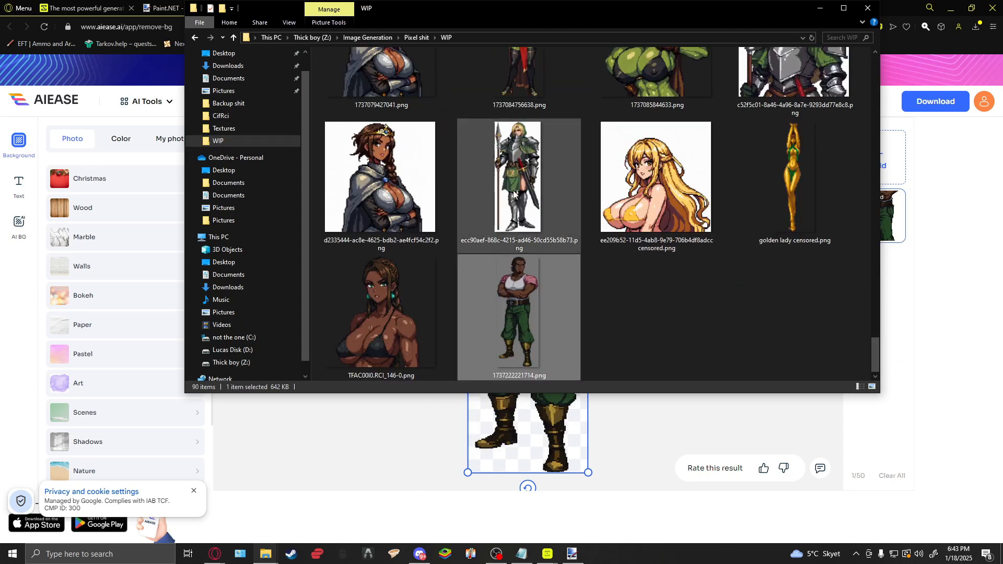
{"action": "double_click", "coordinate": [525, 322]}
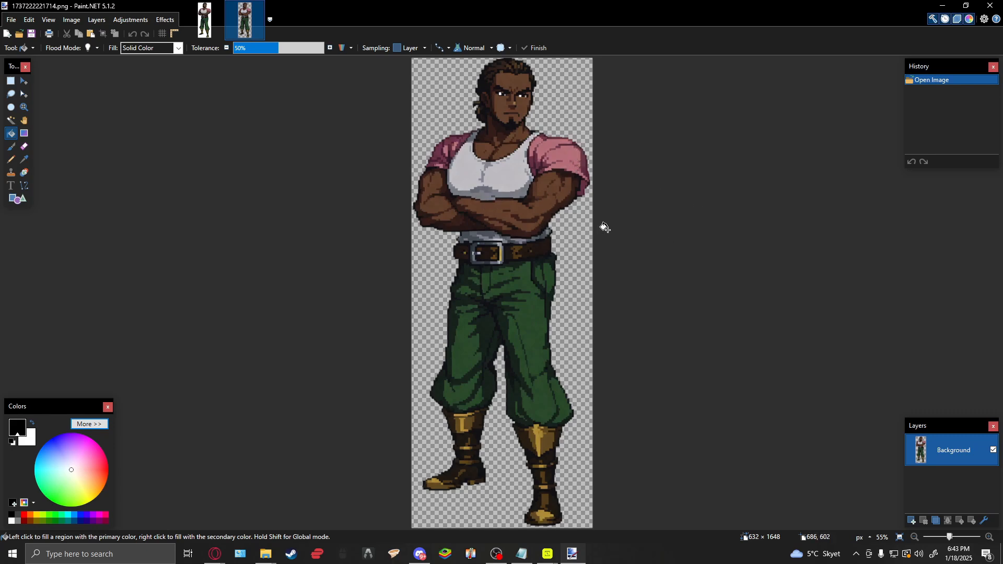
Apply the Alias object effect to the cut-out character at its default strength.
{"action": "left_click", "coordinate": [162, 20]}
{"action": "mouse_move", "coordinate": [199, 96]}
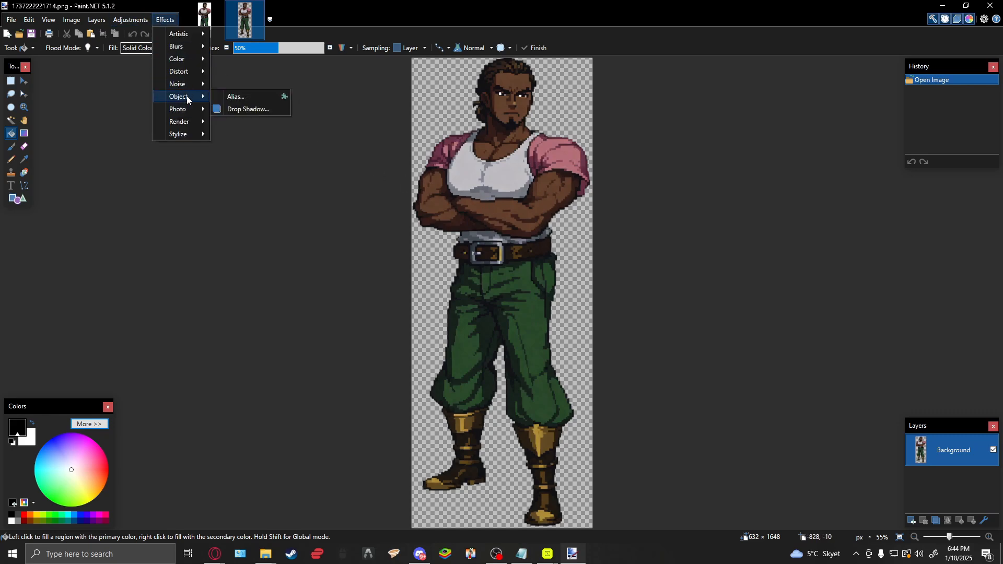
{"action": "left_click", "coordinate": [238, 97]}
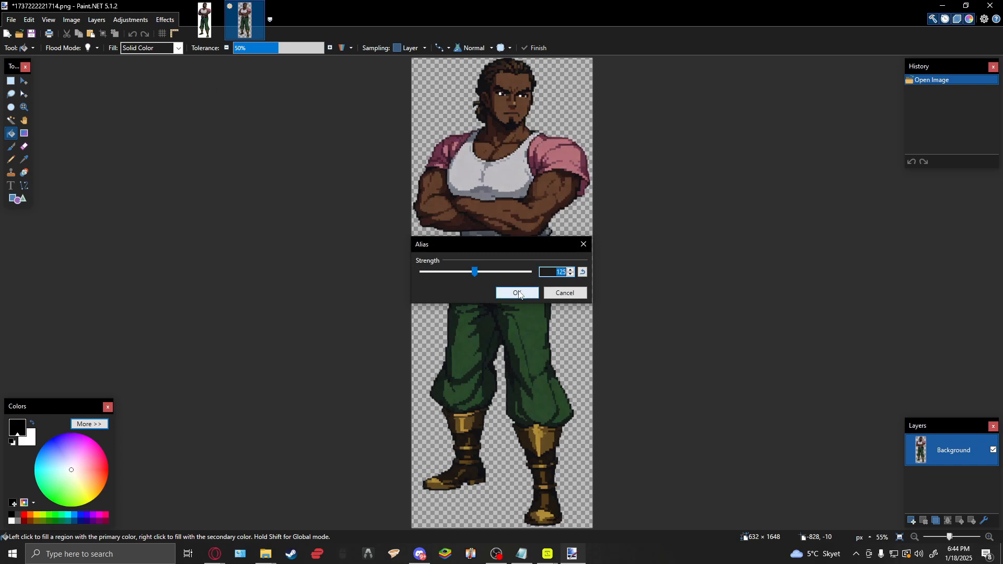
{"action": "left_click", "coordinate": [518, 293]}
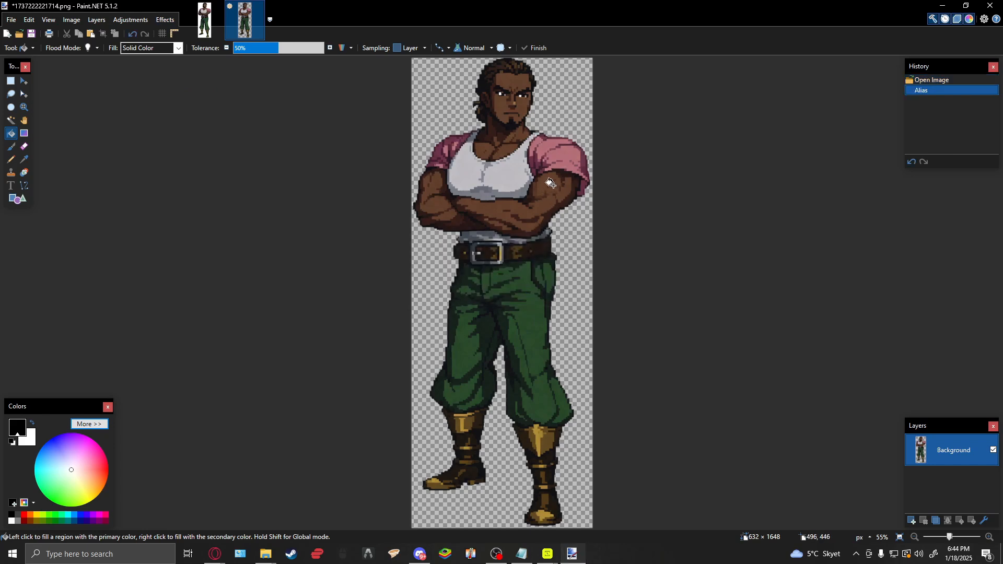
Undo the Alias effect and examine the semi-transparent edge pixels around the pink sleeve up close.
{"action": "key", "text": "ctrl+z"}
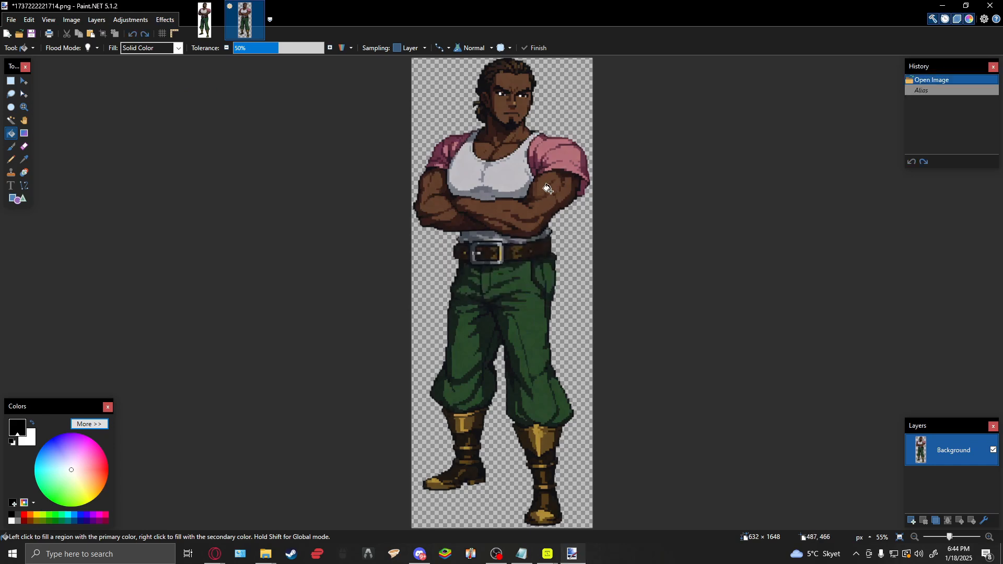
{"action": "scroll", "coordinate": [553, 189], "scroll_direction": "up", "scroll_amount": 10}
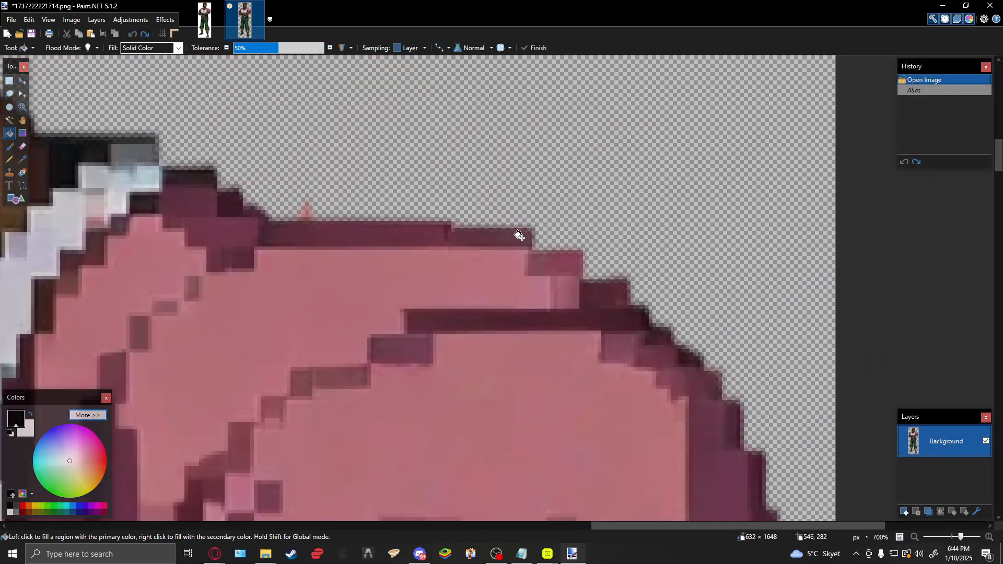
{"action": "scroll", "coordinate": [519, 238], "scroll_direction": "up", "scroll_amount": 10}
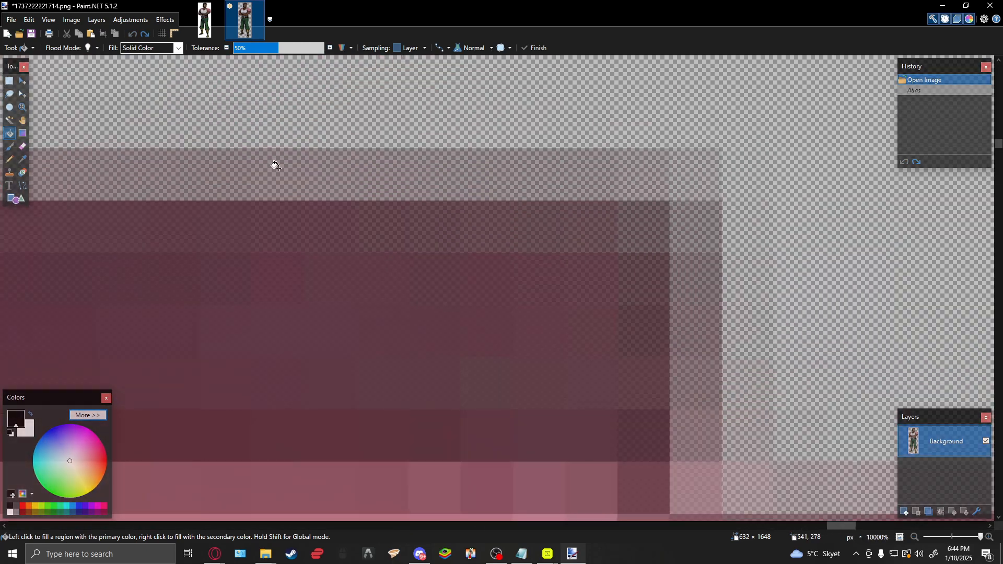
{"action": "scroll", "coordinate": [603, 183], "scroll_direction": "down", "scroll_amount": 6}
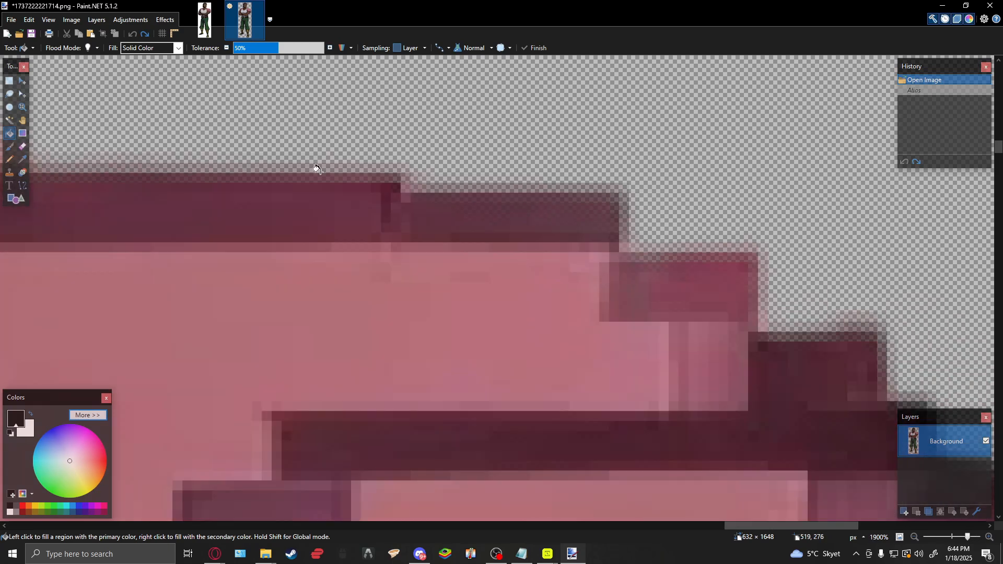
{"action": "scroll", "coordinate": [450, 179], "scroll_direction": "down", "scroll_amount": 10}
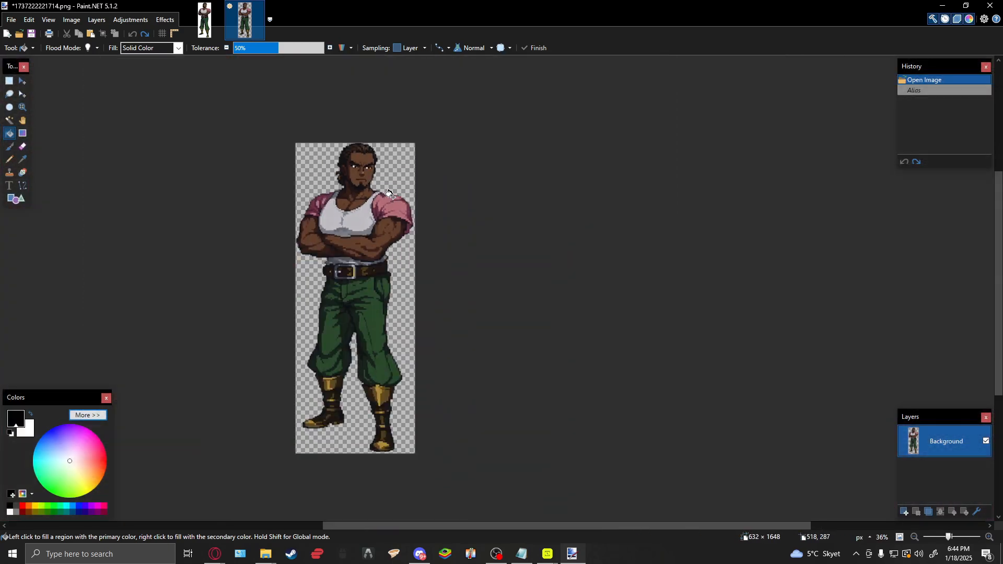
Reapply the Alias object effect to the character, trying strengths such as 239 and 0 before accepting it.
{"action": "left_click", "coordinate": [11, 19]}
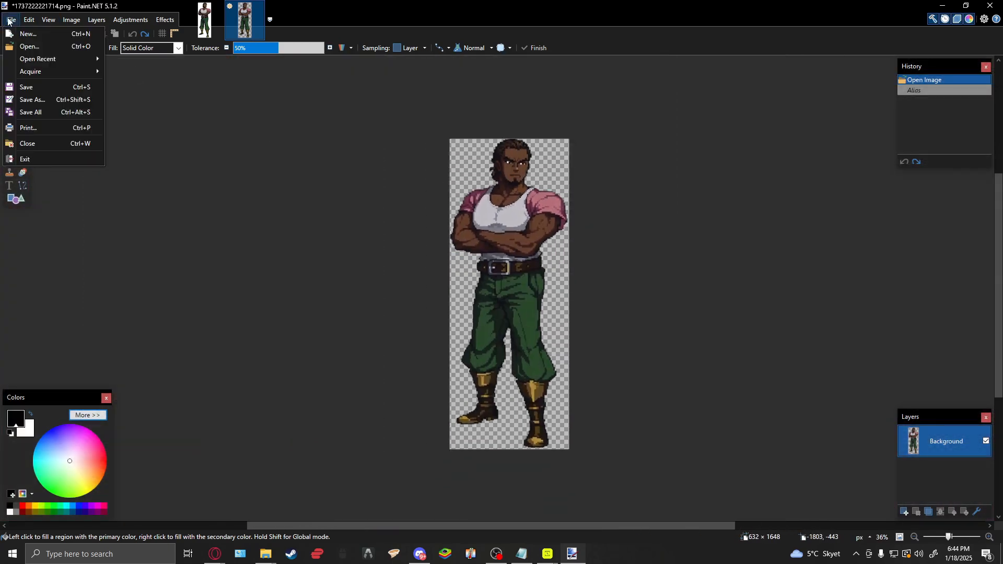
{"action": "left_click", "coordinate": [165, 20]}
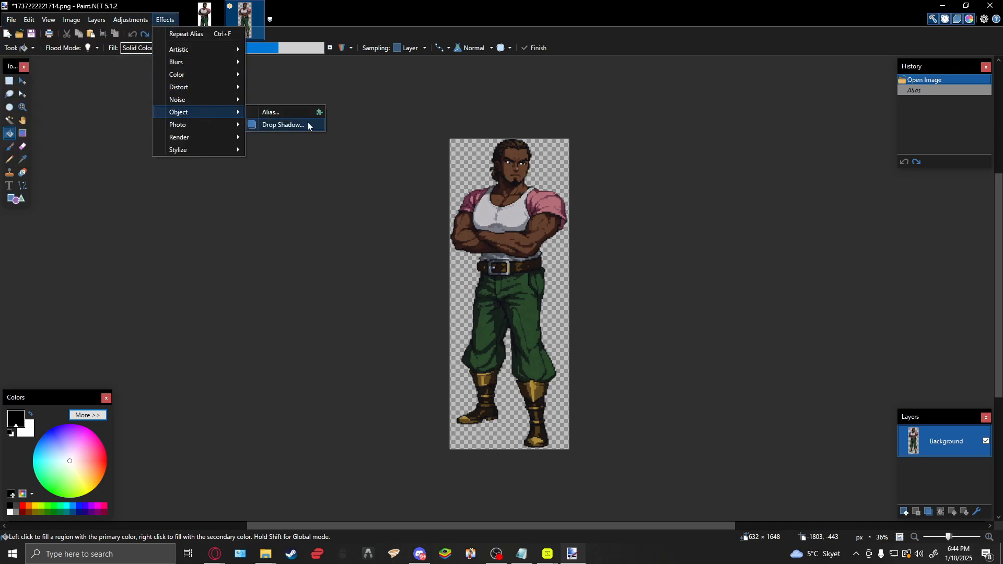
{"action": "left_click", "coordinate": [290, 114]}
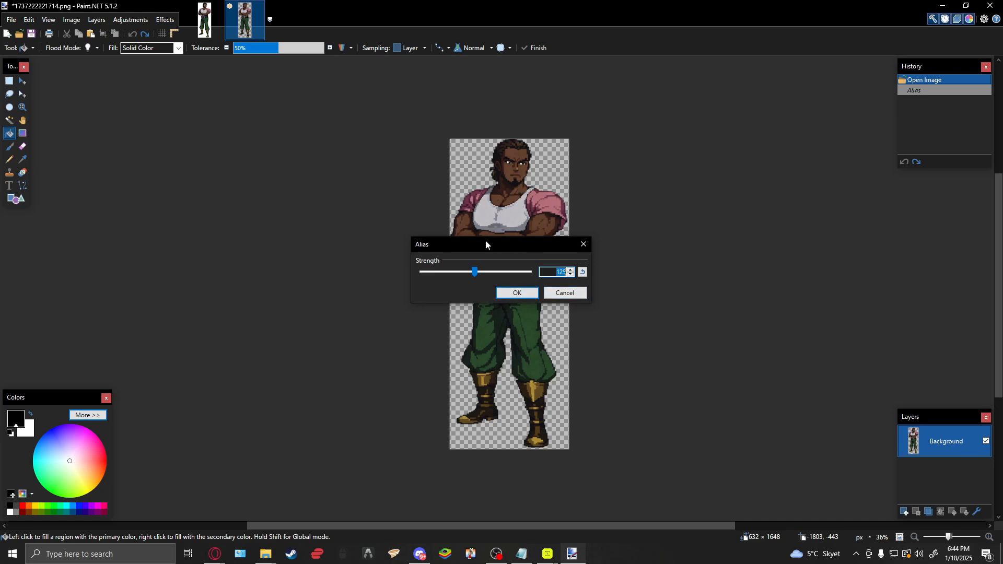
{"action": "left_click_drag", "start_coordinate": [485, 240], "coordinate": [633, 229]}
{"action": "left_click_drag", "start_coordinate": [667, 264], "coordinate": [671, 264]}
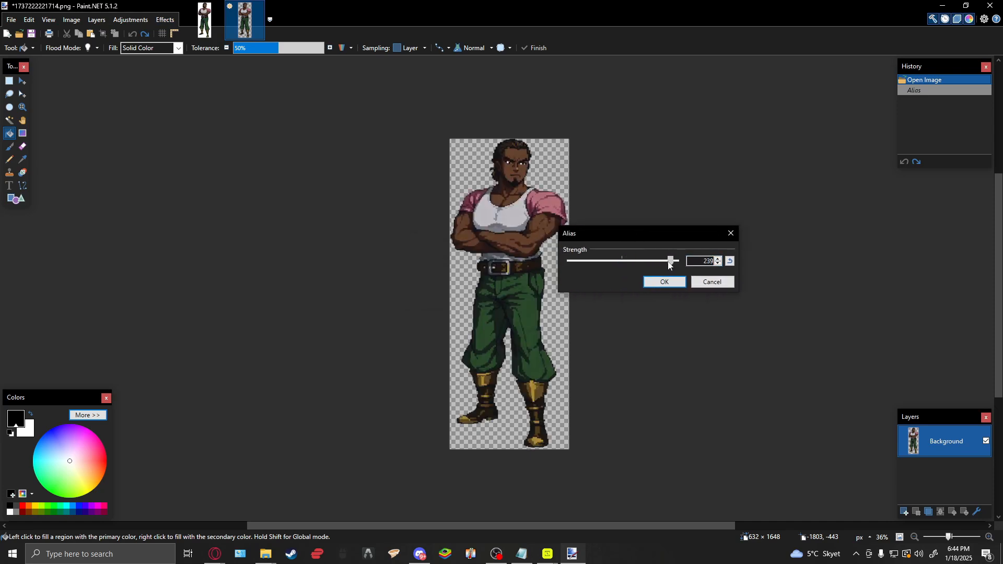
{"action": "left_click_drag", "start_coordinate": [661, 266], "coordinate": [484, 169]}
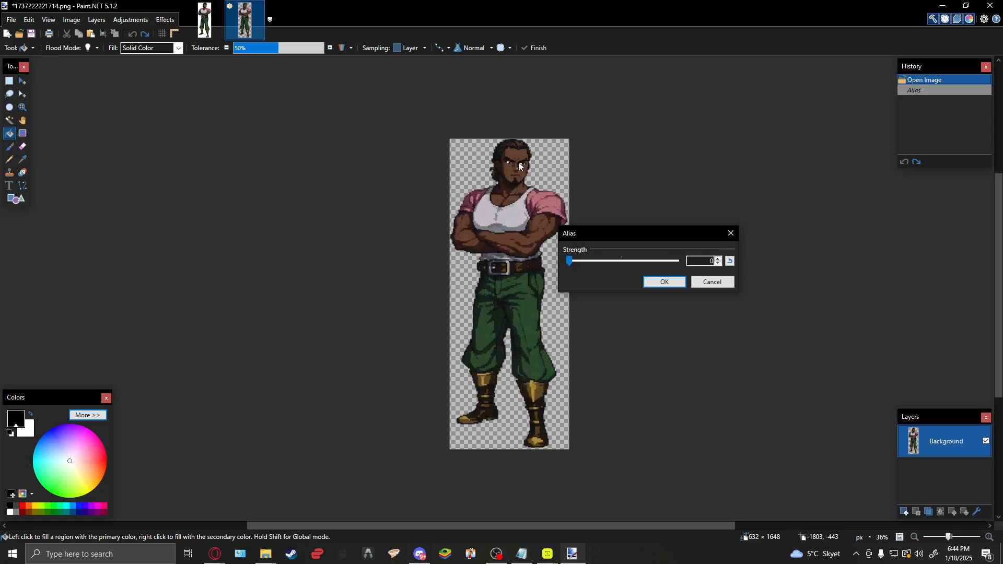
{"action": "scroll", "coordinate": [641, 187], "scroll_direction": "up", "scroll_amount": 2}
{"action": "left_click", "coordinate": [657, 286]}
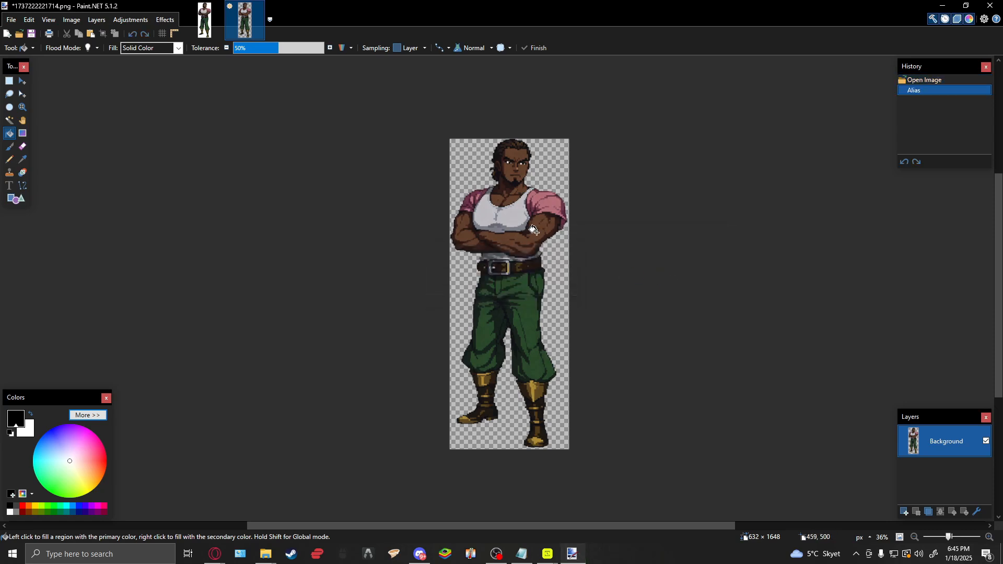
Resize the cut-out to a height of 320 pixels, keeping the aspect ratio and using Nearest Neighbor resampling.
{"action": "scroll", "coordinate": [557, 217], "scroll_direction": "up", "scroll_amount": 3}
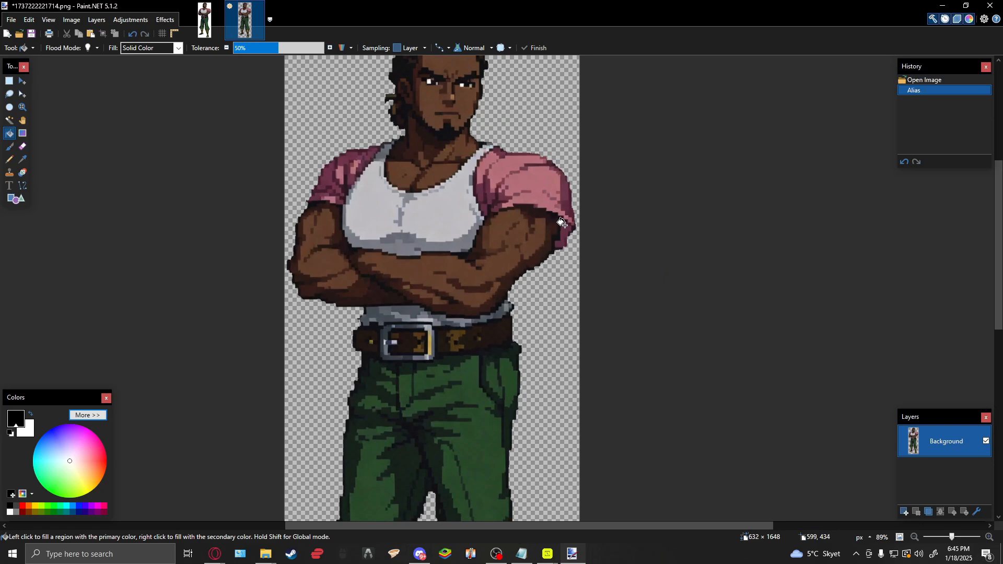
{"action": "key", "text": "ctrl+r"}
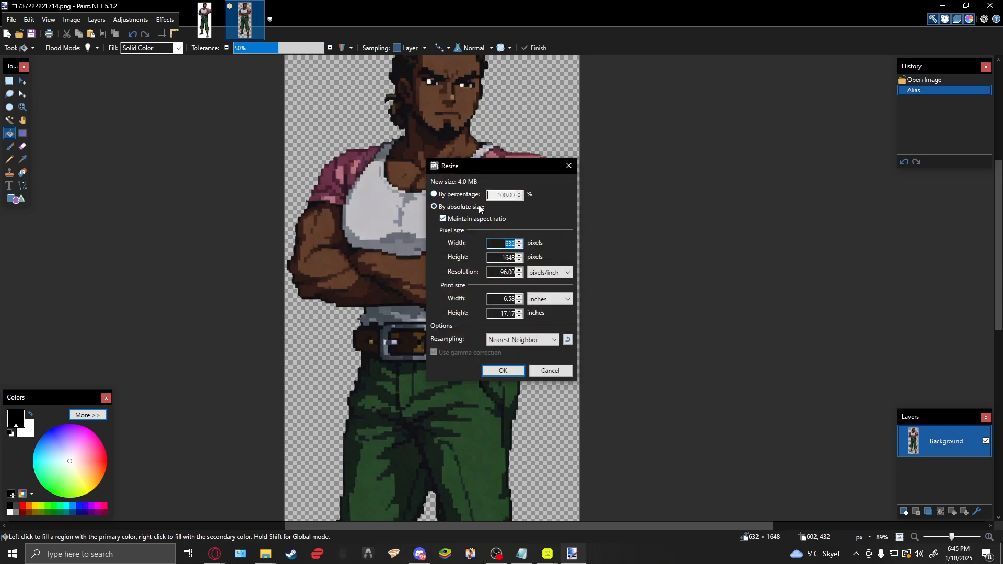
{"action": "left_click", "coordinate": [569, 166]}
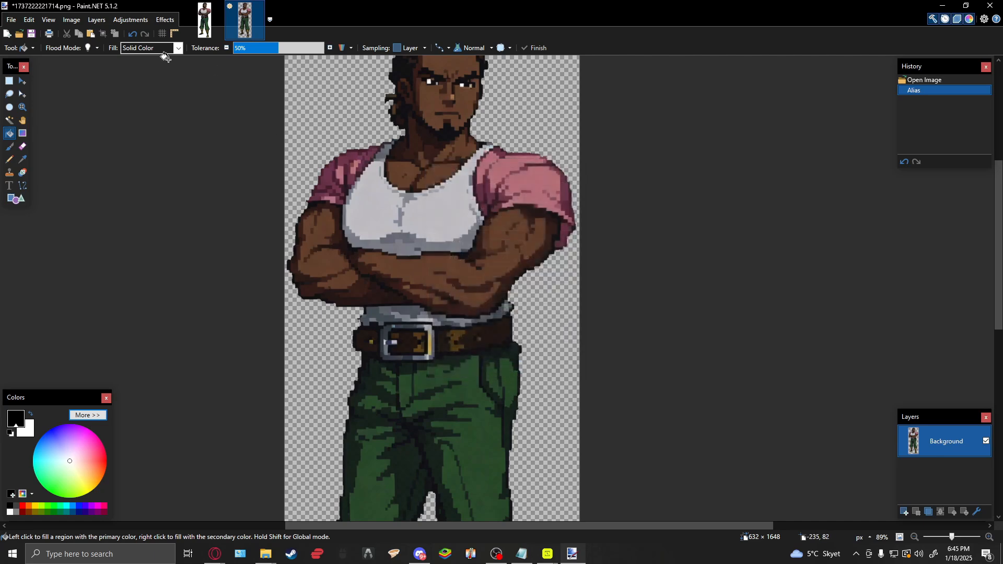
{"action": "left_click", "coordinate": [72, 20]}
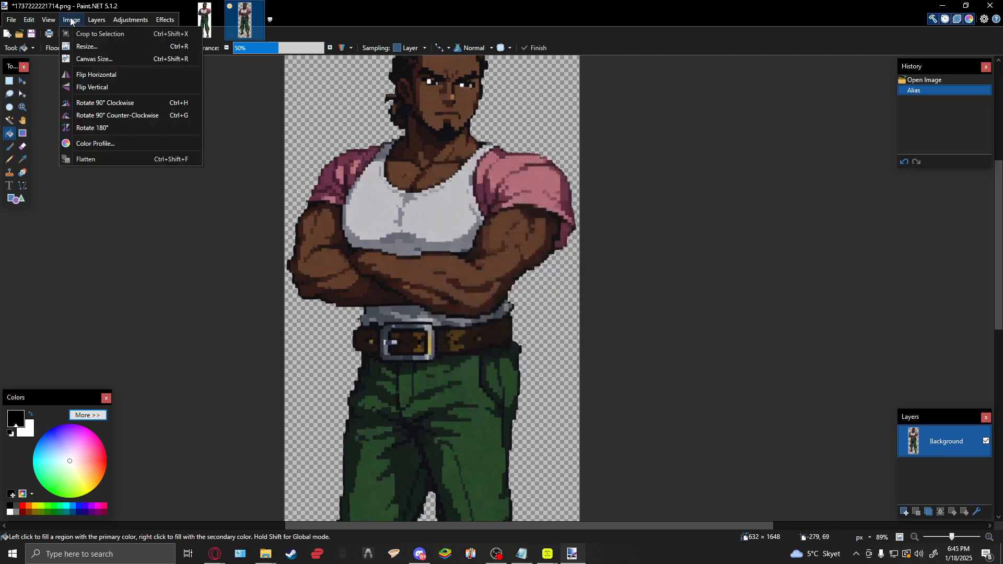
{"action": "left_click", "coordinate": [82, 46]}
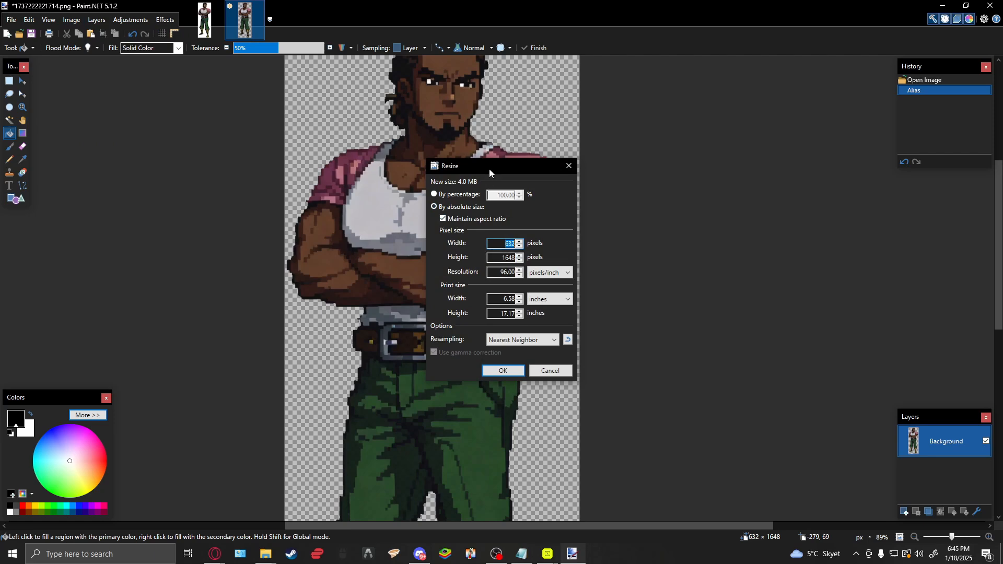
{"action": "left_click_drag", "start_coordinate": [489, 168], "coordinate": [724, 187]}
{"action": "left_click", "coordinate": [746, 277]}
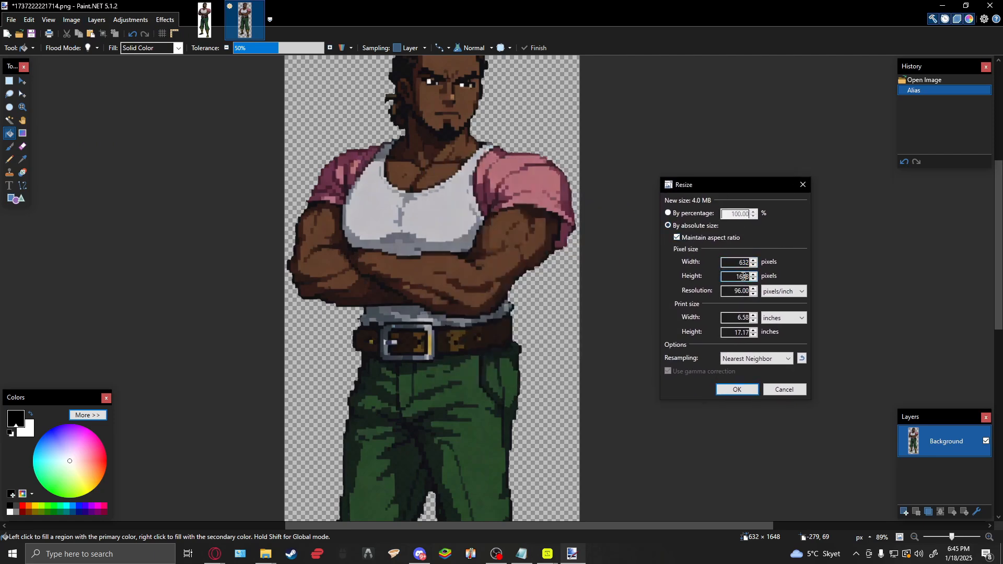
{"action": "type", "text": "320"}
{"action": "left_click", "coordinate": [751, 388]}
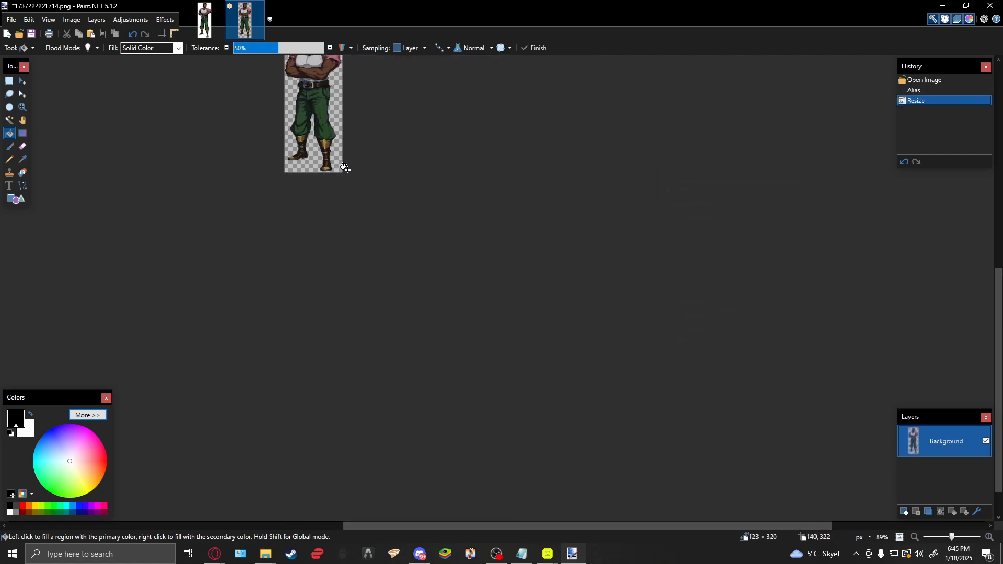
Examine the resized sprite up close, checking the face, torso and pink sleeve for semi-transparent edge pixels.
{"action": "scroll", "coordinate": [365, 188], "scroll_direction": "up", "scroll_amount": 8}
{"action": "scroll", "coordinate": [676, 208], "scroll_direction": "up", "scroll_amount": 5}
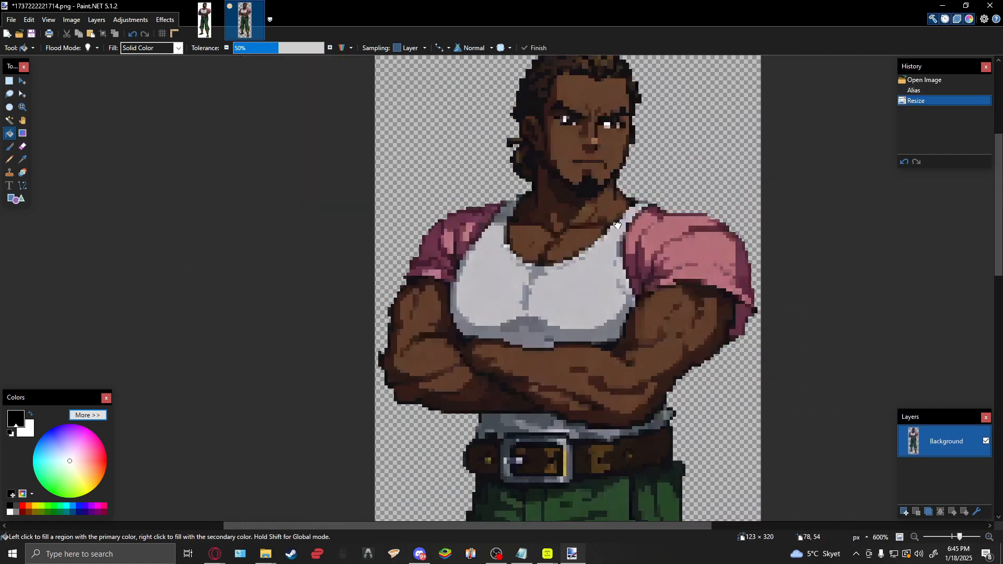
{"action": "scroll", "coordinate": [625, 312], "scroll_direction": "down", "scroll_amount": 2}
{"action": "scroll", "coordinate": [625, 312], "scroll_direction": "down", "scroll_amount": 5}
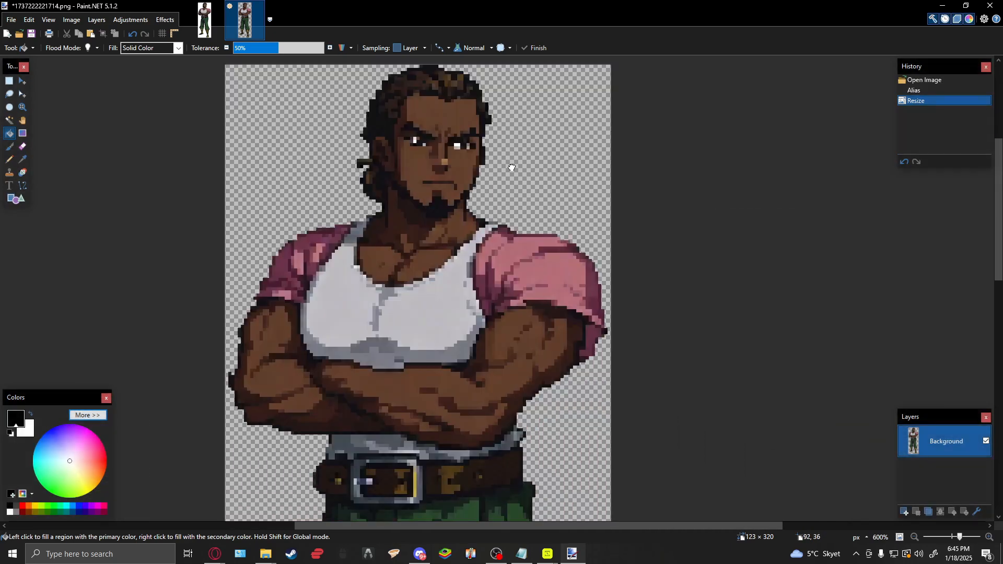
{"action": "scroll", "coordinate": [586, 192], "scroll_direction": "down", "scroll_amount": 1}
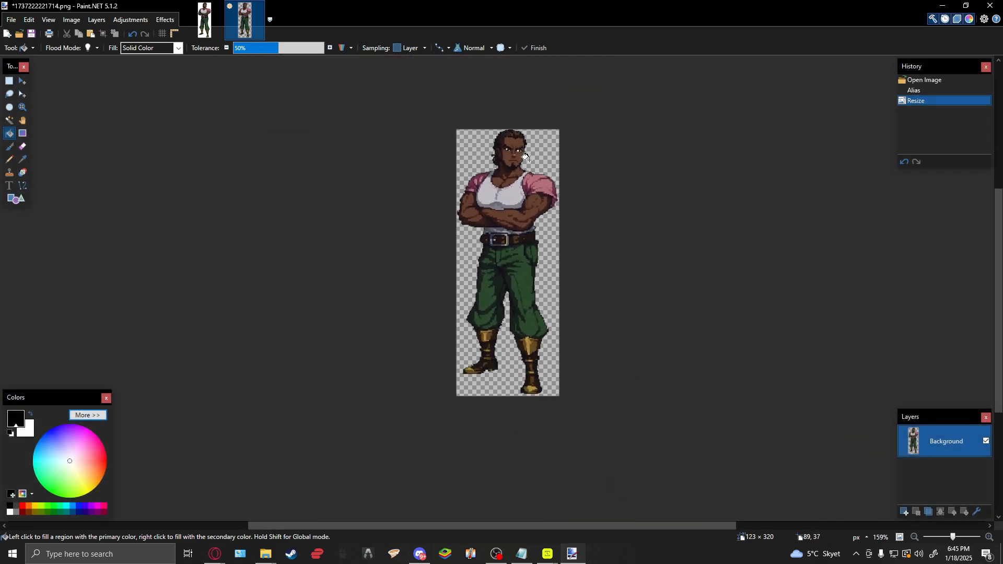
{"action": "scroll", "coordinate": [522, 160], "scroll_direction": "up", "scroll_amount": 3}
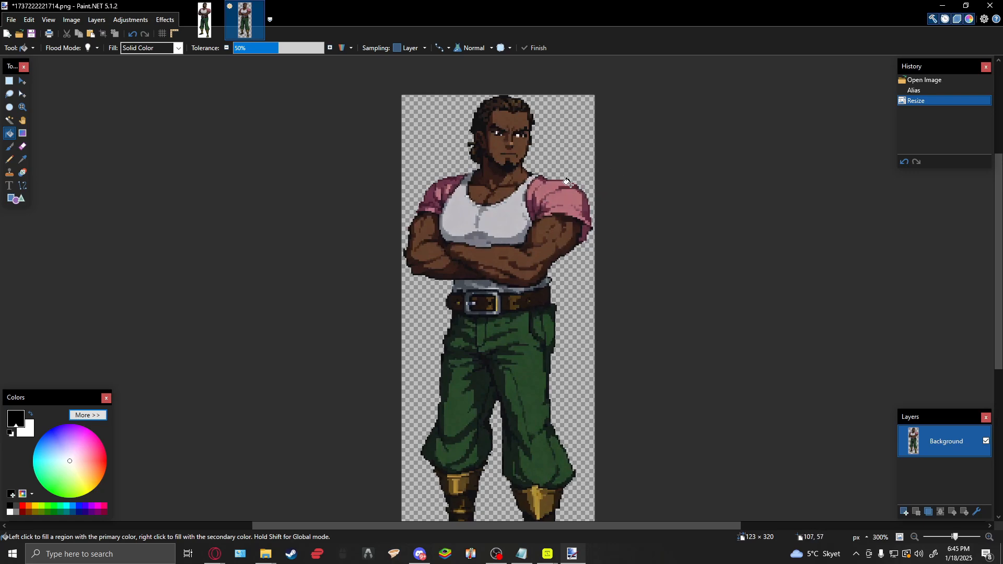
{"action": "scroll", "coordinate": [568, 183], "scroll_direction": "up", "scroll_amount": 5}
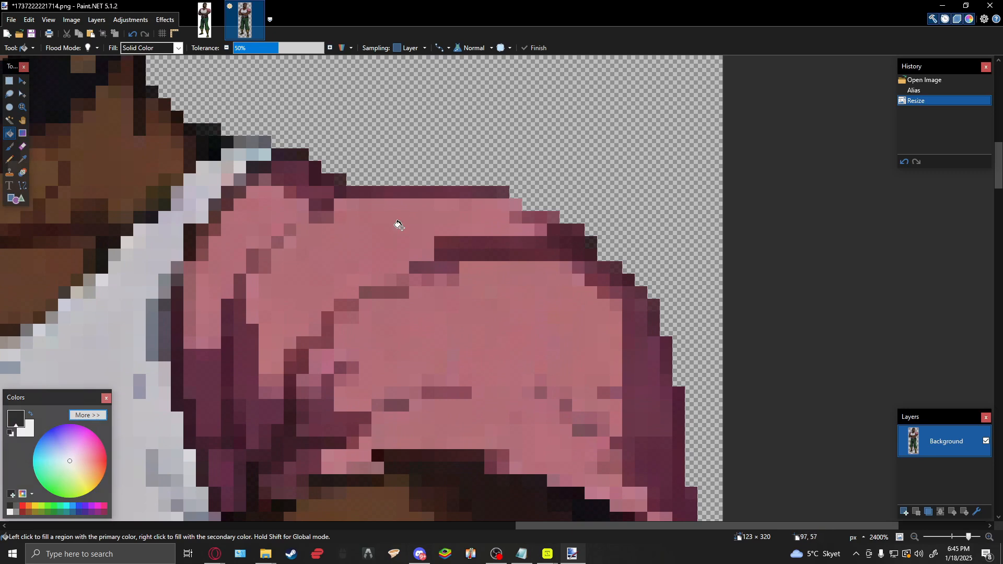
{"action": "scroll", "coordinate": [397, 199], "scroll_direction": "up", "scroll_amount": 1}
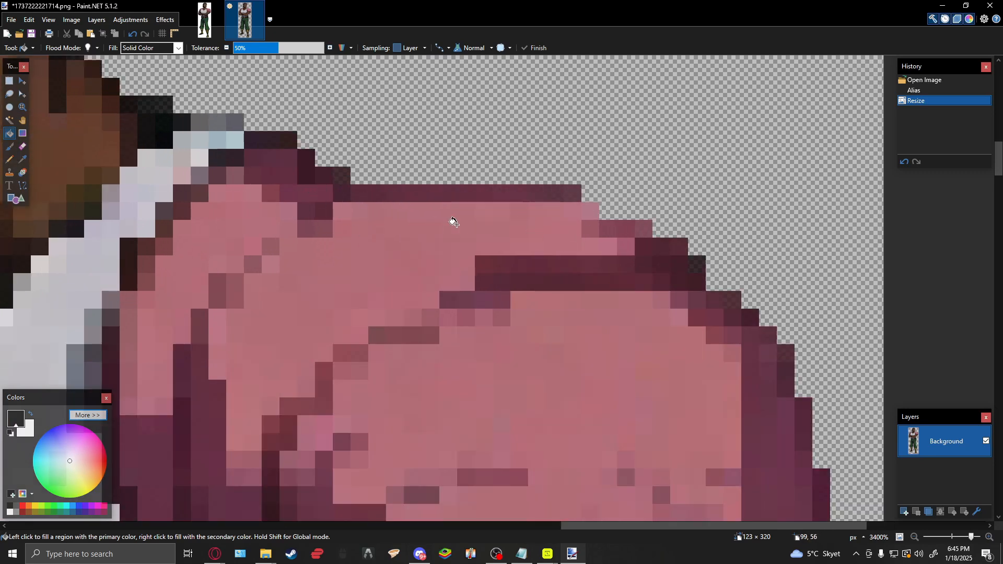
{"action": "scroll", "coordinate": [453, 222], "scroll_direction": "down", "scroll_amount": 2}
{"action": "scroll", "coordinate": [272, 157], "scroll_direction": "down", "scroll_amount": 6}
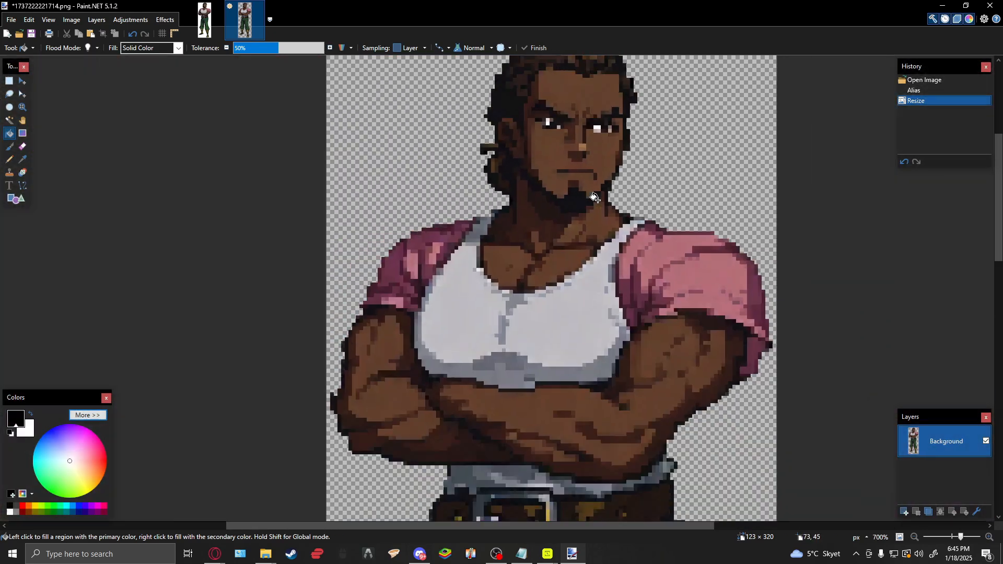
{"action": "scroll", "coordinate": [531, 173], "scroll_direction": "right", "scroll_amount": 2}
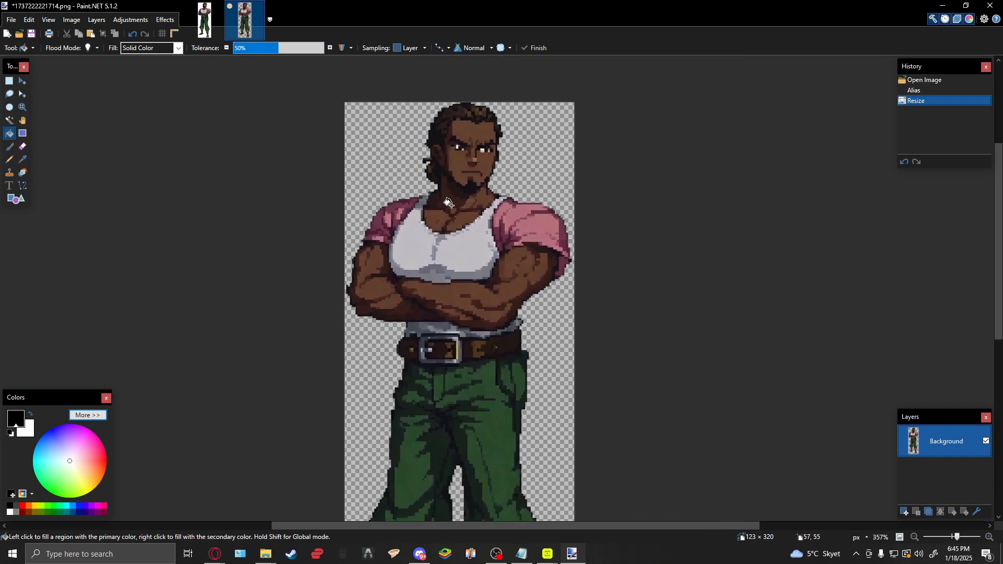
{"action": "scroll", "coordinate": [509, 180], "scroll_direction": "right", "scroll_amount": 2}
{"action": "scroll", "coordinate": [509, 180], "scroll_direction": "up", "scroll_amount": 1}
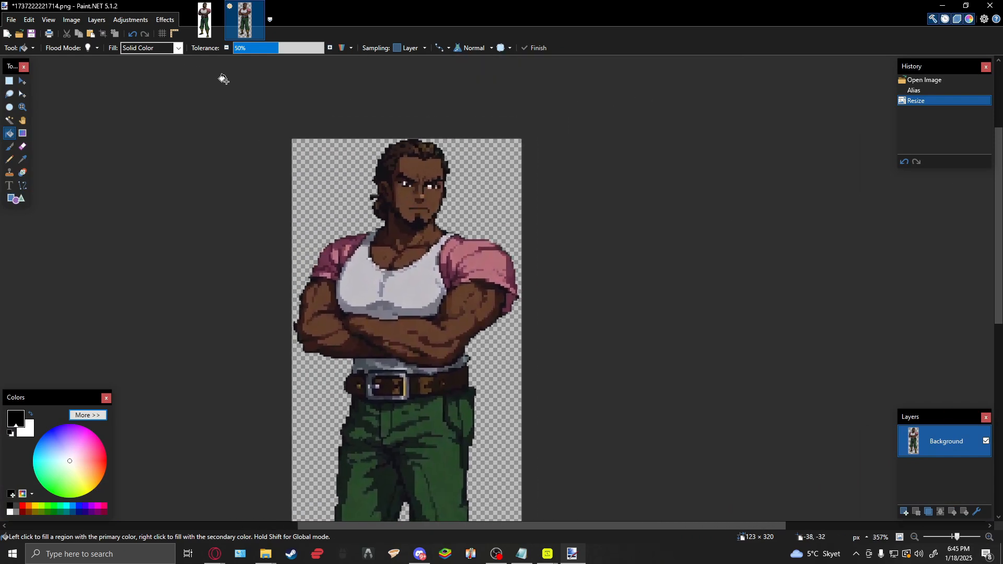
Select and erase the stray edge pixel beside the character's cheek on the right of the face.
{"action": "key", "text": "s"}
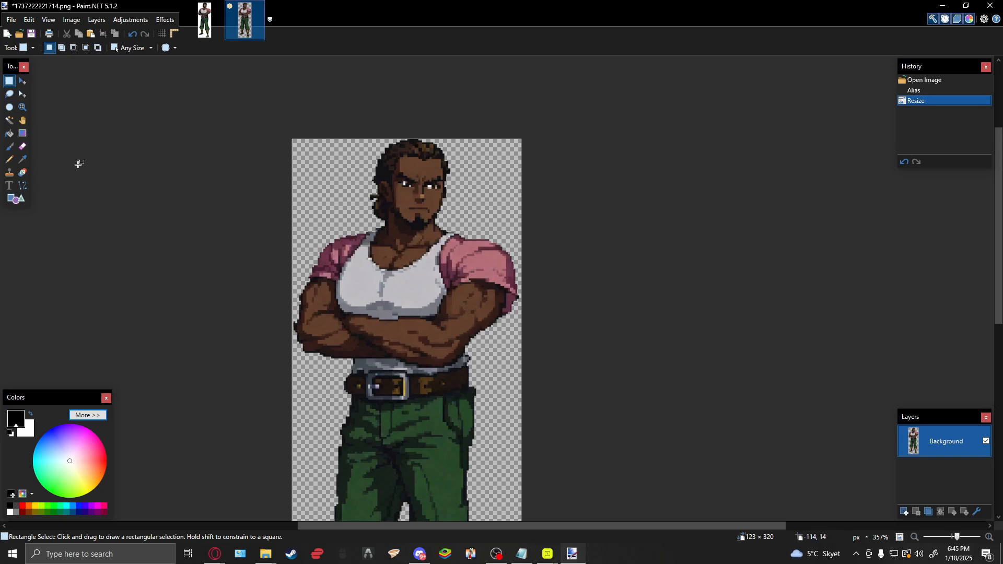
{"action": "scroll", "coordinate": [496, 224], "scroll_direction": "up", "scroll_amount": 6}
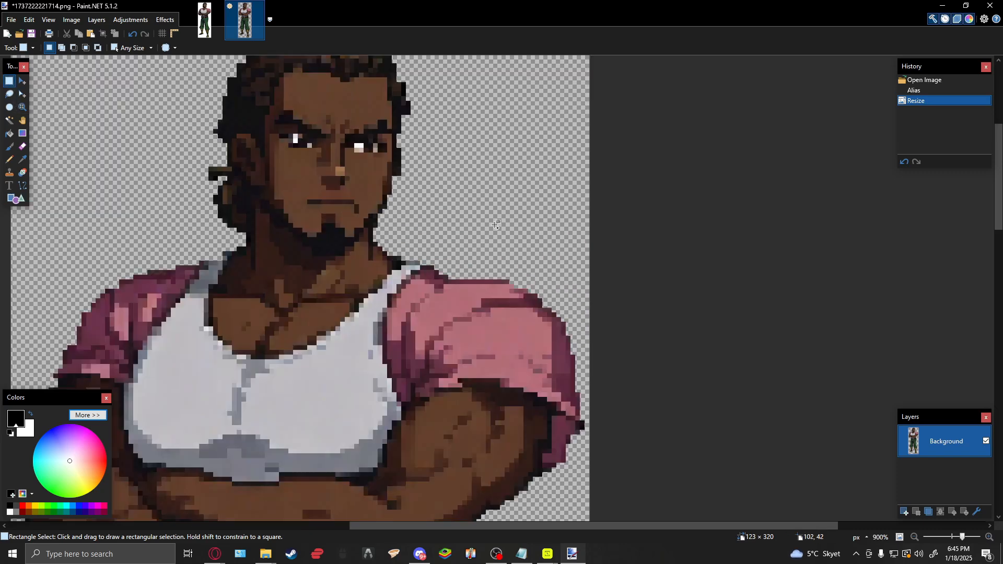
{"action": "scroll", "coordinate": [496, 225], "scroll_direction": "up", "scroll_amount": 5}
{"action": "left_click_drag", "start_coordinate": [313, 155], "coordinate": [489, 403]}
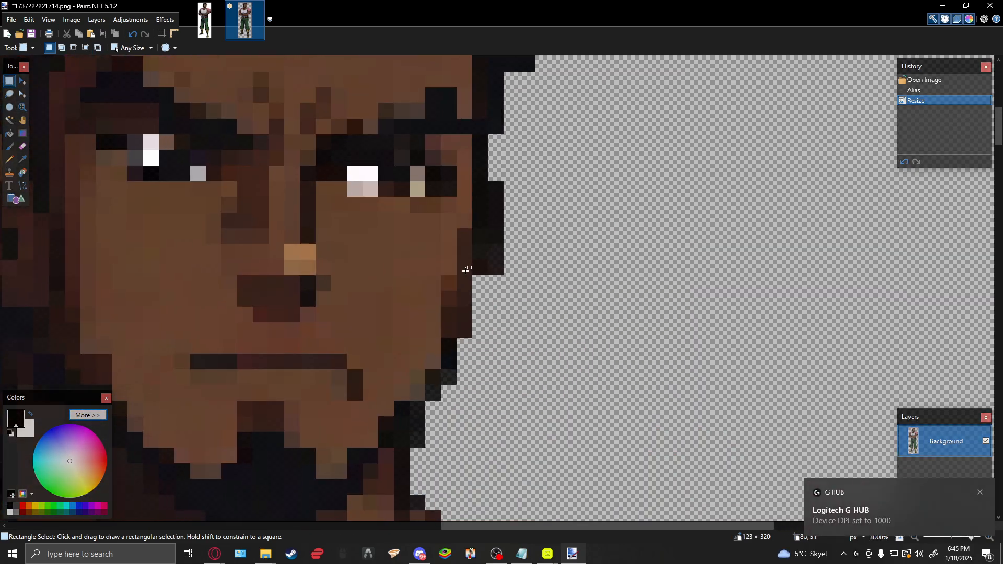
{"action": "left_click_drag", "start_coordinate": [499, 254], "coordinate": [519, 291]}
{"action": "key", "text": "Delete"}
{"action": "scroll", "coordinate": [497, 200], "scroll_direction": "down", "scroll_amount": 6}
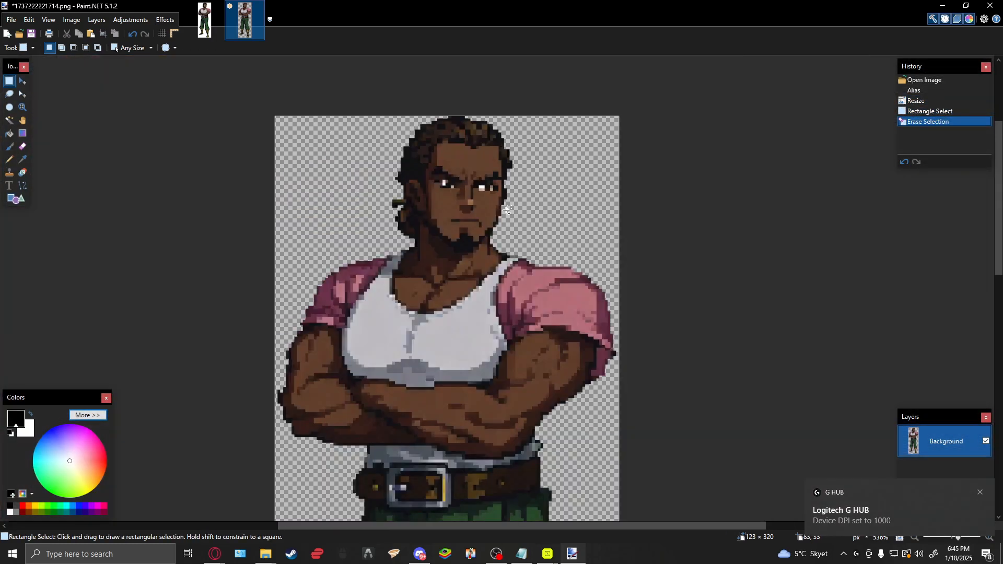
Sample the dark brown outline colour from the cheek and pencil over the semi-transparent pixels along the jaw and chin.
{"action": "scroll", "coordinate": [515, 199], "scroll_direction": "up", "scroll_amount": 6}
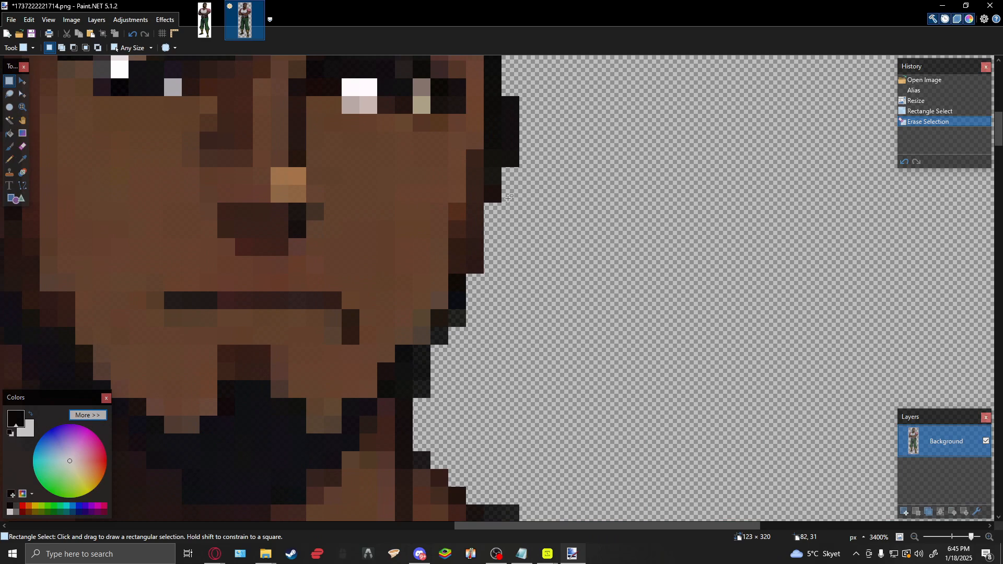
{"action": "key", "text": "k"}
{"action": "left_click", "coordinate": [494, 194]}
{"action": "left_click_drag", "start_coordinate": [528, 318], "coordinate": [470, 214]}
{"action": "key", "text": "p"}
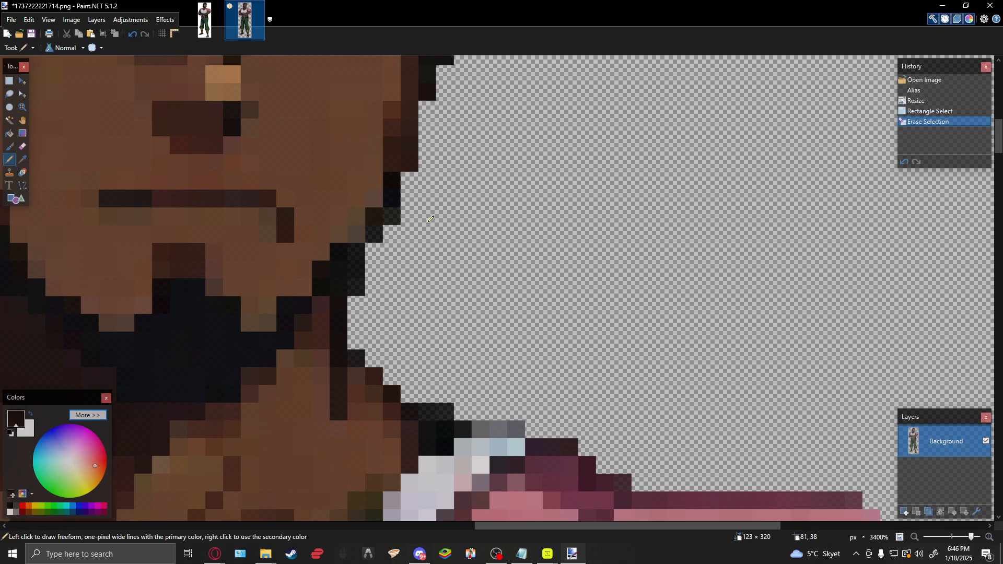
{"action": "left_click", "coordinate": [392, 216]}
{"action": "left_click", "coordinate": [374, 235]}
{"action": "left_click", "coordinate": [357, 253]}
{"action": "left_click", "coordinate": [356, 287]}
{"action": "left_click", "coordinate": [362, 284]}
{"action": "left_click_drag", "start_coordinate": [349, 356], "coordinate": [358, 262]}
{"action": "left_click", "coordinate": [363, 263]}
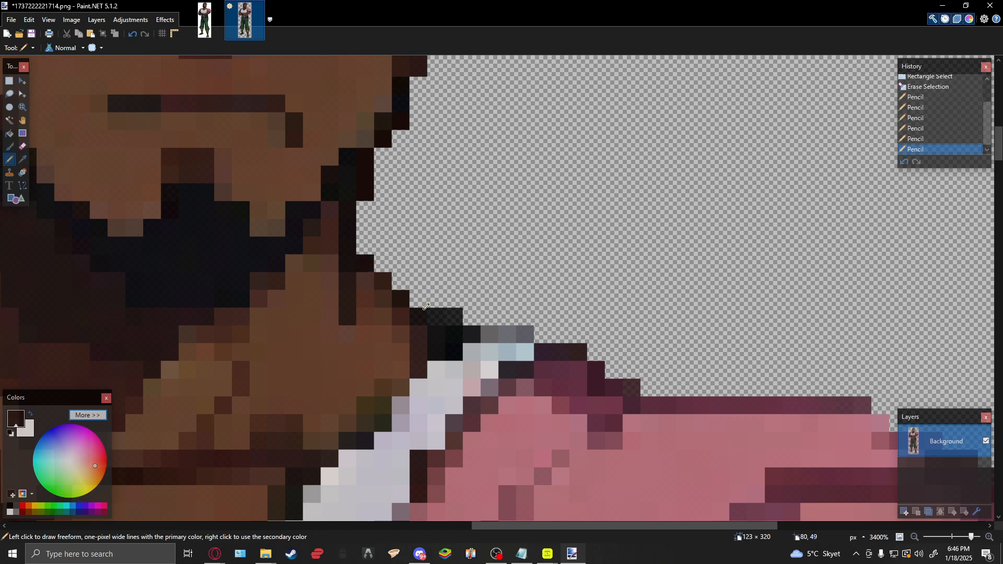
Pencil dark brown over the neck's shoulder edge, and cover the grey pixels above the white strap with a sampled near-black.
{"action": "left_click_drag", "start_coordinate": [425, 312], "coordinate": [454, 313]}
{"action": "left_click_drag", "start_coordinate": [525, 309], "coordinate": [398, 181]}
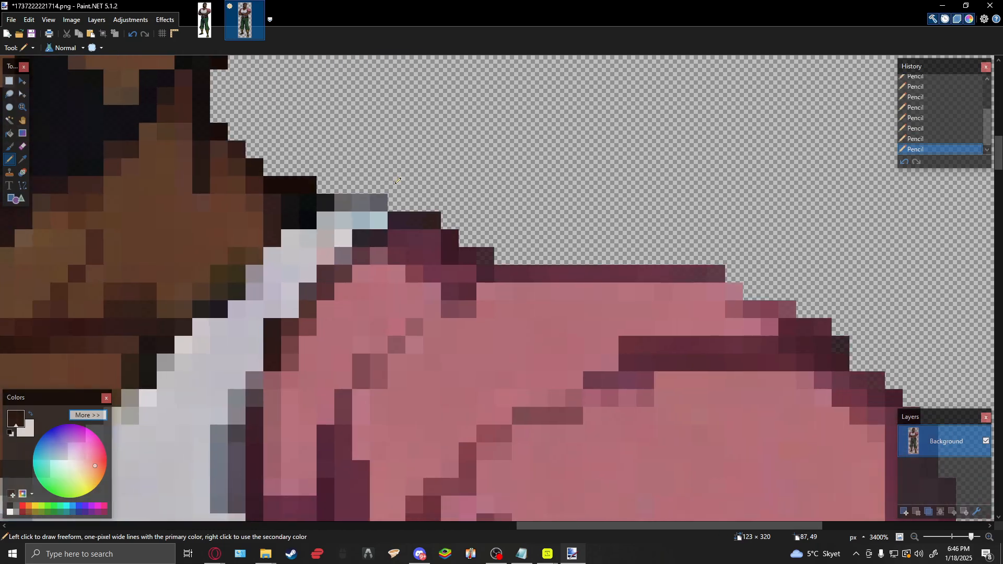
{"action": "key", "text": "k"}
{"action": "left_click", "coordinate": [331, 203]}
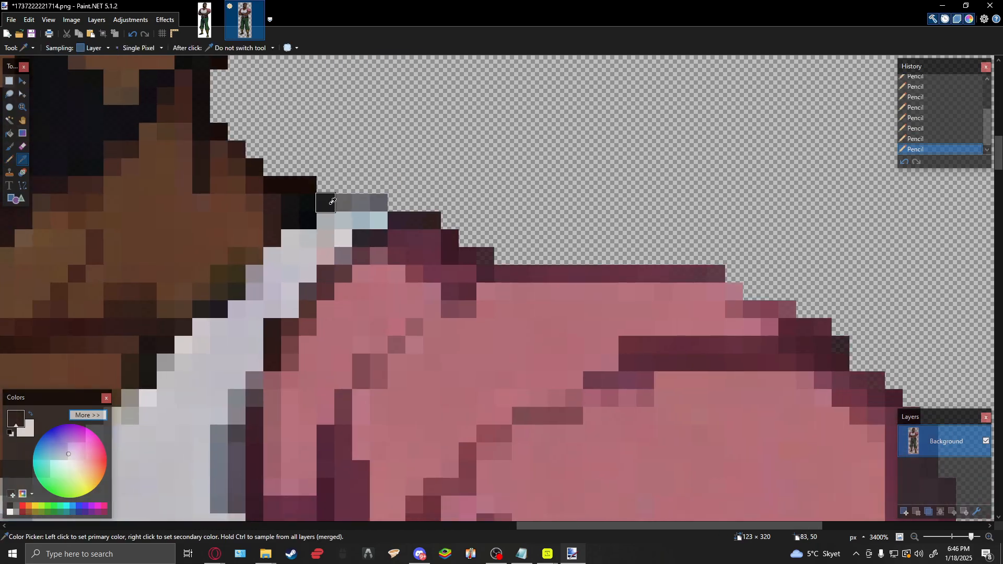
{"action": "key", "text": "p"}
{"action": "left_click_drag", "start_coordinate": [335, 202], "coordinate": [384, 197]}
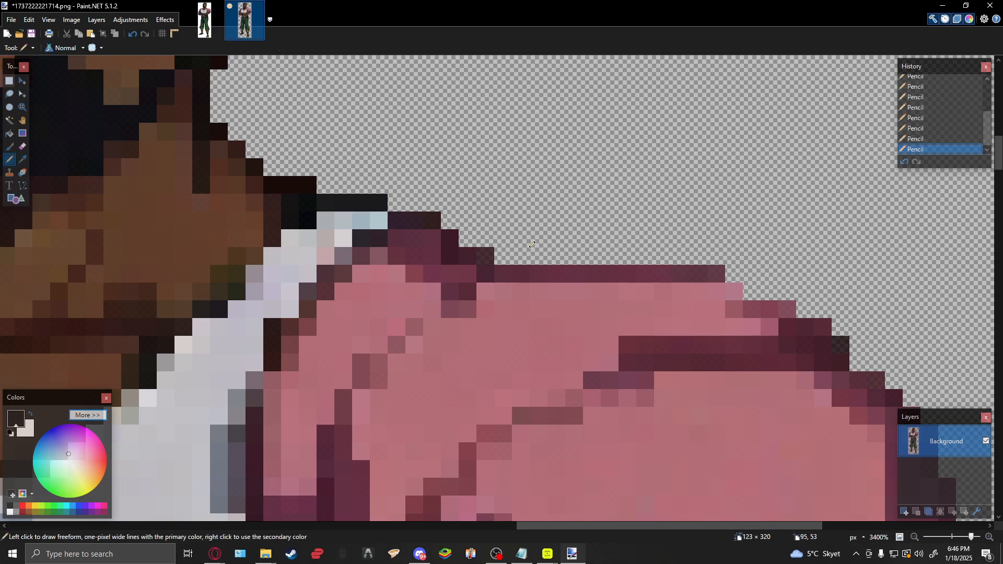
Sample the dark outline colour from the right pink sleeve and pencil an outline along its upper curve.
{"action": "scroll", "coordinate": [533, 245], "scroll_direction": "down", "scroll_amount": 10}
{"action": "scroll", "coordinate": [445, 200], "scroll_direction": "up", "scroll_amount": 9}
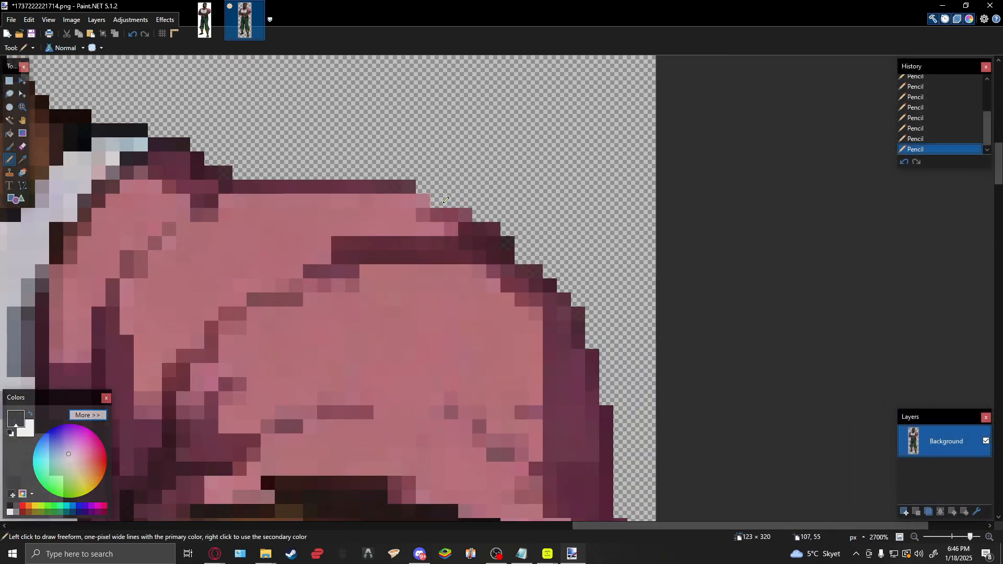
{"action": "key", "text": "k"}
{"action": "left_click", "coordinate": [420, 190]}
{"action": "key", "text": "p"}
{"action": "left_click", "coordinate": [424, 200]}
{"action": "left_click", "coordinate": [440, 203]}
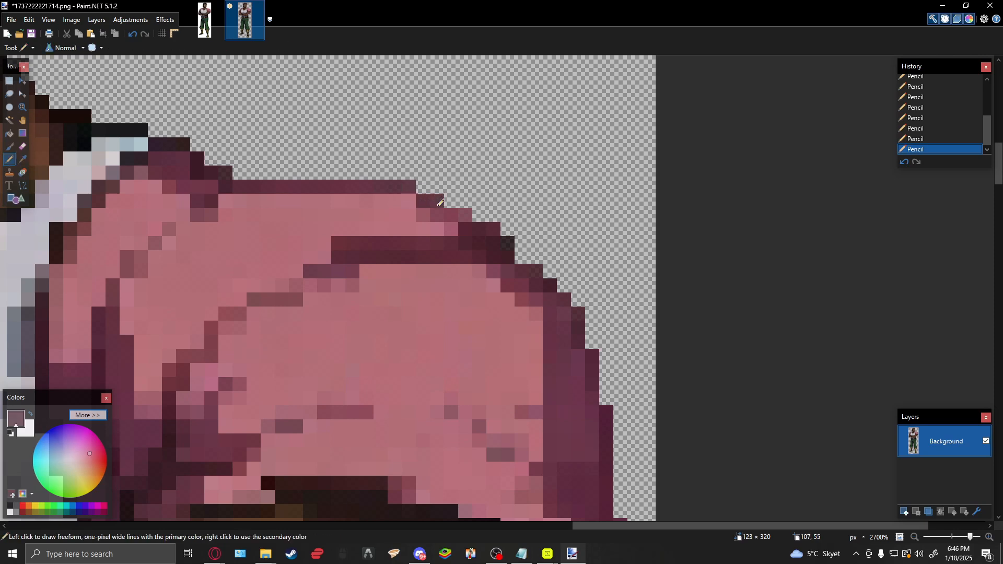
{"action": "left_click", "coordinate": [470, 215]}
{"action": "left_click", "coordinate": [522, 257]}
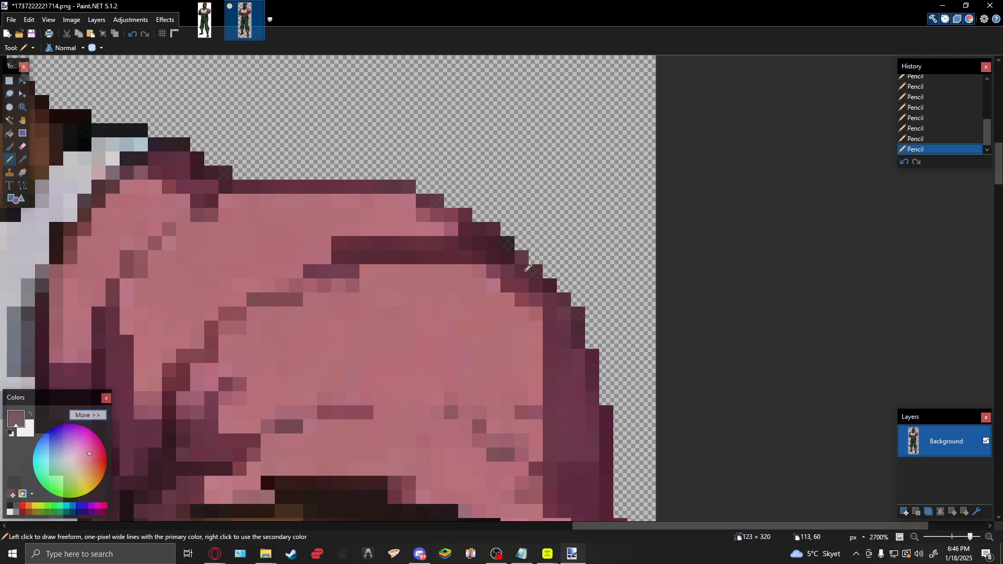
Resample the sleeve's dark maroon shades and pencil over the uneven outline pixels down its outer shoulder curve.
{"action": "key", "text": "k"}
{"action": "left_click", "coordinate": [525, 270]}
{"action": "key", "text": "p"}
{"action": "left_click", "coordinate": [522, 258]}
{"action": "left_click_drag", "start_coordinate": [561, 250], "coordinate": [409, 206]}
{"action": "key", "text": "k"}
{"action": "left_click", "coordinate": [360, 209]}
{"action": "key", "text": "p"}
{"action": "mouse_move", "coordinate": [359, 194]}
{"action": "left_mouse_down"}
{"action": "mouse_move", "coordinate": [383, 222]}
{"action": "mouse_move", "coordinate": [381, 208]}
{"action": "left_mouse_up"}
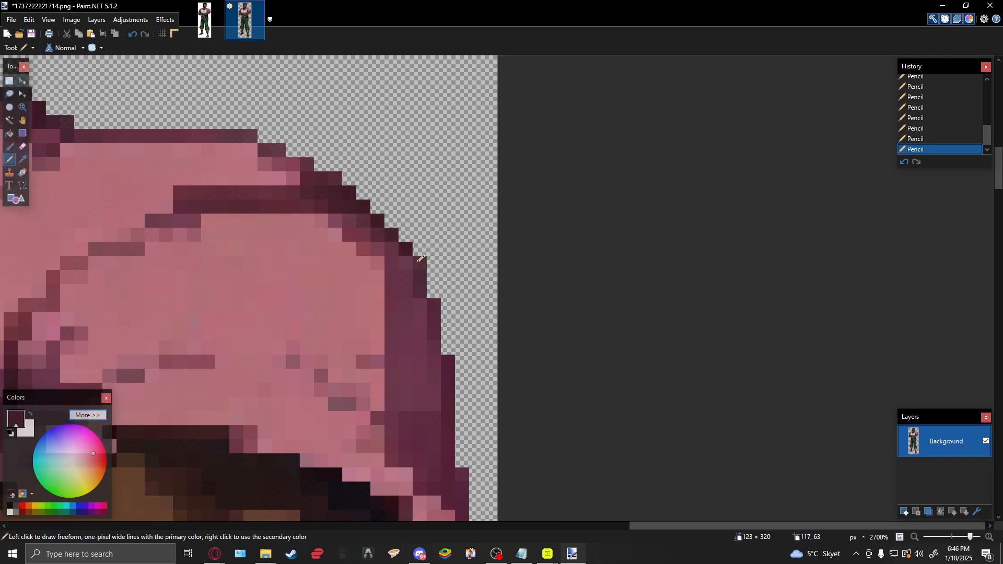
Erase the stray grey and black pixels at the sleeve's lower tip and pencil in a maroon outline pixel there.
{"action": "scroll", "coordinate": [447, 164], "scroll_direction": "down", "scroll_amount": 3}
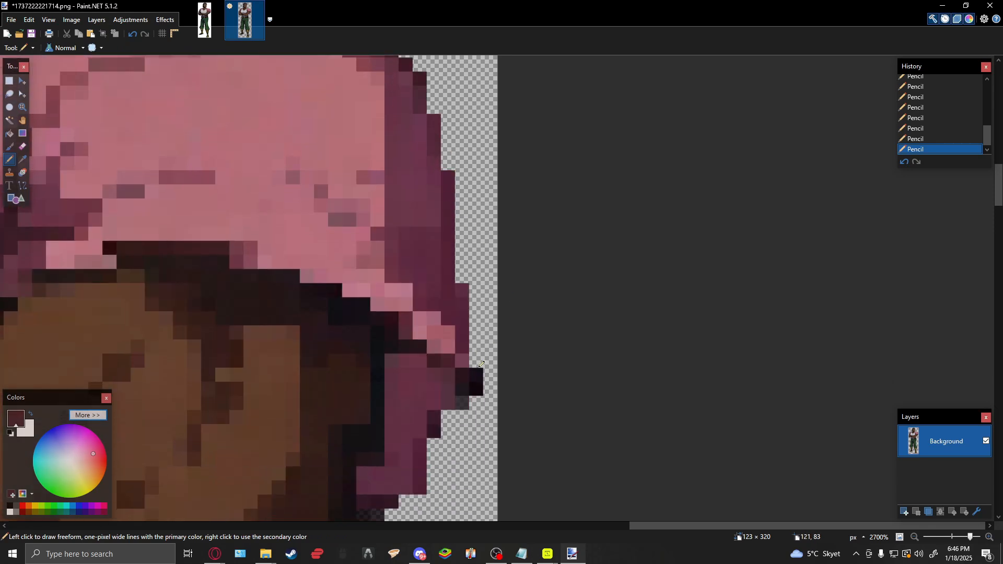
{"action": "key", "text": "s"}
{"action": "left_click_drag", "start_coordinate": [455, 395], "coordinate": [469, 411]}
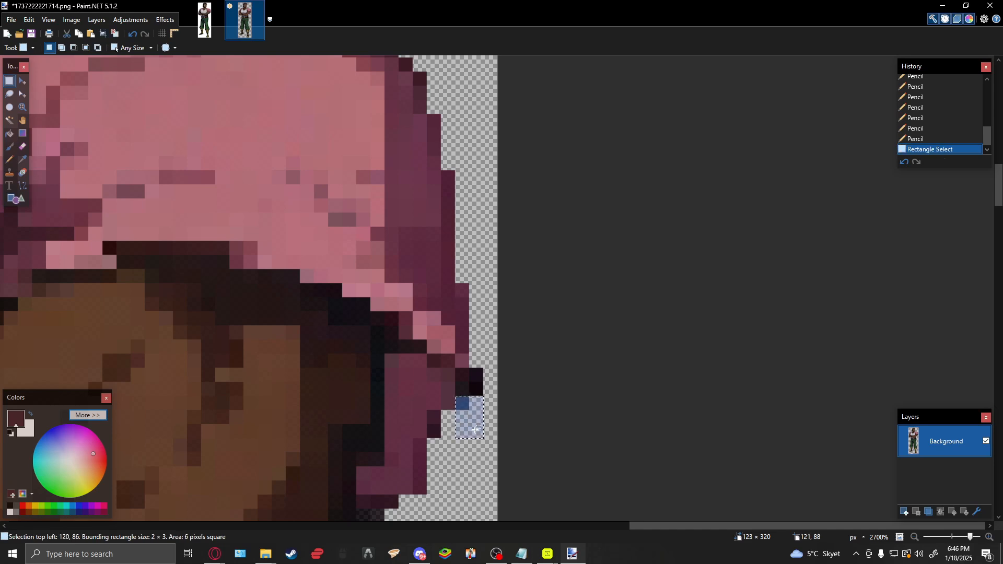
{"action": "key", "text": "Delete"}
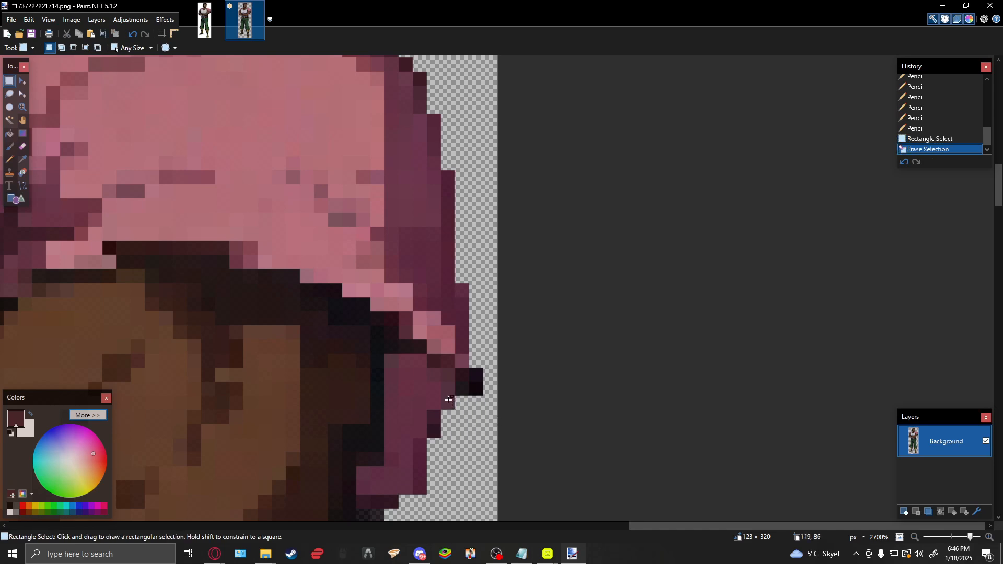
{"action": "key", "text": "p"}
{"action": "left_click", "coordinate": [448, 401]}
{"action": "key", "text": "s"}
{"action": "left_click_drag", "start_coordinate": [470, 369], "coordinate": [483, 396]}
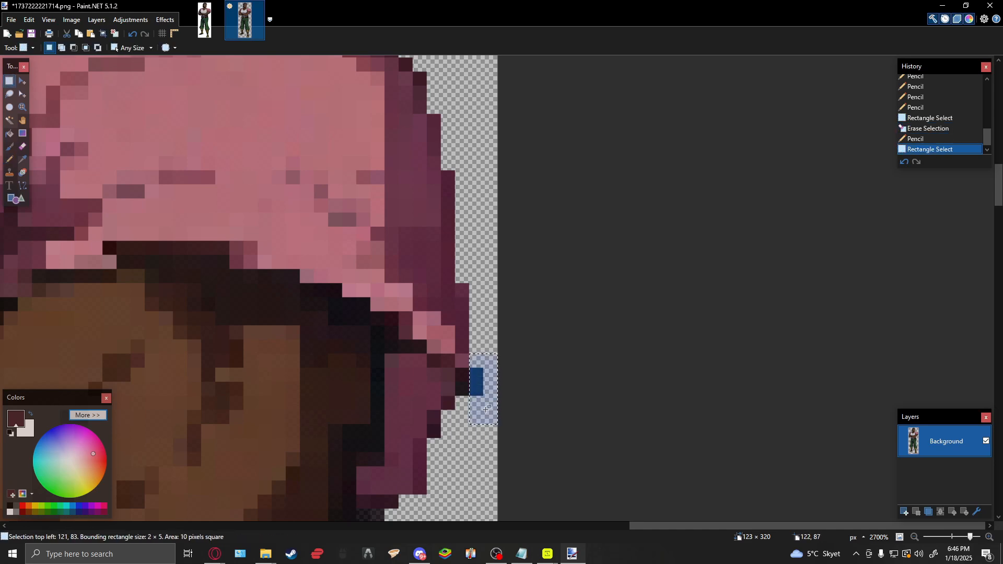
{"action": "key", "text": "Delete"}
{"action": "left_click_drag", "start_coordinate": [436, 302], "coordinate": [511, 274]}
{"action": "scroll", "coordinate": [510, 274], "scroll_direction": "down", "scroll_amount": 3}
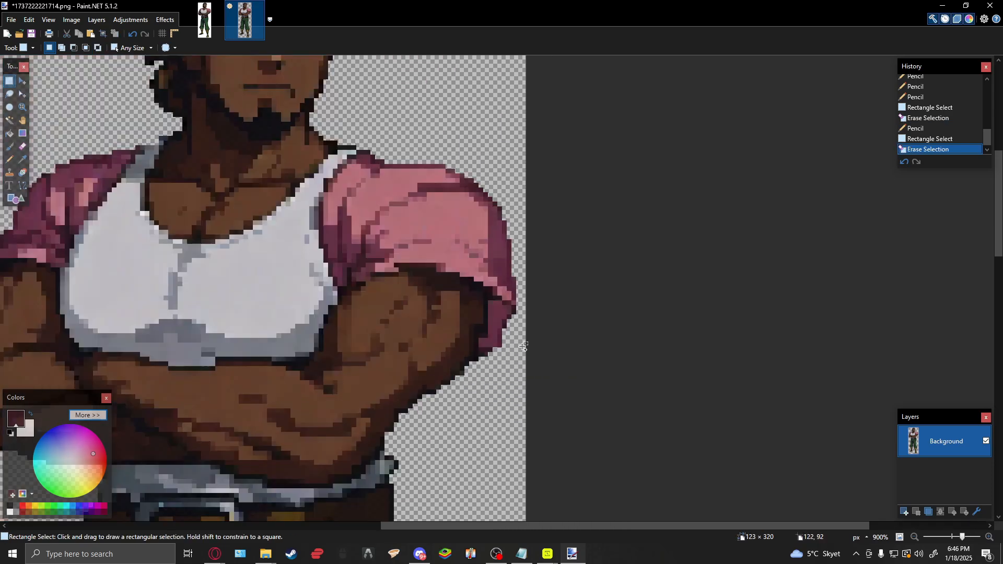
Erase the stray pixels just below the right pink sleeve's lower tip, beside the forearm edge.
{"action": "scroll", "coordinate": [511, 275], "scroll_direction": "down", "scroll_amount": 3}
{"action": "scroll", "coordinate": [455, 145], "scroll_direction": "up", "scroll_amount": 5}
{"action": "mouse_move", "coordinate": [466, 135]}
{"action": "left_mouse_down"}
{"action": "mouse_move", "coordinate": [522, 191]}
{"action": "mouse_move", "coordinate": [494, 162]}
{"action": "left_mouse_up"}
{"action": "key", "text": "Delete"}
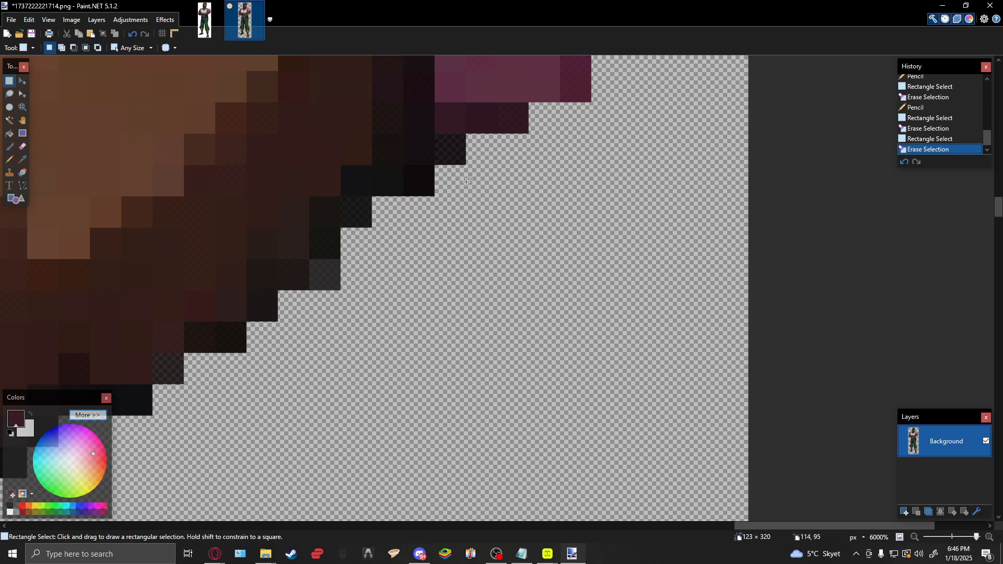
Sample the near-black outline colour at the right forearm and pencil it over the grey pixels along the arm's lower edge.
{"action": "key", "text": "k"}
{"action": "left_click", "coordinate": [428, 178]}
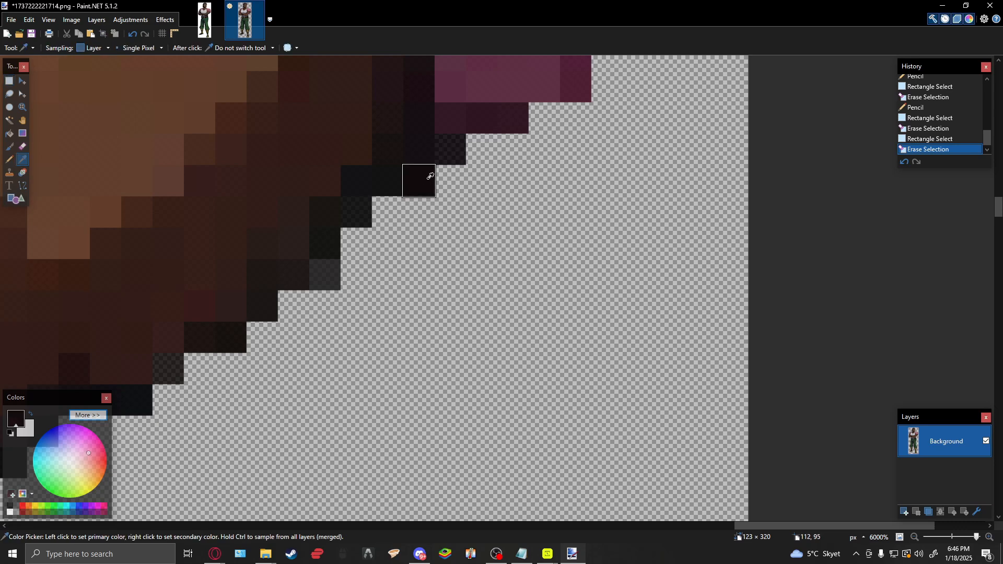
{"action": "key", "text": "p"}
{"action": "left_click", "coordinate": [457, 150]}
{"action": "scroll", "coordinate": [403, 201], "scroll_direction": "left", "scroll_amount": 3}
{"action": "scroll", "coordinate": [404, 202], "scroll_direction": "down", "scroll_amount": 1}
{"action": "left_click", "coordinate": [475, 163]}
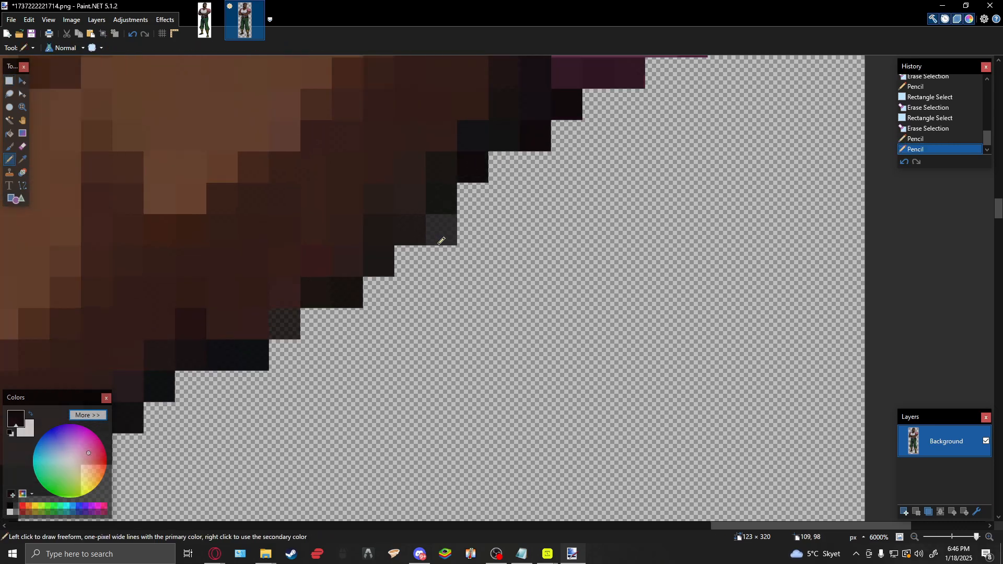
{"action": "left_click", "coordinate": [441, 242]}
{"action": "left_click", "coordinate": [418, 232]}
{"action": "scroll", "coordinate": [512, 179], "scroll_direction": "down", "scroll_amount": 3}
{"action": "scroll", "coordinate": [520, 145], "scroll_direction": "left", "scroll_amount": 2}
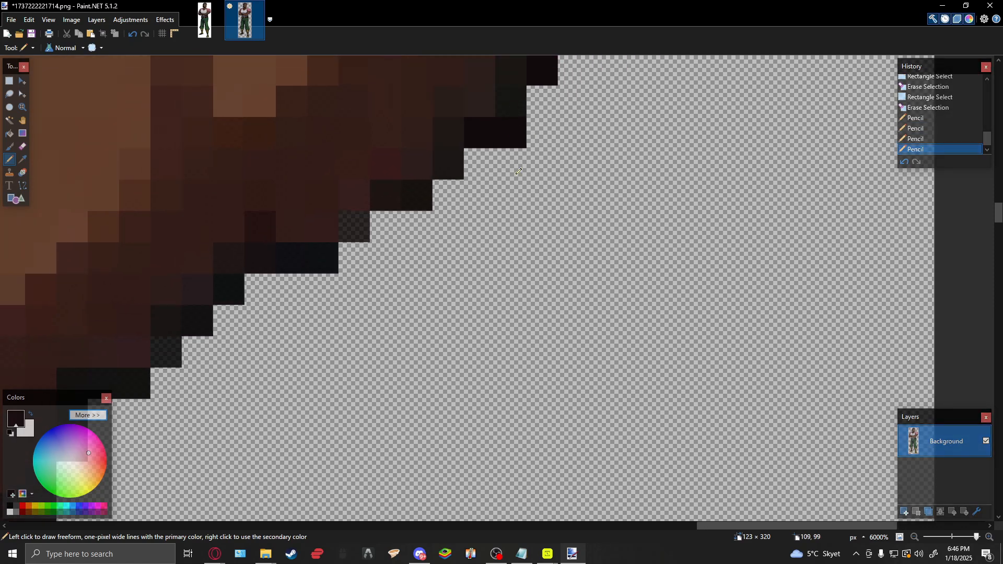
{"action": "scroll", "coordinate": [519, 171], "scroll_direction": "down", "scroll_amount": 3}
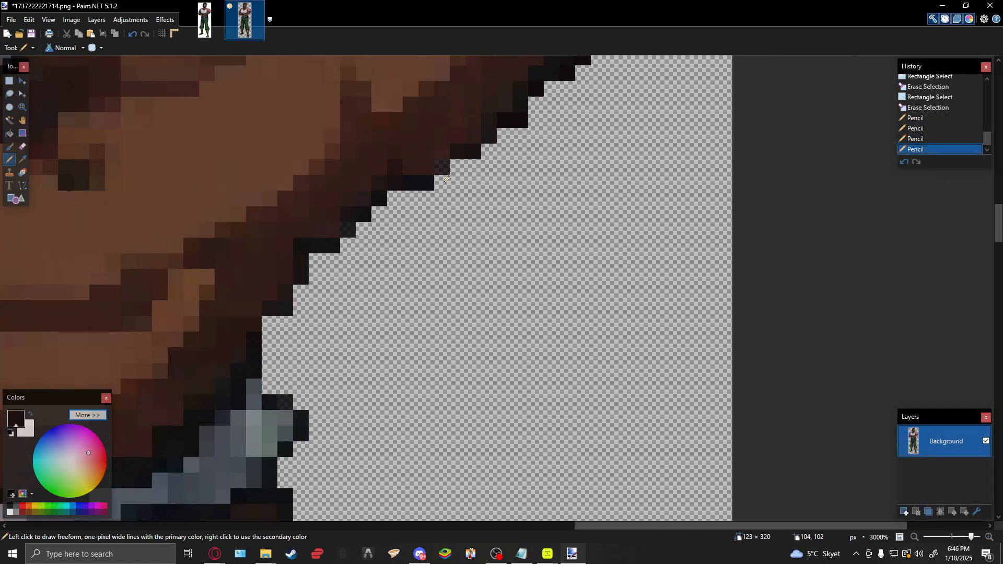
{"action": "left_click", "coordinate": [448, 167]}
{"action": "left_click", "coordinate": [348, 230]}
Sample the dark outline at the white shirt hem's right tip and pencil it over the grey pixels just inside that outline.
{"action": "scroll", "coordinate": [449, 230], "scroll_direction": "down", "scroll_amount": 3}
{"action": "scroll", "coordinate": [449, 230], "scroll_direction": "left", "scroll_amount": 2}
{"action": "scroll", "coordinate": [552, 232], "scroll_direction": "down", "scroll_amount": 1}
{"action": "scroll", "coordinate": [552, 231], "scroll_direction": "down", "scroll_amount": 6}
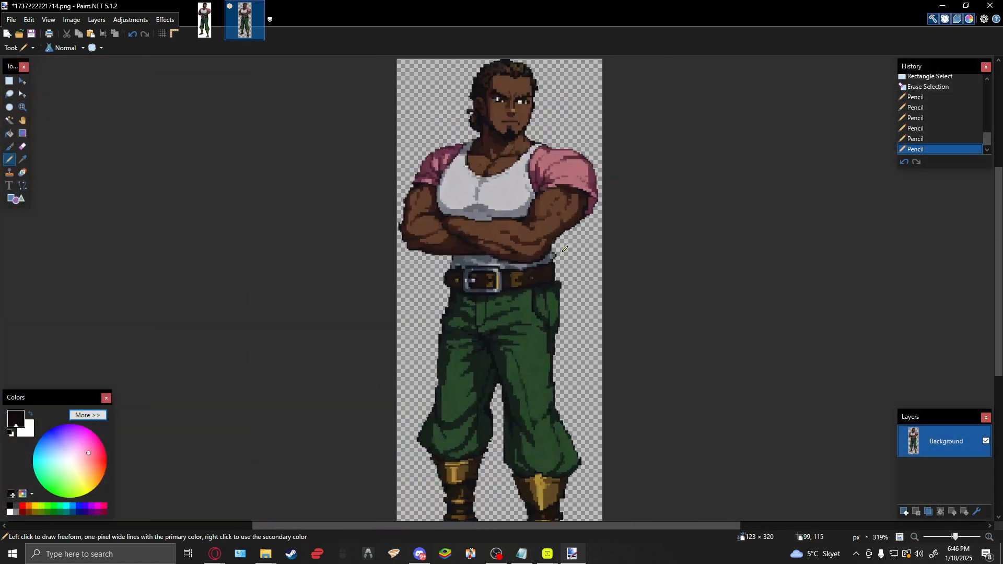
{"action": "scroll", "coordinate": [546, 253], "scroll_direction": "up", "scroll_amount": 12}
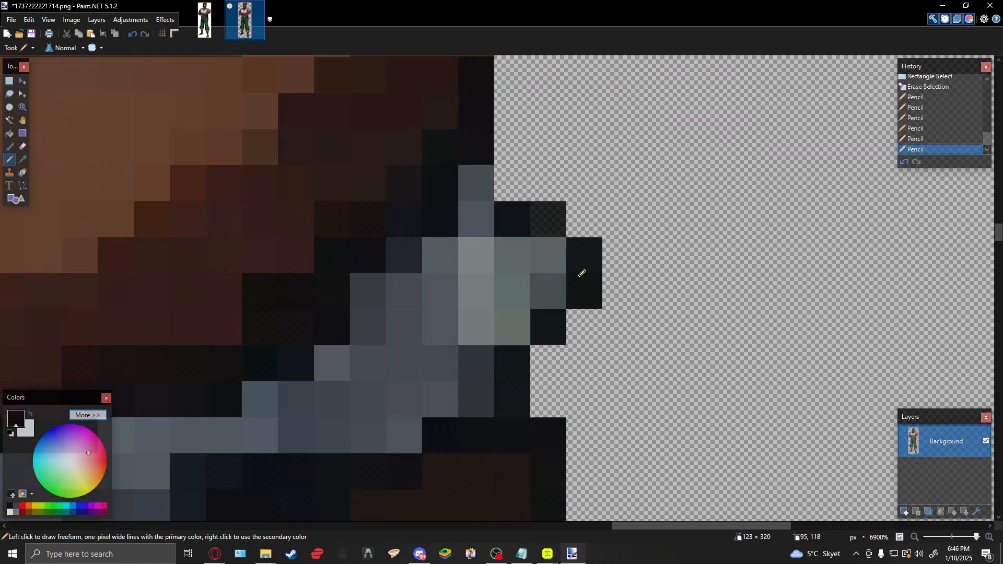
{"action": "key", "text": "k"}
{"action": "left_click", "coordinate": [587, 287]}
{"action": "key", "text": "p"}
{"action": "left_click", "coordinate": [546, 256]}
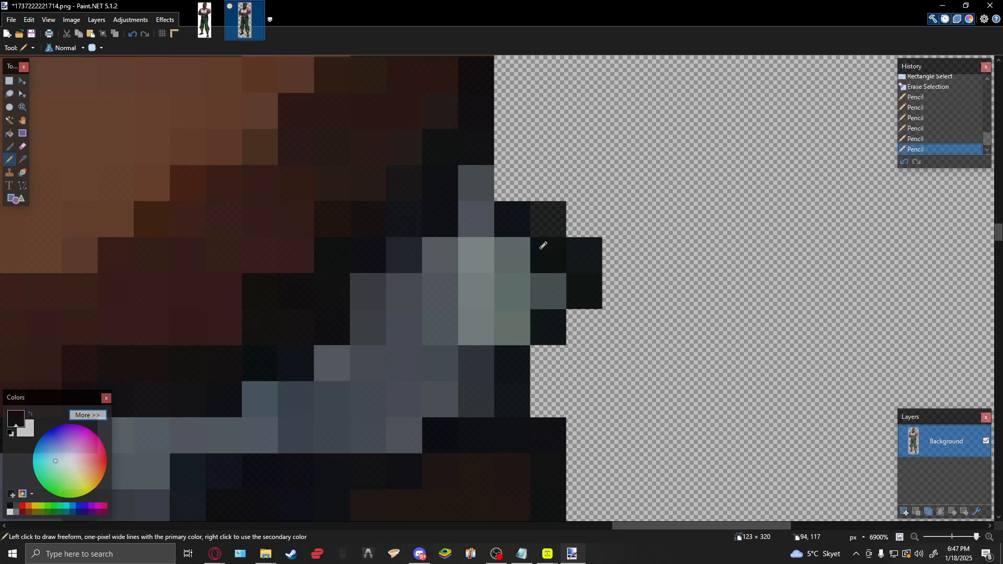
{"action": "left_click", "coordinate": [546, 291]}
Erase the outer pixels around the shirt hem's right tip and pencil in the missing lower outline pixel.
{"action": "key", "text": "s"}
{"action": "left_click_drag", "start_coordinate": [582, 211], "coordinate": [588, 331]}
{"action": "key", "text": "Delete"}
{"action": "left_click_drag", "start_coordinate": [543, 220], "coordinate": [637, 133]}
{"action": "key", "text": "Delete"}
{"action": "left_click_drag", "start_coordinate": [553, 338], "coordinate": [634, 327]}
{"action": "key", "text": "Delete"}
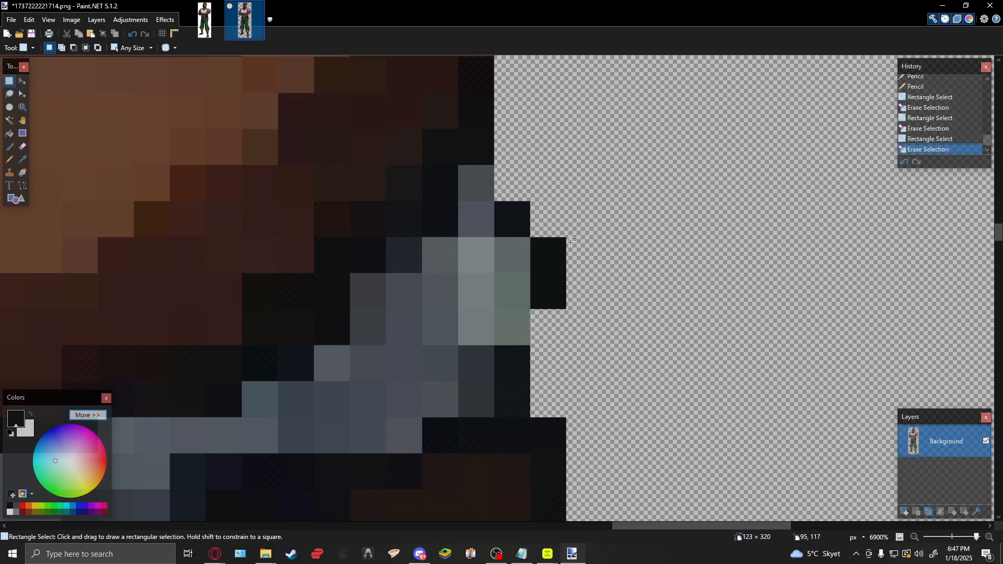
{"action": "key", "text": "p"}
{"action": "left_click", "coordinate": [550, 334]}
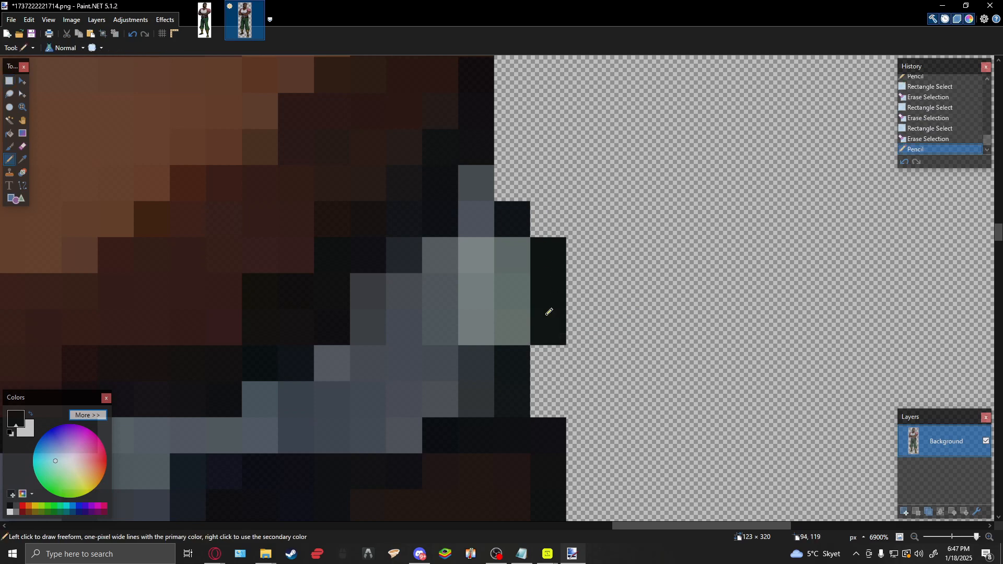
{"action": "key", "text": "k"}
{"action": "left_click", "coordinate": [506, 285]}
{"action": "key", "text": "s"}
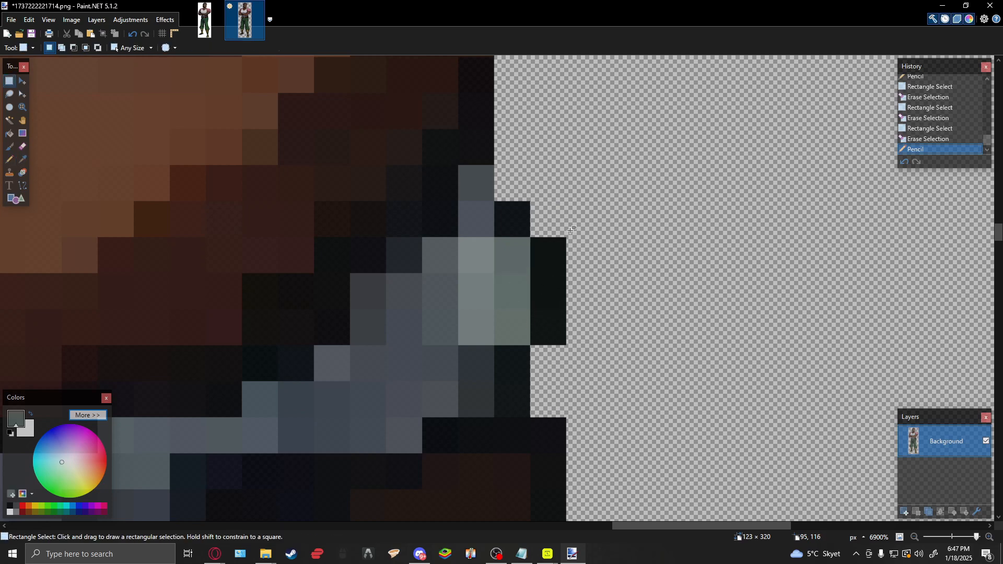
{"action": "left_click_drag", "start_coordinate": [535, 170], "coordinate": [671, 373]}
{"action": "scroll", "coordinate": [583, 213], "scroll_direction": "down", "scroll_amount": 5}
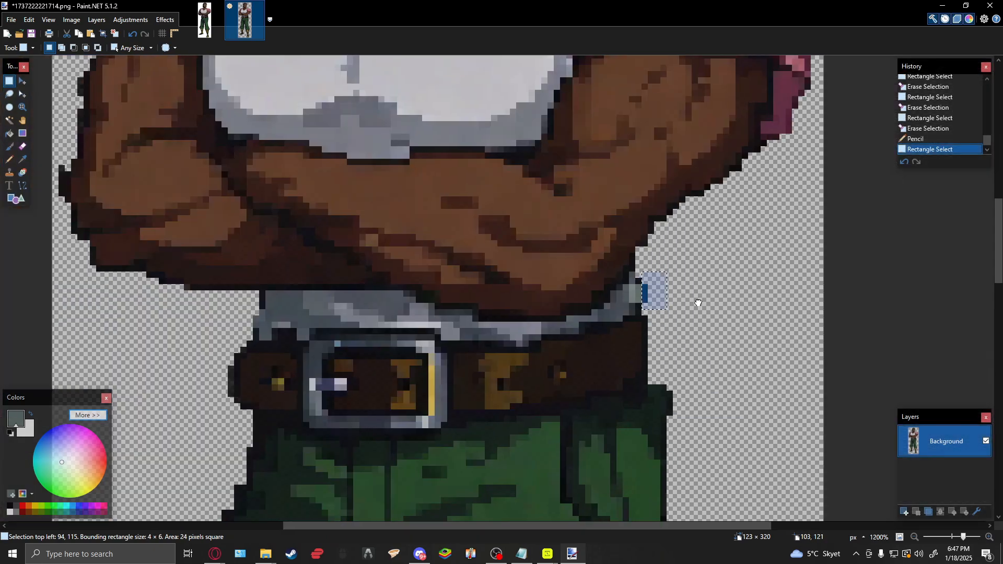
{"action": "scroll", "coordinate": [583, 213], "scroll_direction": "down", "scroll_amount": 3}
{"action": "scroll", "coordinate": [575, 222], "scroll_direction": "up", "scroll_amount": 3}
{"action": "scroll", "coordinate": [600, 245], "scroll_direction": "down", "scroll_amount": 3}
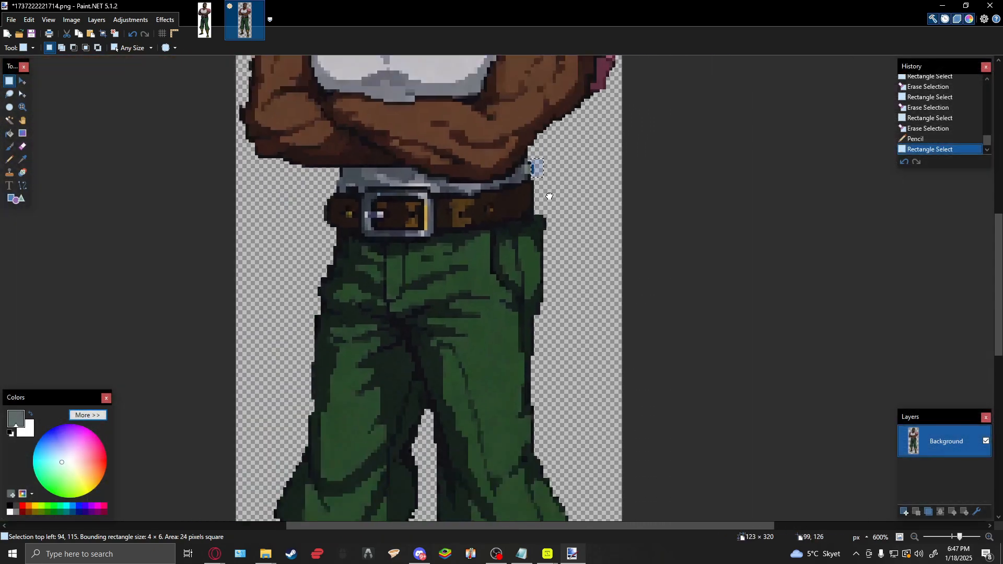
{"action": "scroll", "coordinate": [594, 272], "scroll_direction": "up", "scroll_amount": 2}
{"action": "scroll", "coordinate": [594, 272], "scroll_direction": "up", "scroll_amount": 5}
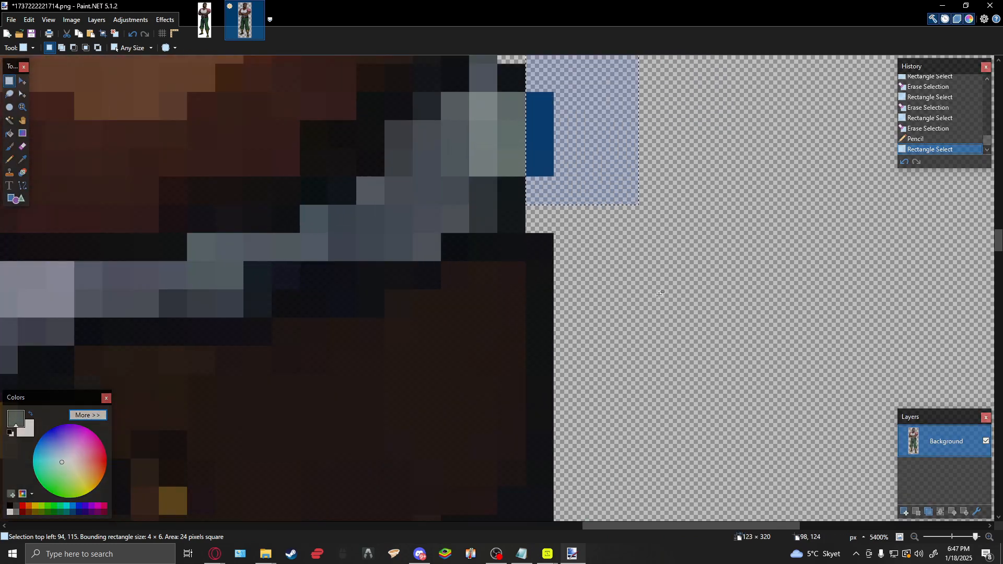
{"action": "scroll", "coordinate": [555, 264], "scroll_direction": "up", "scroll_amount": 2}
{"action": "scroll", "coordinate": [555, 264], "scroll_direction": "down", "scroll_amount": 3}
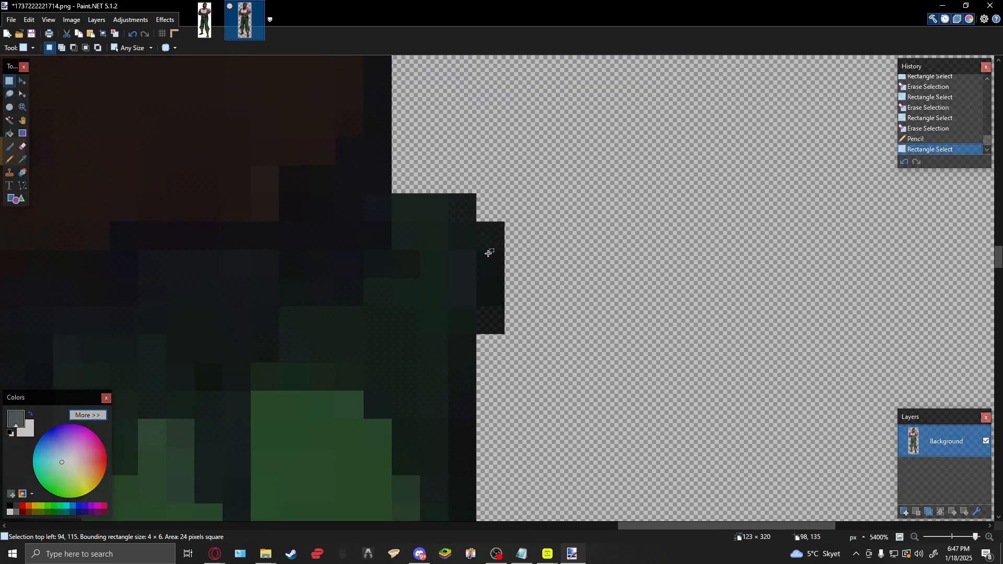
Clear the selection, sample the trouser pocket's near-black edge and pencil a stepped outline from the belt's right end to the pocket.
{"action": "key", "text": "k"}
{"action": "left_click", "coordinate": [498, 275]}
{"action": "key", "text": "p"}
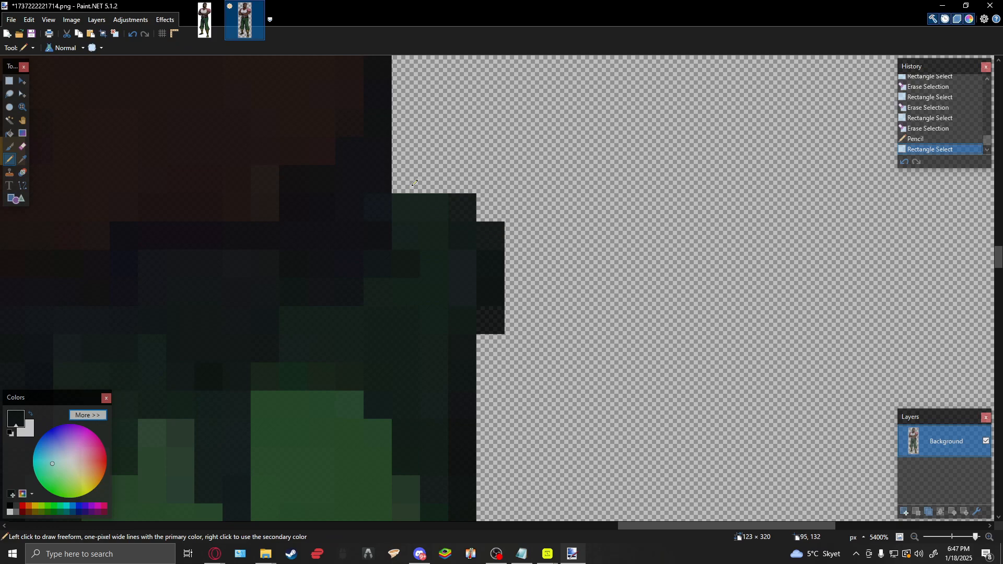
{"action": "scroll", "coordinate": [507, 218], "scroll_direction": "down", "scroll_amount": 8}
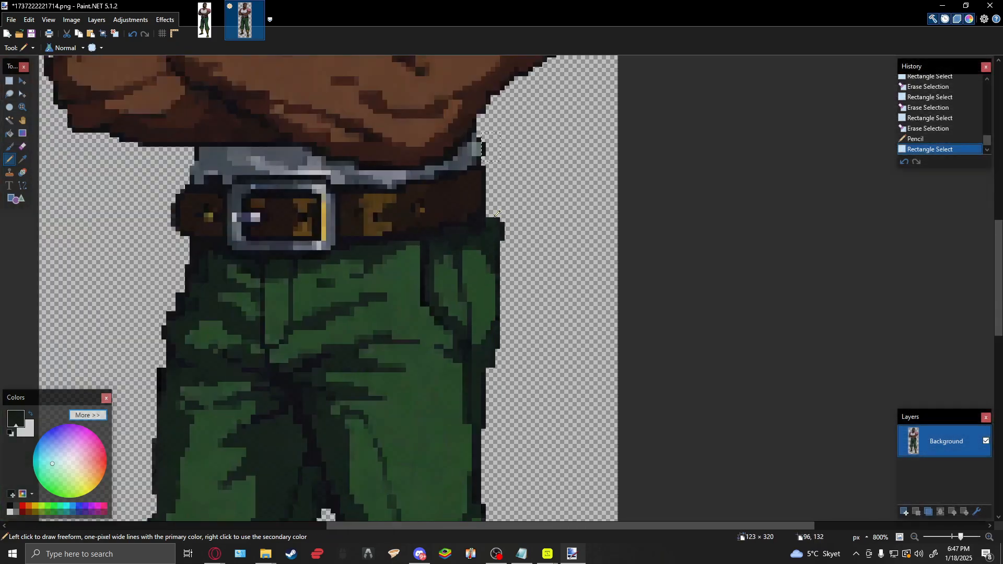
{"action": "key", "text": "ctrl+d"}
{"action": "scroll", "coordinate": [500, 209], "scroll_direction": "up", "scroll_amount": 6}
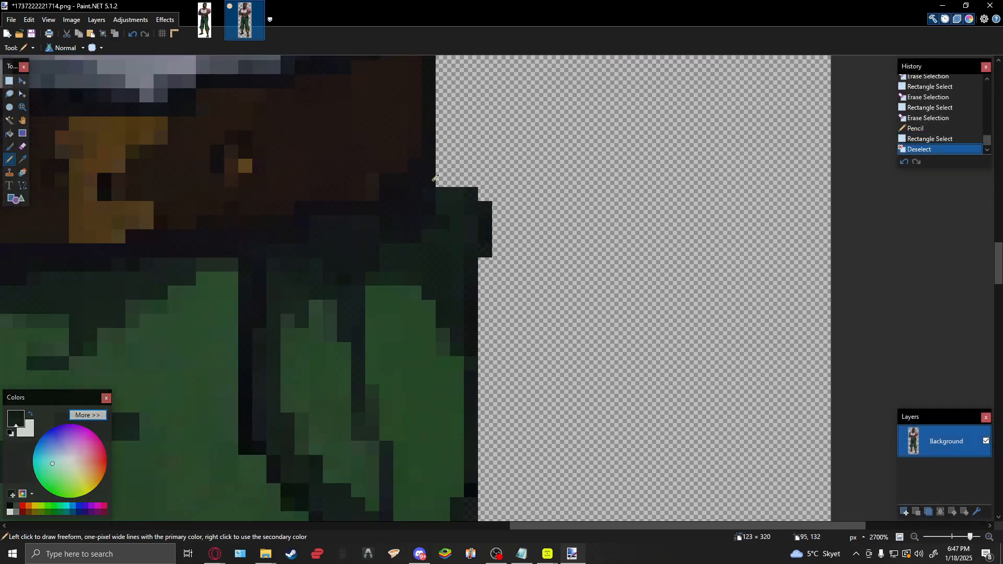
{"action": "scroll", "coordinate": [487, 222], "scroll_direction": "down", "scroll_amount": 6}
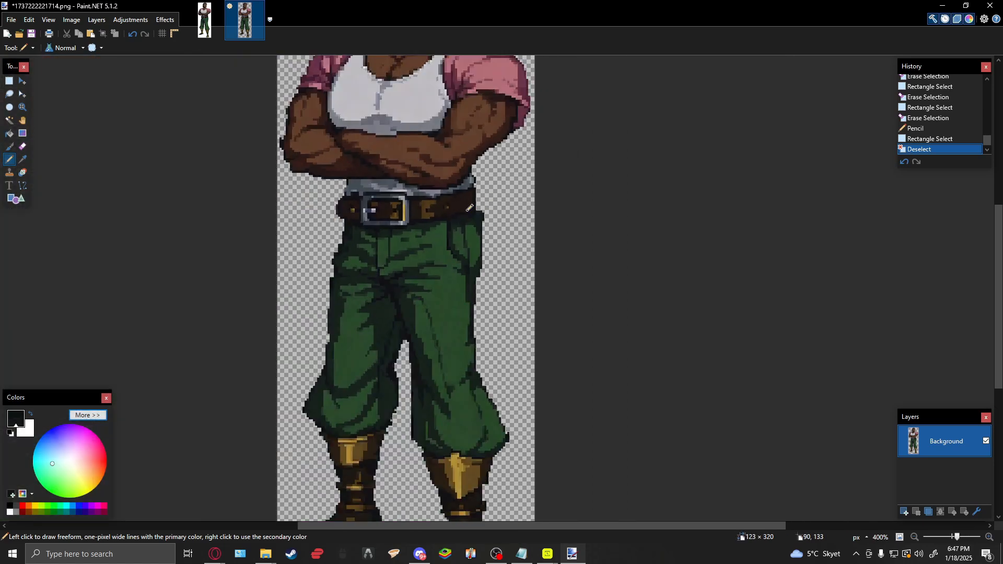
{"action": "scroll", "coordinate": [473, 205], "scroll_direction": "up", "scroll_amount": 7}
{"action": "left_click_drag", "start_coordinate": [473, 190], "coordinate": [473, 154]}
{"action": "left_click", "coordinate": [489, 189]}
{"action": "left_click", "coordinate": [488, 176]}
{"action": "left_click", "coordinate": [474, 145]}
{"action": "left_click", "coordinate": [473, 124]}
{"action": "scroll", "coordinate": [526, 206], "scroll_direction": "down", "scroll_amount": 6}
{"action": "scroll", "coordinate": [527, 206], "scroll_direction": "down", "scroll_amount": 4}
{"action": "scroll", "coordinate": [522, 219], "scroll_direction": "up", "scroll_amount": 4}
{"action": "scroll", "coordinate": [501, 261], "scroll_direction": "down", "scroll_amount": 3}
{"action": "scroll", "coordinate": [496, 277], "scroll_direction": "up", "scroll_amount": 3}
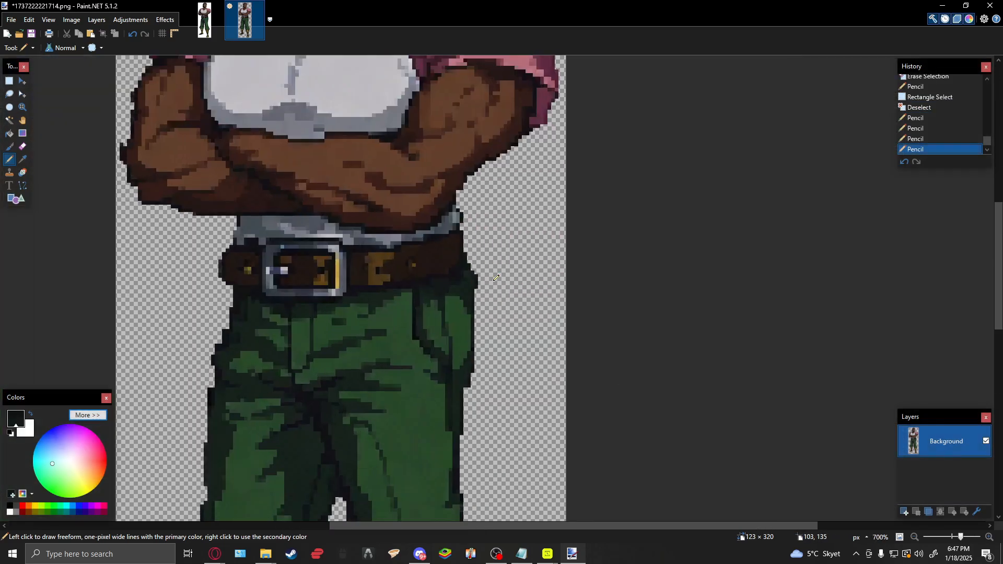
Erase the column of pixels protruding from the right pocket's upper corner and pencil a dark outline down the trimmed edge.
{"action": "scroll", "coordinate": [496, 276], "scroll_direction": "up", "scroll_amount": 7}
{"action": "key", "text": "s"}
{"action": "left_click_drag", "start_coordinate": [442, 162], "coordinate": [485, 339]}
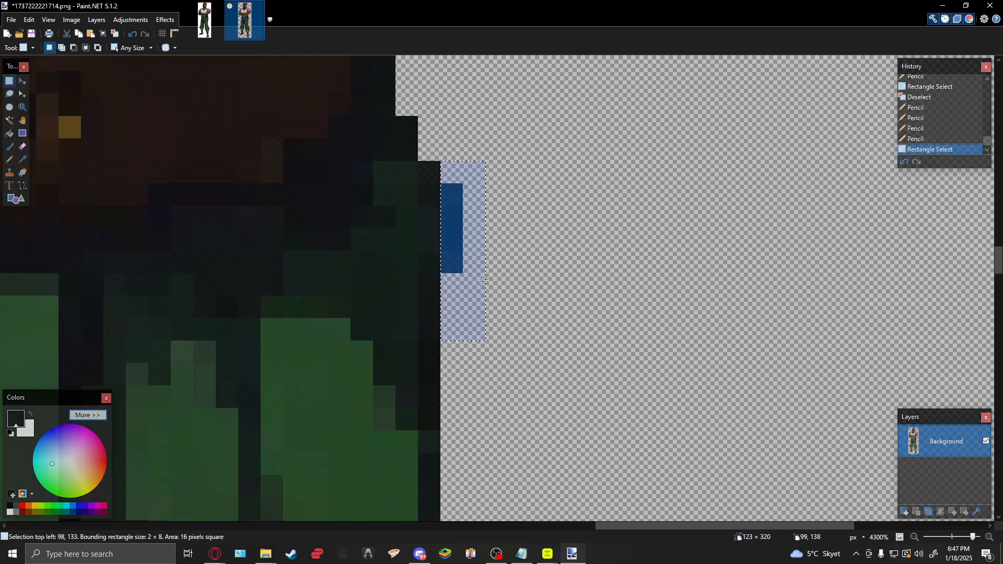
{"action": "key", "text": "Delete"}
{"action": "key", "text": "p"}
{"action": "left_click_drag", "start_coordinate": [432, 195], "coordinate": [436, 260]}
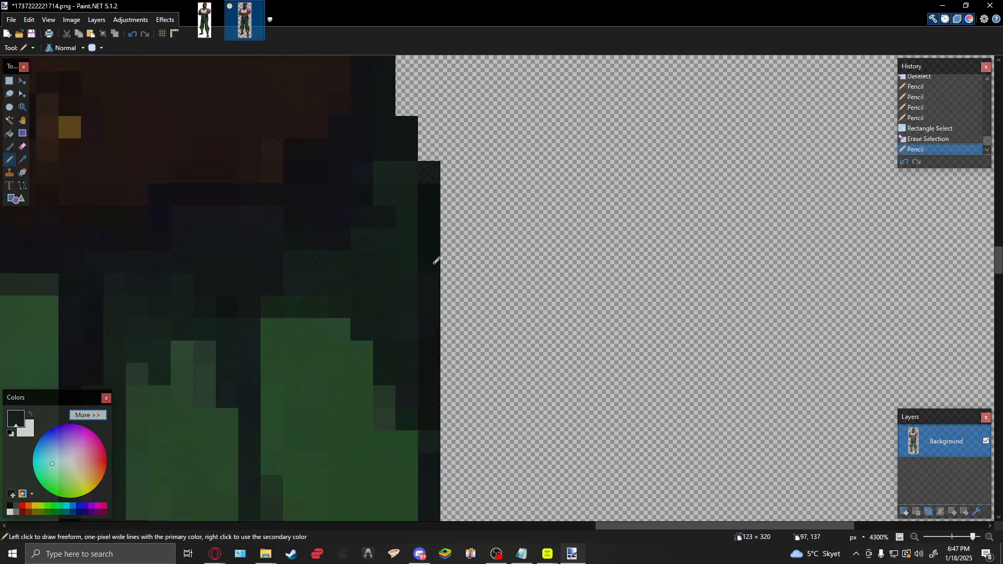
{"action": "left_click", "coordinate": [437, 261]}
Extend the near-black pencil outline down the right pocket's outer edge.
{"action": "scroll", "coordinate": [454, 287], "scroll_direction": "down", "scroll_amount": 6}
{"action": "scroll", "coordinate": [522, 235], "scroll_direction": "up", "scroll_amount": 4}
{"action": "scroll", "coordinate": [538, 246], "scroll_direction": "down", "scroll_amount": 4}
{"action": "scroll", "coordinate": [512, 208], "scroll_direction": "up", "scroll_amount": 6}
{"action": "key", "text": "s"}
{"action": "key", "text": "s"}
{"action": "key", "text": "p"}
{"action": "left_click_drag", "start_coordinate": [506, 116], "coordinate": [505, 340]}
Pencil the dark outline below the pocket and cover the faint pixel along the right trouser leg's outer edge.
{"action": "scroll", "coordinate": [522, 319], "scroll_direction": "down", "scroll_amount": 6}
{"action": "scroll", "coordinate": [532, 337], "scroll_direction": "up", "scroll_amount": 5}
{"action": "mouse_move", "coordinate": [491, 253]}
{"action": "left_mouse_down"}
{"action": "mouse_move", "coordinate": [493, 217]}
{"action": "mouse_move", "coordinate": [490, 261]}
{"action": "mouse_move", "coordinate": [535, 164]}
{"action": "left_mouse_up"}
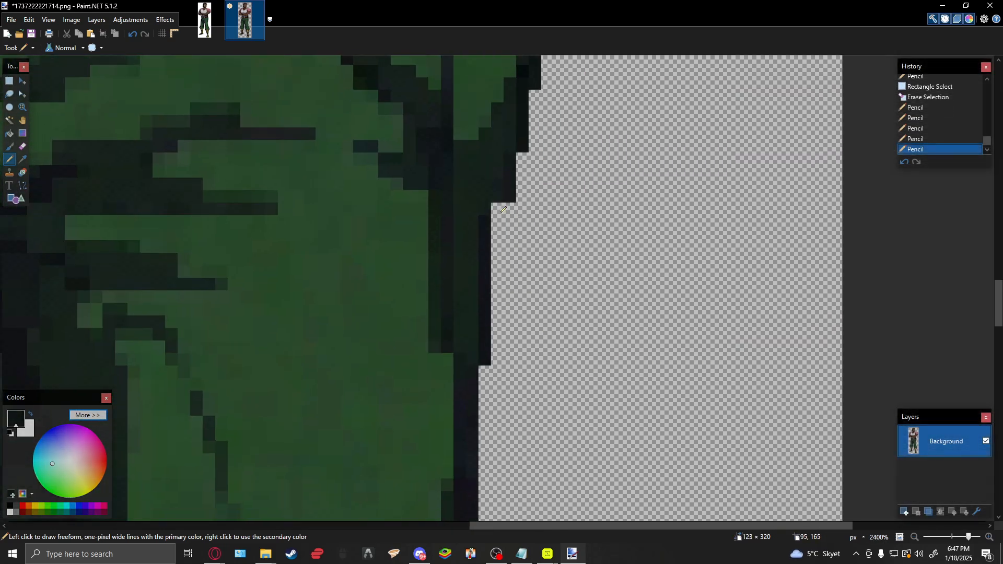
{"action": "left_click_drag", "start_coordinate": [500, 208], "coordinate": [503, 239]}
{"action": "scroll", "coordinate": [531, 231], "scroll_direction": "down", "scroll_amount": 5}
{"action": "scroll", "coordinate": [555, 226], "scroll_direction": "left", "scroll_amount": 1}
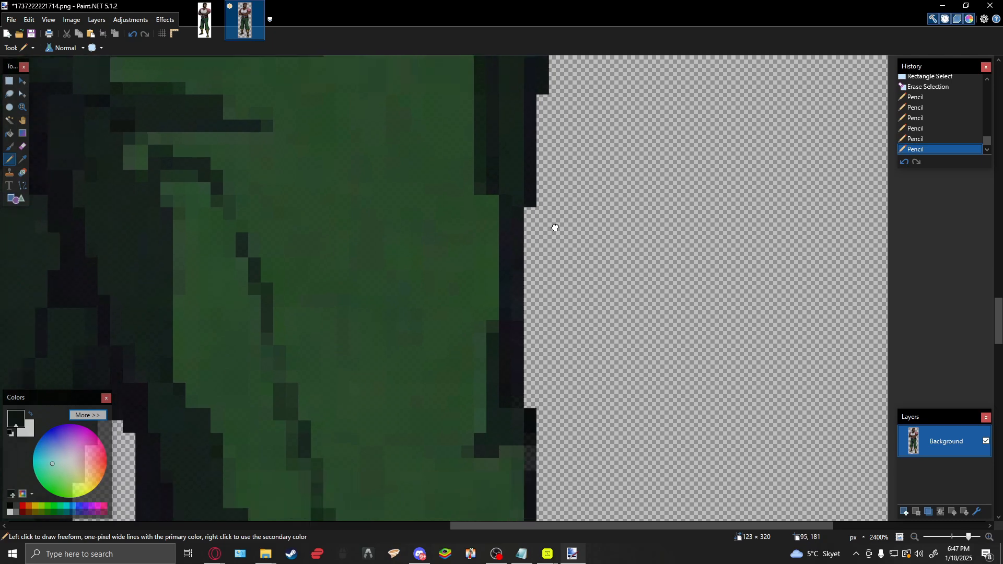
{"action": "left_click", "coordinate": [550, 362]}
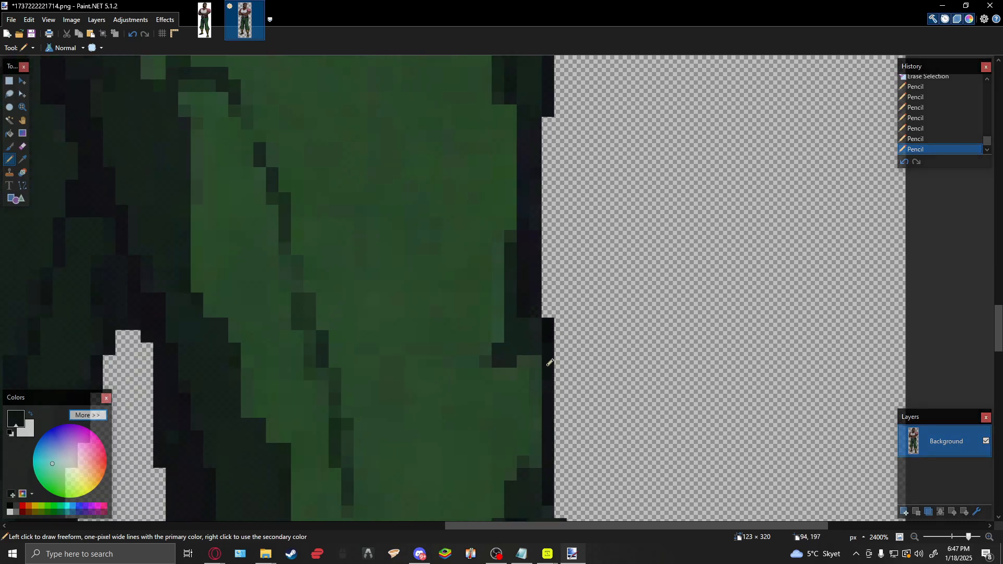
Pencil near-black over the lighter edge pixels where the right trouser leg starts to flare at the knee.
{"action": "scroll", "coordinate": [563, 299], "scroll_direction": "down", "scroll_amount": 3}
{"action": "scroll", "coordinate": [564, 299], "scroll_direction": "down", "scroll_amount": 3}
{"action": "scroll", "coordinate": [542, 235], "scroll_direction": "up", "scroll_amount": 5}
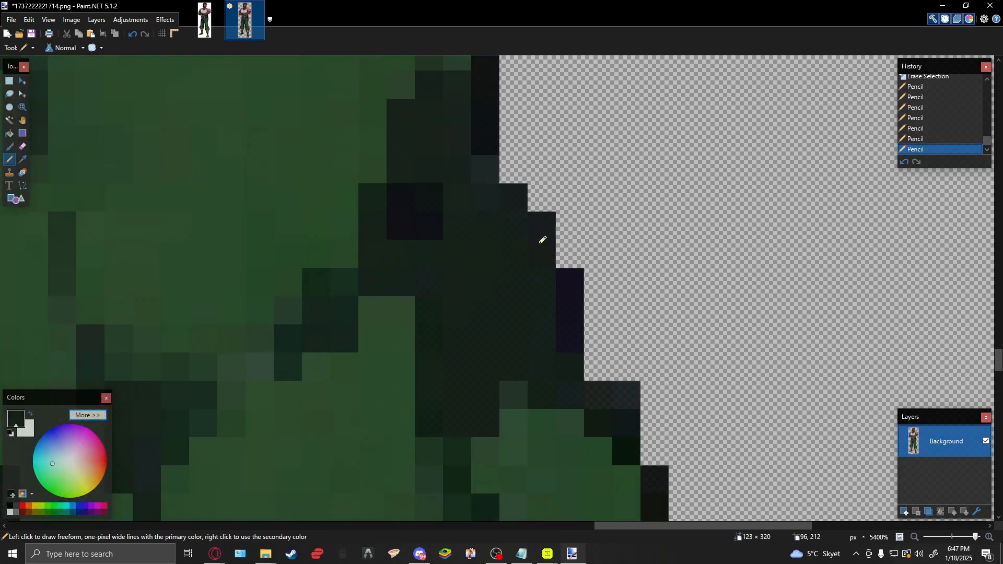
{"action": "left_click", "coordinate": [518, 202]}
{"action": "left_click_drag", "start_coordinate": [486, 197], "coordinate": [492, 158]}
{"action": "left_click", "coordinate": [552, 249]}
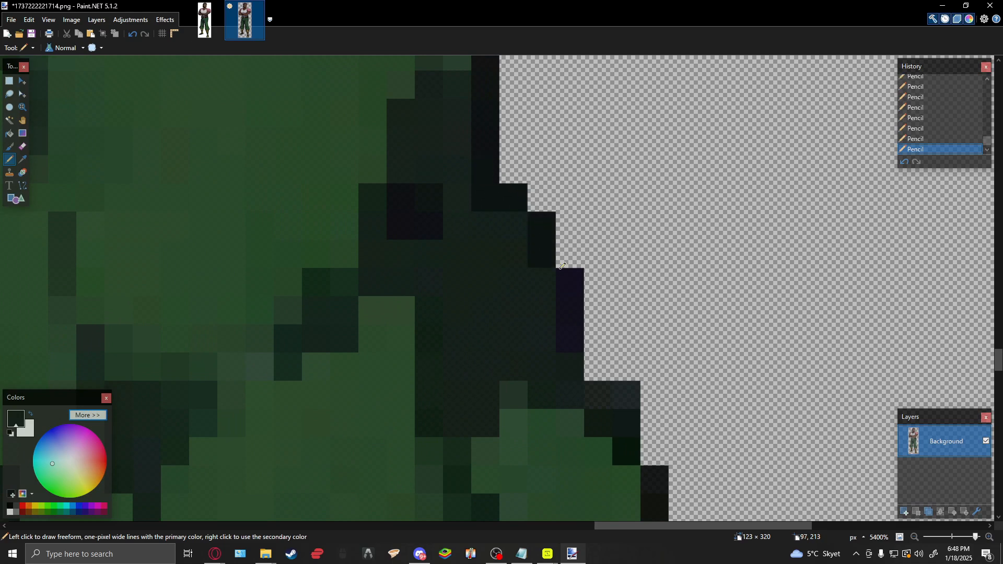
{"action": "left_click", "coordinate": [568, 251]}
{"action": "left_click", "coordinate": [514, 222]}
Pencil over the uneven outline pixels just below the right knee fold on the trouser leg's outer edge.
{"action": "scroll", "coordinate": [632, 321], "scroll_direction": "down", "scroll_amount": 6}
{"action": "scroll", "coordinate": [632, 320], "scroll_direction": "down", "scroll_amount": 3}
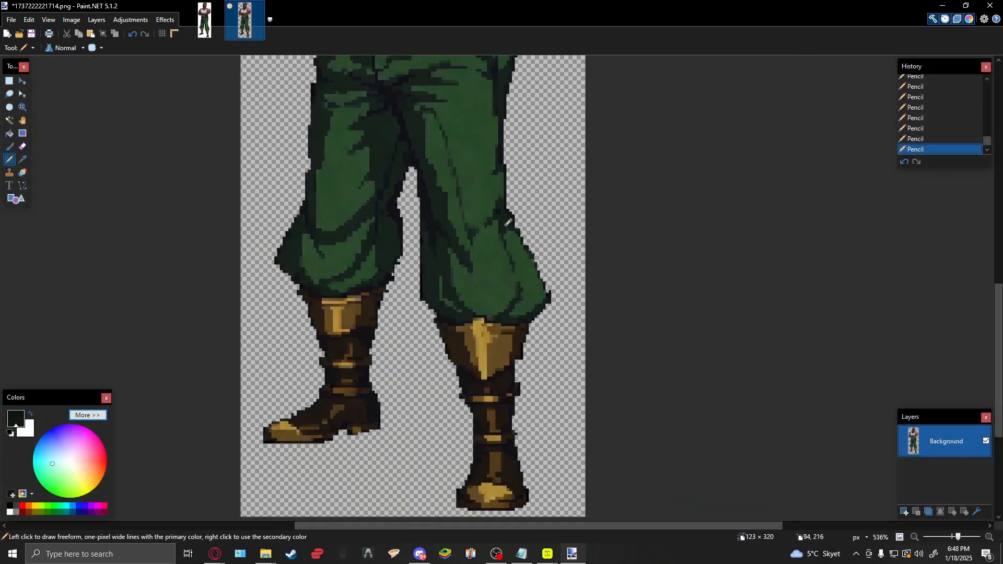
{"action": "scroll", "coordinate": [521, 197], "scroll_direction": "up", "scroll_amount": 7}
{"action": "left_click_drag", "start_coordinate": [526, 199], "coordinate": [523, 176]}
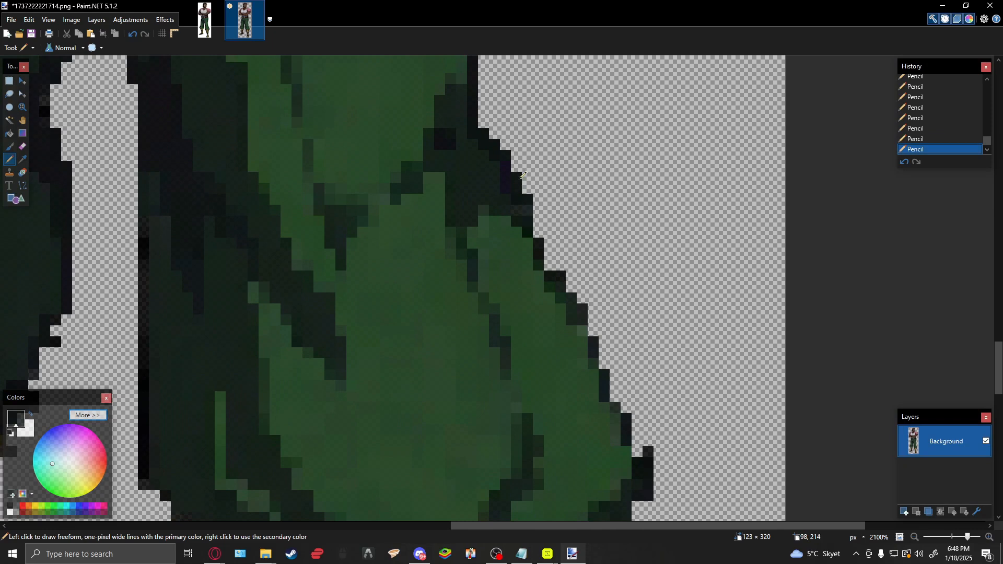
{"action": "left_click", "coordinate": [527, 207]}
{"action": "left_click", "coordinate": [542, 228]}
{"action": "left_click_drag", "start_coordinate": [553, 264], "coordinate": [548, 252]}
Continue the dark pencil outline down the right trouser leg's lower flare toward its outermost tip.
{"action": "scroll", "coordinate": [538, 235], "scroll_direction": "down", "scroll_amount": 3}
{"action": "scroll", "coordinate": [538, 235], "scroll_direction": "right", "scroll_amount": 2}
{"action": "left_click", "coordinate": [489, 219]}
{"action": "left_click_drag", "start_coordinate": [493, 206], "coordinate": [475, 176]}
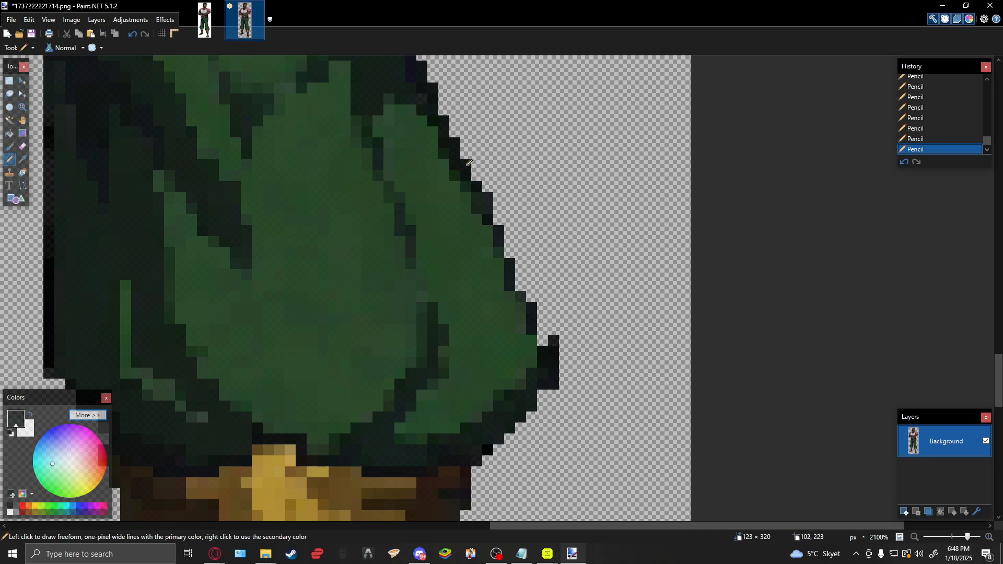
{"action": "left_click", "coordinate": [510, 253]}
{"action": "left_click", "coordinate": [500, 220]}
{"action": "left_click_drag", "start_coordinate": [521, 290], "coordinate": [520, 274]}
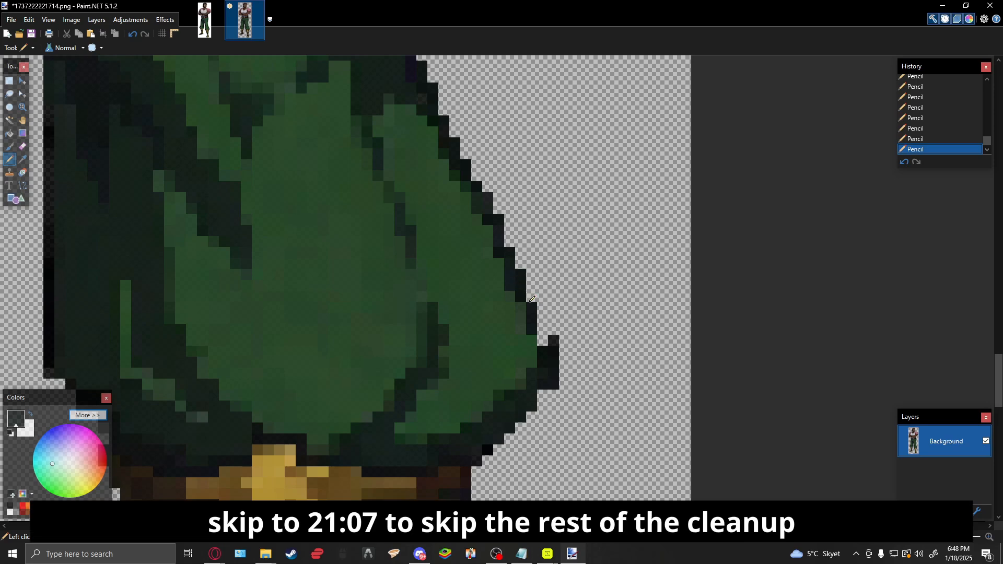
Erase the column of pixels protruding from the right trouser flare's outermost tip and pencil in an outline pixel above it.
{"action": "scroll", "coordinate": [566, 302], "scroll_direction": "down", "scroll_amount": 8}
{"action": "scroll", "coordinate": [496, 286], "scroll_direction": "down", "scroll_amount": 7}
{"action": "scroll", "coordinate": [510, 253], "scroll_direction": "up", "scroll_amount": 5}
{"action": "scroll", "coordinate": [510, 253], "scroll_direction": "up", "scroll_amount": 3}
{"action": "key", "text": "ctrl+s"}
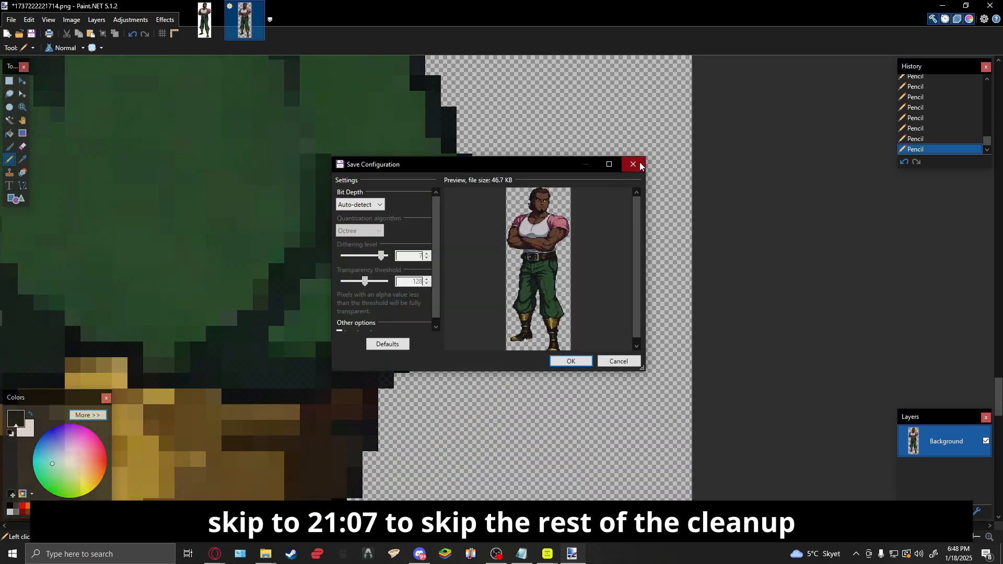
{"action": "left_click", "coordinate": [633, 163]}
{"action": "key", "text": "s"}
{"action": "left_click_drag", "start_coordinate": [494, 191], "coordinate": [532, 338]}
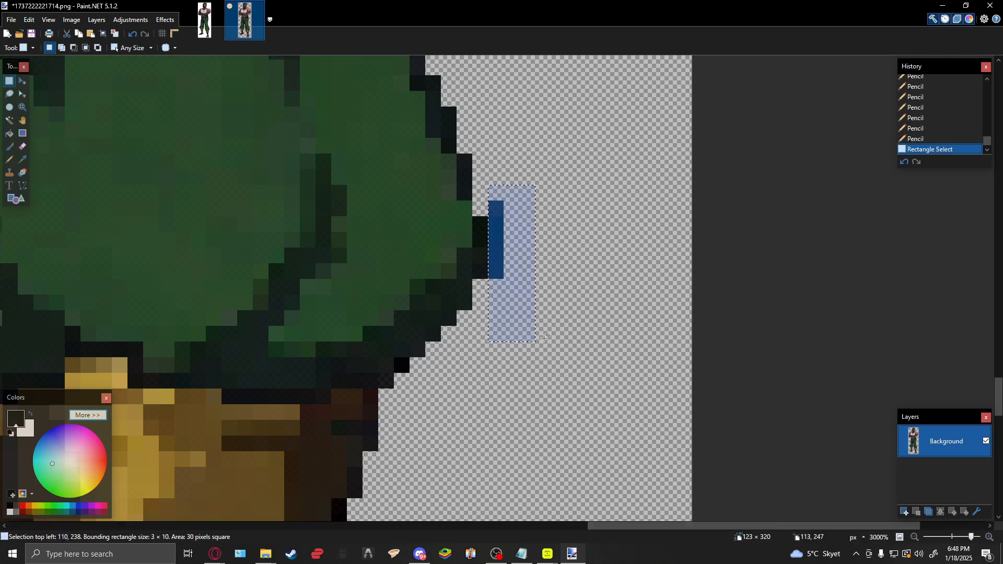
{"action": "key", "text": "Delete"}
{"action": "key", "text": "p"}
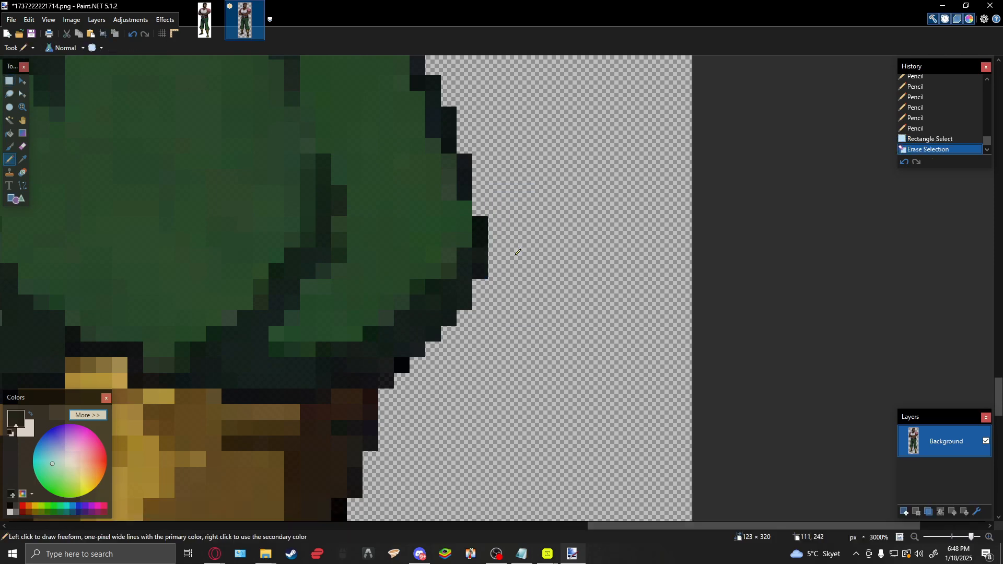
{"action": "left_click", "coordinate": [484, 212]}
{"action": "scroll", "coordinate": [475, 185], "scroll_direction": "down", "scroll_amount": 3}
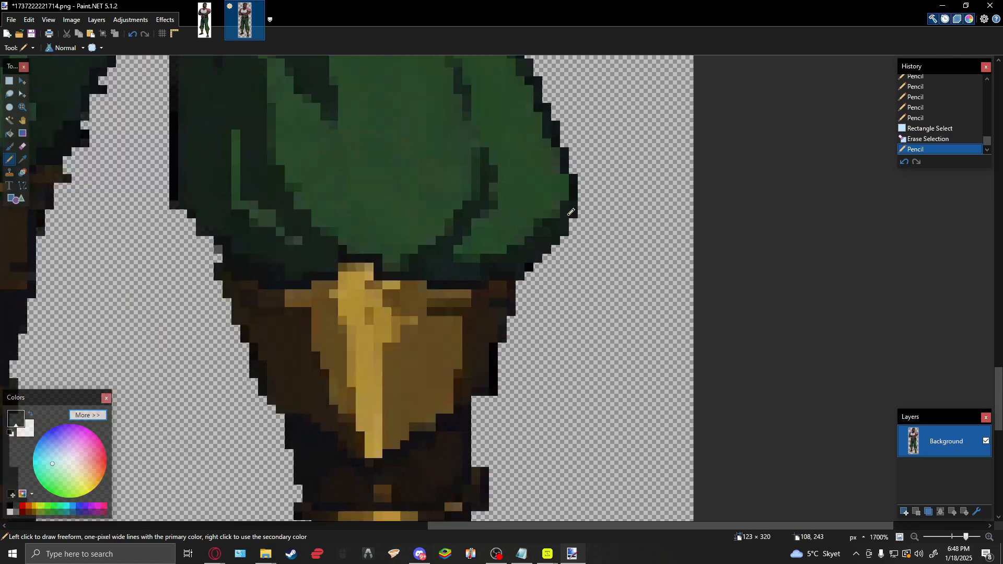
Pencil a near-black outline pixel on the right boot cuff's upper outer edge, just under the trouser hem.
{"action": "scroll", "coordinate": [549, 240], "scroll_direction": "up", "scroll_amount": 5}
{"action": "left_click", "coordinate": [516, 310]}
{"action": "scroll", "coordinate": [517, 308], "scroll_direction": "down", "scroll_amount": 6}
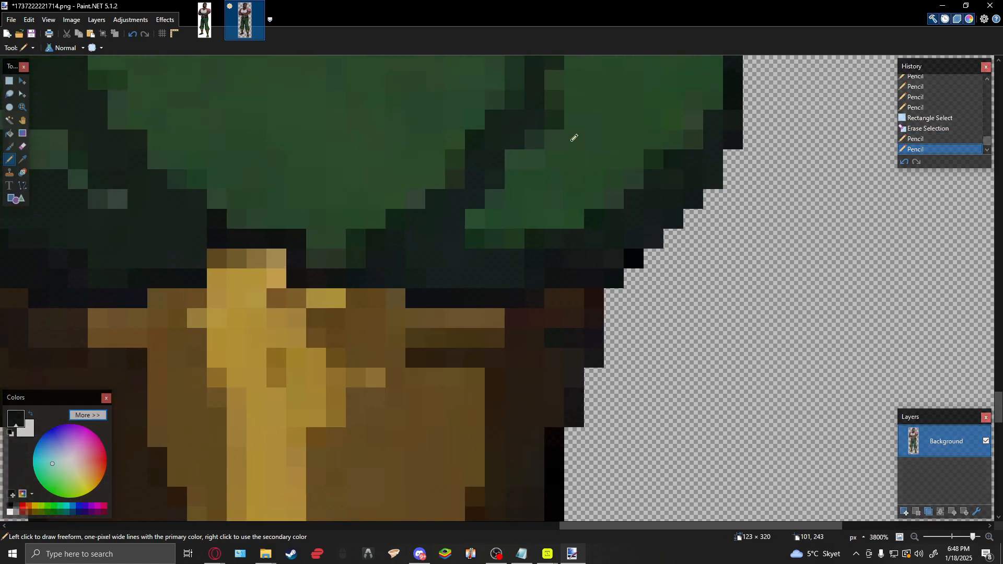
{"action": "scroll", "coordinate": [570, 230], "scroll_direction": "up", "scroll_amount": 1}
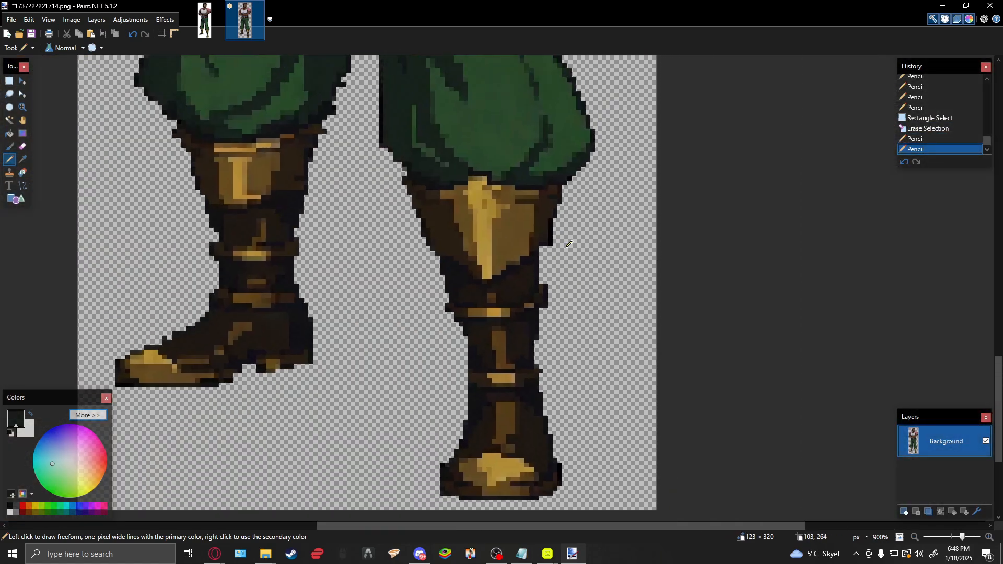
Paste the copied strip of black outline pixels beside the right boot shaft, just beneath the cuff's outer edge.
{"action": "scroll", "coordinate": [572, 244], "scroll_direction": "up", "scroll_amount": 4}
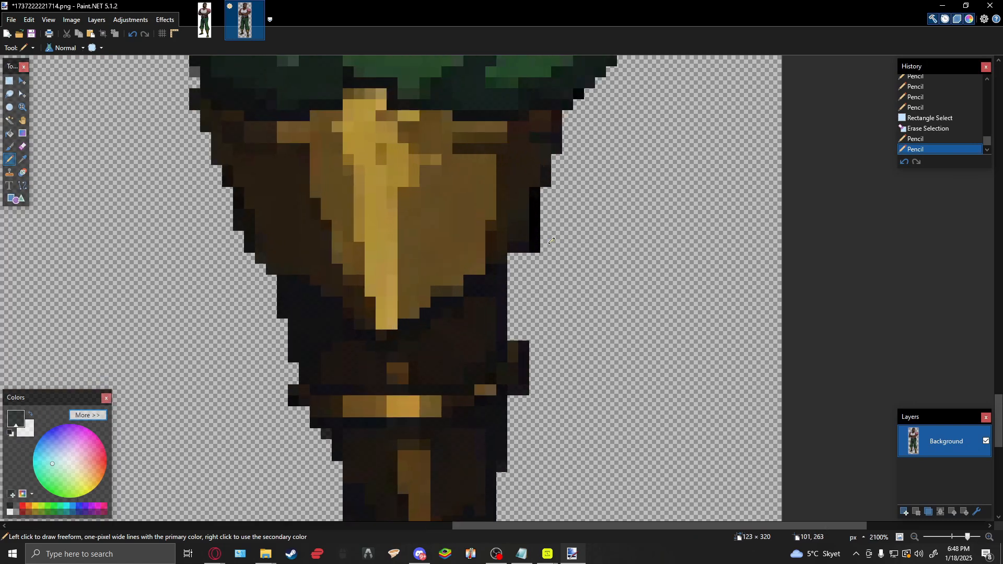
{"action": "key", "text": "s"}
{"action": "left_click_drag", "start_coordinate": [534, 226], "coordinate": [540, 252]}
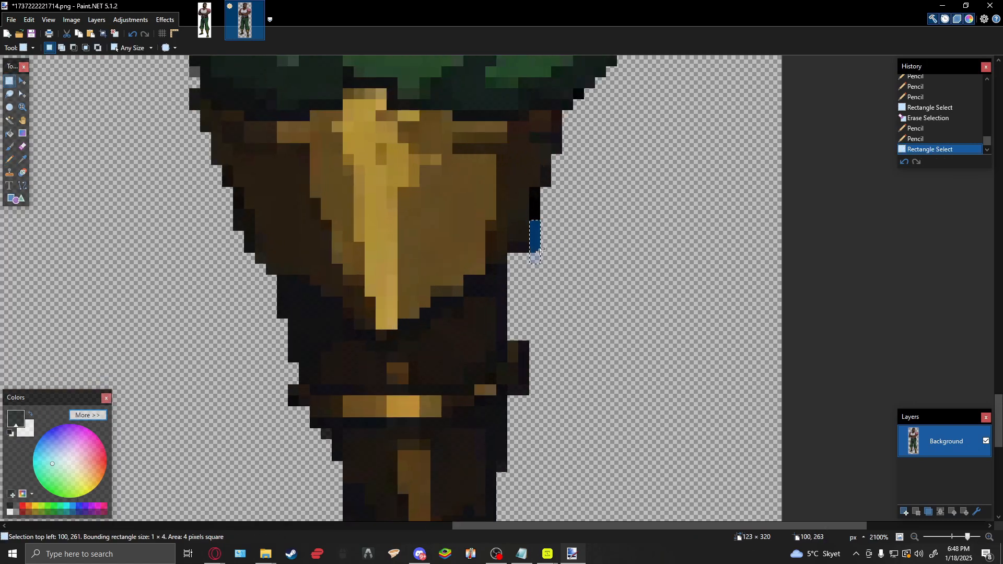
{"action": "key", "text": "ctrl+v"}
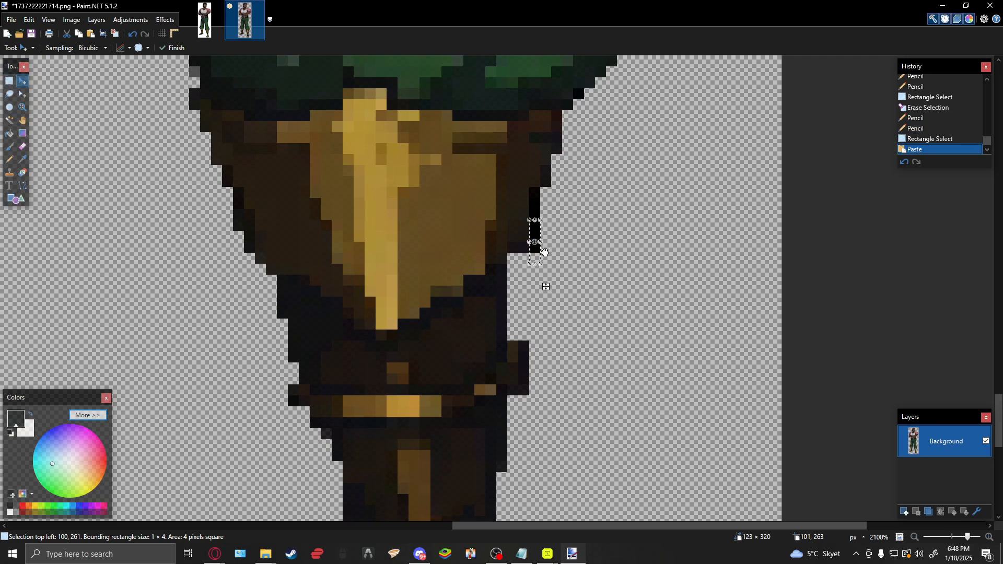
{"action": "left_click_drag", "start_coordinate": [535, 250], "coordinate": [513, 283]}
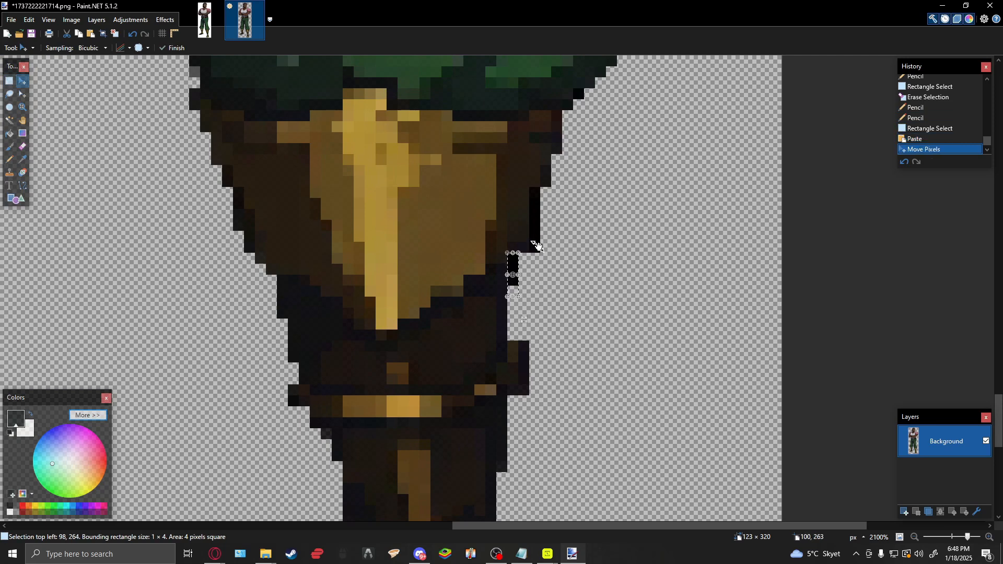
{"action": "key", "text": "s"}
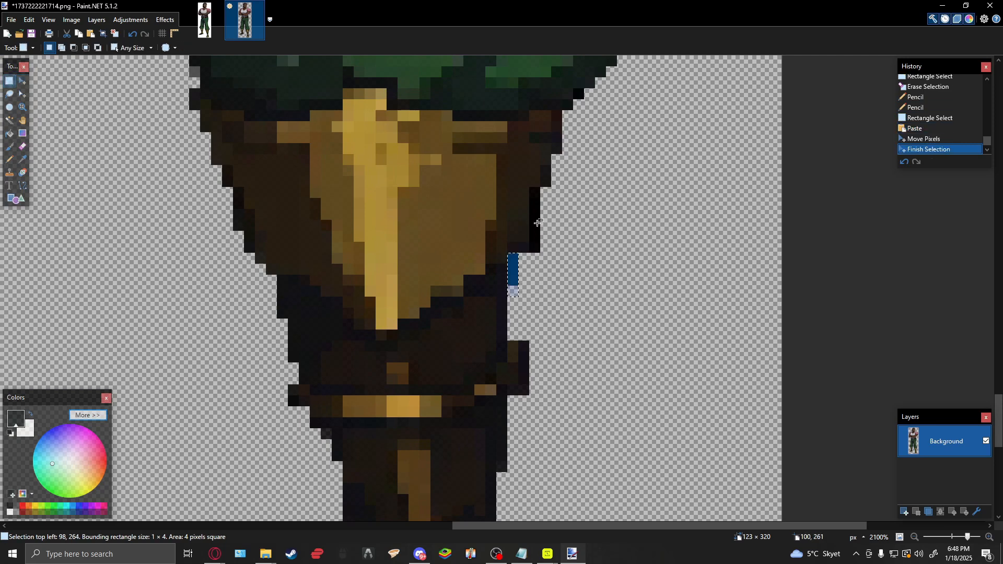
Sample the dark outline color and pencil in the stepped outline joining the right boot cuff to the shaft below.
{"action": "left_click_drag", "start_coordinate": [536, 217], "coordinate": [546, 254]}
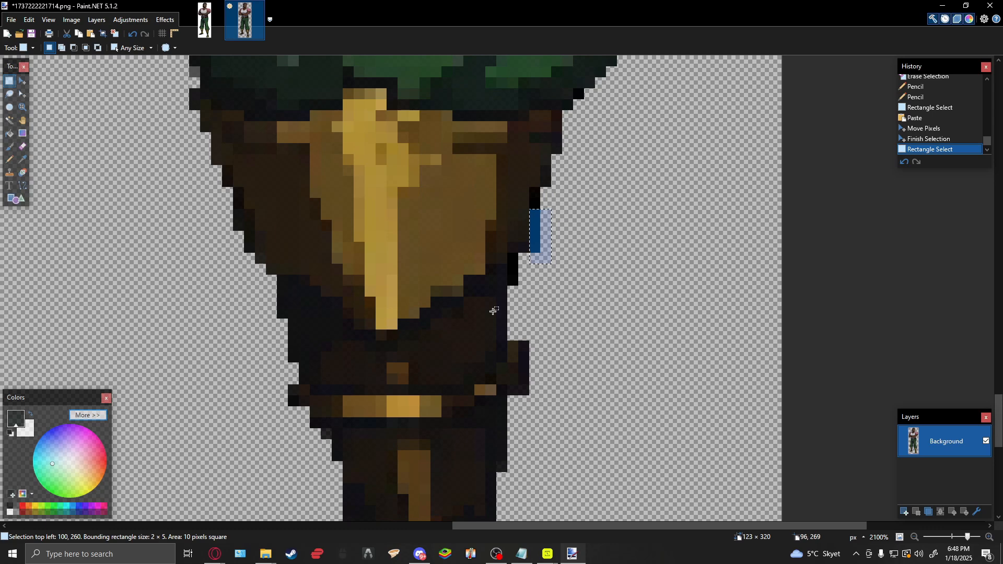
{"action": "key", "text": "k"}
{"action": "left_click", "coordinate": [526, 269]}
{"action": "key", "text": "ctrl+d"}
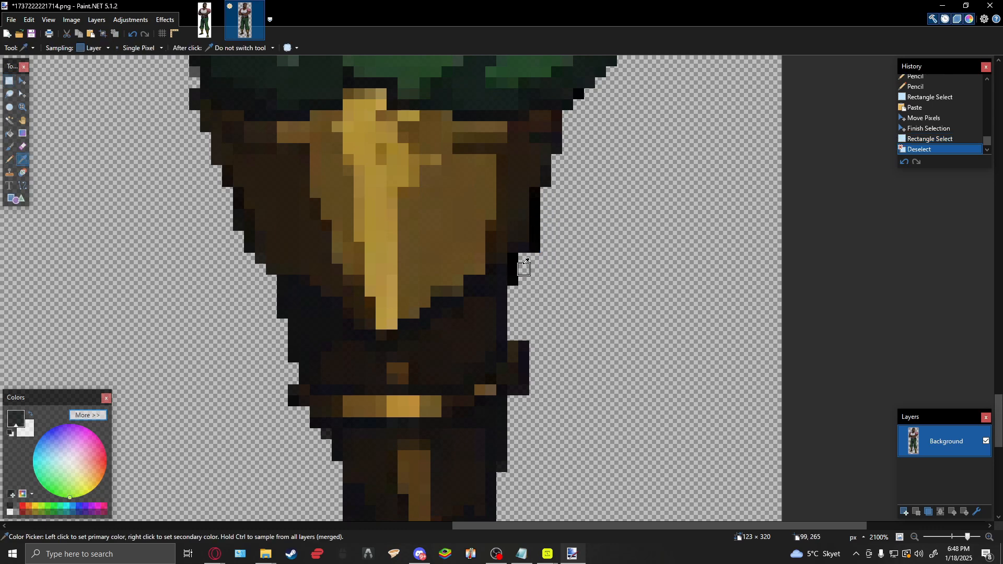
{"action": "key", "text": "p"}
{"action": "left_click", "coordinate": [523, 258]}
{"action": "left_click", "coordinate": [524, 269]}
{"action": "left_click", "coordinate": [513, 291]}
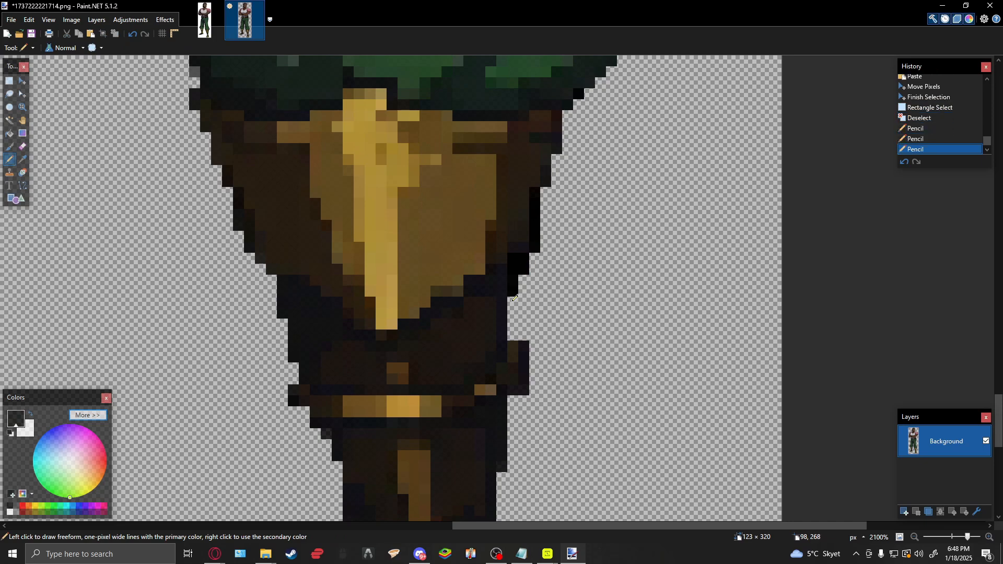
Erase the outermost column of the right boot's upper strap bump and pencil the remaining column black.
{"action": "scroll", "coordinate": [514, 297], "scroll_direction": "down", "scroll_amount": 3}
{"action": "scroll", "coordinate": [520, 290], "scroll_direction": "down", "scroll_amount": 2}
{"action": "scroll", "coordinate": [520, 286], "scroll_direction": "up", "scroll_amount": 2}
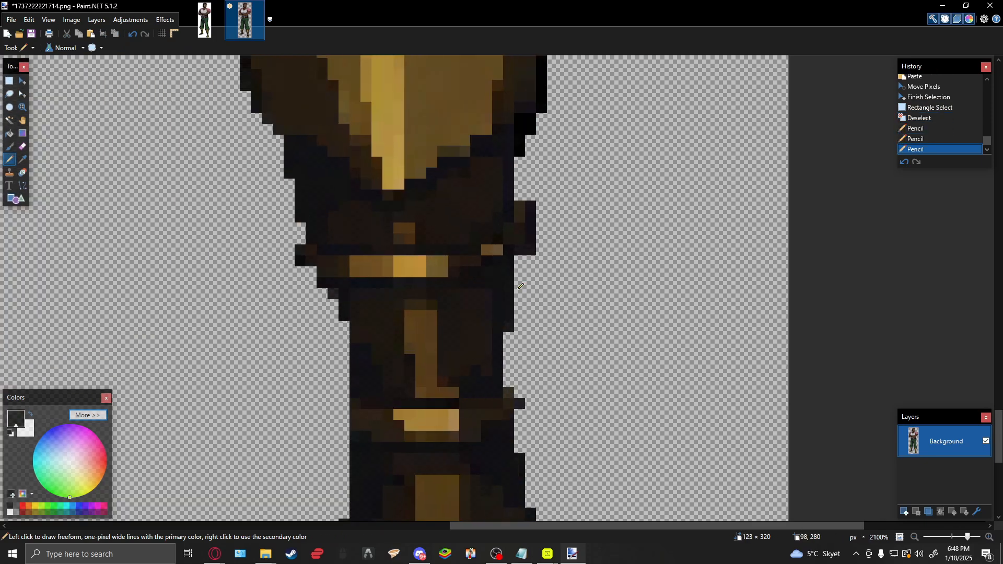
{"action": "scroll", "coordinate": [521, 287], "scroll_direction": "up", "scroll_amount": 2}
{"action": "key", "text": "s"}
{"action": "left_click_drag", "start_coordinate": [520, 173], "coordinate": [554, 277]}
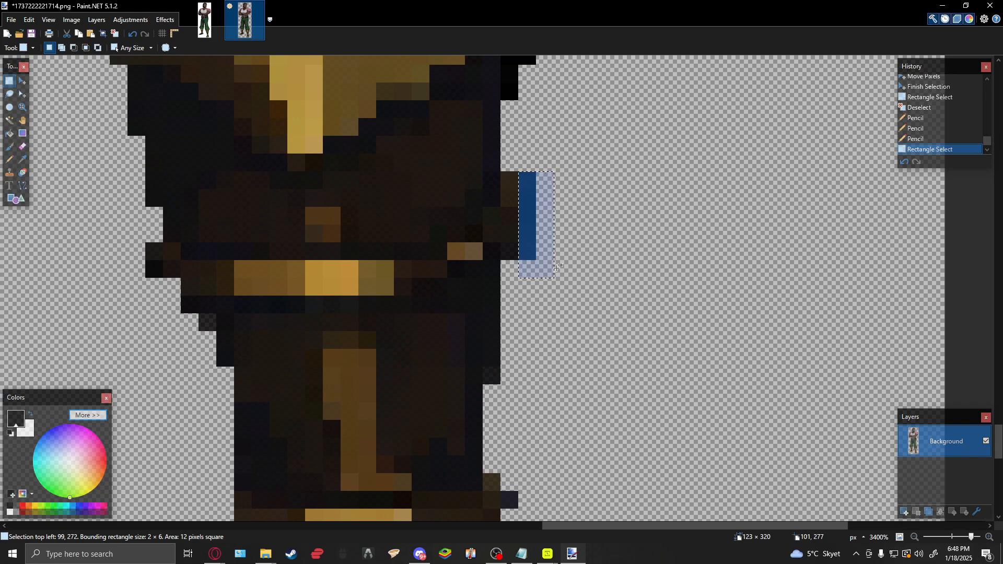
{"action": "key", "text": "Delete"}
{"action": "key", "text": "p"}
{"action": "left_click_drag", "start_coordinate": [507, 250], "coordinate": [512, 166]}
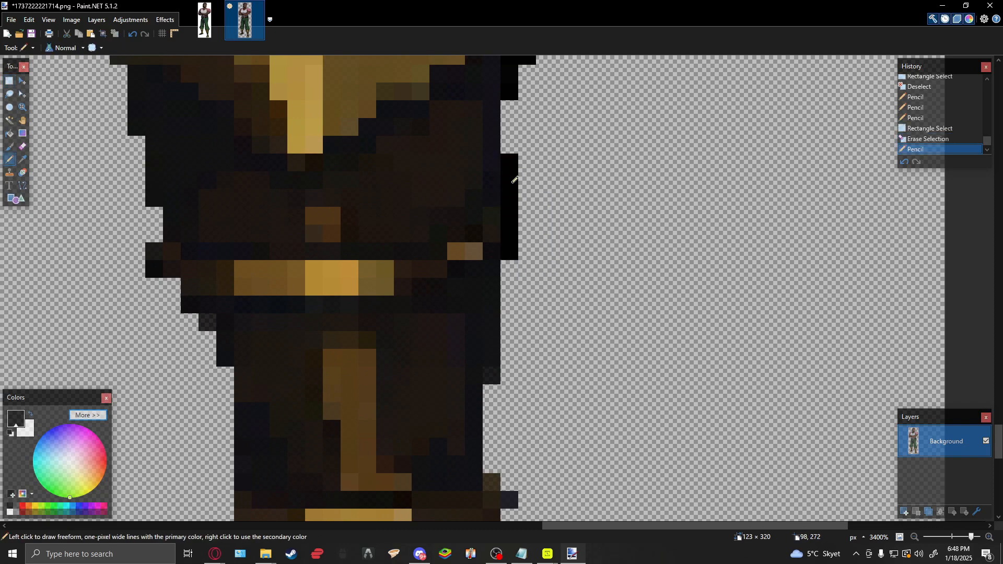
Erase the topmost pixel of the black outline beside the right boot's upper strap.
{"action": "scroll", "coordinate": [515, 177], "scroll_direction": "down", "scroll_amount": 3}
{"action": "scroll", "coordinate": [531, 204], "scroll_direction": "up", "scroll_amount": 2}
{"action": "scroll", "coordinate": [531, 203], "scroll_direction": "up", "scroll_amount": 1}
{"action": "key", "text": "ctrl+s"}
{"action": "key", "text": "Escape"}
{"action": "key", "text": "s"}
{"action": "left_click_drag", "start_coordinate": [523, 162], "coordinate": [572, 207]}
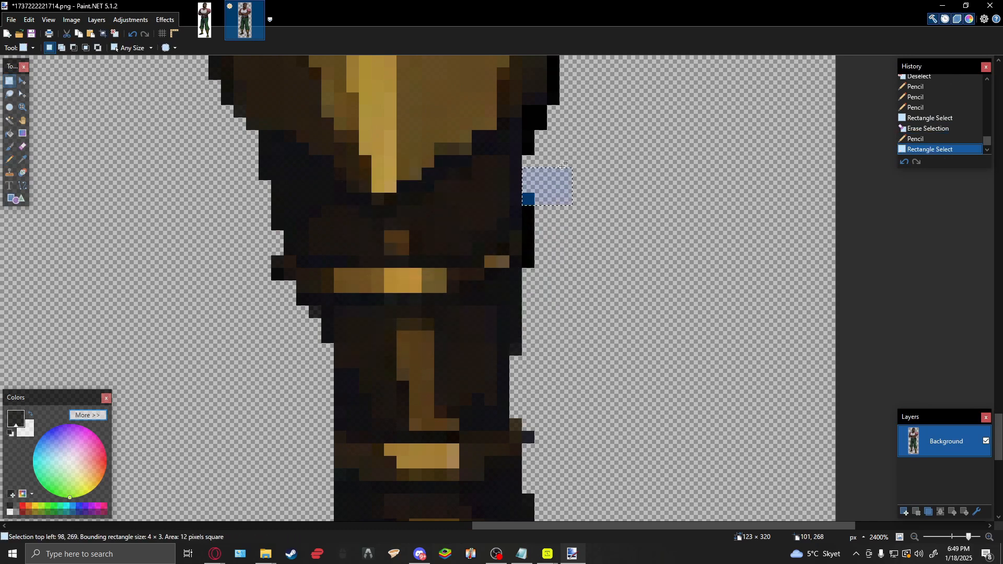
{"action": "key", "text": "Delete"}
Darken the outer edge of the right boot shaft above the lower strap and erase the strap's protruding outer pixel.
{"action": "scroll", "coordinate": [594, 205], "scroll_direction": "down", "scroll_amount": 3}
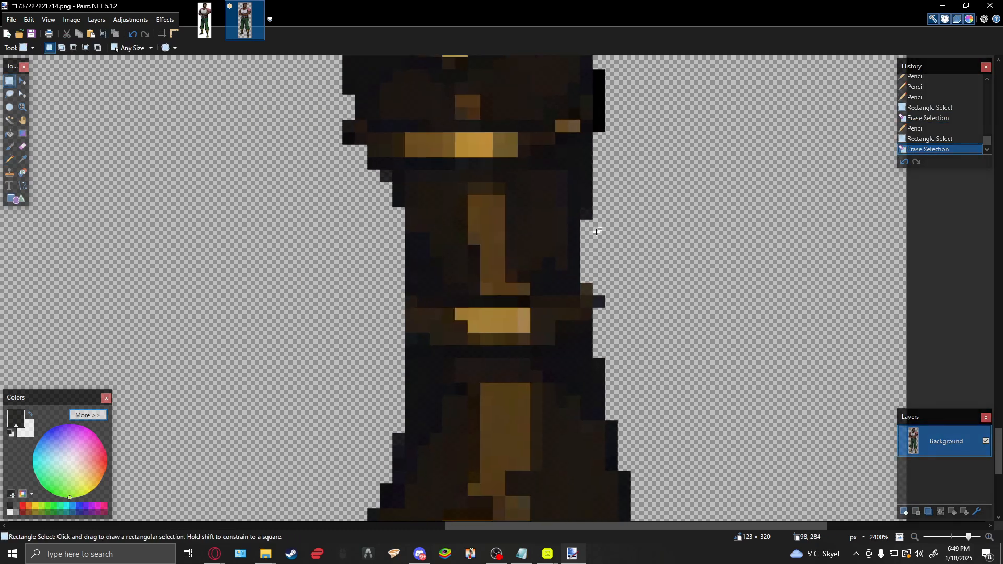
{"action": "key", "text": "p"}
{"action": "left_click_drag", "start_coordinate": [587, 214], "coordinate": [587, 226]}
{"action": "left_click", "coordinate": [589, 289]}
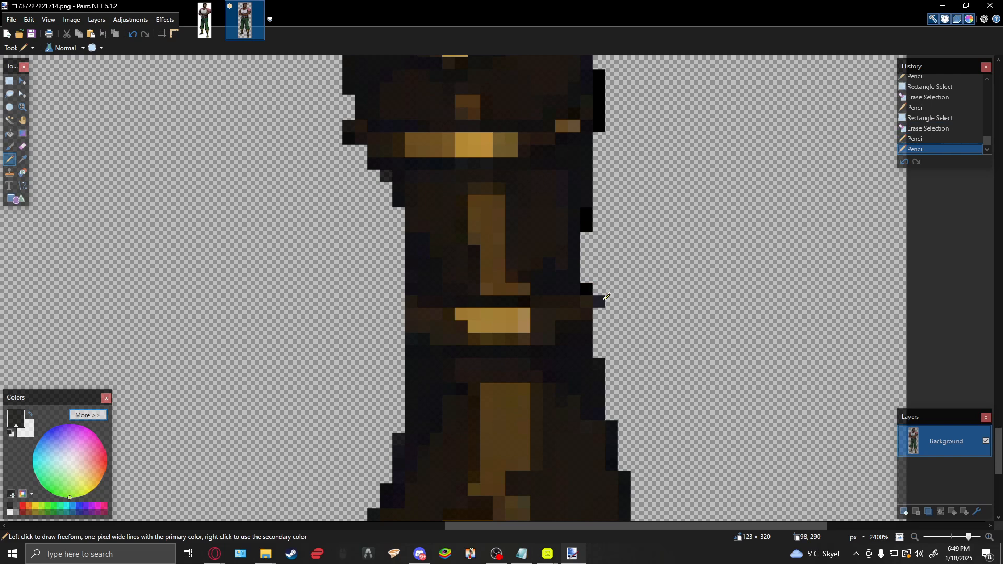
{"action": "key", "text": "s"}
{"action": "left_click_drag", "start_coordinate": [606, 308], "coordinate": [593, 295]}
{"action": "key", "text": "Delete"}
Pencil black outline pixels down the right boot's outer edge from the lower strap to the side of the foot.
{"action": "scroll", "coordinate": [588, 214], "scroll_direction": "down", "scroll_amount": 3}
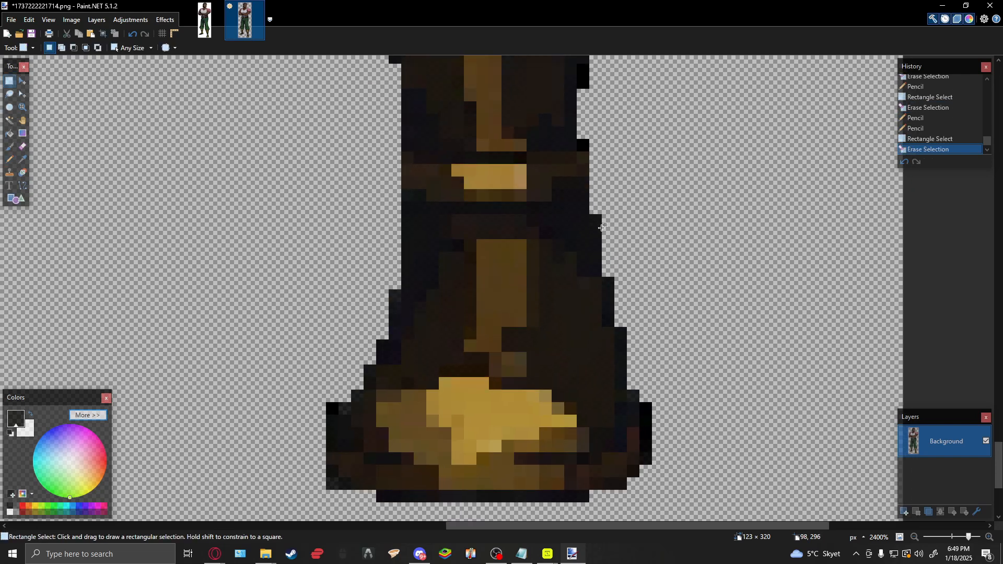
{"action": "key", "text": "p"}
{"action": "left_click", "coordinate": [595, 209]}
{"action": "left_click", "coordinate": [583, 170]}
{"action": "left_click", "coordinate": [583, 159]}
{"action": "left_click_drag", "start_coordinate": [623, 288], "coordinate": [554, 187]}
{"action": "left_click", "coordinate": [569, 296]}
{"action": "left_click_drag", "start_coordinate": [464, 262], "coordinate": [713, 285]}
Erase the stray pixels protruding along the inner side of the right boot's foot and ankle.
{"action": "key", "text": "s"}
{"action": "left_click_drag", "start_coordinate": [509, 405], "coordinate": [434, 436]}
{"action": "key", "text": "Delete"}
{"action": "left_click_drag", "start_coordinate": [509, 331], "coordinate": [495, 301]}
{"action": "key", "text": "Delete"}
Pencil dark outline pixels up the right boot's inner edge from the foot to the shaft.
{"action": "scroll", "coordinate": [470, 318], "scroll_direction": "right", "scroll_amount": 2}
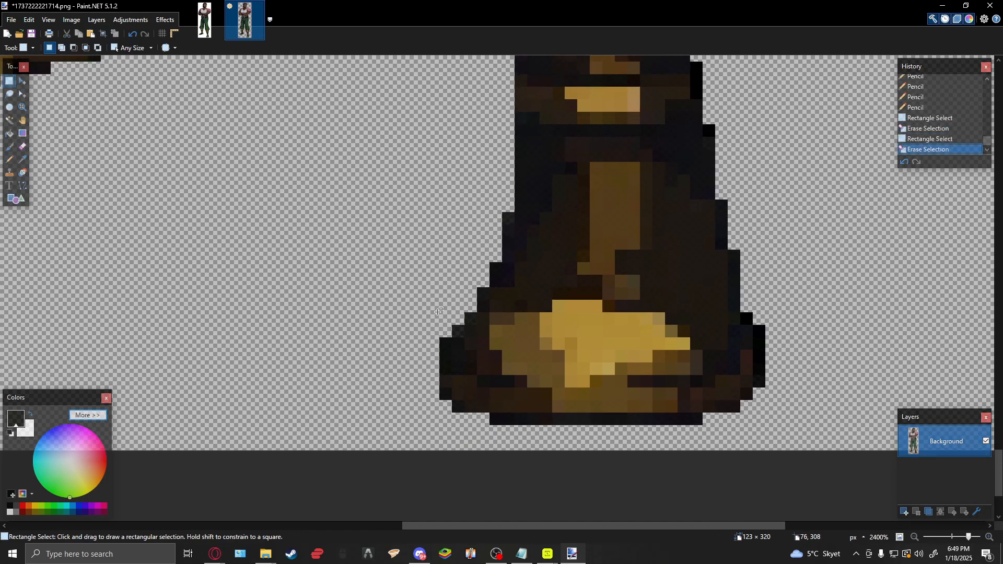
{"action": "key", "text": "p"}
{"action": "left_click", "coordinate": [458, 332]}
{"action": "left_click", "coordinate": [470, 320]}
{"action": "left_click", "coordinate": [488, 281]}
{"action": "left_click", "coordinate": [508, 218]}
{"action": "scroll", "coordinate": [481, 277], "scroll_direction": "up", "scroll_amount": 5}
{"action": "left_click", "coordinate": [483, 252]}
Erase the upper strap's end protruding from the right boot's inner edge.
{"action": "left_click_drag", "start_coordinate": [483, 252], "coordinate": [611, 352]}
{"action": "key", "text": "s"}
{"action": "left_click_drag", "start_coordinate": [575, 311], "coordinate": [592, 346]}
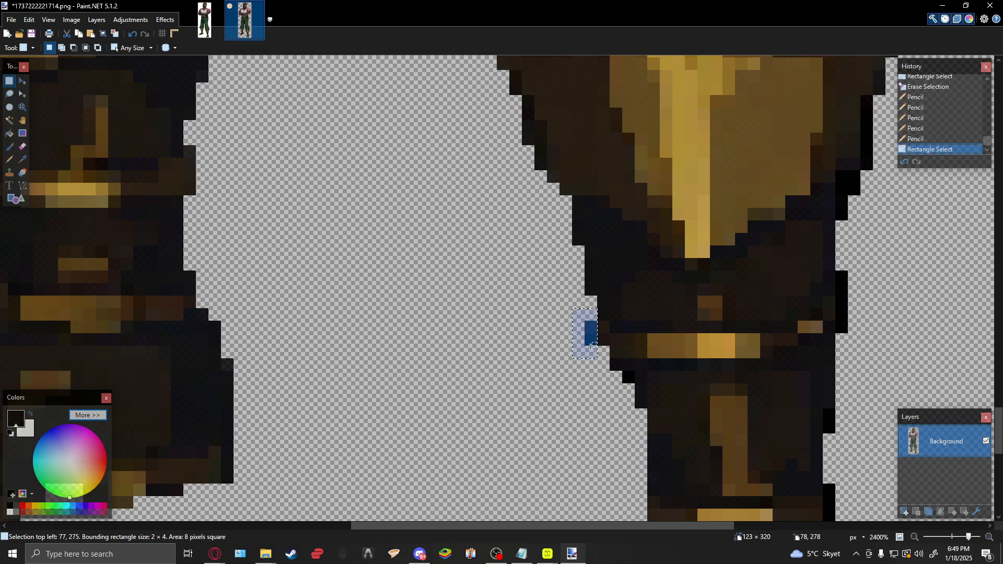
{"action": "key", "text": "Delete"}
Erase the pixels protruding from the inner edge where the right trouser hem meets the boot cuff.
{"action": "scroll", "coordinate": [618, 355], "scroll_direction": "up", "scroll_amount": 6}
{"action": "scroll", "coordinate": [618, 355], "scroll_direction": "left", "scroll_amount": 3}
{"action": "left_click_drag", "start_coordinate": [638, 327], "coordinate": [638, 366]}
{"action": "key", "text": "Delete"}
{"action": "left_click_drag", "start_coordinate": [638, 313], "coordinate": [638, 317]}
{"action": "key", "text": "Delete"}
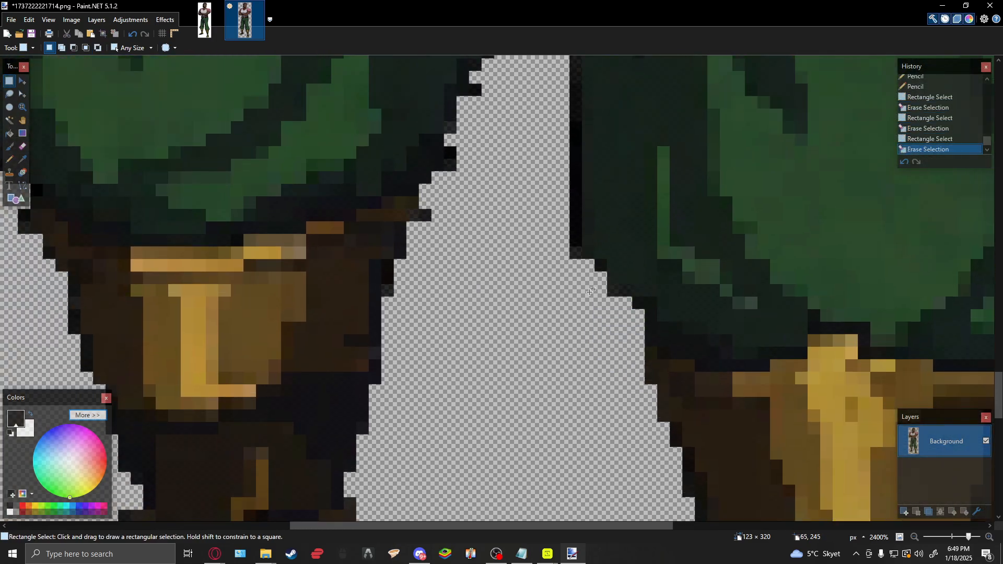
Sample the hem's dark outline color and pencil it along the right trouser leg's inner lower corner.
{"action": "key", "text": "k"}
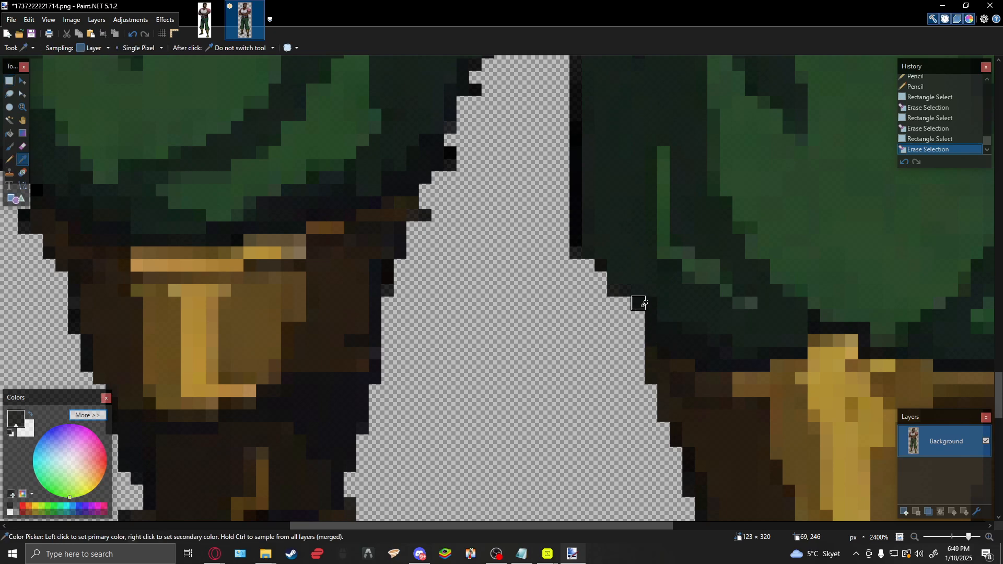
{"action": "key", "text": "p"}
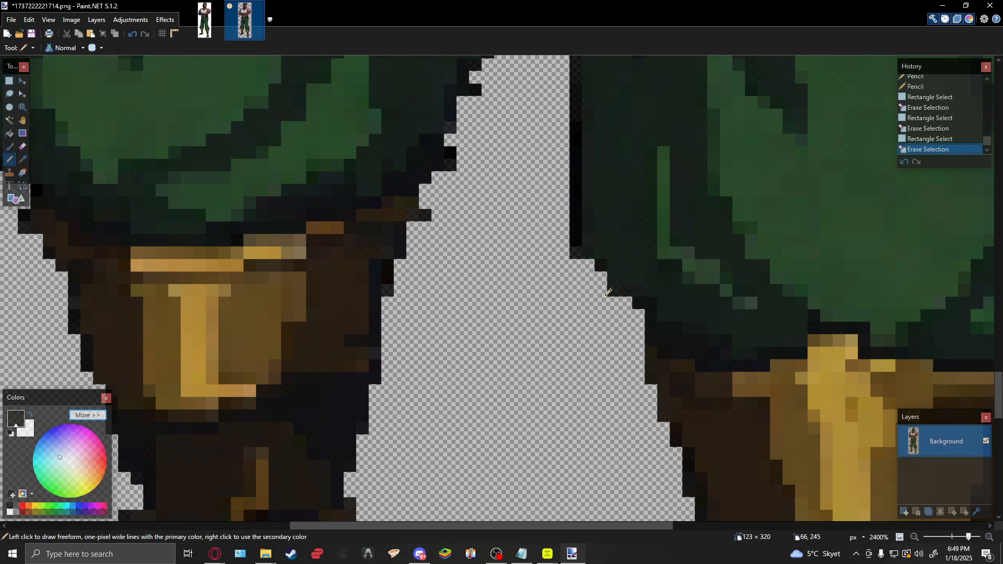
{"action": "left_click_drag", "start_coordinate": [614, 287], "coordinate": [623, 288]}
{"action": "left_click", "coordinate": [576, 253]}
{"action": "left_click", "coordinate": [588, 261]}
{"action": "left_click", "coordinate": [578, 258]}
Pencil dark pixels over the lighter spots on the trouser legs' facing inner edges, working up toward the crotch.
{"action": "scroll", "coordinate": [616, 282], "scroll_direction": "up", "scroll_amount": 3}
{"action": "scroll", "coordinate": [616, 282], "scroll_direction": "left", "scroll_amount": 2}
{"action": "scroll", "coordinate": [669, 261], "scroll_direction": "up", "scroll_amount": 2}
{"action": "scroll", "coordinate": [686, 217], "scroll_direction": "right", "scroll_amount": 1}
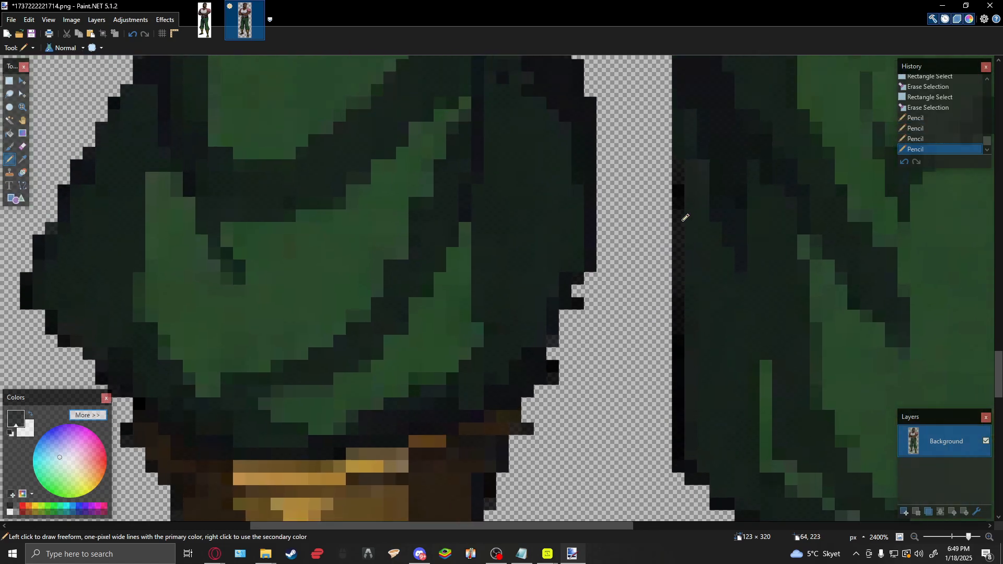
{"action": "left_click", "coordinate": [679, 241]}
{"action": "left_click", "coordinate": [684, 240]}
{"action": "scroll", "coordinate": [679, 261], "scroll_direction": "up", "scroll_amount": 2}
{"action": "scroll", "coordinate": [679, 261], "scroll_direction": "right", "scroll_amount": 1}
{"action": "left_click", "coordinate": [671, 230]}
{"action": "scroll", "coordinate": [660, 313], "scroll_direction": "up", "scroll_amount": 3}
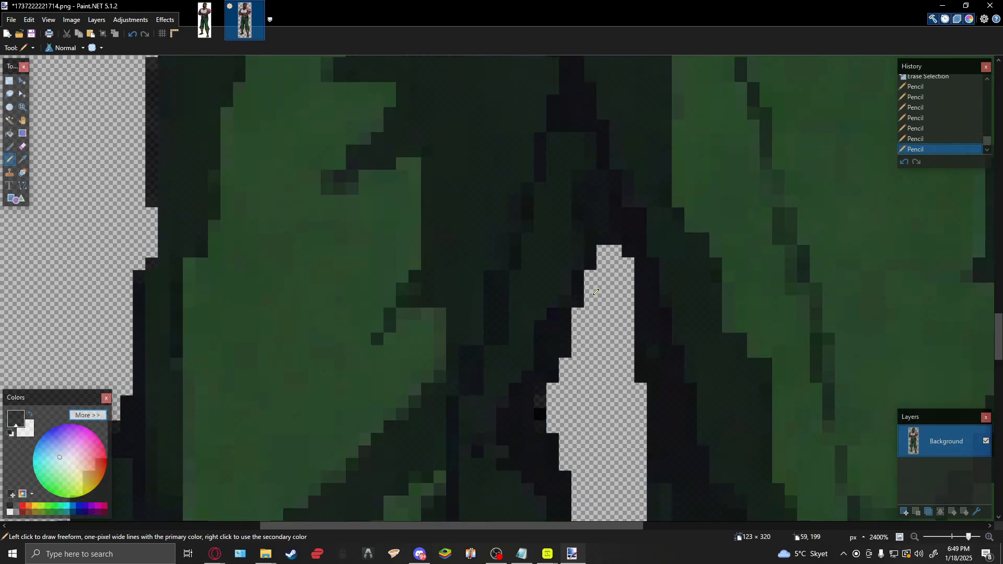
{"action": "scroll", "coordinate": [626, 273], "scroll_direction": "down", "scroll_amount": 2}
{"action": "scroll", "coordinate": [626, 274], "scroll_direction": "left", "scroll_amount": 1}
{"action": "left_click", "coordinate": [617, 279]}
Erase the pixel jutting out of the left trouser leg's inner edge at the start of its lower taper.
{"action": "scroll", "coordinate": [622, 235], "scroll_direction": "down", "scroll_amount": 5}
{"action": "scroll", "coordinate": [621, 235], "scroll_direction": "right", "scroll_amount": 1}
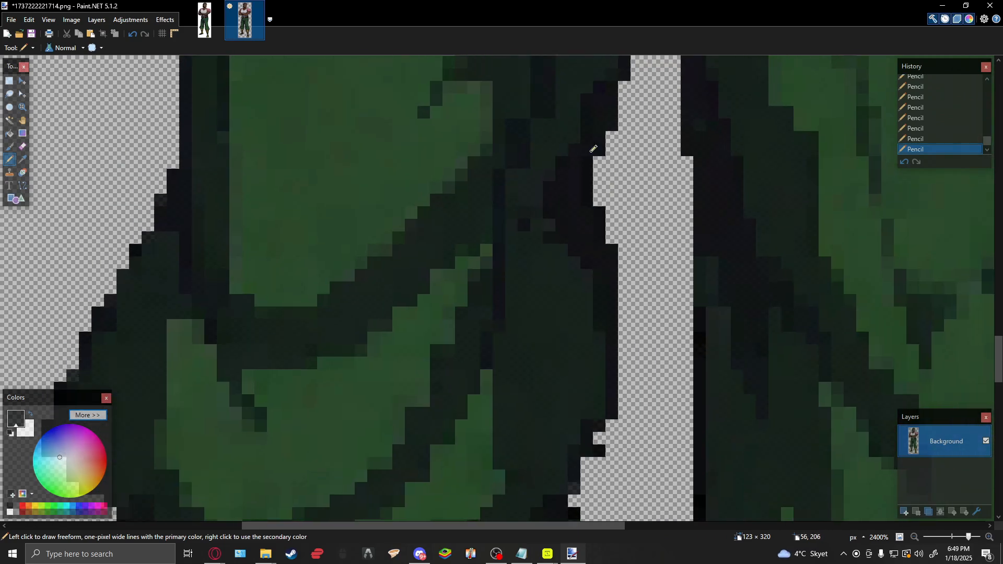
{"action": "scroll", "coordinate": [617, 299], "scroll_direction": "down", "scroll_amount": 2}
{"action": "scroll", "coordinate": [617, 298], "scroll_direction": "left", "scroll_amount": 1}
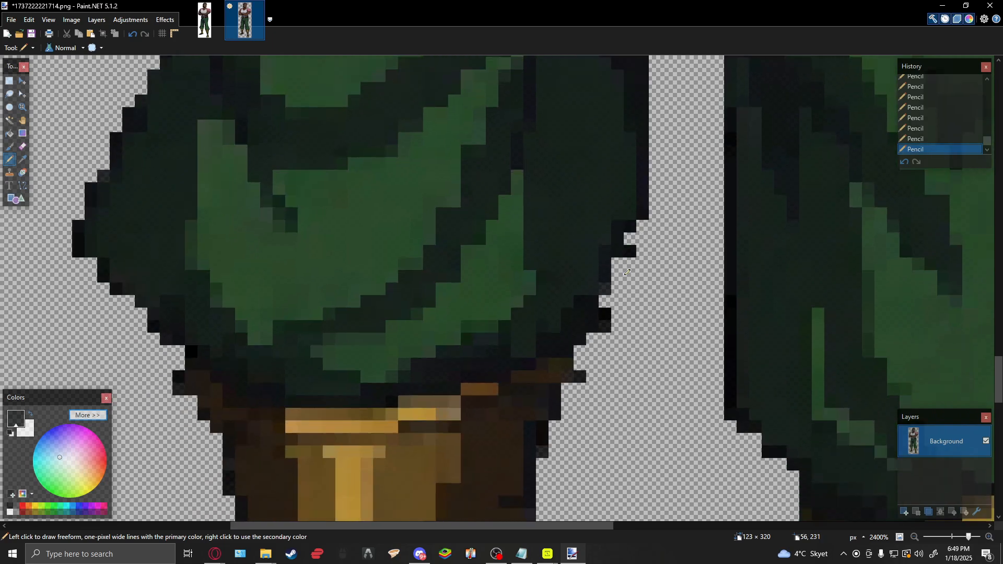
{"action": "key", "text": "s"}
{"action": "left_click_drag", "start_coordinate": [625, 244], "coordinate": [649, 283]}
{"action": "key", "text": "Delete"}
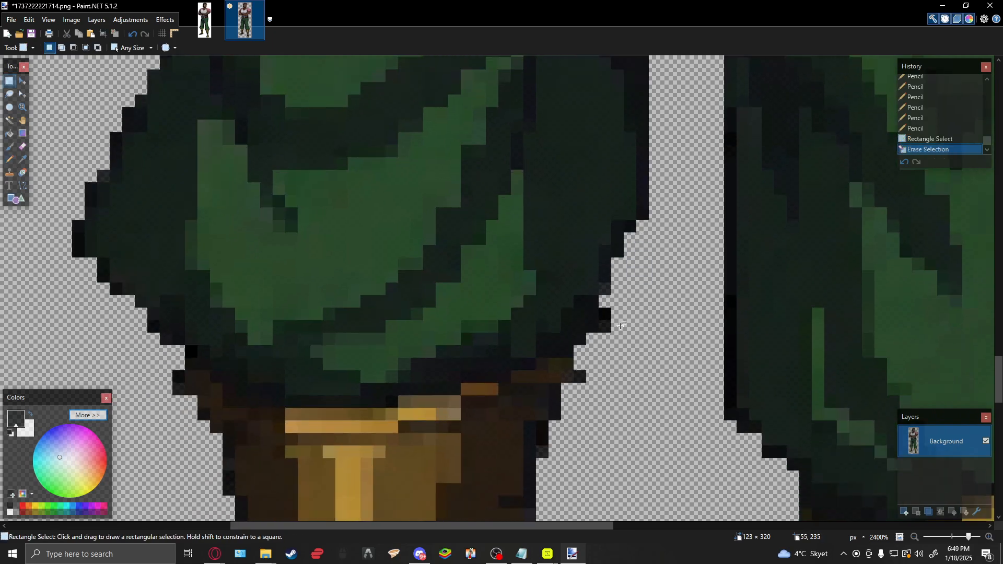
Pencil an outline pixel farther down the left trouser leg's inner taper and erase the protruding pixels below it.
{"action": "key", "text": "p"}
{"action": "left_click", "coordinate": [611, 292]}
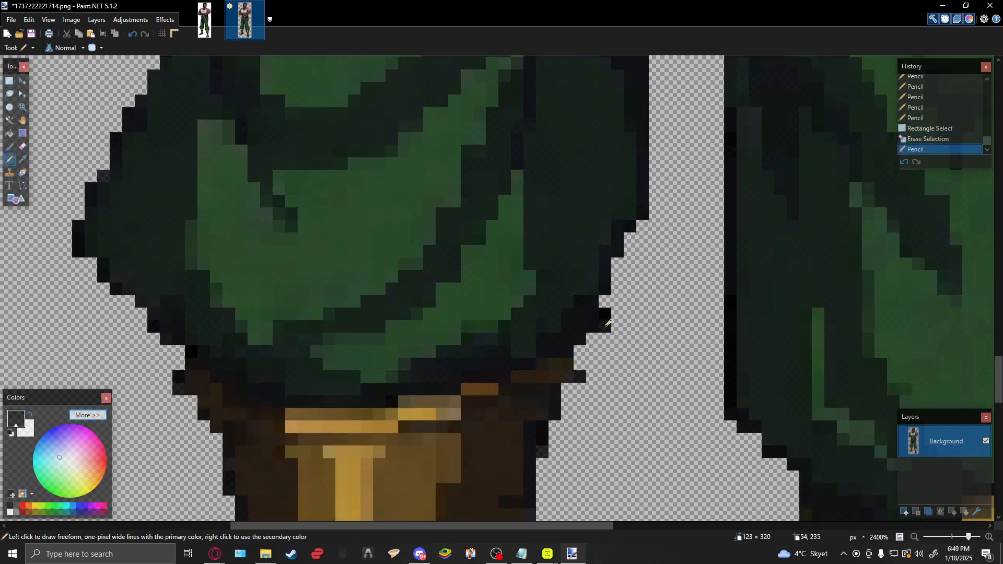
{"action": "key", "text": "s"}
{"action": "left_click_drag", "start_coordinate": [605, 311], "coordinate": [607, 355]}
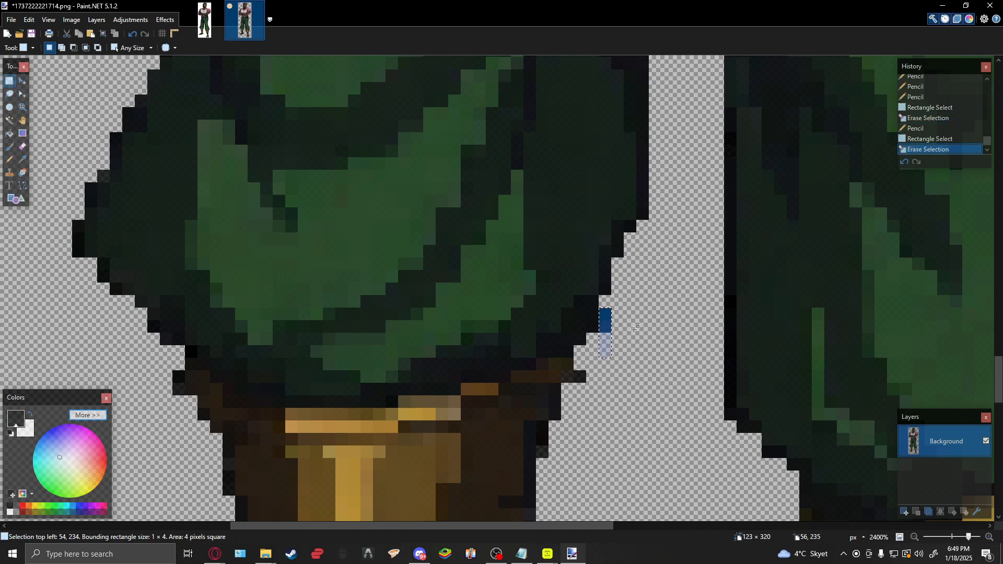
{"action": "key", "text": "Delete"}
Erase the pixel protruding from the left boot cuff's inner top corner and pencil dark outline pixels down that edge.
{"action": "scroll", "coordinate": [635, 329], "scroll_direction": "down", "scroll_amount": 2}
{"action": "scroll", "coordinate": [635, 329], "scroll_direction": "left", "scroll_amount": 1}
{"action": "left_click_drag", "start_coordinate": [595, 244], "coordinate": [633, 287]}
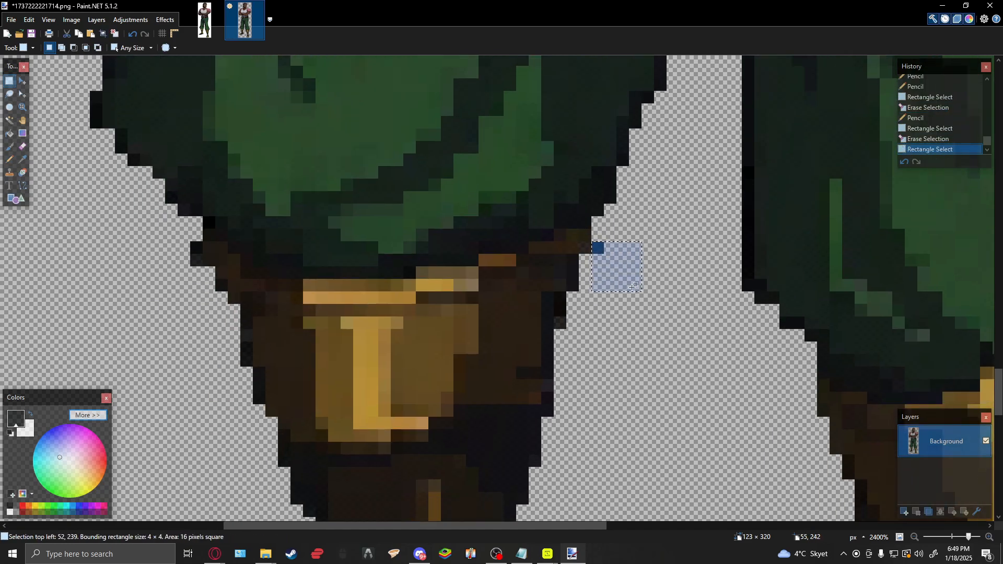
{"action": "key", "text": "Delete"}
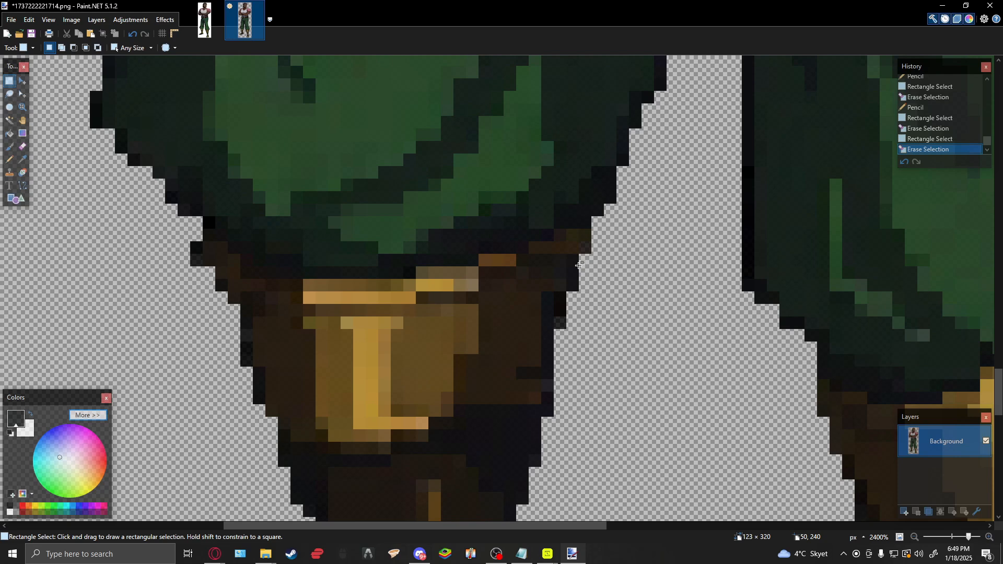
{"action": "key", "text": "k"}
{"action": "key", "text": "p"}
{"action": "left_click", "coordinate": [585, 247]}
{"action": "left_click", "coordinate": [575, 280]}
{"action": "left_click", "coordinate": [572, 323]}
Erase the remaining stray pixels protruding from the left boot cuff's inner edge.
{"action": "scroll", "coordinate": [603, 252], "scroll_direction": "down", "scroll_amount": 2}
{"action": "scroll", "coordinate": [603, 251], "scroll_direction": "left", "scroll_amount": 1}
{"action": "key", "text": "s"}
{"action": "left_click_drag", "start_coordinate": [591, 218], "coordinate": [643, 269]}
{"action": "key", "text": "Delete"}
Pencil dark outline pixels along the left boot's inner edge beside the straps, ankle and heel.
{"action": "scroll", "coordinate": [642, 200], "scroll_direction": "down", "scroll_amount": 2}
{"action": "scroll", "coordinate": [642, 200], "scroll_direction": "left", "scroll_amount": 1}
{"action": "scroll", "coordinate": [642, 200], "scroll_direction": "down", "scroll_amount": 3}
{"action": "scroll", "coordinate": [642, 200], "scroll_direction": "right", "scroll_amount": 1}
{"action": "key", "text": "p"}
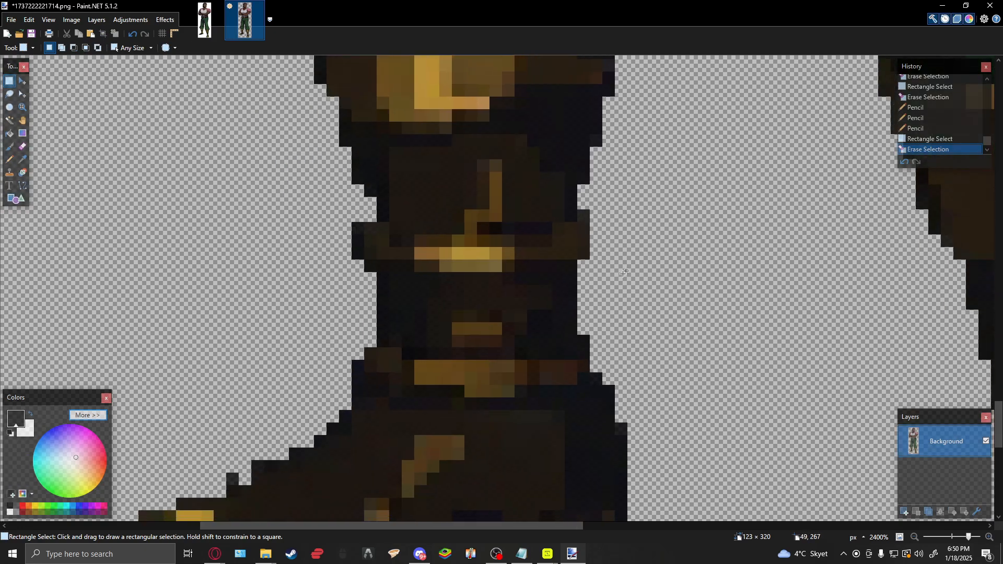
{"action": "left_click", "coordinate": [579, 254]}
{"action": "scroll", "coordinate": [610, 243], "scroll_direction": "up", "scroll_amount": 3}
{"action": "left_click", "coordinate": [592, 177]}
{"action": "scroll", "coordinate": [640, 273], "scroll_direction": "down", "scroll_amount": 5}
{"action": "scroll", "coordinate": [643, 271], "scroll_direction": "down", "scroll_amount": 3}
{"action": "scroll", "coordinate": [643, 271], "scroll_direction": "right", "scroll_amount": 1}
{"action": "left_click", "coordinate": [629, 238]}
{"action": "left_click", "coordinate": [606, 181]}
{"action": "scroll", "coordinate": [628, 324], "scroll_direction": "down", "scroll_amount": 3}
{"action": "scroll", "coordinate": [598, 295], "scroll_direction": "left", "scroll_amount": 1}
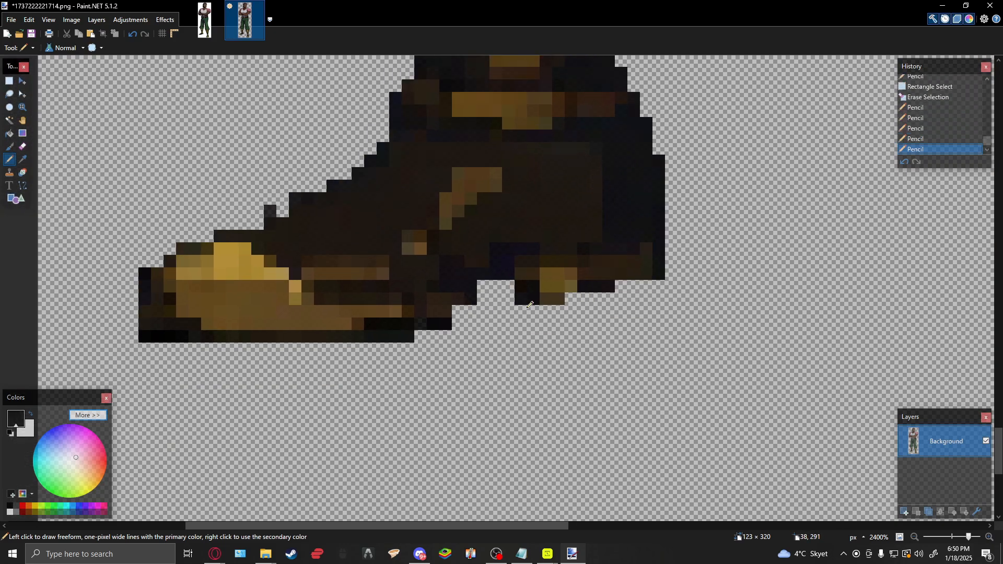
{"action": "scroll", "coordinate": [530, 304], "scroll_direction": "down", "scroll_amount": 8}
{"action": "scroll", "coordinate": [488, 230], "scroll_direction": "up", "scroll_amount": 9}
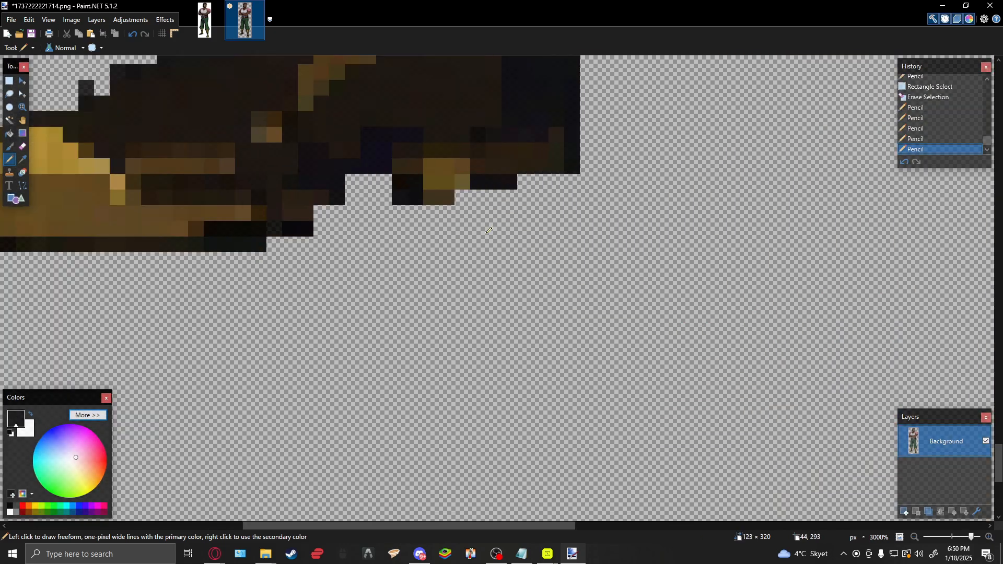
{"action": "key", "text": "s"}
{"action": "scroll", "coordinate": [543, 277], "scroll_direction": "up", "scroll_amount": 4}
{"action": "scroll", "coordinate": [592, 324], "scroll_direction": "left", "scroll_amount": 5}
{"action": "scroll", "coordinate": [532, 314], "scroll_direction": "down", "scroll_amount": 6}
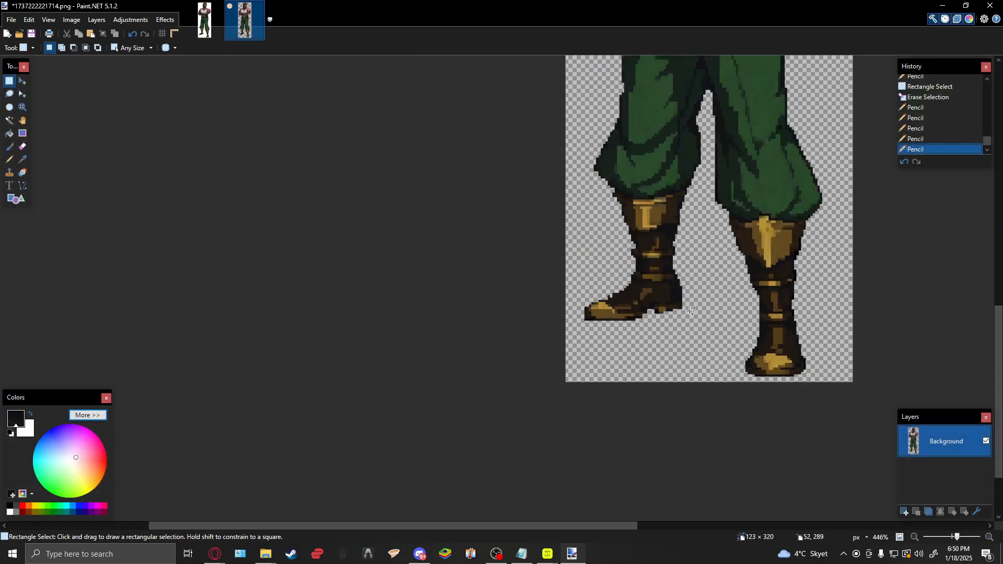
Erase the stray pixels protruding below the left boot's heel.
{"action": "scroll", "coordinate": [693, 323], "scroll_direction": "up", "scroll_amount": 3}
{"action": "scroll", "coordinate": [690, 309], "scroll_direction": "down", "scroll_amount": 2}
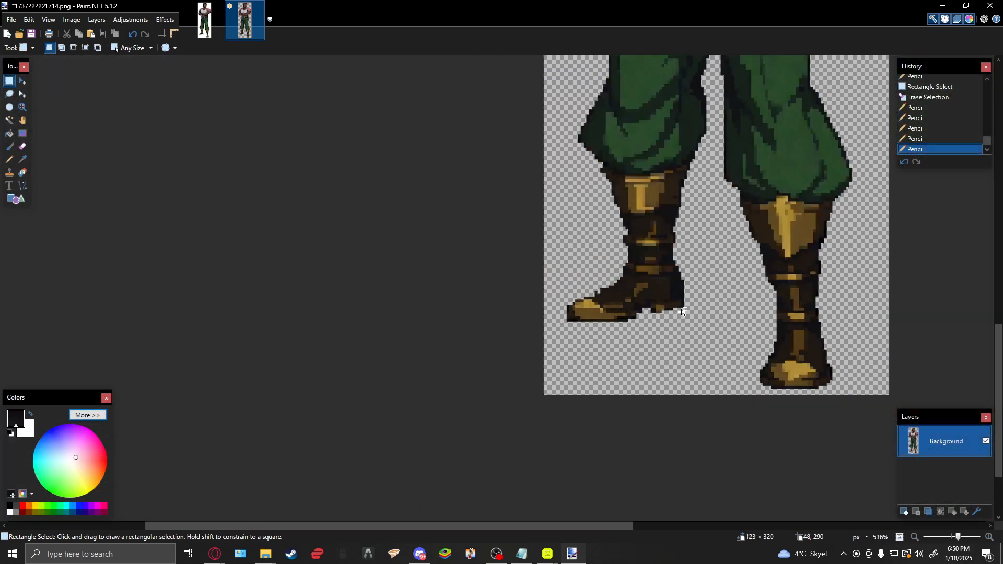
{"action": "scroll", "coordinate": [689, 302], "scroll_direction": "down", "scroll_amount": 3}
{"action": "scroll", "coordinate": [542, 266], "scroll_direction": "up", "scroll_amount": 2}
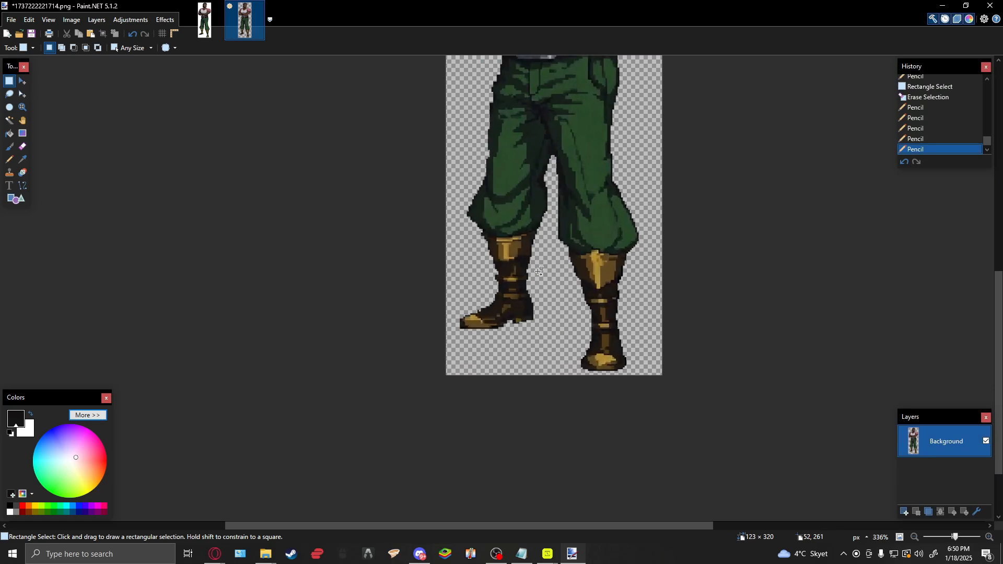
{"action": "scroll", "coordinate": [542, 283], "scroll_direction": "down", "scroll_amount": 1}
{"action": "scroll", "coordinate": [573, 359], "scroll_direction": "up", "scroll_amount": 2}
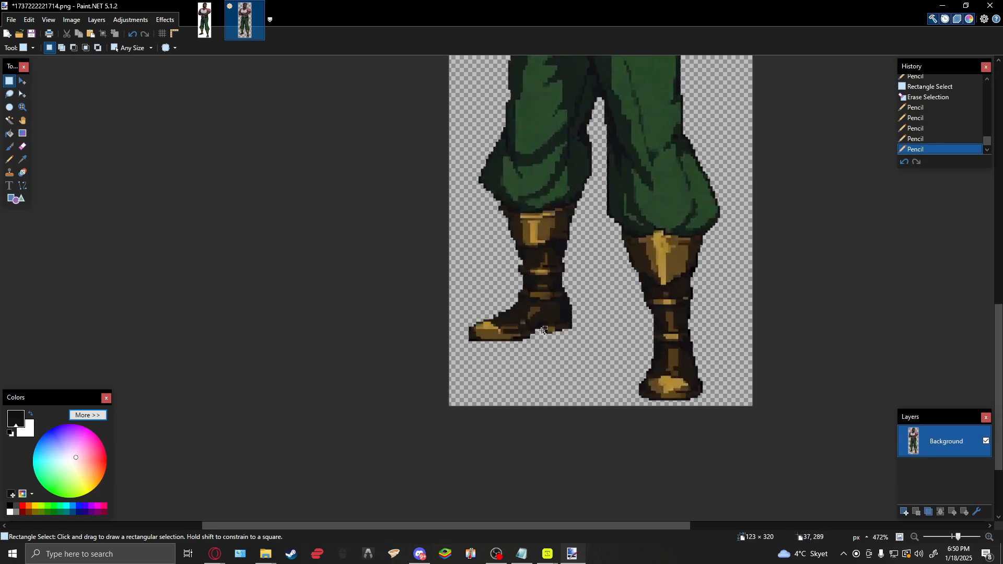
{"action": "scroll", "coordinate": [562, 330], "scroll_direction": "up", "scroll_amount": 5}
{"action": "left_click_drag", "start_coordinate": [489, 336], "coordinate": [582, 353]}
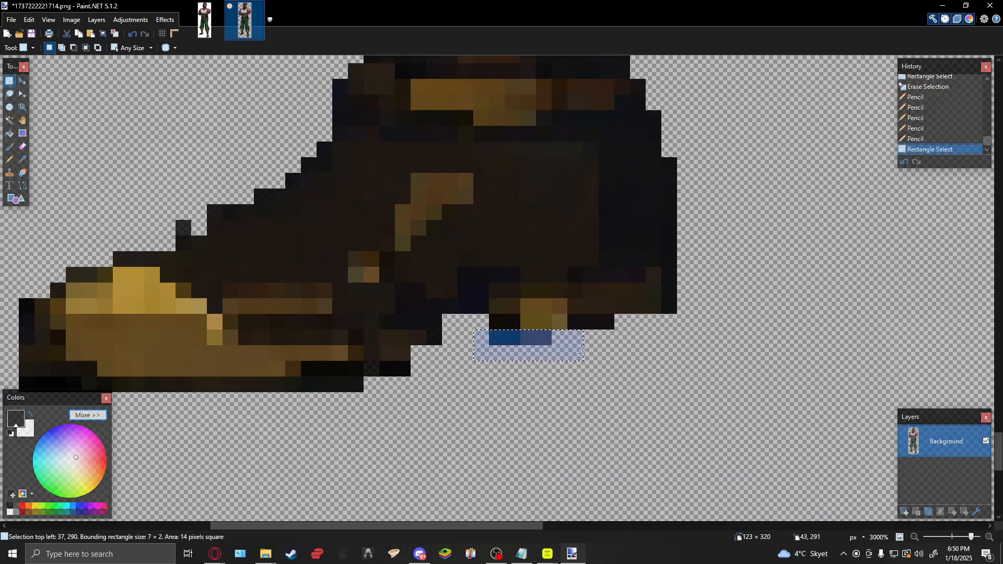
{"action": "key", "text": "Delete"}
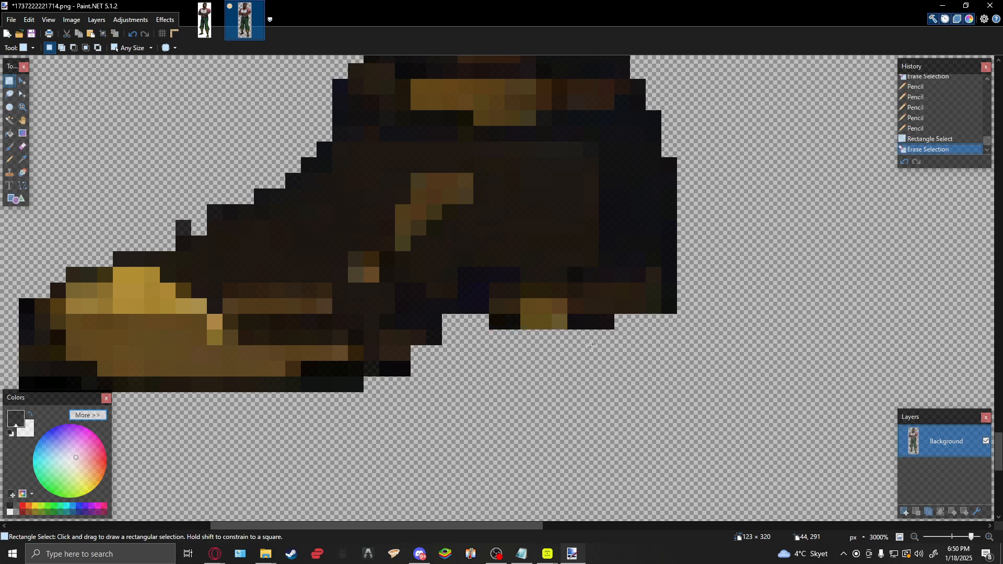
Pencil three dark pixels along the bottom of the left boot's heel to extend it toward the back edge.
{"action": "key", "text": "p"}
{"action": "left_click_drag", "start_coordinate": [620, 322], "coordinate": [640, 321]}
{"action": "left_click", "coordinate": [658, 320]}
{"action": "scroll", "coordinate": [648, 324], "scroll_direction": "down", "scroll_amount": 1}
{"action": "scroll", "coordinate": [601, 334], "scroll_direction": "left", "scroll_amount": 3}
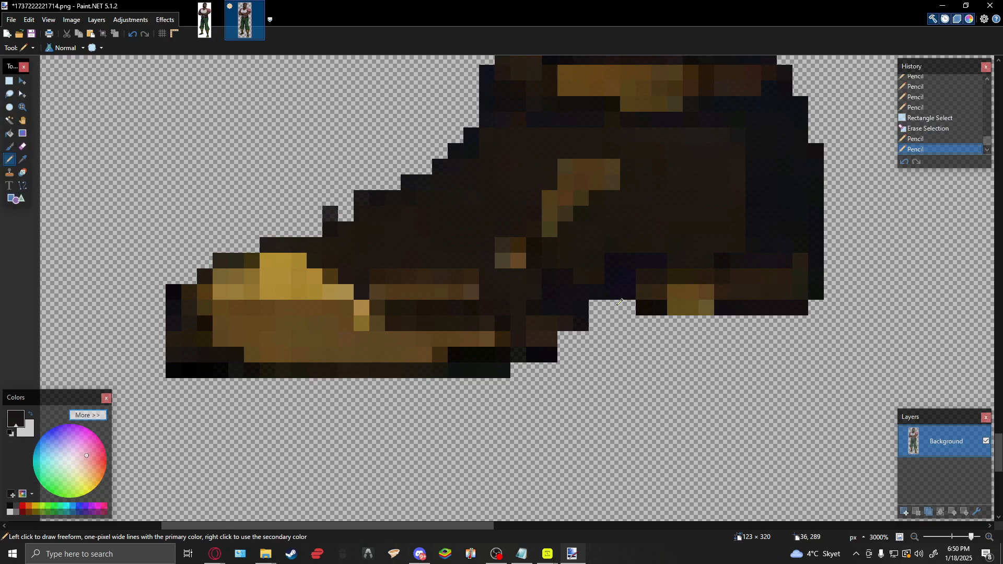
Pencil dark outline pixels under the left boot's arch to smooth the step between sole and heel.
{"action": "scroll", "coordinate": [583, 338], "scroll_direction": "up", "scroll_amount": 5}
{"action": "left_click", "coordinate": [567, 339]}
{"action": "left_click", "coordinate": [567, 338]}
{"action": "scroll", "coordinate": [575, 334], "scroll_direction": "down", "scroll_amount": 2}
{"action": "scroll", "coordinate": [575, 334], "scroll_direction": "left", "scroll_amount": 3}
{"action": "left_click", "coordinate": [626, 262]}
{"action": "scroll", "coordinate": [615, 305], "scroll_direction": "down", "scroll_amount": 6}
{"action": "scroll", "coordinate": [470, 235], "scroll_direction": "up", "scroll_amount": 4}
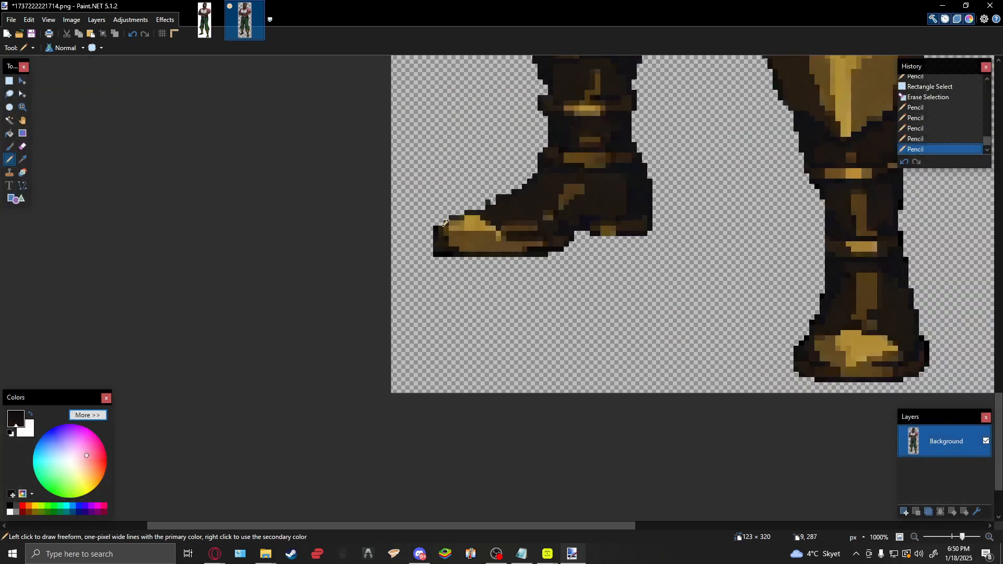
Erase the outermost column of dark pixels at the left boot's toe tip, above the sole.
{"action": "key", "text": "ctrl+s"}
{"action": "key", "text": "Escape"}
{"action": "scroll", "coordinate": [438, 203], "scroll_direction": "up", "scroll_amount": 5}
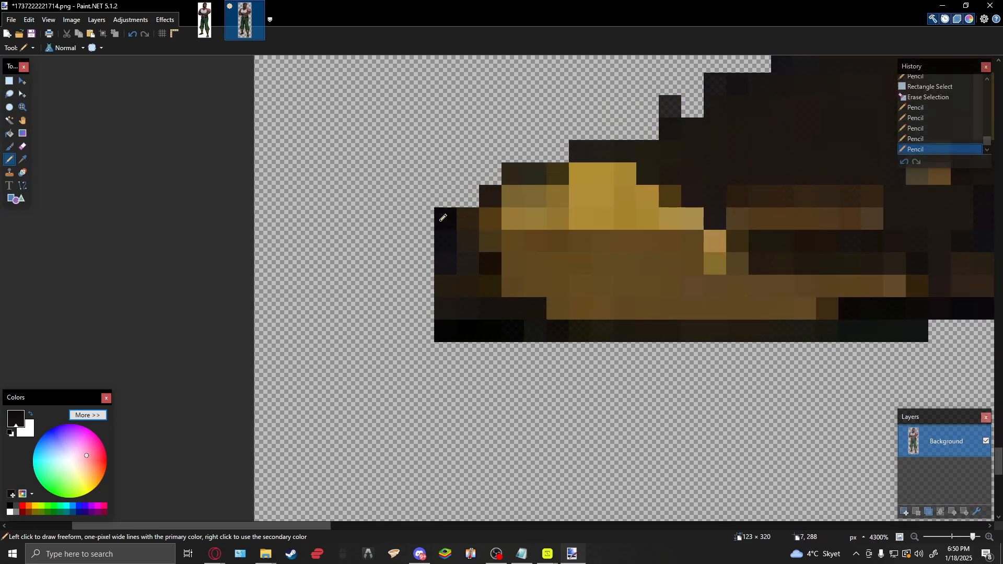
{"action": "key", "text": "s"}
{"action": "left_click_drag", "start_coordinate": [438, 201], "coordinate": [459, 302]}
{"action": "key", "text": "Delete"}
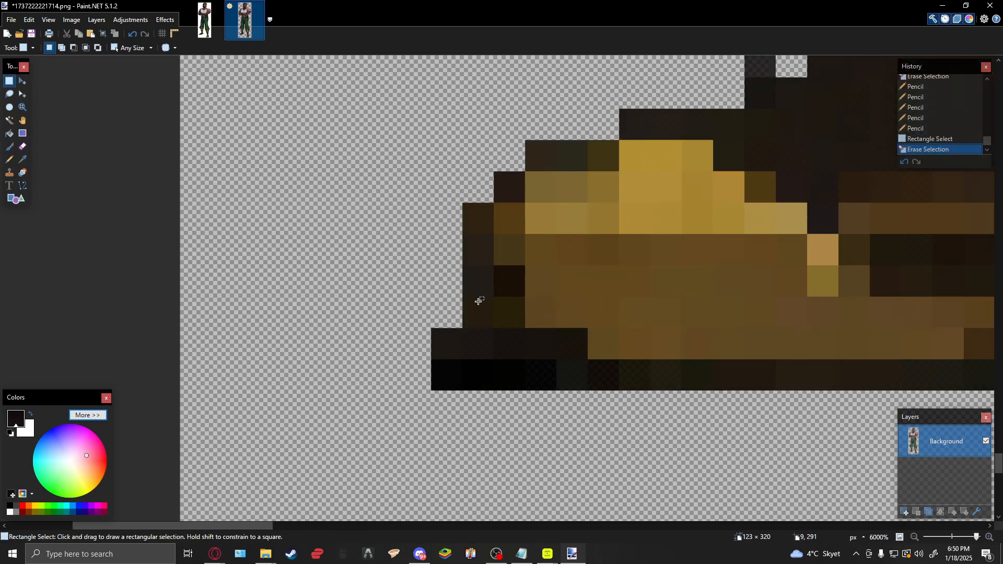
Pencil two dark pixels back onto the lower part of the left boot's toe tip.
{"action": "scroll", "coordinate": [458, 244], "scroll_direction": "down", "scroll_amount": 1}
{"action": "key", "text": "p"}
{"action": "left_click", "coordinate": [443, 274]}
{"action": "left_click", "coordinate": [448, 251]}
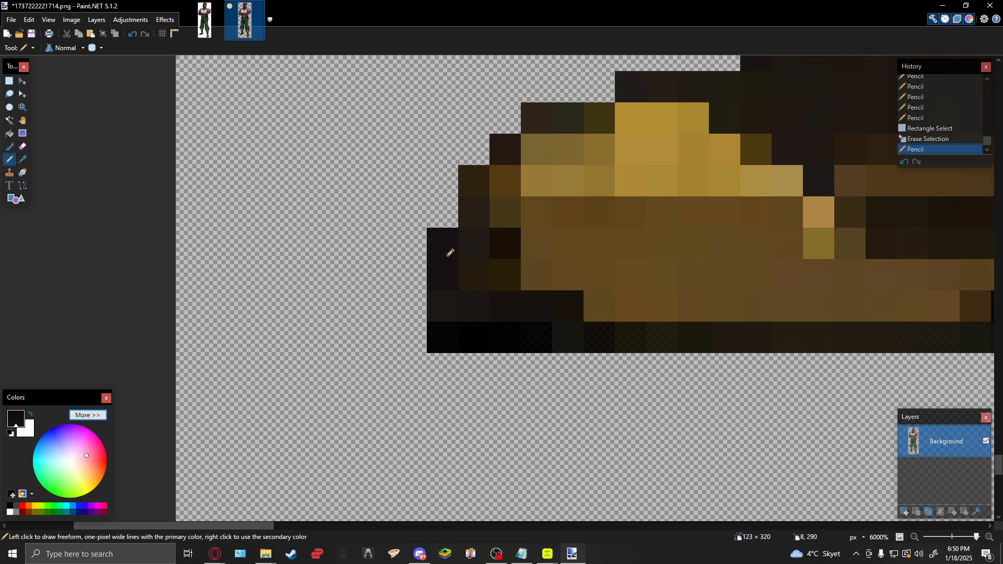
Erase the two black pixels at the front end of the left boot's sole.
{"action": "key", "text": "s"}
{"action": "left_click_drag", "start_coordinate": [440, 336], "coordinate": [477, 343]}
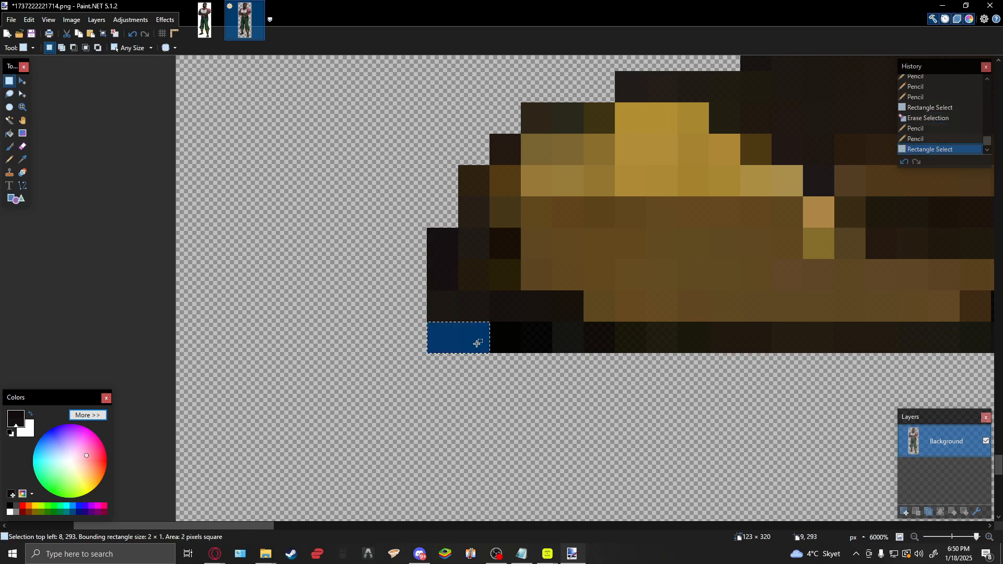
{"action": "key", "text": "Delete"}
{"action": "scroll", "coordinate": [517, 293], "scroll_direction": "down", "scroll_amount": 10}
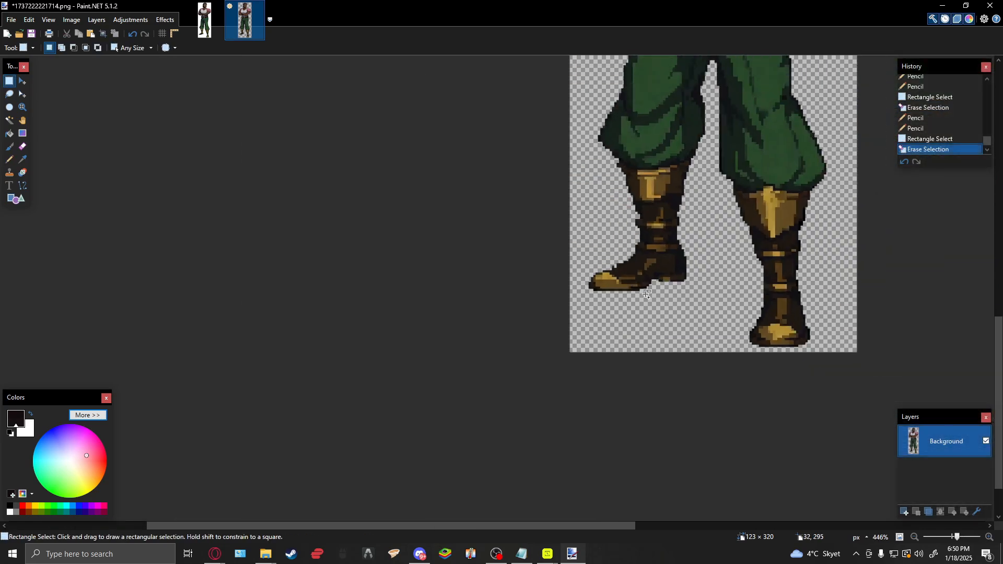
Erase the remaining three-pixel column protruding from the front of the left boot's toe.
{"action": "scroll", "coordinate": [533, 302], "scroll_direction": "up", "scroll_amount": 8}
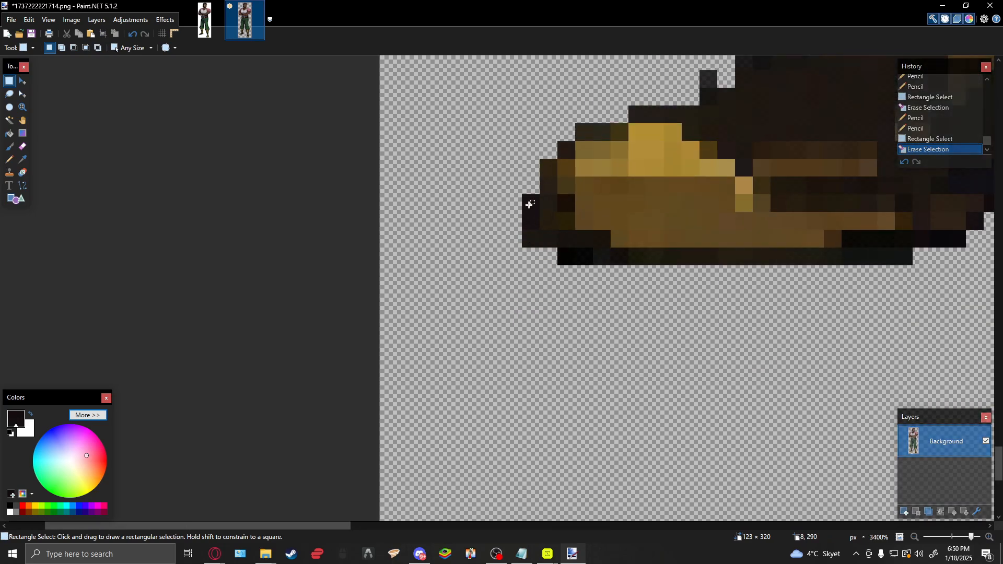
{"action": "left_click_drag", "start_coordinate": [529, 204], "coordinate": [540, 247]}
{"action": "key", "text": "Delete"}
{"action": "scroll", "coordinate": [609, 262], "scroll_direction": "down", "scroll_amount": 5}
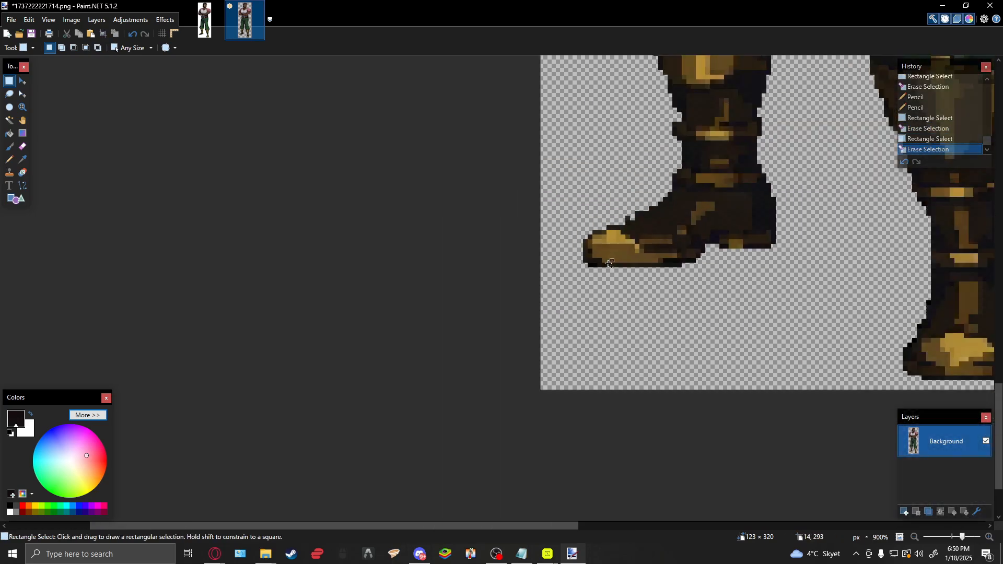
{"action": "scroll", "coordinate": [609, 263], "scroll_direction": "down", "scroll_amount": 3}
Pencil two dark pixels at the lower front of the left boot's toe, just above the sole.
{"action": "scroll", "coordinate": [437, 255], "scroll_direction": "up", "scroll_amount": 8}
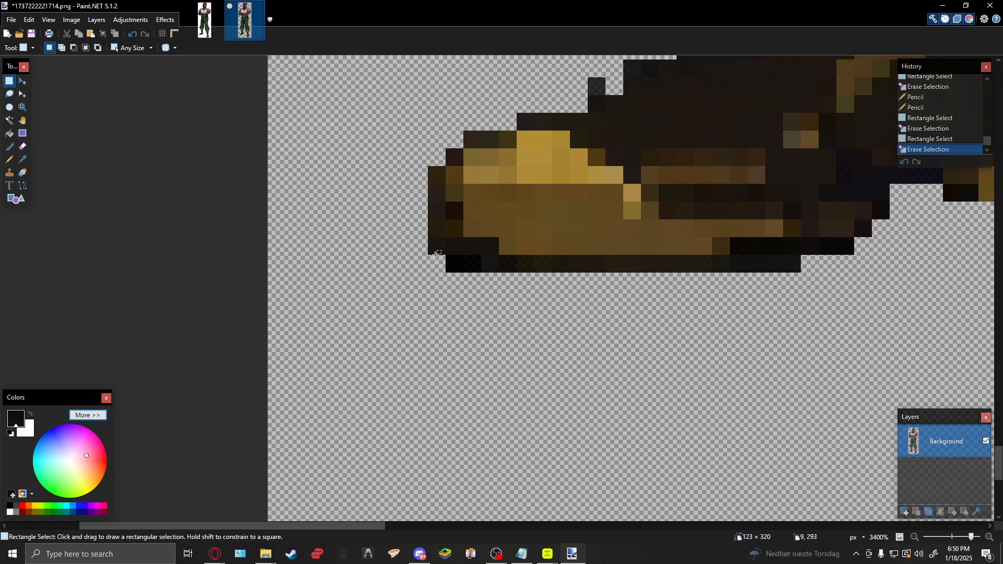
{"action": "key", "text": "k"}
{"action": "key", "text": "p"}
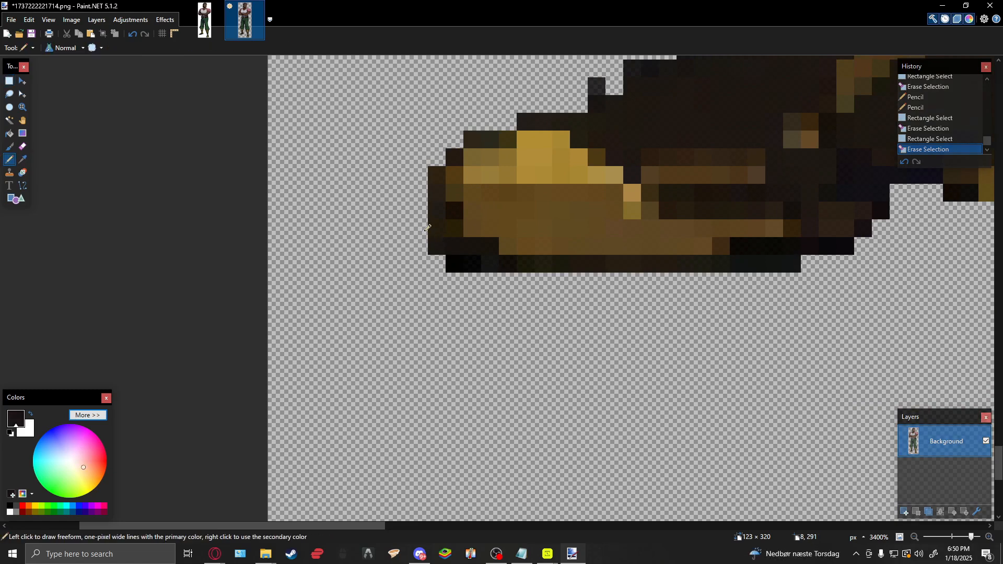
{"action": "left_click_drag", "start_coordinate": [419, 228], "coordinate": [432, 236]}
{"action": "scroll", "coordinate": [446, 244], "scroll_direction": "down", "scroll_amount": 7}
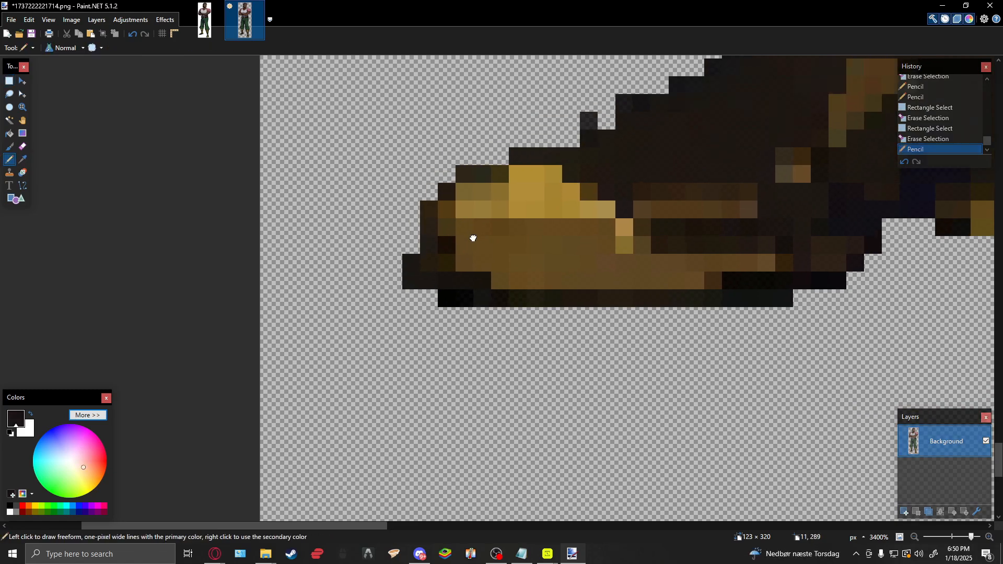
Select a narrow strip near the left boot, paste the copied pixels and clear the selection.
{"action": "scroll", "coordinate": [514, 296], "scroll_direction": "up", "scroll_amount": 10}
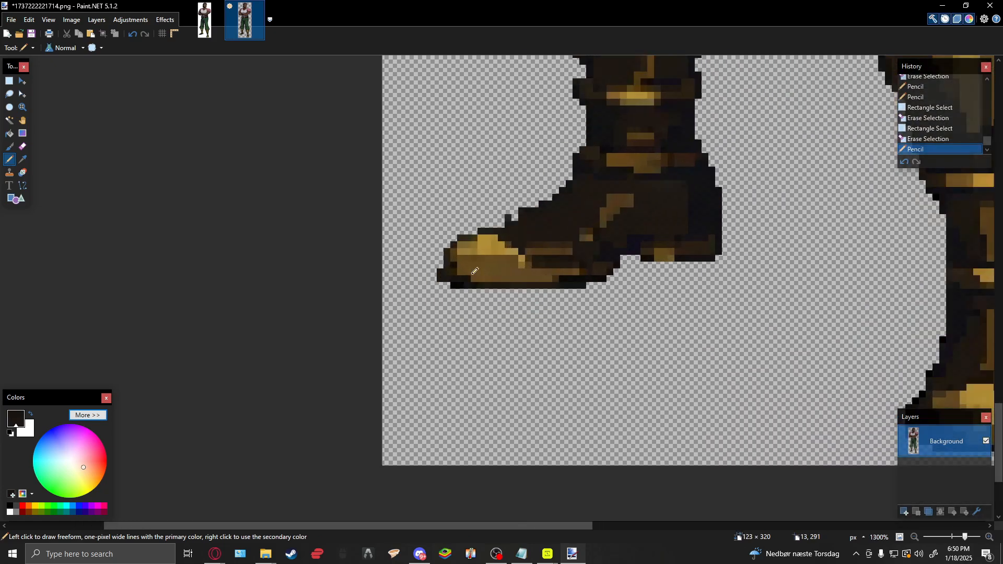
{"action": "scroll", "coordinate": [601, 287], "scroll_direction": "down", "scroll_amount": 2}
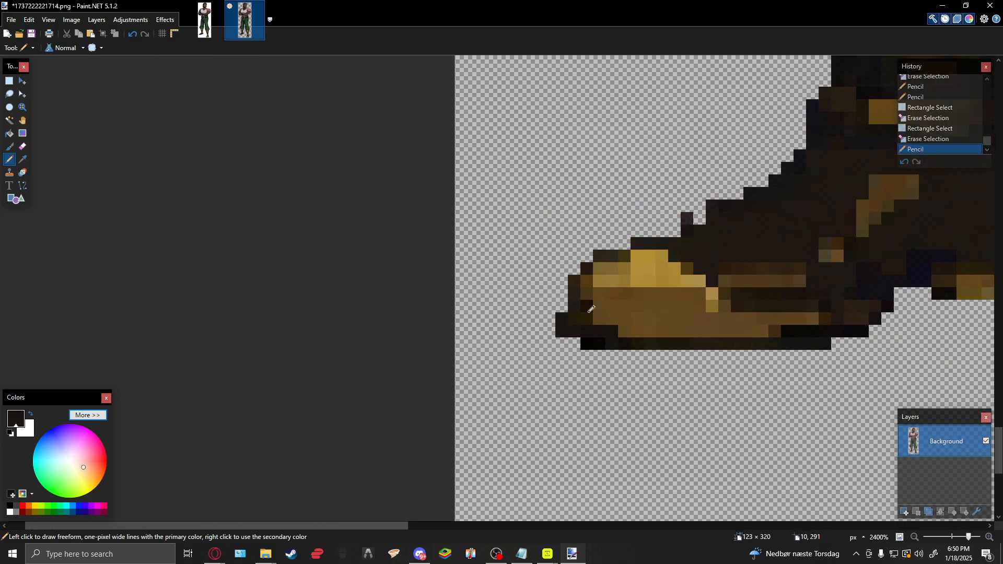
{"action": "scroll", "coordinate": [587, 299], "scroll_direction": "up", "scroll_amount": 2}
{"action": "key", "text": "s"}
{"action": "left_click_drag", "start_coordinate": [544, 237], "coordinate": [546, 329]}
{"action": "key", "text": "ctrl+v"}
{"action": "key", "text": "ctrl+d"}
Erase the stray pixel protruding above the left boot's instep behind the gold toe cap.
{"action": "scroll", "coordinate": [538, 308], "scroll_direction": "up", "scroll_amount": 3}
{"action": "scroll", "coordinate": [538, 308], "scroll_direction": "right", "scroll_amount": 3}
{"action": "key", "text": "s"}
{"action": "left_click_drag", "start_coordinate": [700, 240], "coordinate": [569, 209]}
{"action": "key", "text": "Delete"}
{"action": "scroll", "coordinate": [589, 298], "scroll_direction": "down", "scroll_amount": 6}
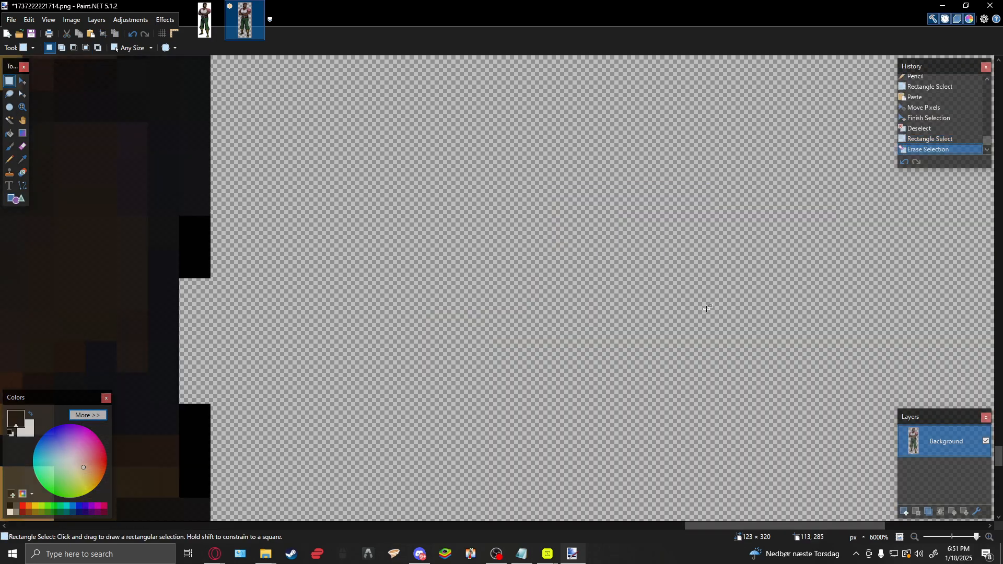
Erase the protruding corner pixel on the left boot's instep outline to even its stair-step slope.
{"action": "scroll", "coordinate": [590, 298], "scroll_direction": "up", "scroll_amount": 8}
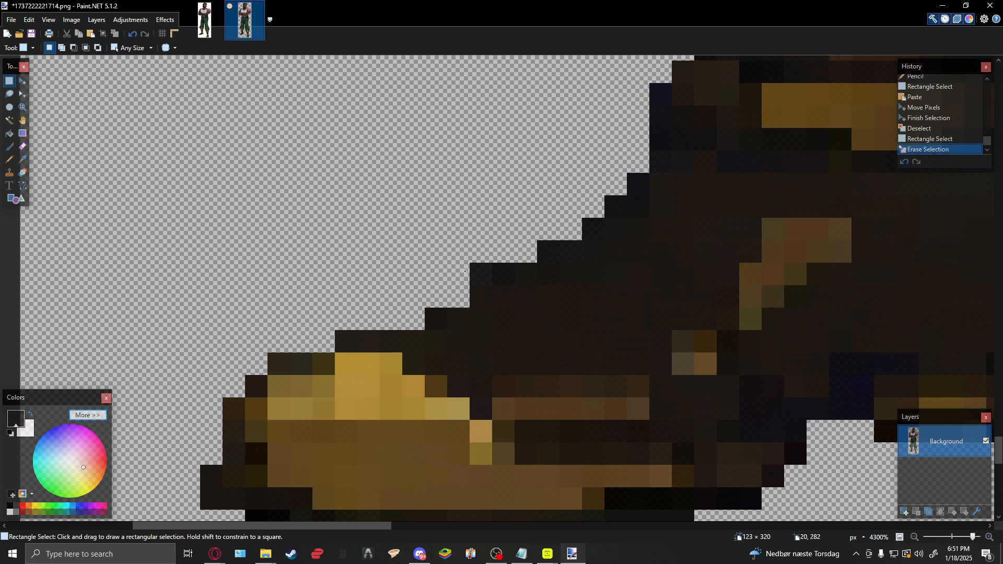
{"action": "left_click_drag", "start_coordinate": [431, 222], "coordinate": [486, 277]}
{"action": "key", "text": "Delete"}
{"action": "scroll", "coordinate": [485, 313], "scroll_direction": "right", "scroll_amount": 3}
{"action": "scroll", "coordinate": [477, 396], "scroll_direction": "up", "scroll_amount": 3}
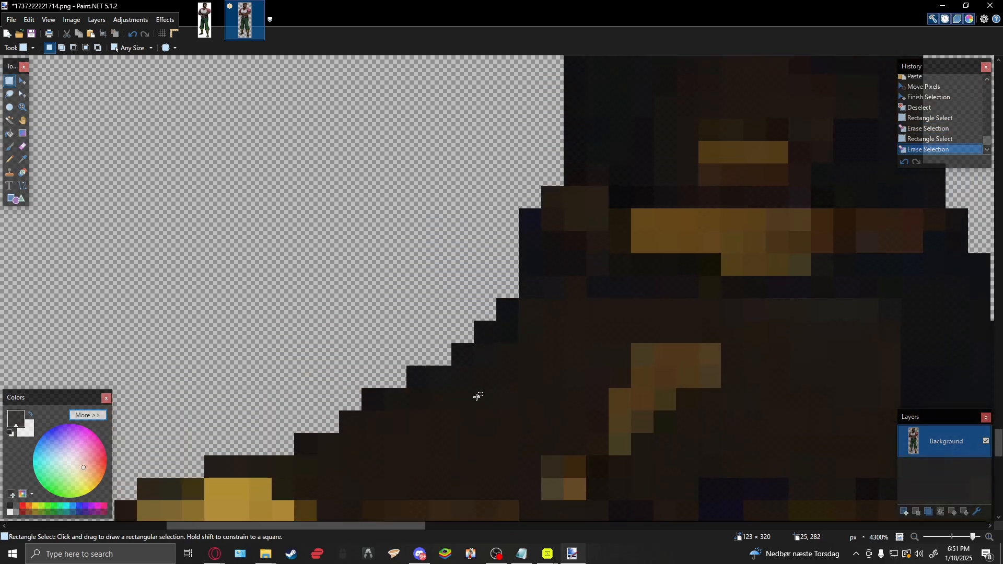
Erase the protruding edge pixel at the boot's ankle and darken two outline pixels beside the ankle strap with the Pencil tool.
{"action": "left_click_drag", "start_coordinate": [530, 226], "coordinate": [505, 198]}
{"action": "key", "text": "Delete"}
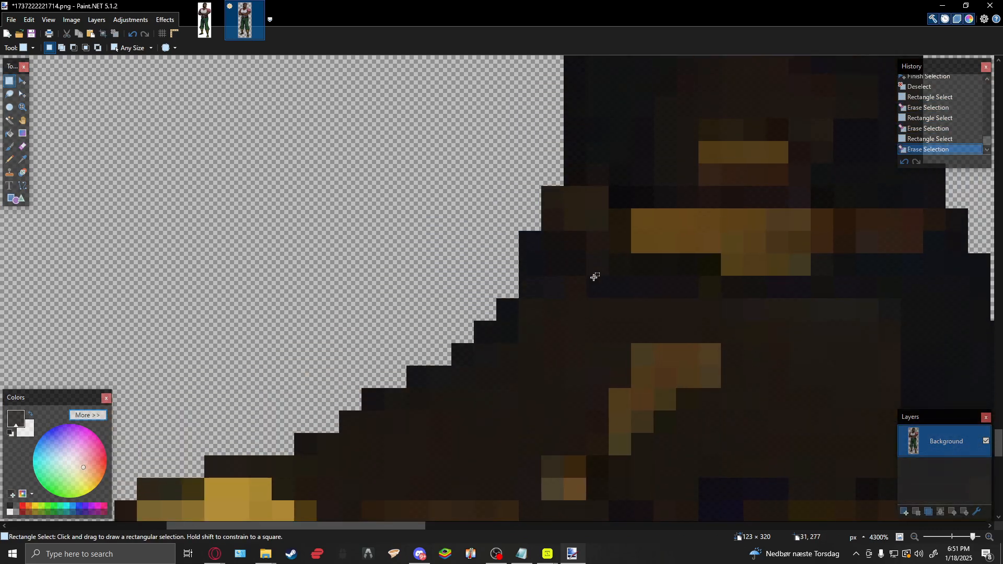
{"action": "key", "text": "p"}
{"action": "left_click", "coordinate": [548, 196]}
{"action": "left_click", "coordinate": [551, 220]}
{"action": "scroll", "coordinate": [541, 123], "scroll_direction": "down", "scroll_amount": 5}
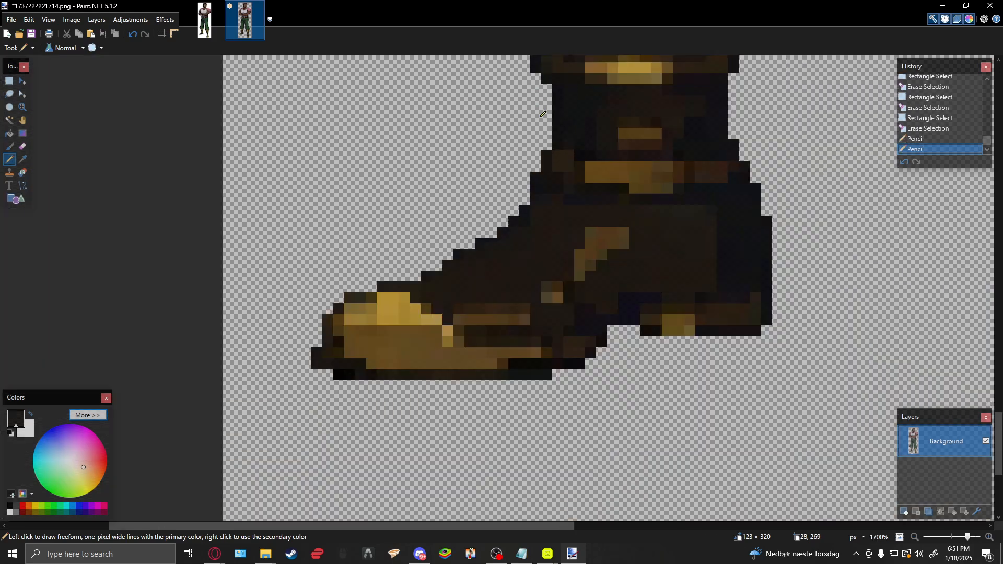
Pencil dark pixels onto the outline just above the boot's ankle and erase the stray strip of pixels beside it.
{"action": "scroll", "coordinate": [565, 249], "scroll_direction": "up", "scroll_amount": 3}
{"action": "scroll", "coordinate": [565, 248], "scroll_direction": "up", "scroll_amount": 2}
{"action": "left_click", "coordinate": [551, 226]}
{"action": "left_click", "coordinate": [572, 236]}
{"action": "key", "text": "s"}
{"action": "left_click_drag", "start_coordinate": [544, 230], "coordinate": [563, 337]}
{"action": "key", "text": "Delete"}
Fill in the left outline of the boot shaft with dark pencil pixels from the ankle up to the gold cuff.
{"action": "scroll", "coordinate": [582, 382], "scroll_direction": "up", "scroll_amount": 3}
{"action": "key", "text": "p"}
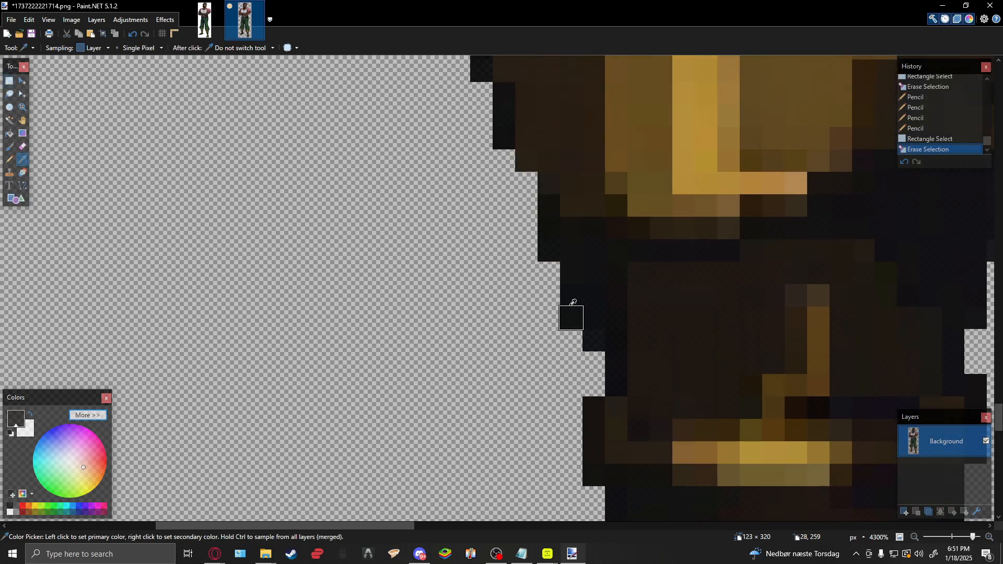
{"action": "left_click", "coordinate": [594, 340]}
{"action": "scroll", "coordinate": [489, 231], "scroll_direction": "up", "scroll_amount": 2}
{"action": "scroll", "coordinate": [490, 231], "scroll_direction": "left", "scroll_amount": 1}
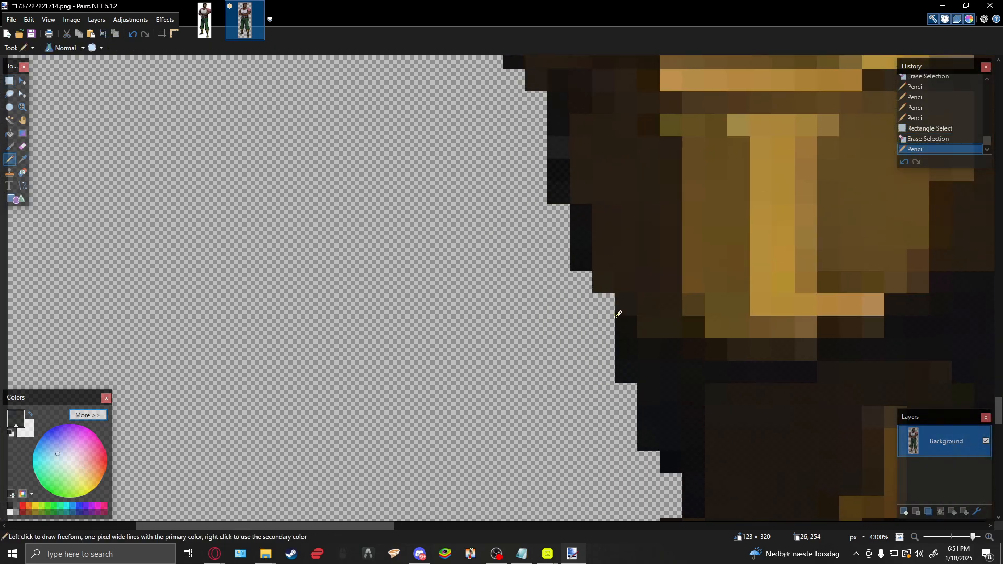
{"action": "left_click_drag", "start_coordinate": [622, 306], "coordinate": [596, 277]}
{"action": "scroll", "coordinate": [634, 329], "scroll_direction": "up", "scroll_amount": 3}
{"action": "scroll", "coordinate": [633, 329], "scroll_direction": "left", "scroll_amount": 1}
{"action": "left_click", "coordinate": [616, 291]}
{"action": "left_click", "coordinate": [613, 262]}
Darken the outline where the boot top meets the trouser leg and erase the stray pixels jutting out there.
{"action": "scroll", "coordinate": [657, 351], "scroll_direction": "up", "scroll_amount": 2}
{"action": "scroll", "coordinate": [656, 351], "scroll_direction": "left", "scroll_amount": 1}
{"action": "left_click", "coordinate": [635, 326]}
{"action": "left_click", "coordinate": [612, 281]}
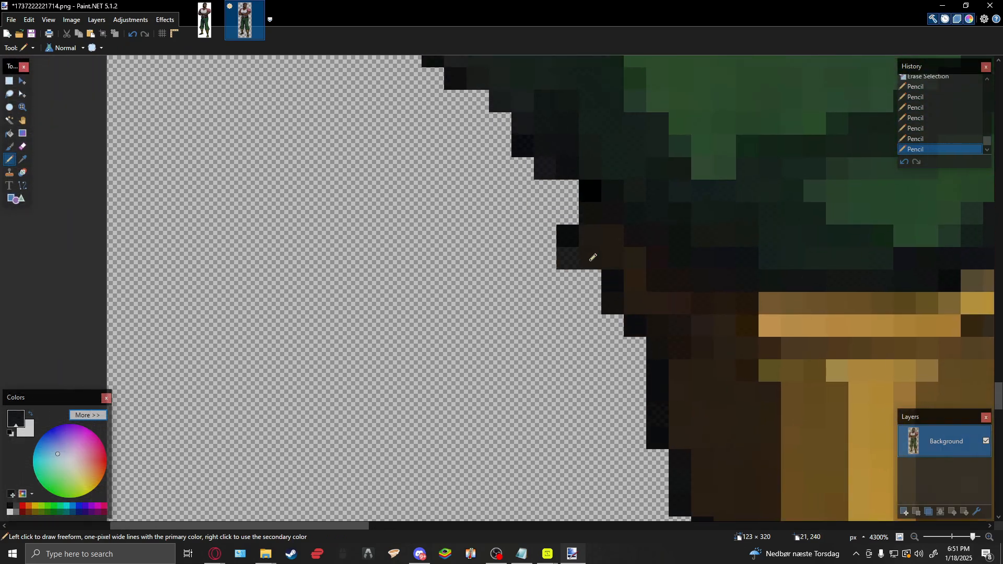
{"action": "left_click_drag", "start_coordinate": [586, 259], "coordinate": [589, 233]}
{"action": "key", "text": "s"}
{"action": "left_click_drag", "start_coordinate": [575, 289], "coordinate": [535, 181]}
{"action": "key", "text": "Delete"}
Sample black from the trouser outline and pencil it onto the lower-left edge of the baggy green trouser leg.
{"action": "scroll", "coordinate": [632, 342], "scroll_direction": "up", "scroll_amount": 2}
{"action": "scroll", "coordinate": [632, 342], "scroll_direction": "left", "scroll_amount": 1}
{"action": "scroll", "coordinate": [632, 342], "scroll_direction": "down", "scroll_amount": 3}
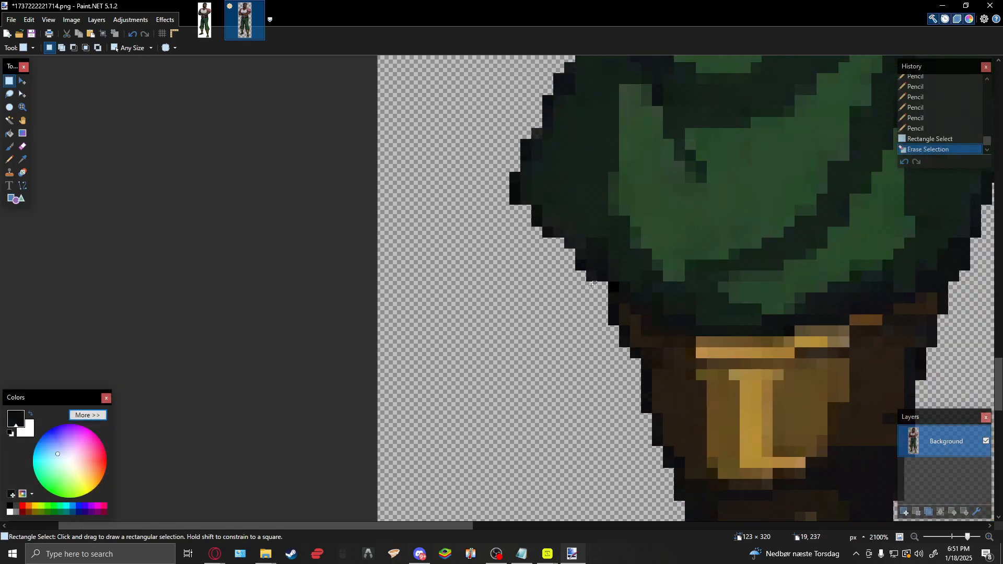
{"action": "key", "text": "k"}
{"action": "left_click", "coordinate": [580, 264]}
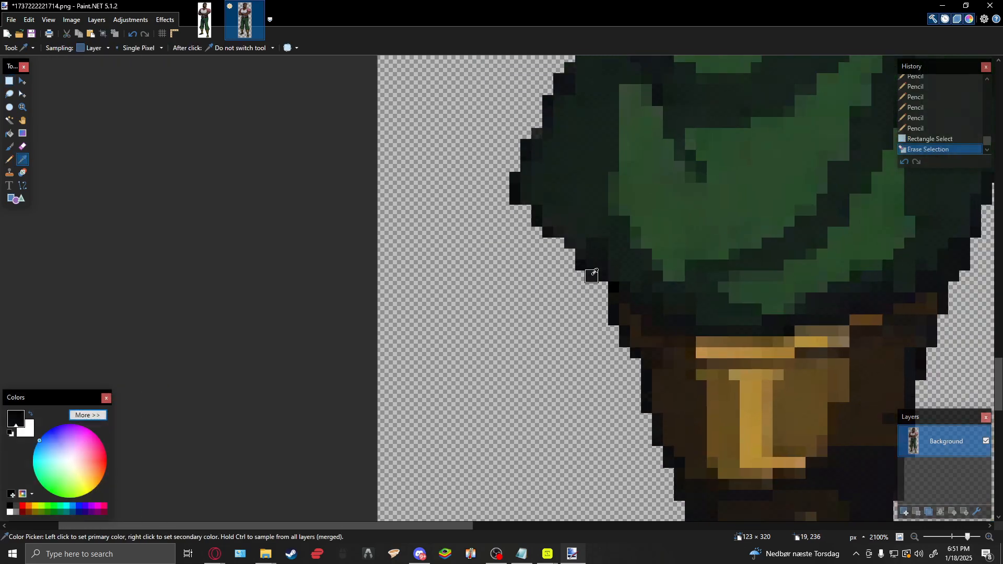
{"action": "key", "text": "p"}
{"action": "left_click", "coordinate": [571, 253]}
{"action": "left_click", "coordinate": [570, 253]}
{"action": "left_click", "coordinate": [560, 235]}
Pencil black pixels around the outermost point of the baggy trouser leg and up the diagonal edge above it.
{"action": "scroll", "coordinate": [560, 235], "scroll_direction": "up", "scroll_amount": 3}
{"action": "scroll", "coordinate": [559, 235], "scroll_direction": "left", "scroll_amount": 2}
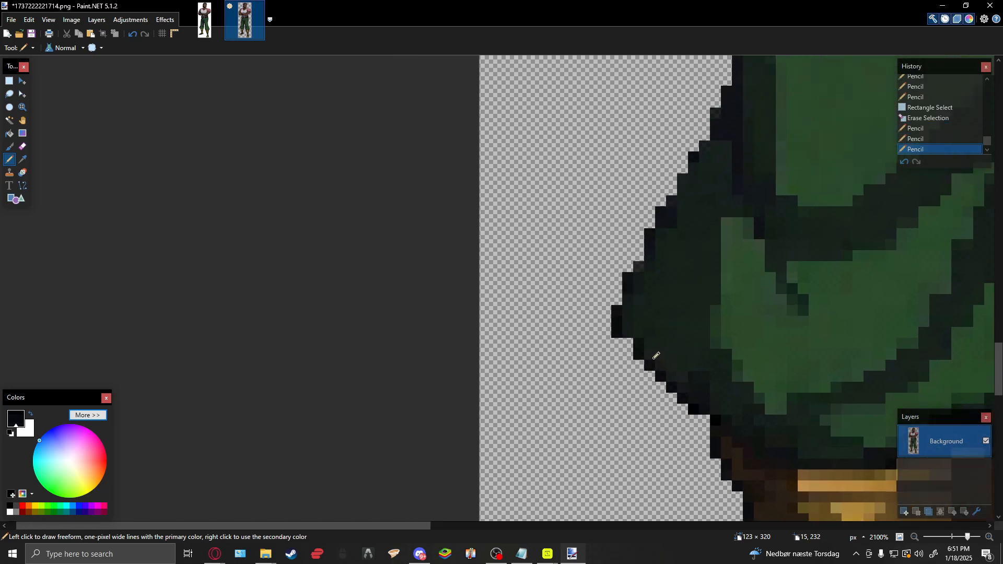
{"action": "left_click", "coordinate": [629, 340]}
{"action": "left_click", "coordinate": [617, 299]}
{"action": "scroll", "coordinate": [632, 287], "scroll_direction": "up", "scroll_amount": 1}
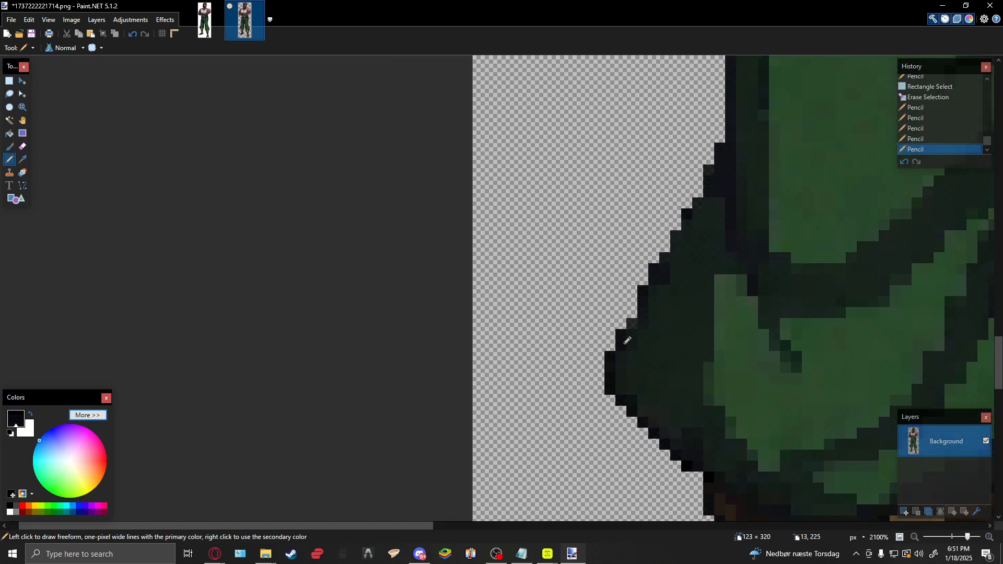
{"action": "left_click", "coordinate": [663, 267]}
{"action": "left_click", "coordinate": [666, 258]}
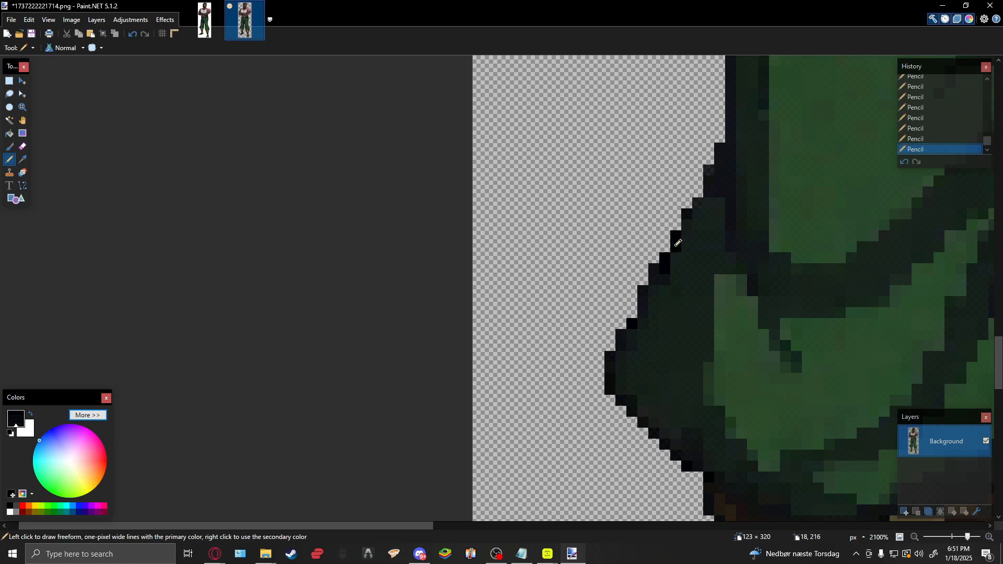
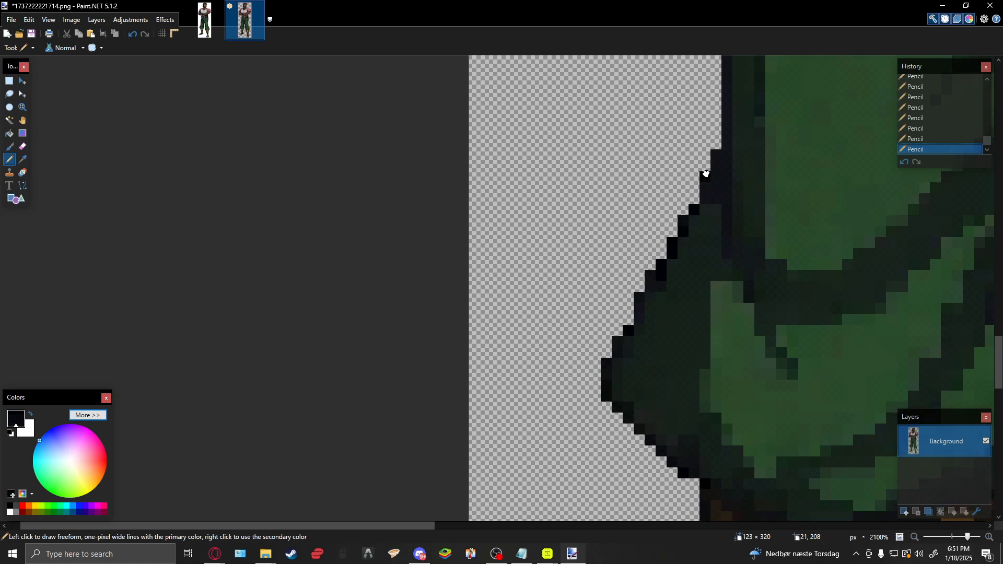
Blacken the vertical outline along the left thigh of the green trousers, covering the semi-transparent column of pixels.
{"action": "scroll", "coordinate": [714, 160], "scroll_direction": "up", "scroll_amount": 3}
{"action": "scroll", "coordinate": [611, 336], "scroll_direction": "right", "scroll_amount": 2}
{"action": "left_click", "coordinate": [580, 355]}
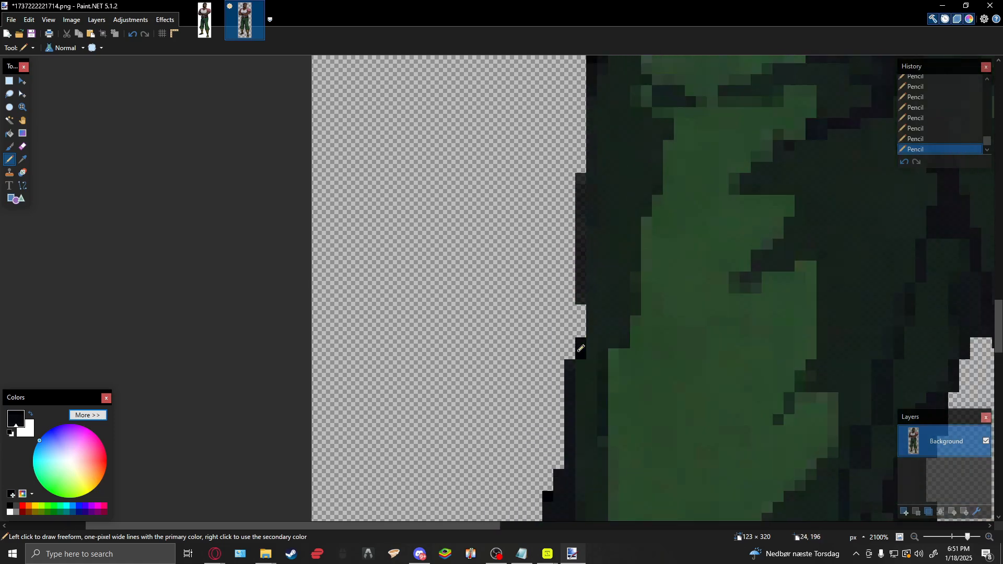
{"action": "scroll", "coordinate": [595, 299], "scroll_direction": "down", "scroll_amount": 6}
{"action": "scroll", "coordinate": [611, 335], "scroll_direction": "up", "scroll_amount": 7}
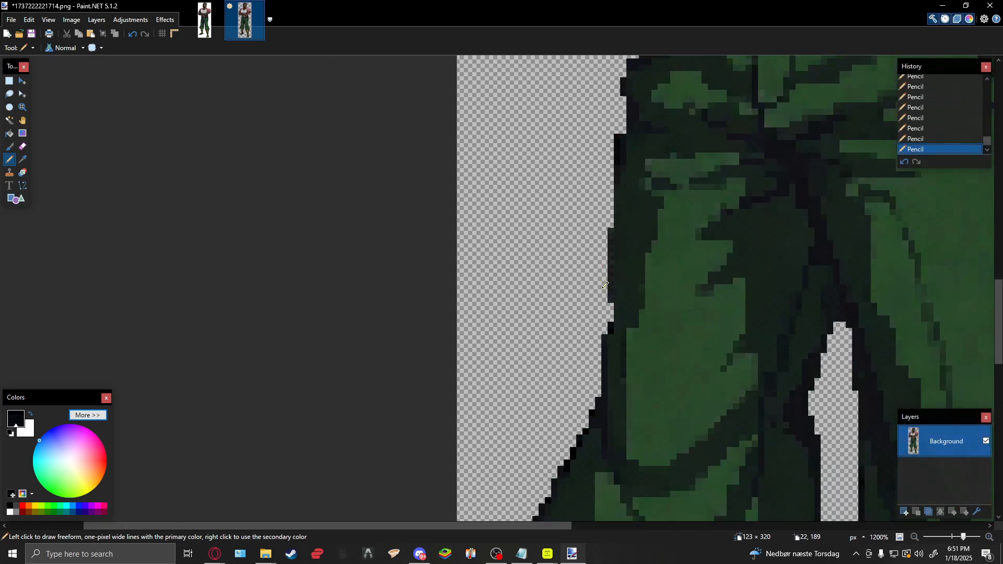
{"action": "left_click_drag", "start_coordinate": [616, 353], "coordinate": [618, 155]}
{"action": "scroll", "coordinate": [620, 199], "scroll_direction": "up", "scroll_amount": 3}
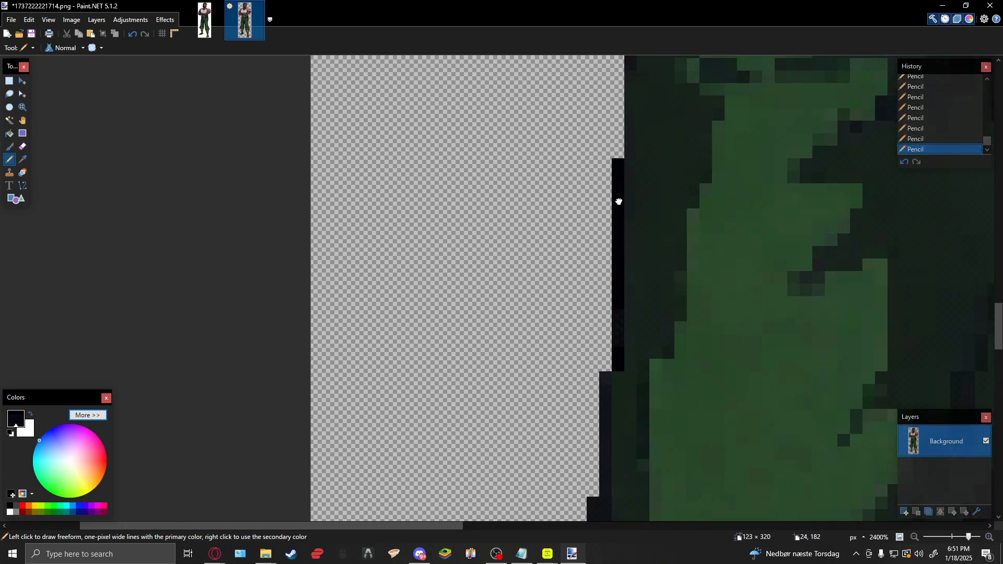
{"action": "scroll", "coordinate": [627, 387], "scroll_direction": "down", "scroll_amount": 5}
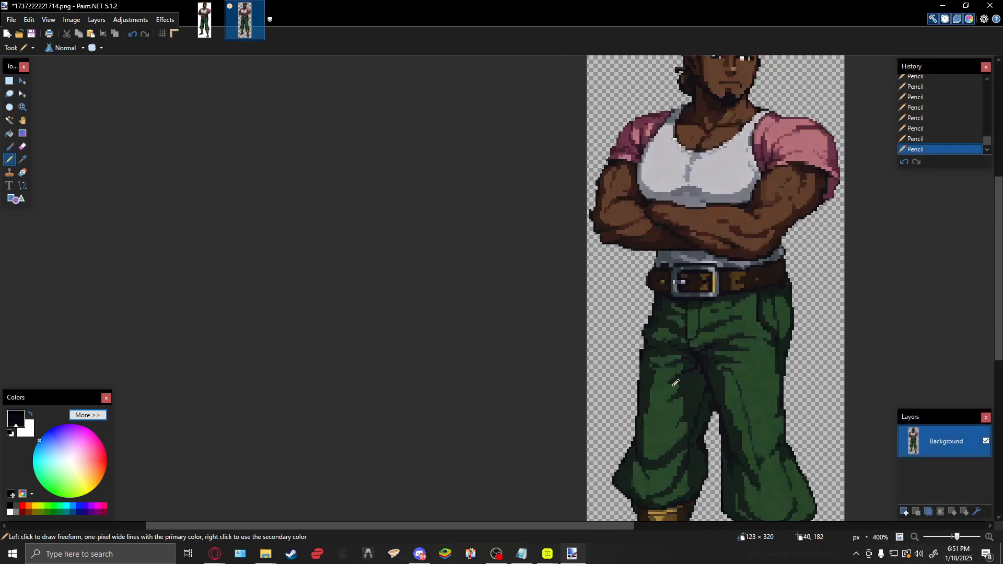
Erase the stray column of pixels outside the left thigh's outline.
{"action": "scroll", "coordinate": [627, 324], "scroll_direction": "up", "scroll_amount": 6}
{"action": "key", "text": "s"}
{"action": "mouse_move", "coordinate": [599, 247]}
{"action": "left_mouse_down"}
{"action": "mouse_move", "coordinate": [607, 275]}
{"action": "mouse_move", "coordinate": [623, 246]}
{"action": "mouse_move", "coordinate": [621, 217]}
{"action": "mouse_move", "coordinate": [635, 446]}
{"action": "left_mouse_up"}
{"action": "key", "text": "Delete"}
{"action": "key", "text": "p"}
{"action": "scroll", "coordinate": [658, 318], "scroll_direction": "down", "scroll_amount": 10}
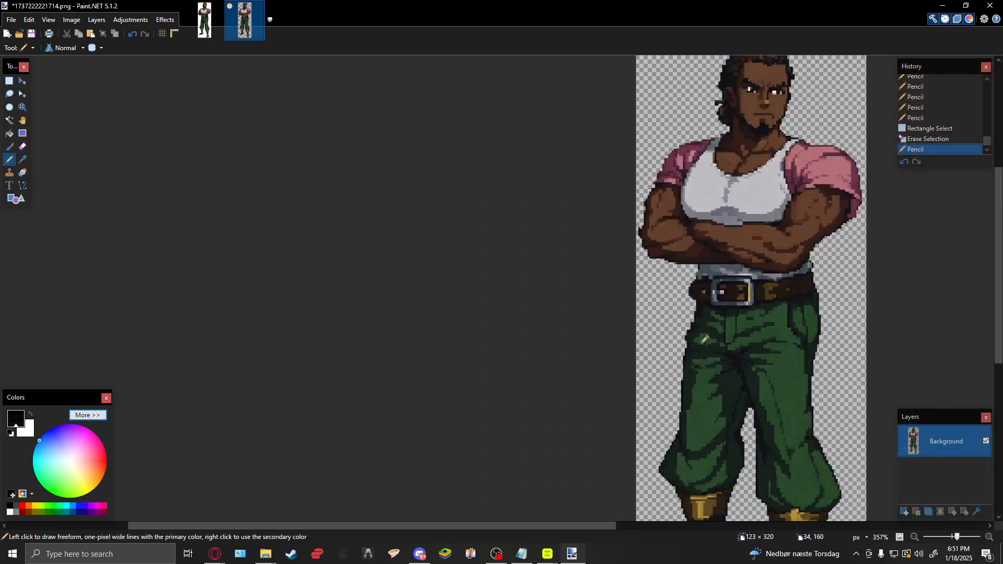
Erase the stray pixels outside the trouser outline at the left hip.
{"action": "scroll", "coordinate": [690, 345], "scroll_direction": "up", "scroll_amount": 8}
{"action": "key", "text": "s"}
{"action": "left_click_drag", "start_coordinate": [621, 236], "coordinate": [631, 332]}
{"action": "key", "text": "Delete"}
{"action": "key", "text": "Delete"}
{"action": "key", "text": "p"}
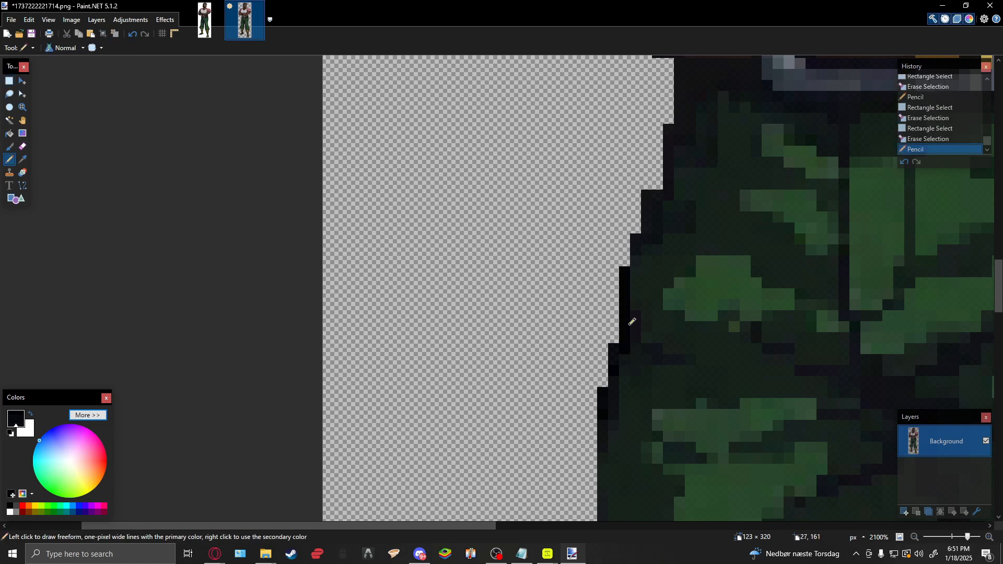
Pencil the black outline up the left hip toward the belt and erase the leftover pixels outside it.
{"action": "left_click", "coordinate": [640, 260]}
{"action": "scroll", "coordinate": [637, 261], "scroll_direction": "up", "scroll_amount": 2}
{"action": "mouse_move", "coordinate": [622, 318]}
{"action": "left_mouse_down"}
{"action": "mouse_move", "coordinate": [619, 265]}
{"action": "mouse_move", "coordinate": [594, 282]}
{"action": "mouse_move", "coordinate": [609, 283]}
{"action": "mouse_move", "coordinate": [552, 452]}
{"action": "left_mouse_up"}
{"action": "key", "text": "s"}
{"action": "key", "text": "Delete"}
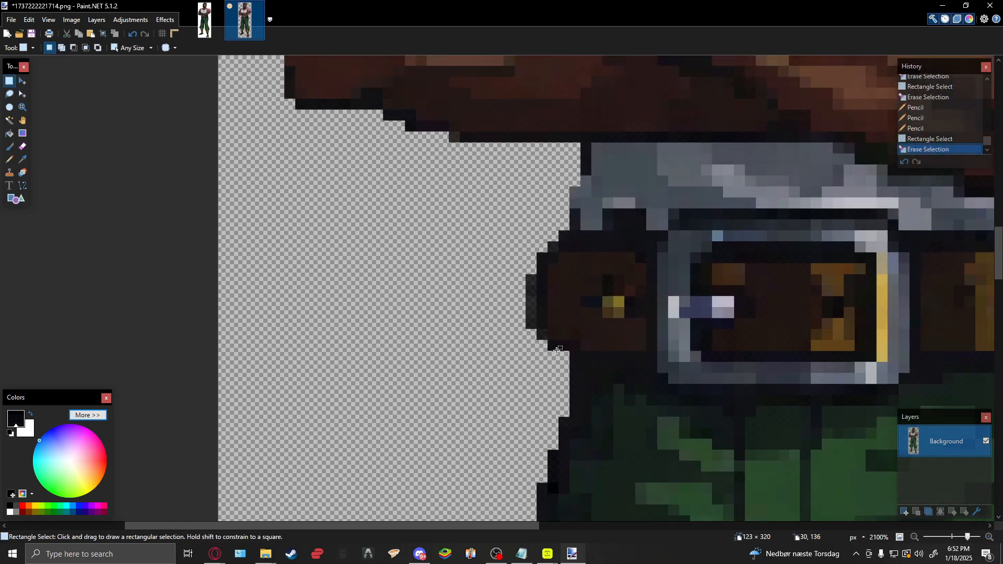
Erase the semi-transparent stray pixels outside the left tip of the belt.
{"action": "scroll", "coordinate": [560, 346], "scroll_direction": "down", "scroll_amount": 4}
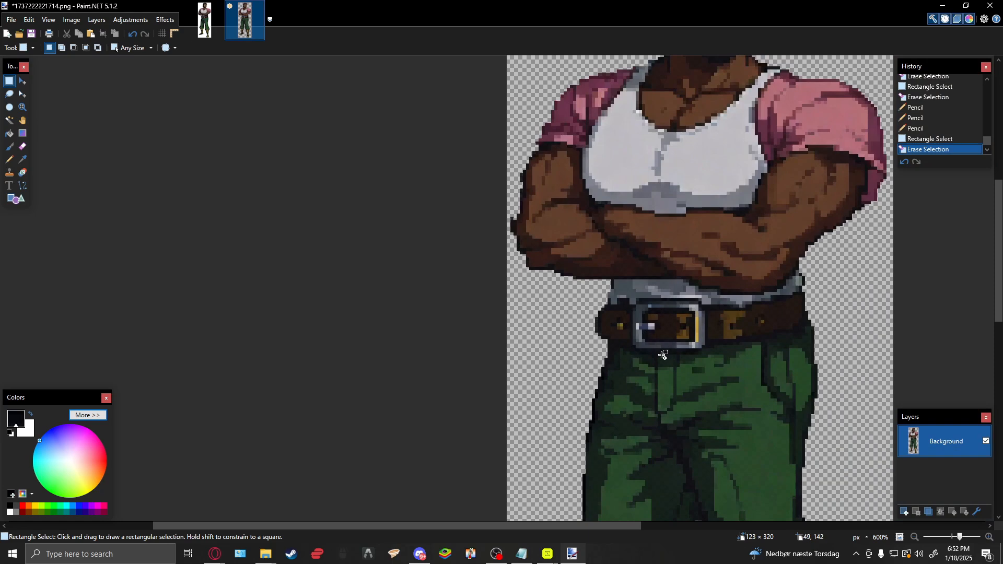
{"action": "scroll", "coordinate": [582, 257], "scroll_direction": "up", "scroll_amount": 4}
{"action": "mouse_move", "coordinate": [581, 256]}
{"action": "left_mouse_down"}
{"action": "mouse_move", "coordinate": [592, 324]}
{"action": "mouse_move", "coordinate": [603, 324]}
{"action": "left_mouse_up"}
{"action": "key", "text": "Delete"}
{"action": "key", "text": "Delete"}
{"action": "key", "text": "p"}
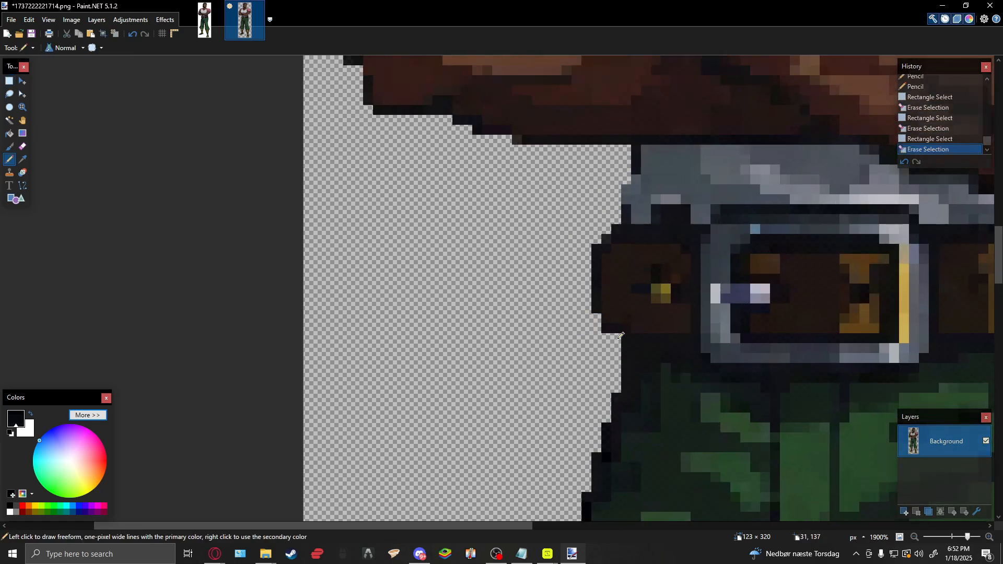
Sample the dark outline colour at the belt tip and pencil in the missing outline pixels around it.
{"action": "key", "text": "k"}
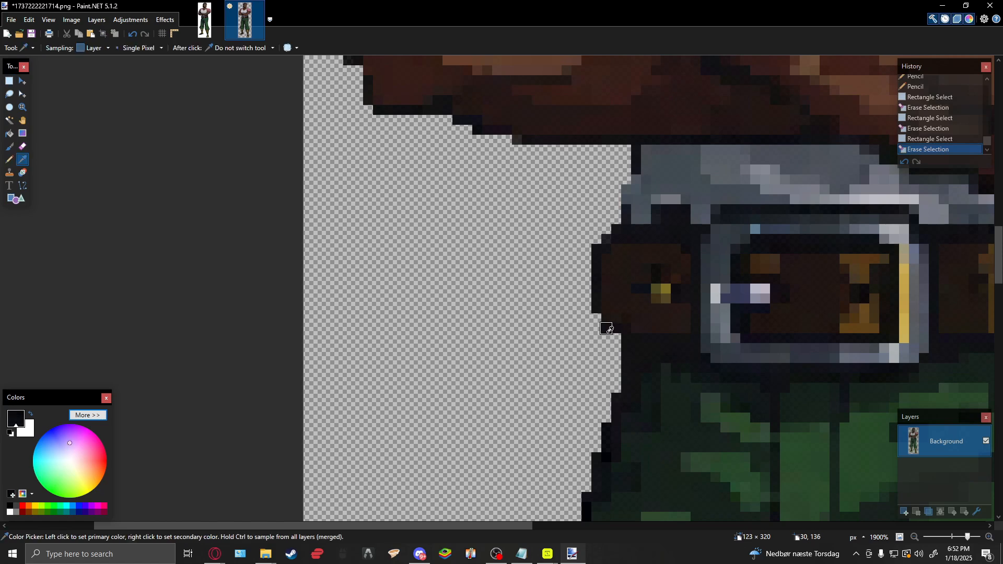
{"action": "key", "text": "p"}
{"action": "left_click", "coordinate": [601, 314]}
{"action": "left_click", "coordinate": [601, 313]}
{"action": "scroll", "coordinate": [604, 314], "scroll_direction": "up", "scroll_amount": 3}
{"action": "left_click", "coordinate": [602, 353]}
{"action": "scroll", "coordinate": [616, 350], "scroll_direction": "up", "scroll_amount": 1}
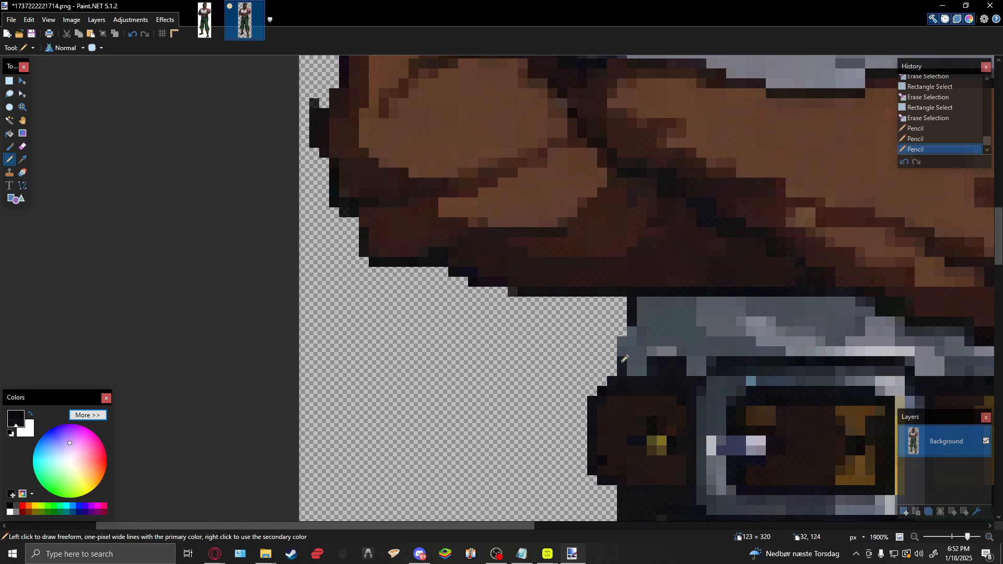
Sample a dark outline colour and pencil it down the left edge of the grey shirt strip above the belt.
{"action": "key", "text": "k"}
{"action": "key", "text": "p"}
{"action": "left_click", "coordinate": [628, 346]}
{"action": "left_click", "coordinate": [628, 345]}
{"action": "left_click", "coordinate": [631, 334]}
{"action": "left_click", "coordinate": [633, 328]}
{"action": "scroll", "coordinate": [616, 366], "scroll_direction": "up", "scroll_amount": 3}
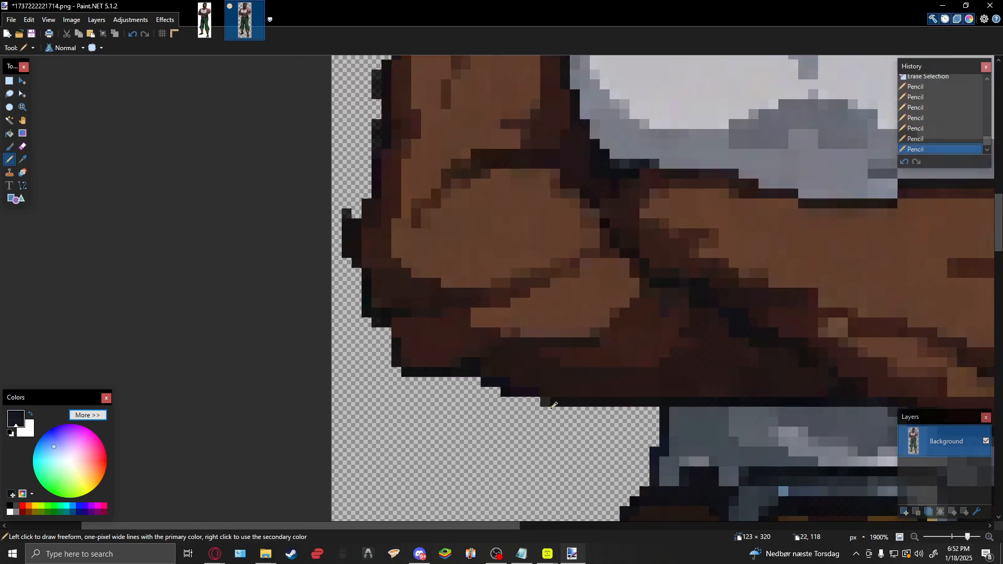
Sample the dark outline colour under the crossed forearm and pencil it into the forearm's lower edge.
{"action": "key", "text": "k"}
{"action": "left_click", "coordinate": [557, 399]}
{"action": "key", "text": "p"}
{"action": "left_click", "coordinate": [549, 392]}
{"action": "scroll", "coordinate": [641, 377], "scroll_direction": "left", "scroll_amount": 3}
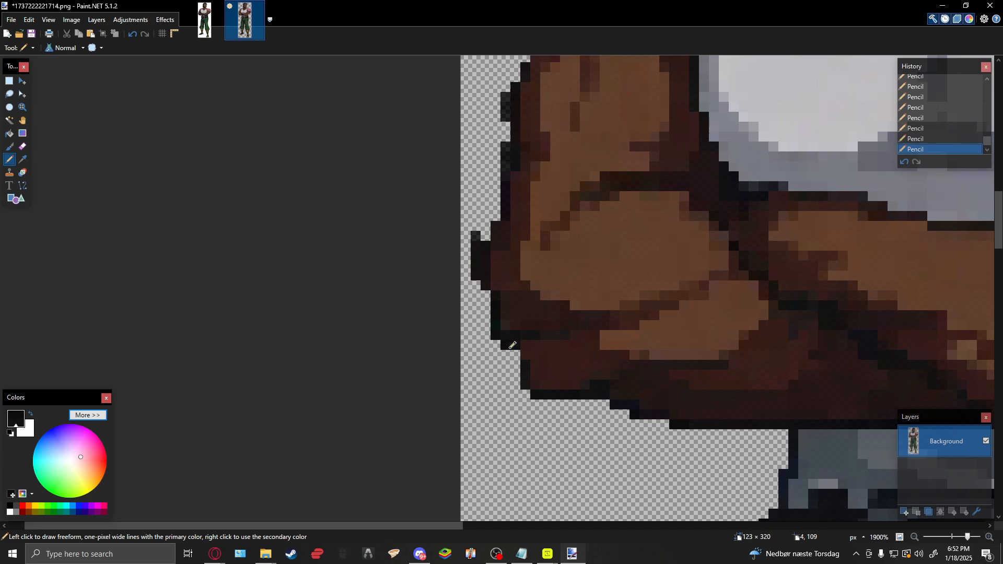
Erase the stray dark pixels sticking out from the left elbow.
{"action": "scroll", "coordinate": [520, 354], "scroll_direction": "up", "scroll_amount": 5}
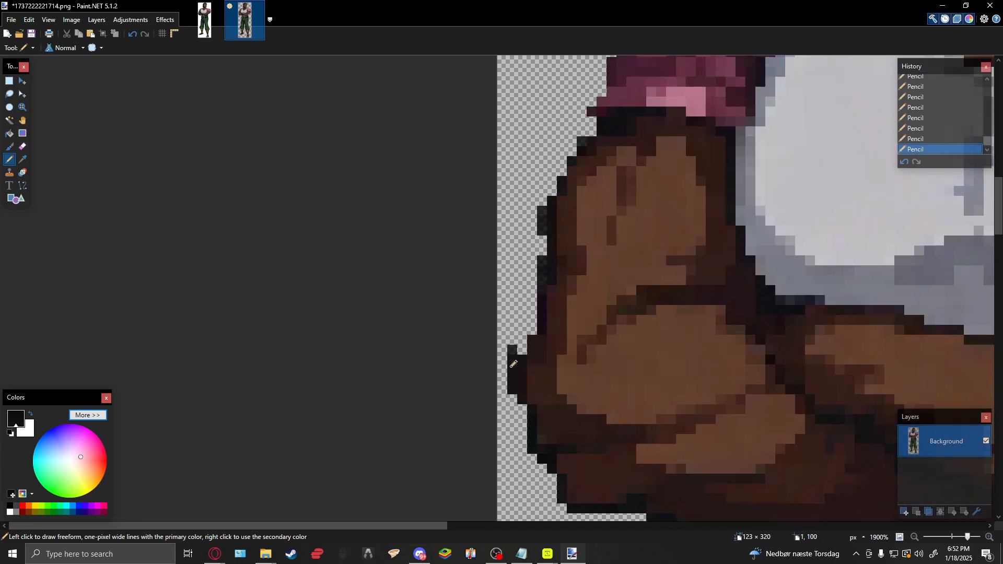
{"action": "key", "text": "s"}
{"action": "left_click_drag", "start_coordinate": [498, 336], "coordinate": [508, 385]}
{"action": "key", "text": "Delete"}
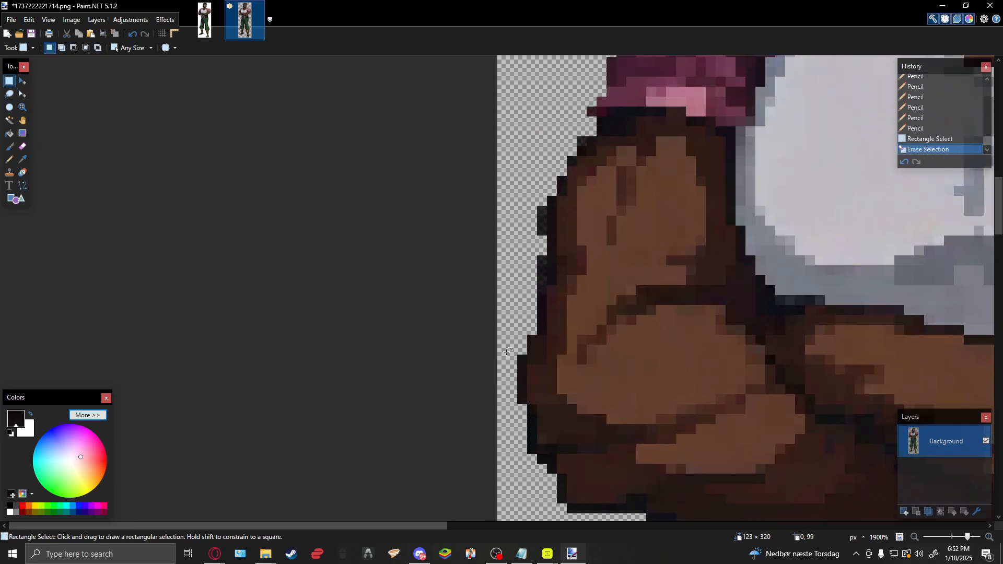
Pencil dark outline pixels up the left edge of the arm, from the elbow toward the upper arm.
{"action": "key", "text": "p"}
{"action": "left_click", "coordinate": [532, 339]}
{"action": "left_click", "coordinate": [532, 329]}
{"action": "left_click", "coordinate": [543, 313]}
{"action": "left_click", "coordinate": [544, 282]}
{"action": "left_click", "coordinate": [546, 264]}
{"action": "left_click", "coordinate": [532, 301]}
{"action": "left_click", "coordinate": [544, 256]}
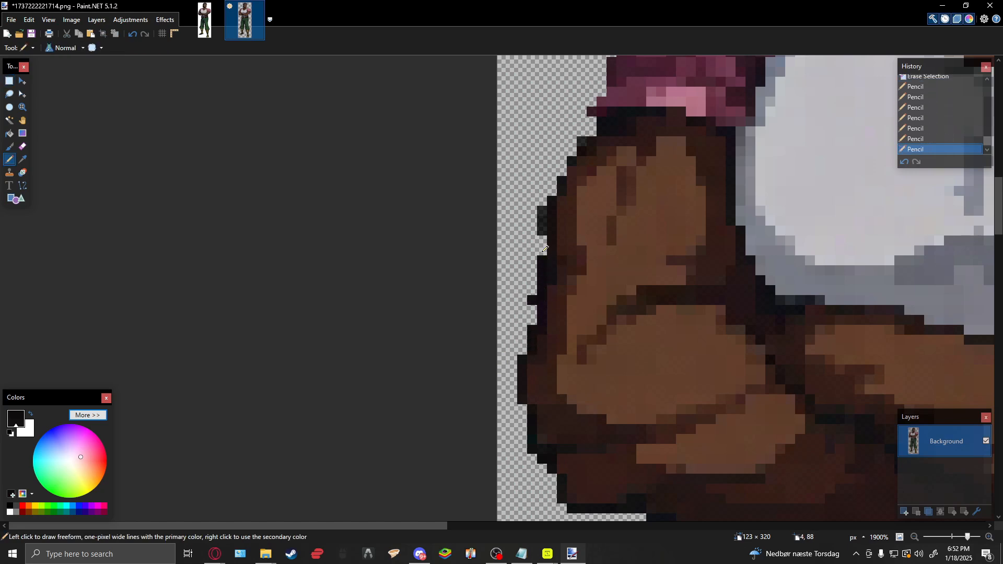
Erase the misplaced dark pixel beside the left arm and the semi-transparent pixels further up its edge.
{"action": "key", "text": "s"}
{"action": "mouse_move", "coordinate": [533, 305]}
{"action": "left_mouse_down"}
{"action": "mouse_move", "coordinate": [522, 323]}
{"action": "mouse_move", "coordinate": [530, 278]}
{"action": "mouse_move", "coordinate": [522, 306]}
{"action": "left_mouse_up"}
{"action": "key", "text": "Delete"}
{"action": "mouse_move", "coordinate": [539, 246]}
{"action": "left_mouse_down"}
{"action": "mouse_move", "coordinate": [546, 182]}
{"action": "mouse_move", "coordinate": [457, 316]}
{"action": "left_mouse_up"}
{"action": "key", "text": "Delete"}
{"action": "key", "text": "p"}
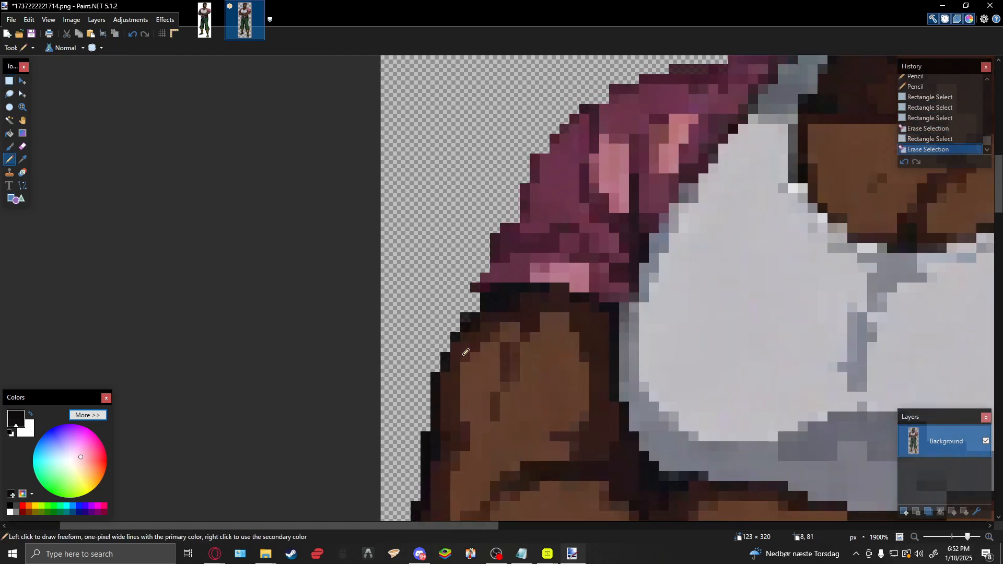
Pencil the dark outline up the arm to the pink sleeve hem and erase the stray pixel beside the hem.
{"action": "left_click", "coordinate": [461, 345]}
{"action": "left_click", "coordinate": [468, 322]}
{"action": "left_click", "coordinate": [475, 307]}
{"action": "left_click_drag", "start_coordinate": [482, 293], "coordinate": [502, 340]}
{"action": "key", "text": "s"}
{"action": "left_click_drag", "start_coordinate": [493, 346], "coordinate": [491, 337]}
{"action": "key", "text": "Delete"}
Sample the dark maroon at the left sleeve's edge and pencil it along the sleeve's upper outline.
{"action": "scroll", "coordinate": [470, 360], "scroll_direction": "up", "scroll_amount": 5}
{"action": "scroll", "coordinate": [470, 360], "scroll_direction": "right", "scroll_amount": 5}
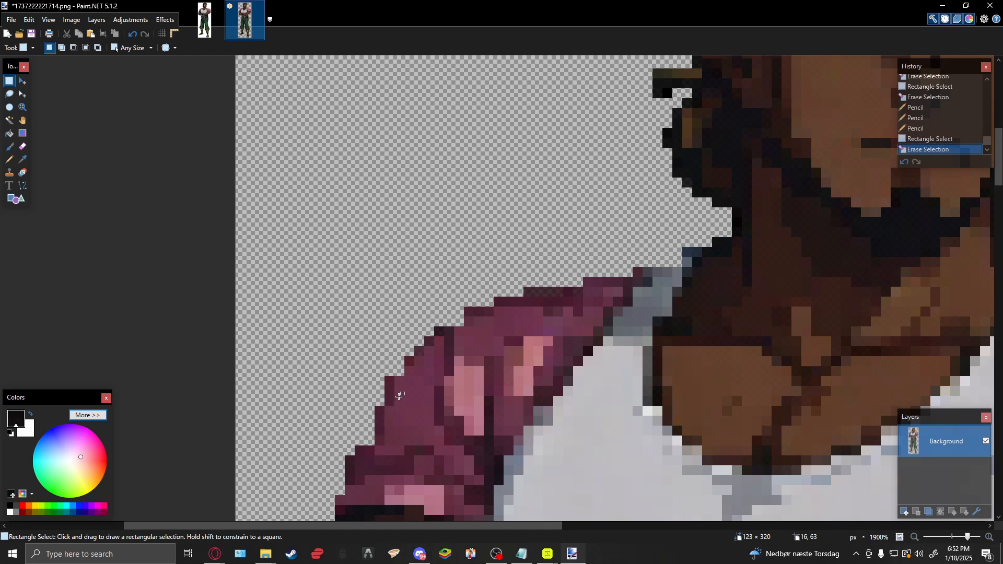
{"action": "key", "text": "k"}
{"action": "left_click", "coordinate": [411, 362]}
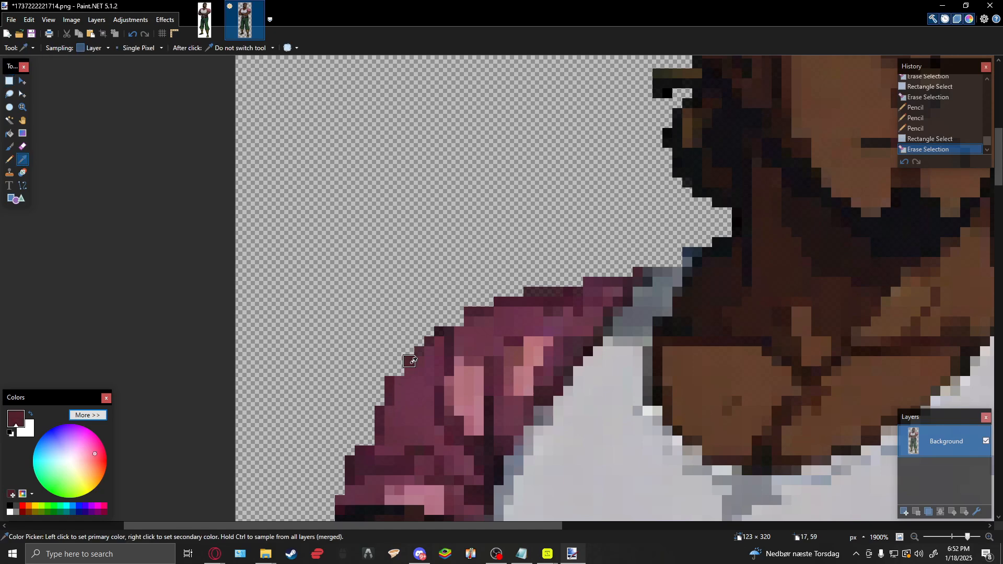
{"action": "key", "text": "p"}
{"action": "mouse_move", "coordinate": [402, 369]}
{"action": "left_mouse_down"}
{"action": "mouse_move", "coordinate": [465, 325]}
{"action": "mouse_move", "coordinate": [462, 316]}
{"action": "mouse_move", "coordinate": [539, 292]}
{"action": "mouse_move", "coordinate": [592, 290]}
{"action": "left_mouse_up"}
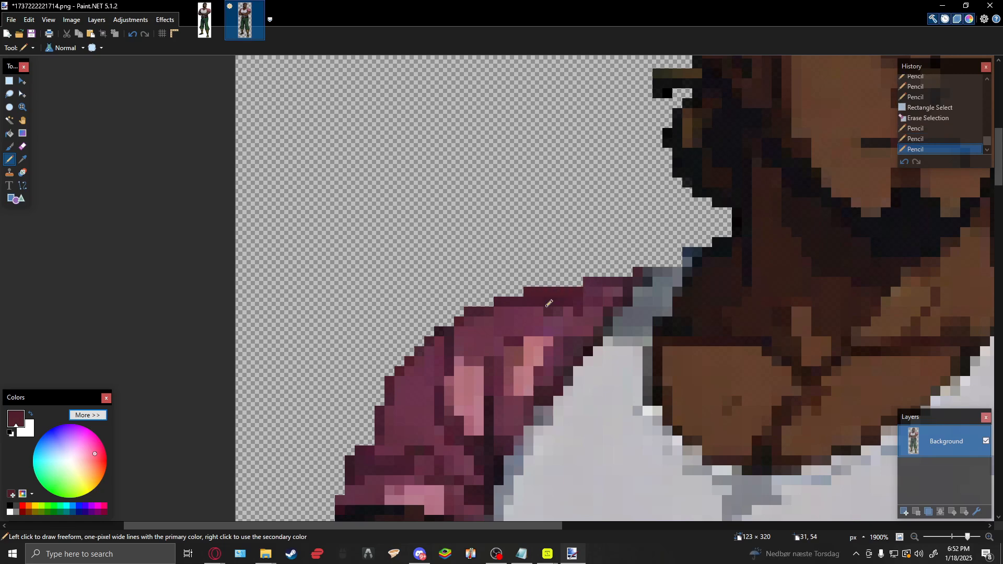
Sample a maroon shade from the sleeve's top edge and pencil it into the outline near the shoulder.
{"action": "key", "text": "k"}
{"action": "left_click", "coordinate": [549, 299]}
{"action": "key", "text": "p"}
{"action": "left_click", "coordinate": [575, 290]}
{"action": "scroll", "coordinate": [606, 275], "scroll_direction": "up", "scroll_amount": 1}
{"action": "scroll", "coordinate": [606, 274], "scroll_direction": "right", "scroll_amount": 1}
Erase the stray pixels above the left shoulder and beside the base of the neck.
{"action": "key", "text": "s"}
{"action": "left_click_drag", "start_coordinate": [623, 330], "coordinate": [593, 297]}
{"action": "key", "text": "Delete"}
{"action": "scroll", "coordinate": [523, 293], "scroll_direction": "down", "scroll_amount": 1}
{"action": "scroll", "coordinate": [497, 290], "scroll_direction": "right", "scroll_amount": 2}
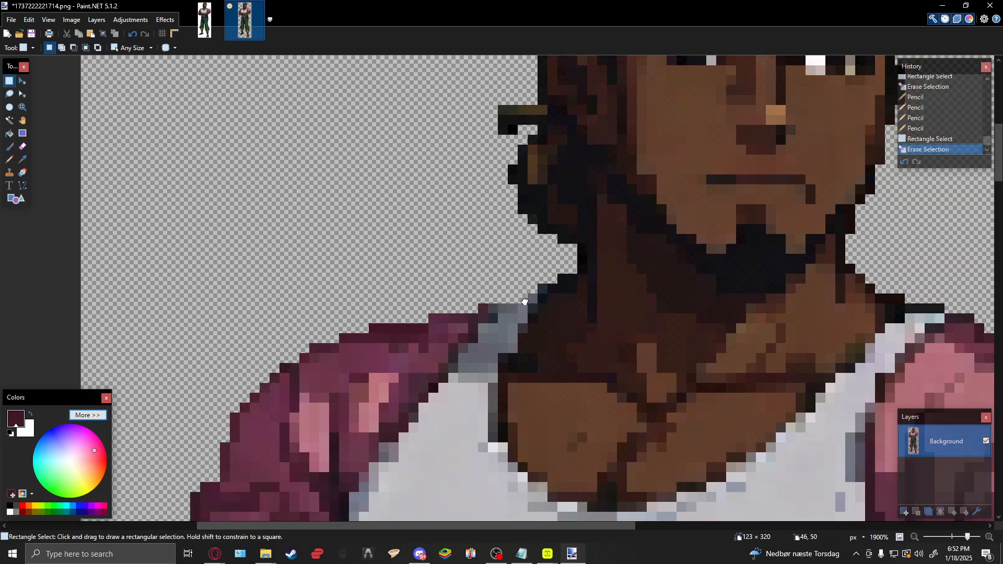
{"action": "key", "text": "Delete"}
{"action": "left_click_drag", "start_coordinate": [453, 284], "coordinate": [417, 244]}
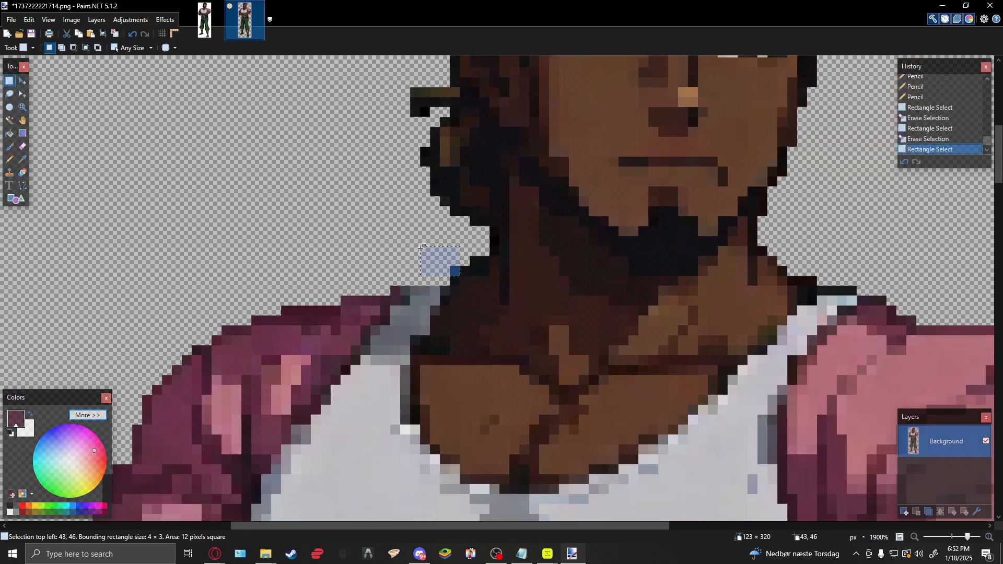
{"action": "key", "text": "Delete"}
{"action": "scroll", "coordinate": [470, 303], "scroll_direction": "up", "scroll_amount": 3}
{"action": "scroll", "coordinate": [486, 319], "scroll_direction": "left", "scroll_amount": 1}
{"action": "scroll", "coordinate": [501, 328], "scroll_direction": "up", "scroll_amount": 3}
{"action": "scroll", "coordinate": [523, 334], "scroll_direction": "left", "scroll_amount": 1}
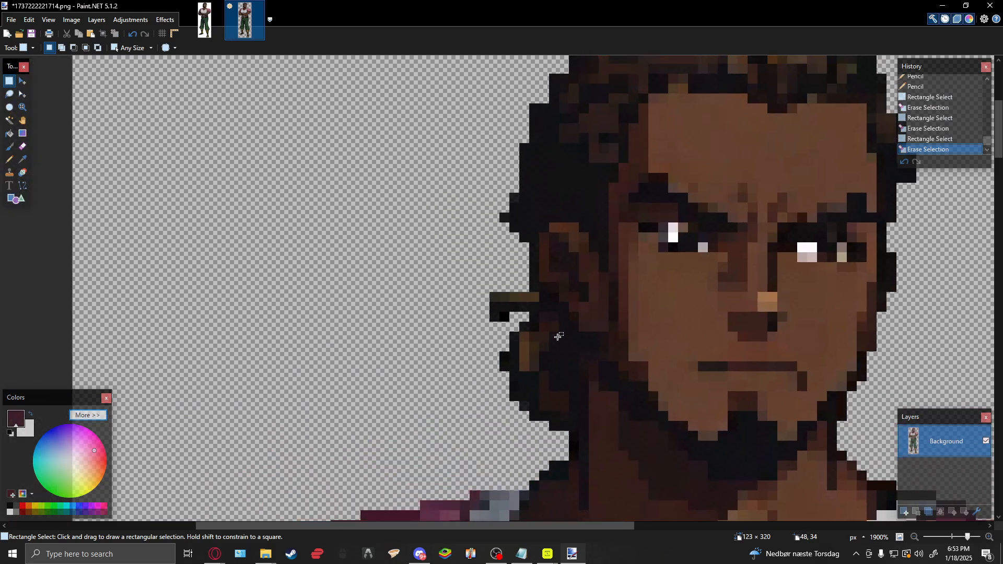
{"action": "scroll", "coordinate": [573, 316], "scroll_direction": "down", "scroll_amount": 10}
{"action": "scroll", "coordinate": [531, 261], "scroll_direction": "up", "scroll_amount": 10}
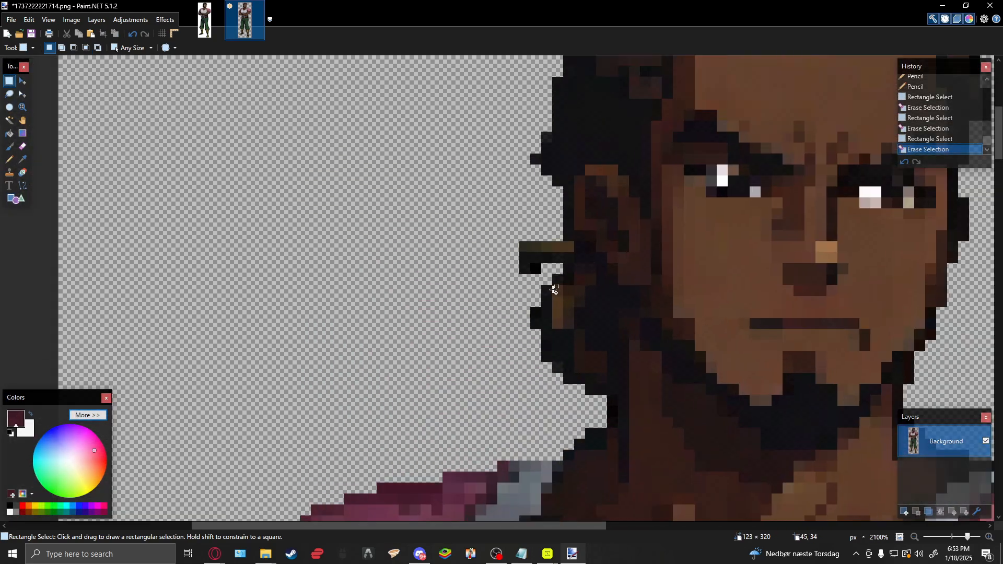
Erase the stray pixels sticking out beside the left ear.
{"action": "left_click_drag", "start_coordinate": [533, 228], "coordinate": [520, 276]}
{"action": "left_click_drag", "start_coordinate": [552, 219], "coordinate": [498, 285]}
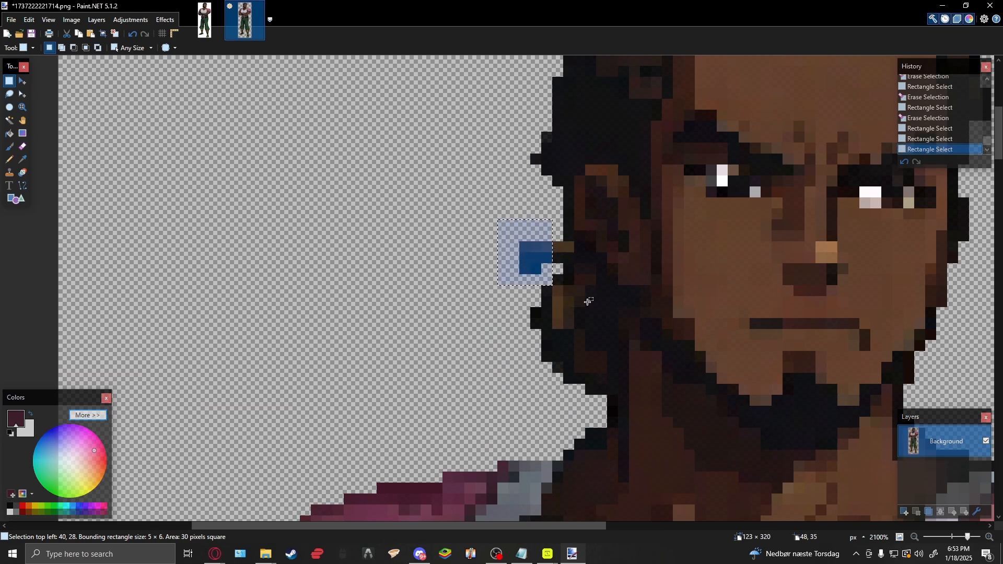
{"action": "key", "text": "Delete"}
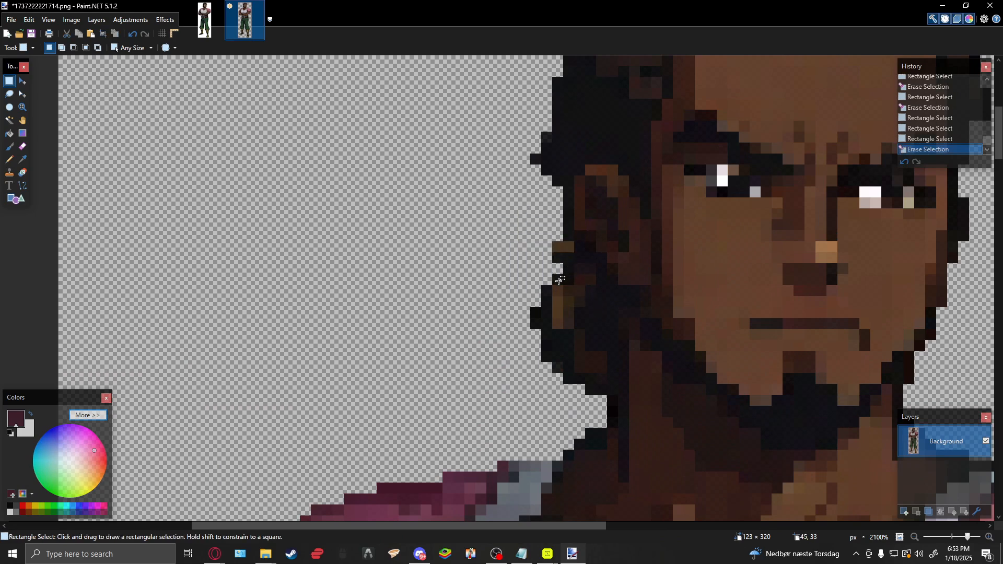
Sample the dark outline colour below the left ear and pencil it over the brownish edge pixels beside the ear.
{"action": "key", "text": "k"}
{"action": "left_click", "coordinate": [559, 281]}
{"action": "key", "text": "p"}
{"action": "left_click_drag", "start_coordinate": [558, 247], "coordinate": [560, 257]}
{"action": "left_click", "coordinate": [570, 245]}
{"action": "left_click", "coordinate": [576, 268]}
{"action": "scroll", "coordinate": [593, 282], "scroll_direction": "down", "scroll_amount": 4}
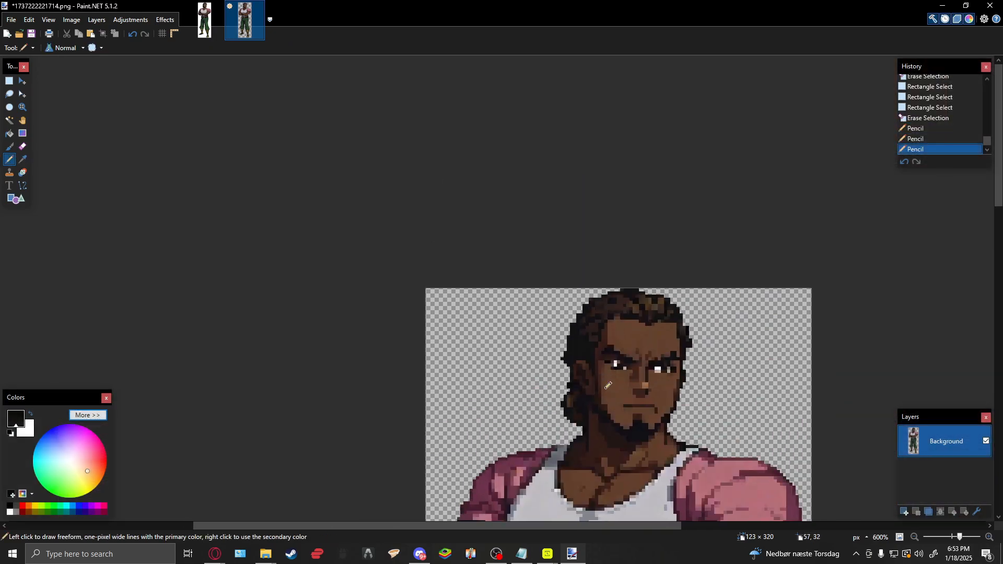
Erase the stray pixels at the left edge of the hair and darken the remaining corner pixel with the pencil.
{"action": "scroll", "coordinate": [572, 380], "scroll_direction": "up", "scroll_amount": 10}
{"action": "key", "text": "s"}
{"action": "left_click_drag", "start_coordinate": [527, 287], "coordinate": [545, 346]}
{"action": "key", "text": "Delete"}
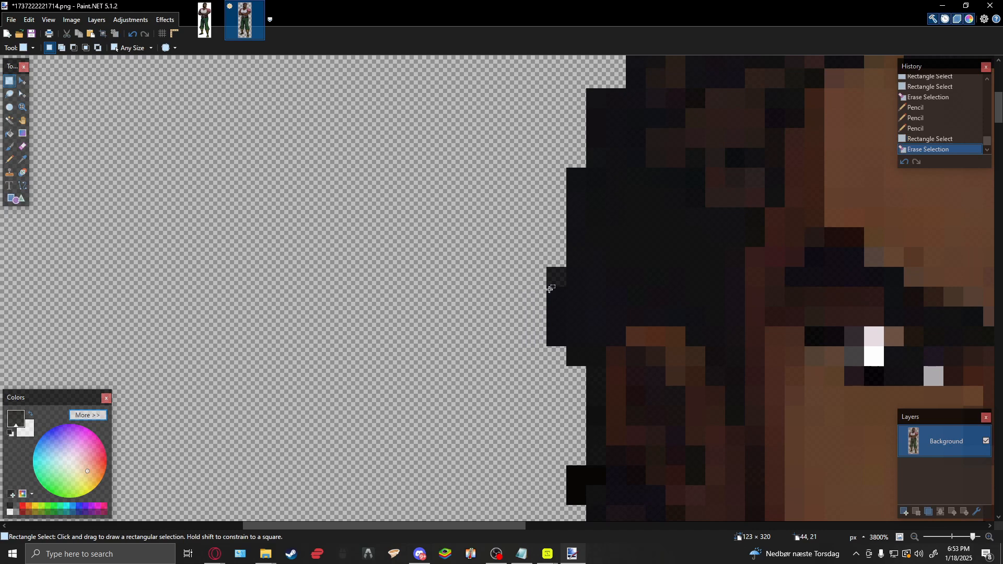
{"action": "key", "text": "p"}
{"action": "left_click", "coordinate": [561, 275]}
Pencil the dark colour over the greyish edge pixels along the top outline of the hair.
{"action": "scroll", "coordinate": [544, 463], "scroll_direction": "up", "scroll_amount": 5}
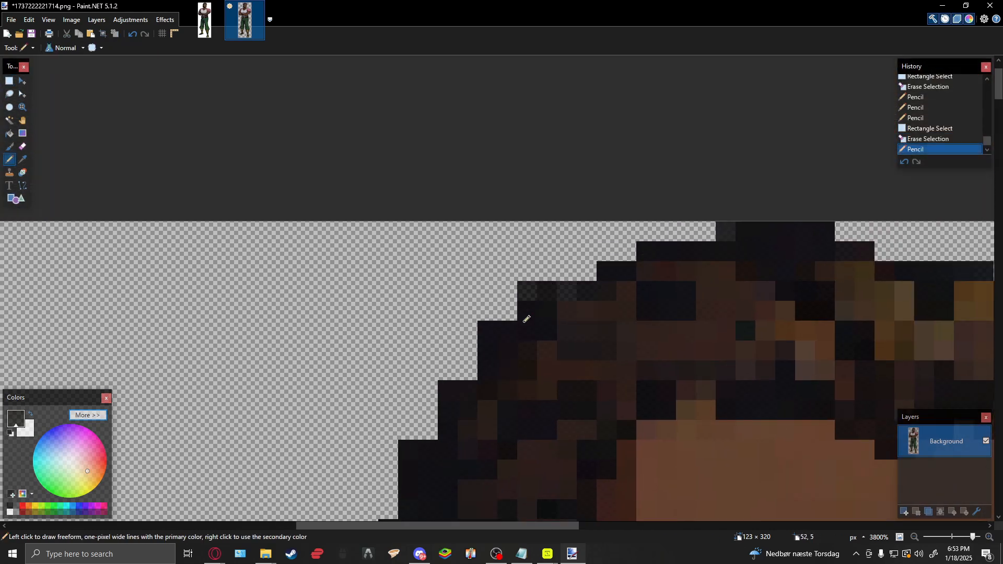
{"action": "left_click_drag", "start_coordinate": [530, 290], "coordinate": [569, 287]}
{"action": "left_click", "coordinate": [724, 231]}
{"action": "left_click_drag", "start_coordinate": [812, 263], "coordinate": [403, 308]}
{"action": "left_click_drag", "start_coordinate": [454, 288], "coordinate": [476, 287]}
{"action": "left_click_drag", "start_coordinate": [626, 325], "coordinate": [614, 322]}
Pencil the dark outline down the right side of the hair, filling the gap and covering the brown edge pixels.
{"action": "scroll", "coordinate": [605, 298], "scroll_direction": "down", "scroll_amount": 5}
{"action": "scroll", "coordinate": [604, 297], "scroll_direction": "right", "scroll_amount": 4}
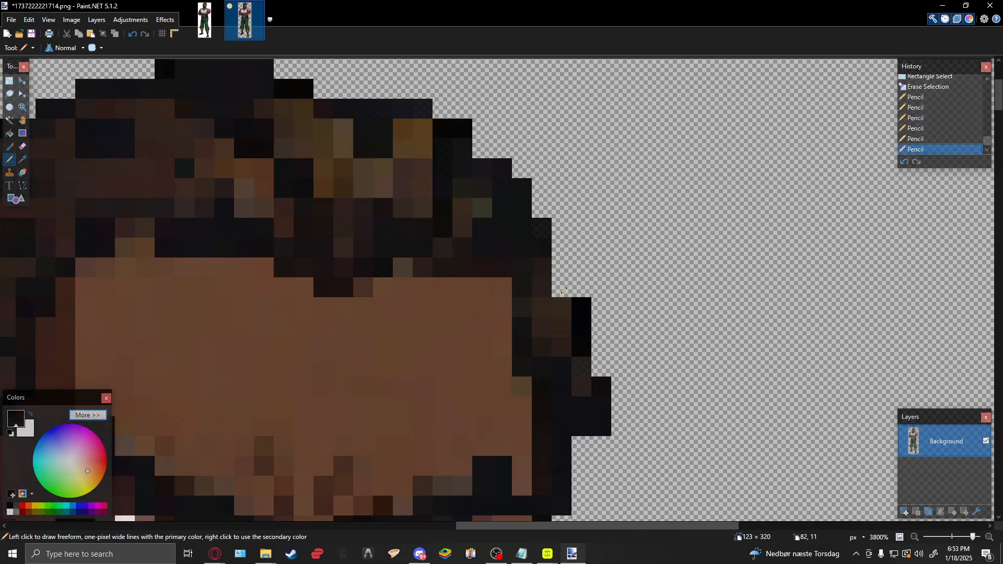
{"action": "left_click", "coordinate": [562, 287]}
{"action": "left_click", "coordinate": [563, 268]}
{"action": "left_click", "coordinate": [566, 289]}
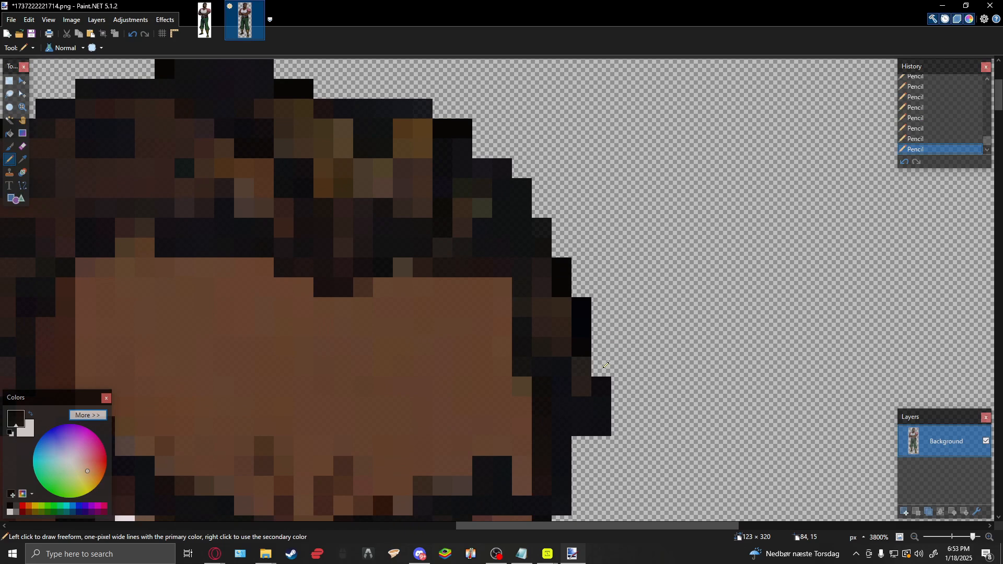
{"action": "left_click", "coordinate": [585, 364]}
{"action": "left_click", "coordinate": [582, 385]}
{"action": "left_click", "coordinate": [543, 228]}
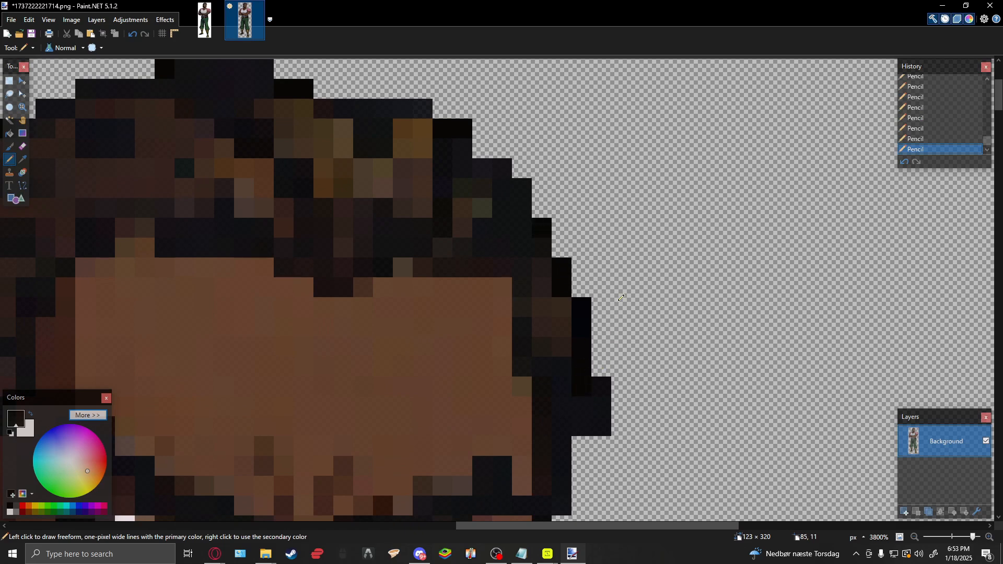
Select the whole 123 × 320 image, move its pixels down by 2 pixels, and deselect.
{"action": "scroll", "coordinate": [544, 230], "scroll_direction": "down", "scroll_amount": 5}
{"action": "scroll", "coordinate": [614, 333], "scroll_direction": "down", "scroll_amount": 15}
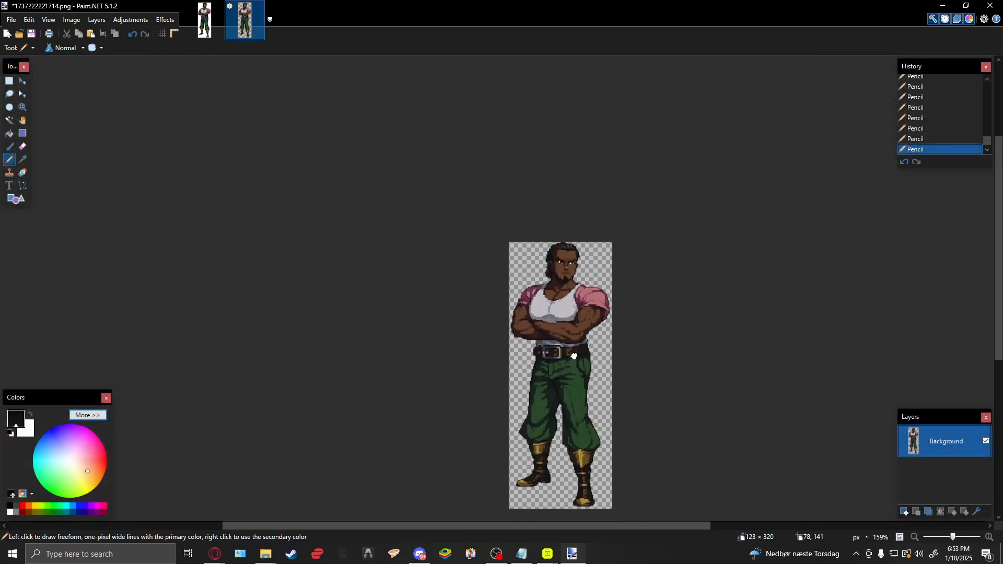
{"action": "scroll", "coordinate": [525, 255], "scroll_direction": "down", "scroll_amount": 1}
{"action": "scroll", "coordinate": [444, 267], "scroll_direction": "up", "scroll_amount": 3}
{"action": "scroll", "coordinate": [375, 276], "scroll_direction": "right", "scroll_amount": 2}
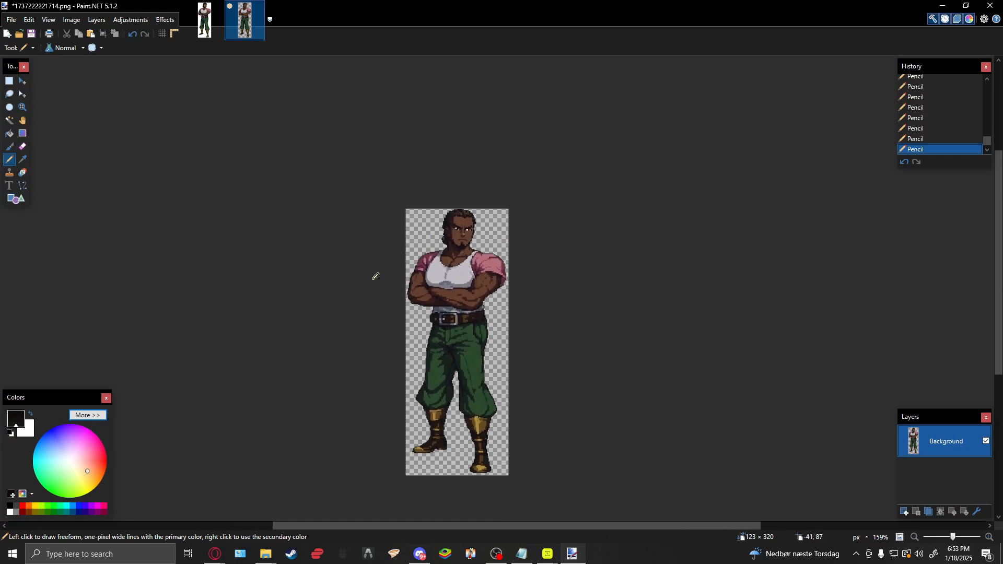
{"action": "key", "text": "s"}
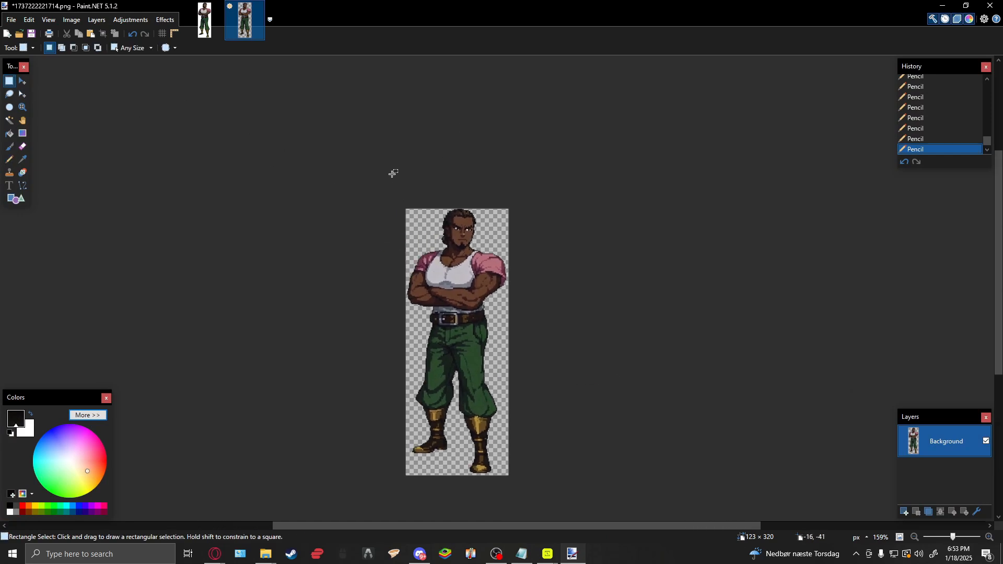
{"action": "left_click_drag", "start_coordinate": [393, 174], "coordinate": [595, 416]}
{"action": "left_click", "coordinate": [392, 141]}
{"action": "left_click_drag", "start_coordinate": [354, 161], "coordinate": [543, 491]}
{"action": "scroll", "coordinate": [562, 460], "scroll_direction": "up", "scroll_amount": 5}
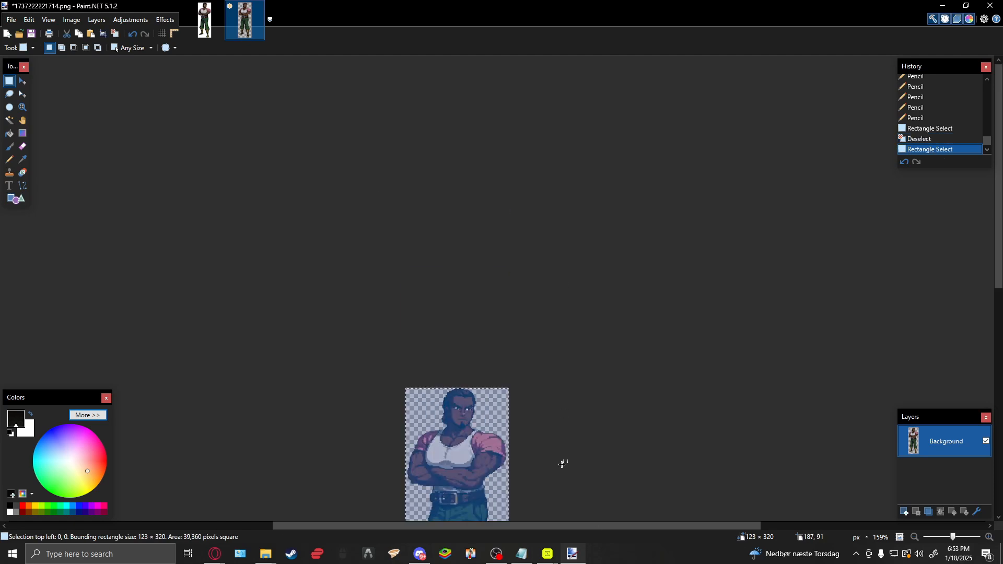
{"action": "scroll", "coordinate": [560, 428], "scroll_direction": "down", "scroll_amount": 8}
{"action": "scroll", "coordinate": [555, 192], "scroll_direction": "up", "scroll_amount": 3}
{"action": "scroll", "coordinate": [544, 217], "scroll_direction": "down", "scroll_amount": 3}
{"action": "scroll", "coordinate": [564, 261], "scroll_direction": "up", "scroll_amount": 4}
{"action": "scroll", "coordinate": [584, 320], "scroll_direction": "up", "scroll_amount": 2}
{"action": "key", "text": "m"}
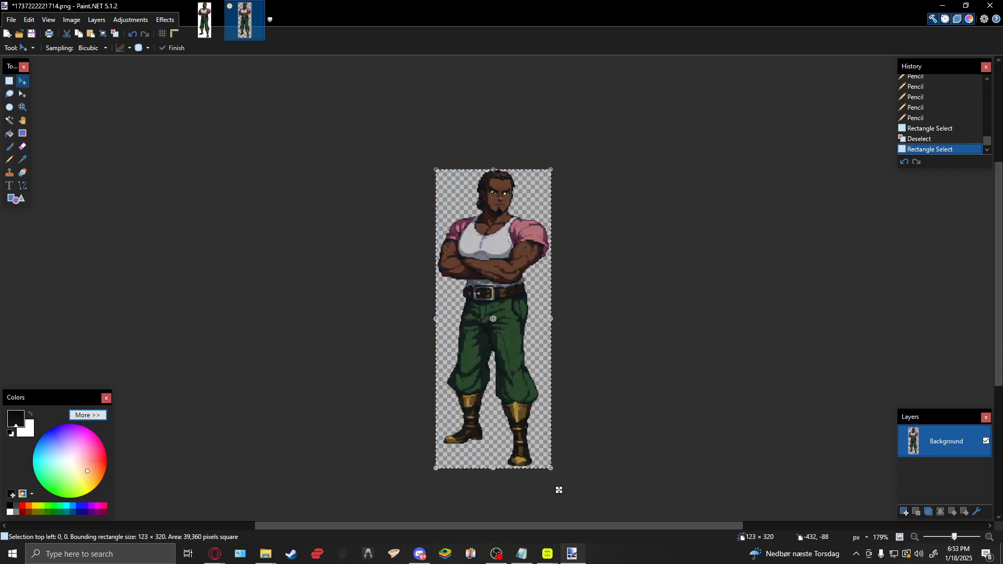
{"action": "scroll", "coordinate": [518, 351], "scroll_direction": "up", "scroll_amount": 3, "text": "ctrl"}
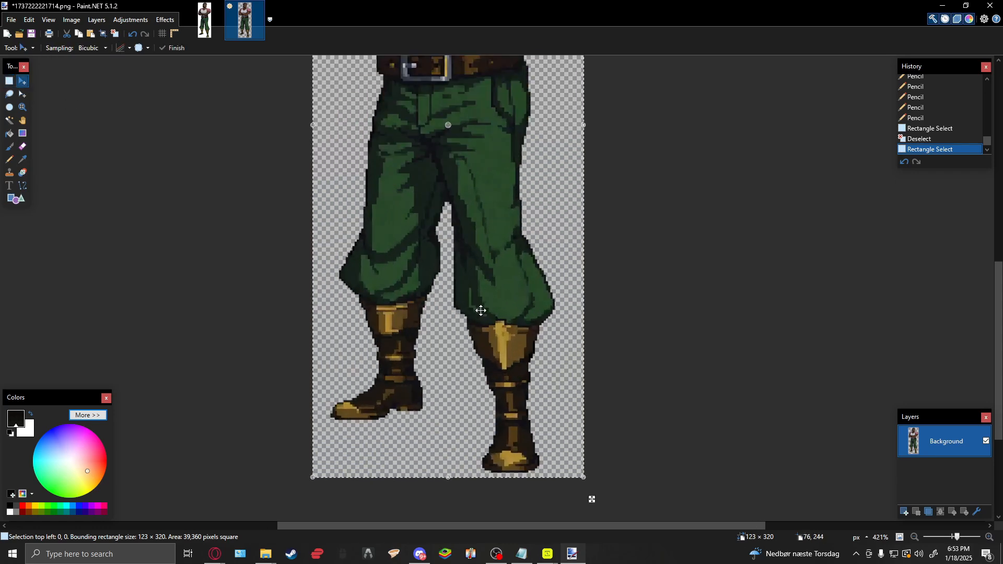
{"action": "scroll", "coordinate": [478, 311], "scroll_direction": "up", "scroll_amount": 3, "text": "ctrl"}
{"action": "scroll", "coordinate": [667, 329], "scroll_direction": "down", "scroll_amount": 4}
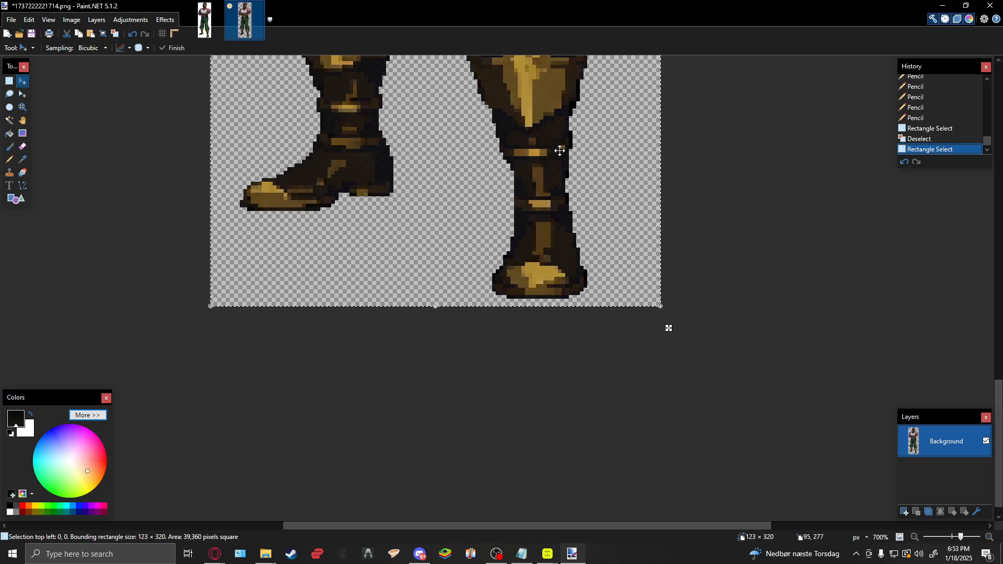
{"action": "left_click_drag", "start_coordinate": [535, 147], "coordinate": [535, 154]}
{"action": "scroll", "coordinate": [659, 271], "scroll_direction": "down", "scroll_amount": 10, "text": "ctrl"}
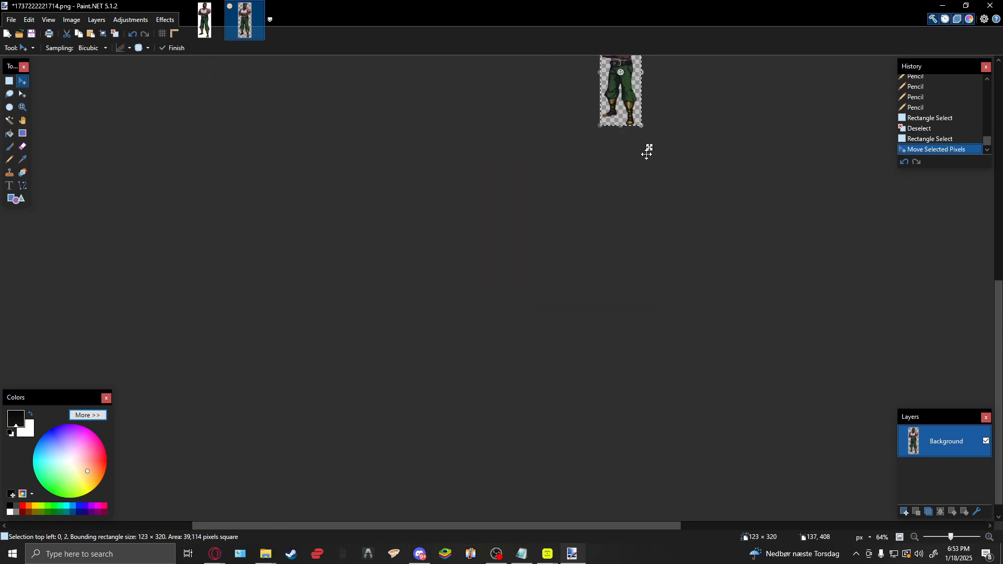
{"action": "scroll", "coordinate": [621, 358], "scroll_direction": "up", "scroll_amount": 2, "text": "ctrl"}
{"action": "scroll", "coordinate": [629, 361], "scroll_direction": "up", "scroll_amount": 2, "text": "ctrl"}
{"action": "key", "text": "ctrl+d"}
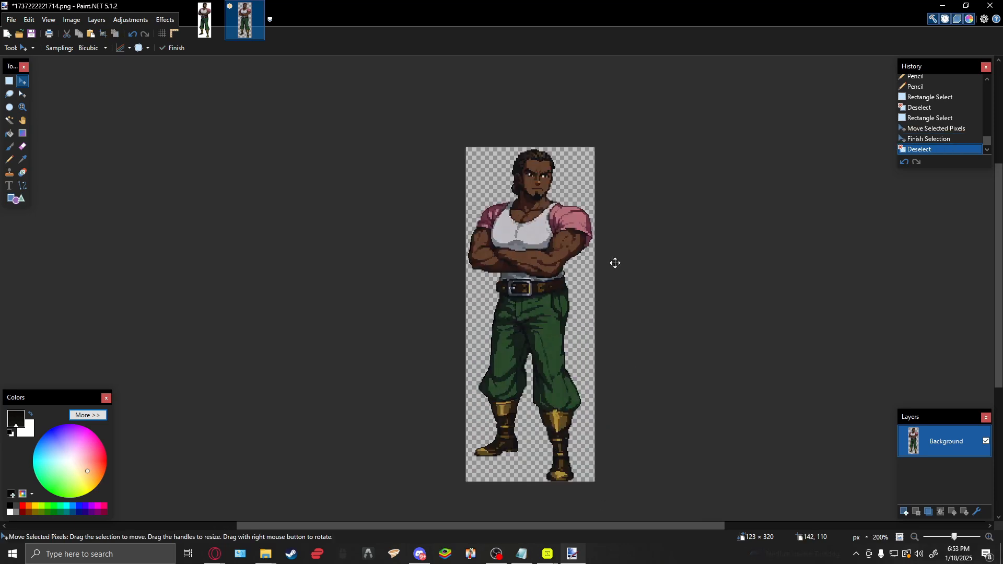
Start saving the image under another name, go to the Textures folder, sort it ascending and find the matching character sprite.
{"action": "left_click", "coordinate": [10, 19]}
{"action": "left_click", "coordinate": [31, 98]}
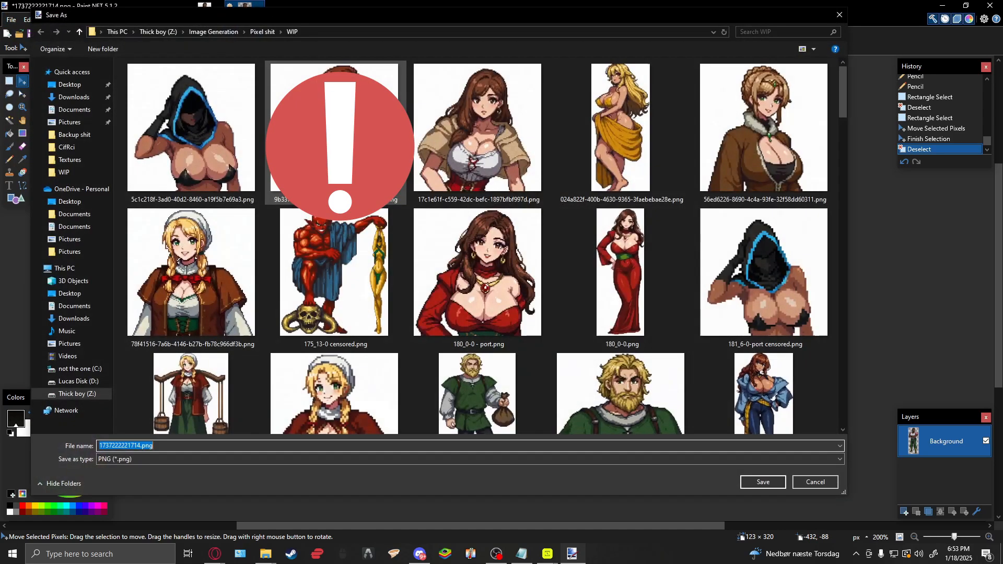
{"action": "left_click", "coordinate": [70, 159]}
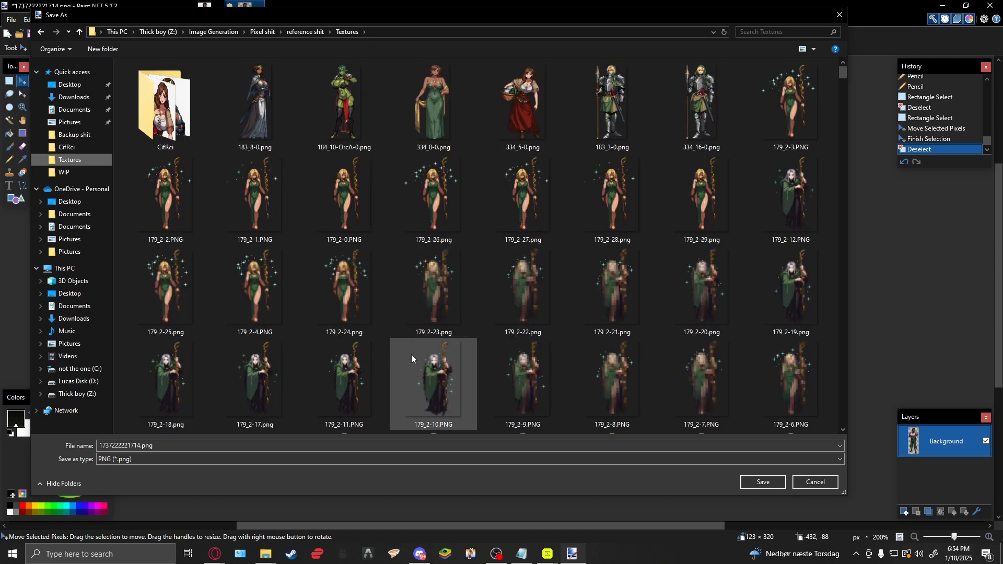
{"action": "right_click", "coordinate": [835, 183]}
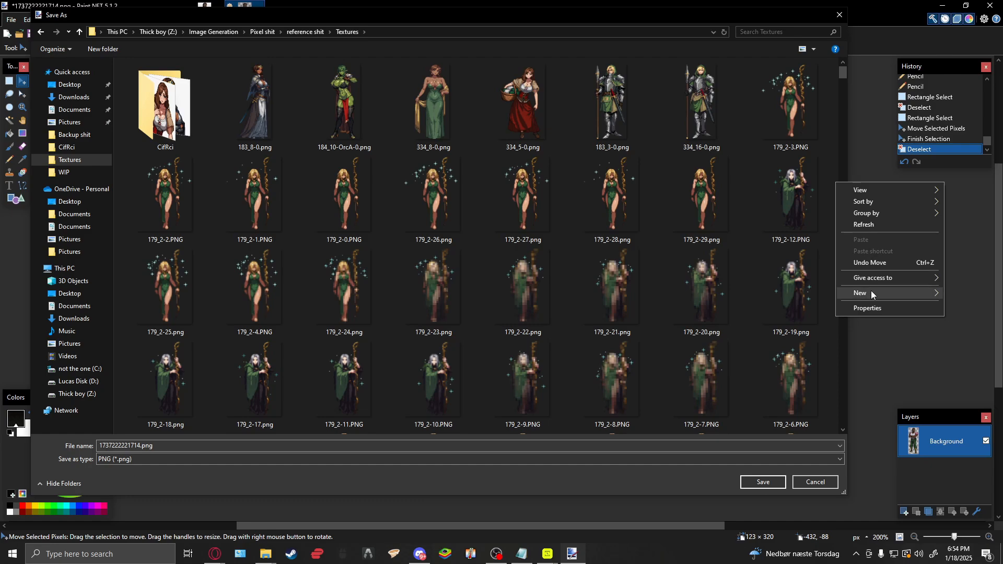
{"action": "mouse_move", "coordinate": [876, 202]}
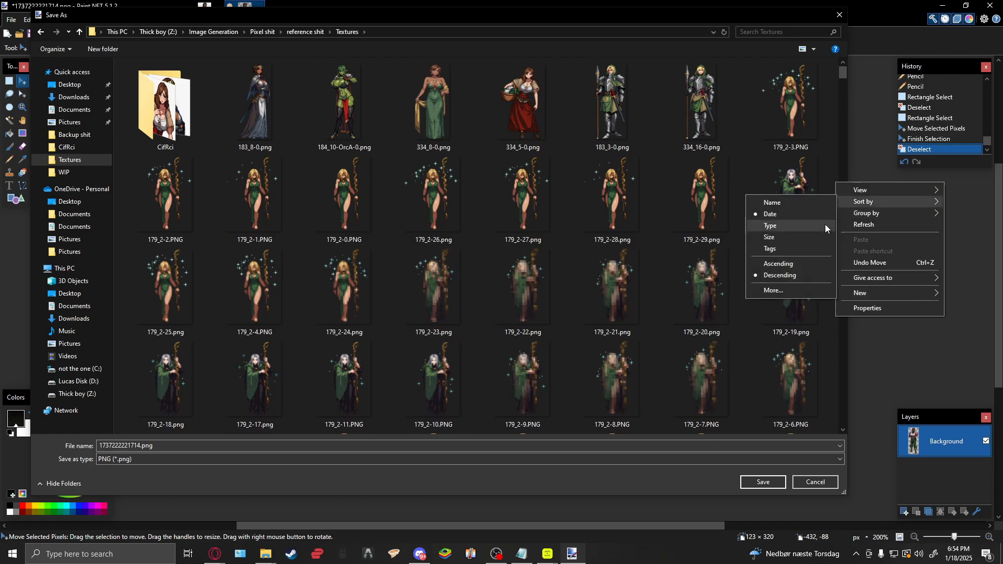
{"action": "left_click", "coordinate": [818, 264]}
{"action": "scroll", "coordinate": [521, 207], "scroll_direction": "down", "scroll_amount": 5}
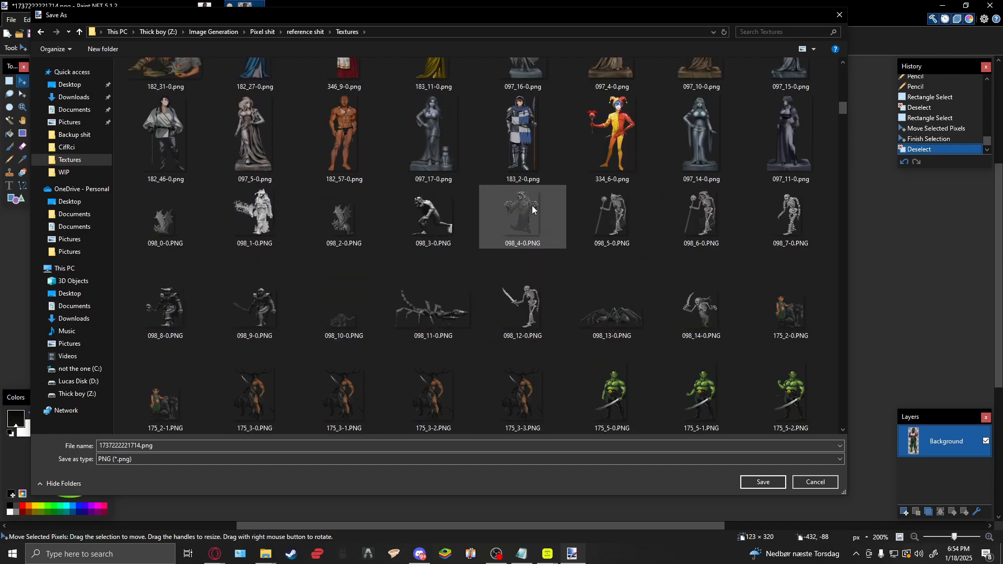
{"action": "scroll", "coordinate": [532, 208], "scroll_direction": "up", "scroll_amount": 5}
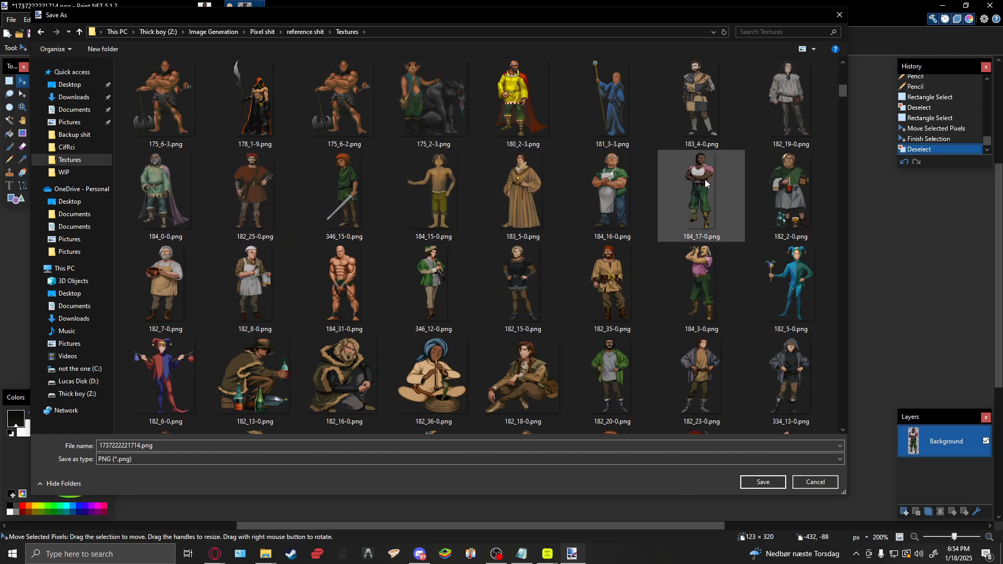
Save the sprite over 184_17-0.png in the Textures folder, keeping the Auto-detect bit depth.
{"action": "left_click", "coordinate": [695, 204]}
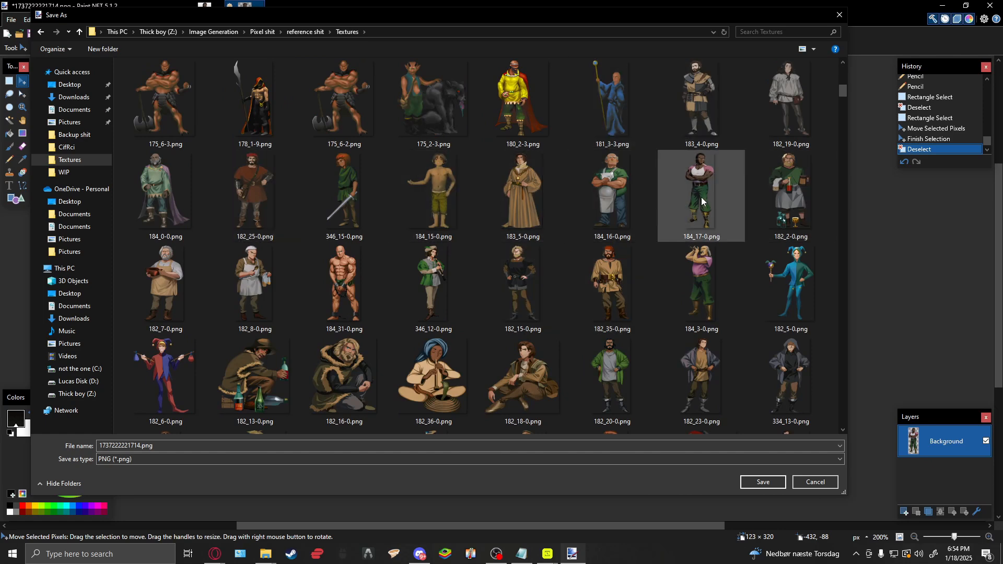
{"action": "left_click", "coordinate": [771, 481]}
{"action": "left_click", "coordinate": [522, 277]}
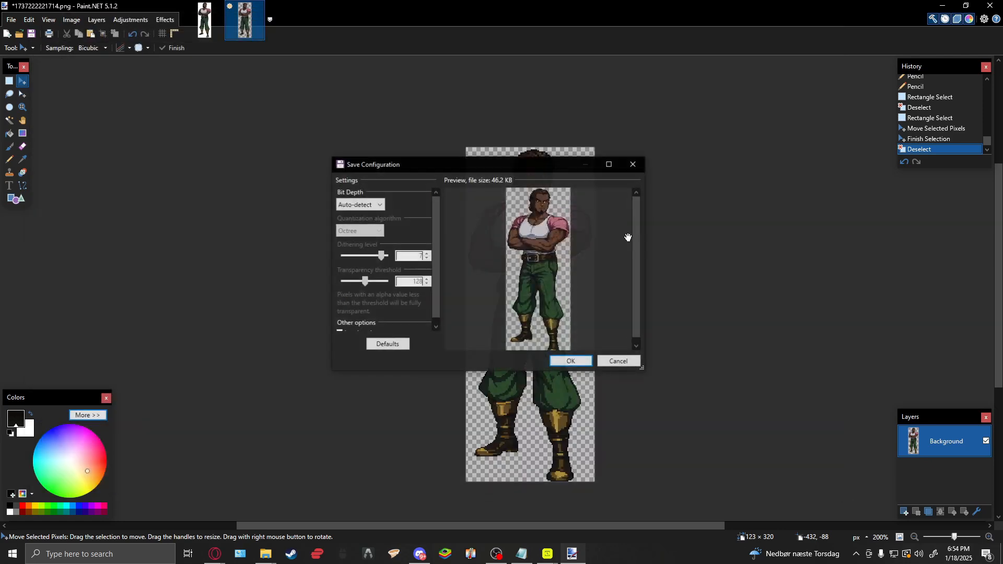
{"action": "left_click", "coordinate": [573, 358]}
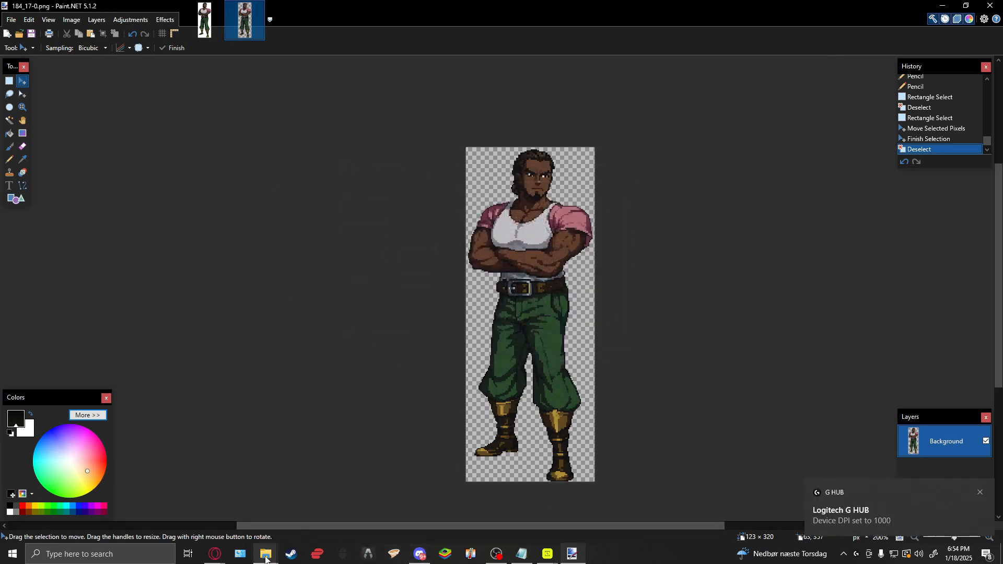
Open the large original 184_17-0.png from the WIP folder.
{"action": "mouse_move", "coordinate": [268, 557]}
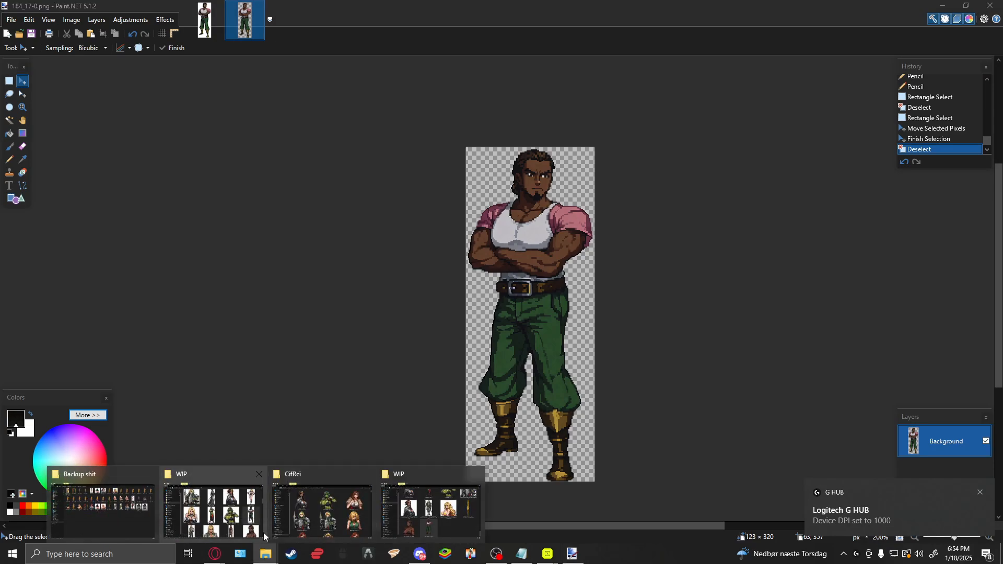
{"action": "mouse_move", "coordinate": [324, 532]}
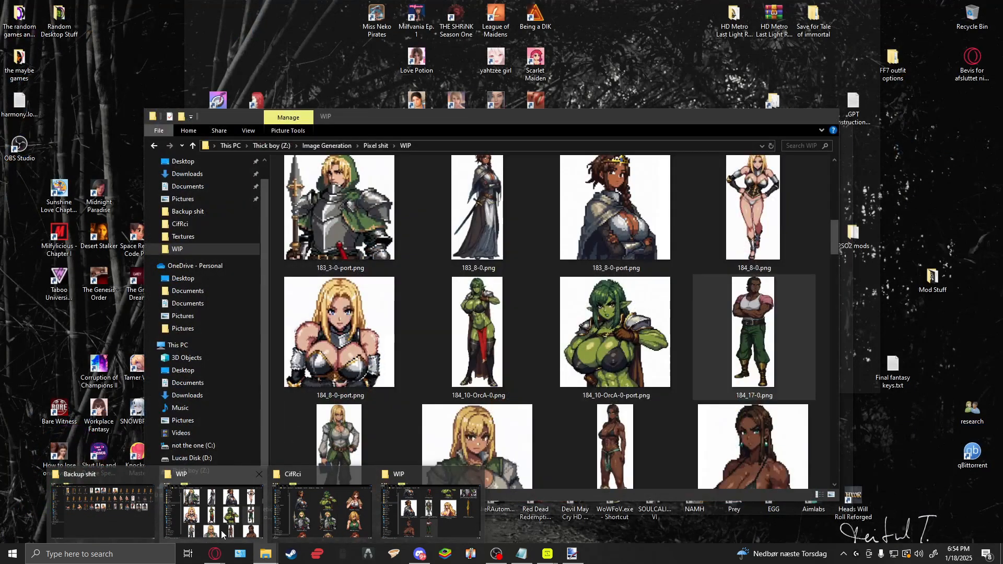
{"action": "left_click", "coordinate": [214, 509]}
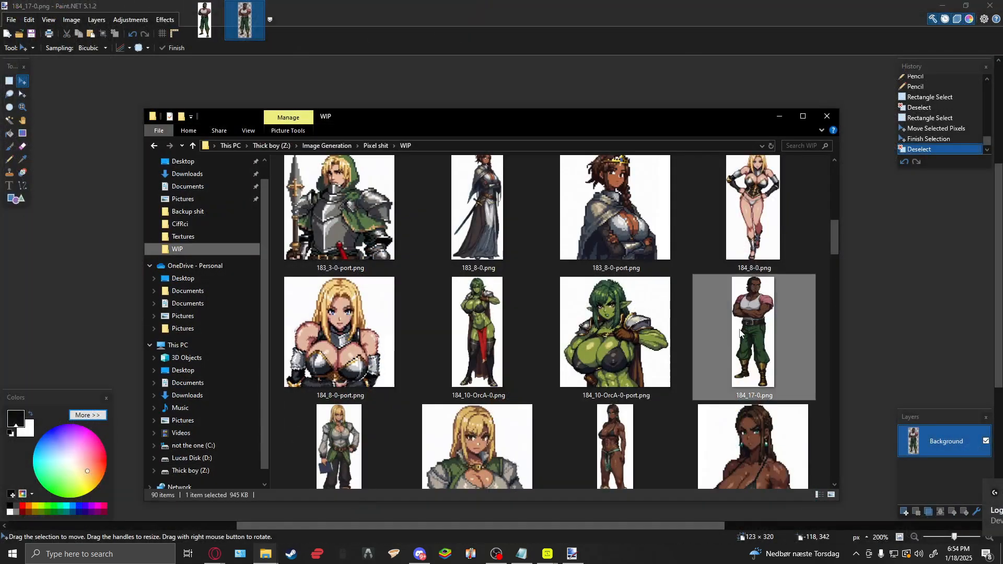
{"action": "double_click", "coordinate": [754, 322]}
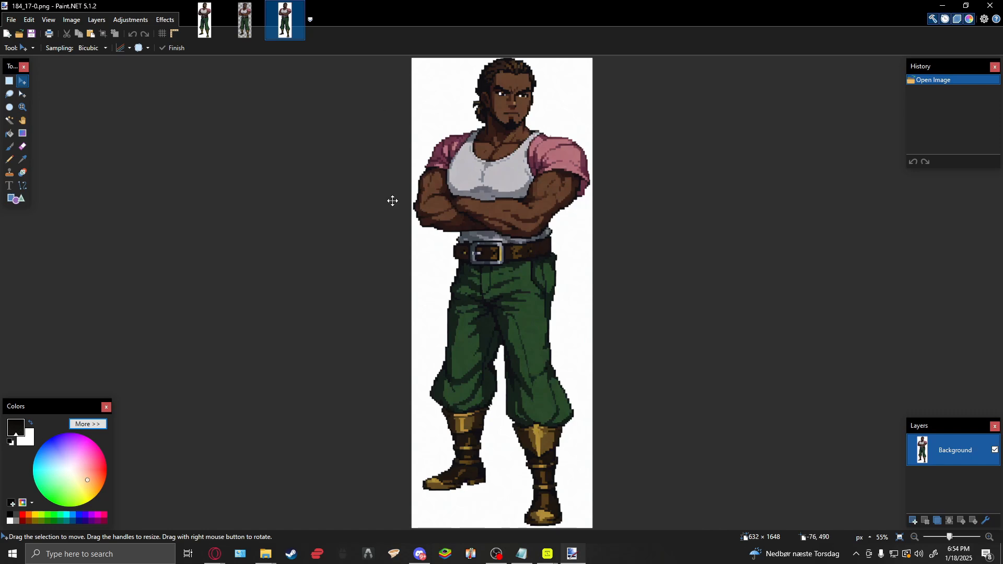
Check the finished sprite's pixel dimensions in the Resize settings and return to the large original image.
{"action": "left_click", "coordinate": [245, 19]}
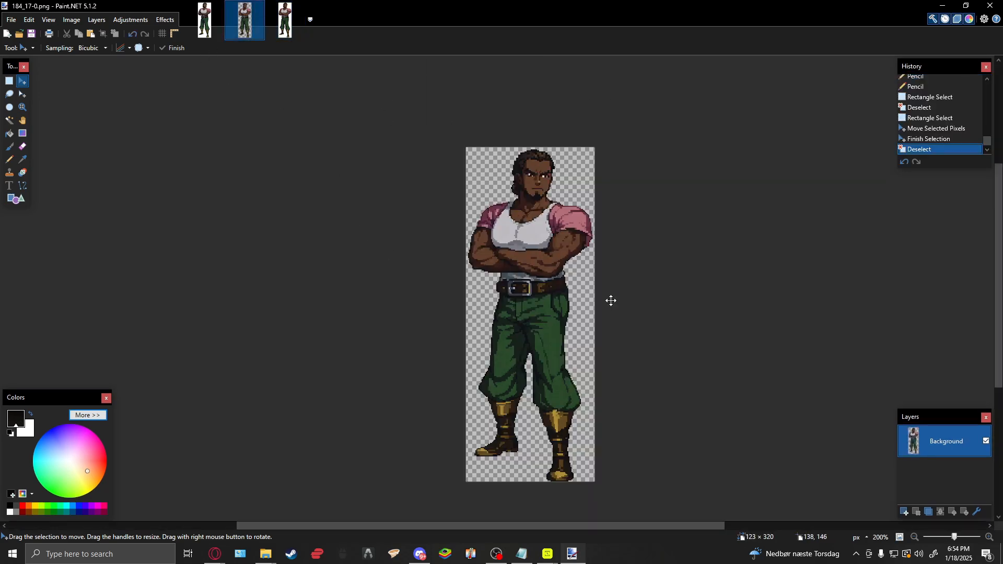
{"action": "key", "text": "ctrl+r"}
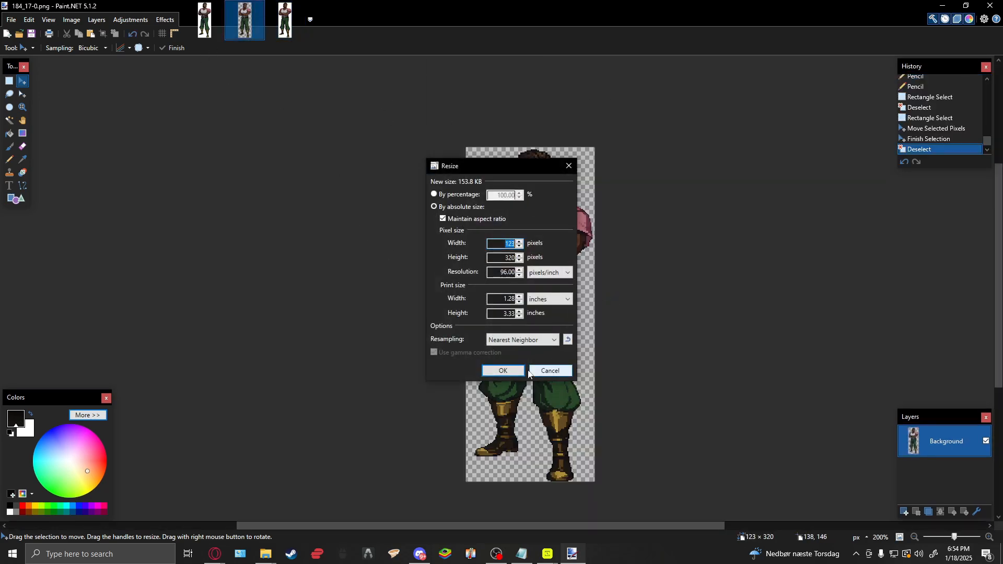
{"action": "left_click", "coordinate": [506, 370]}
{"action": "left_click", "coordinate": [289, 31]}
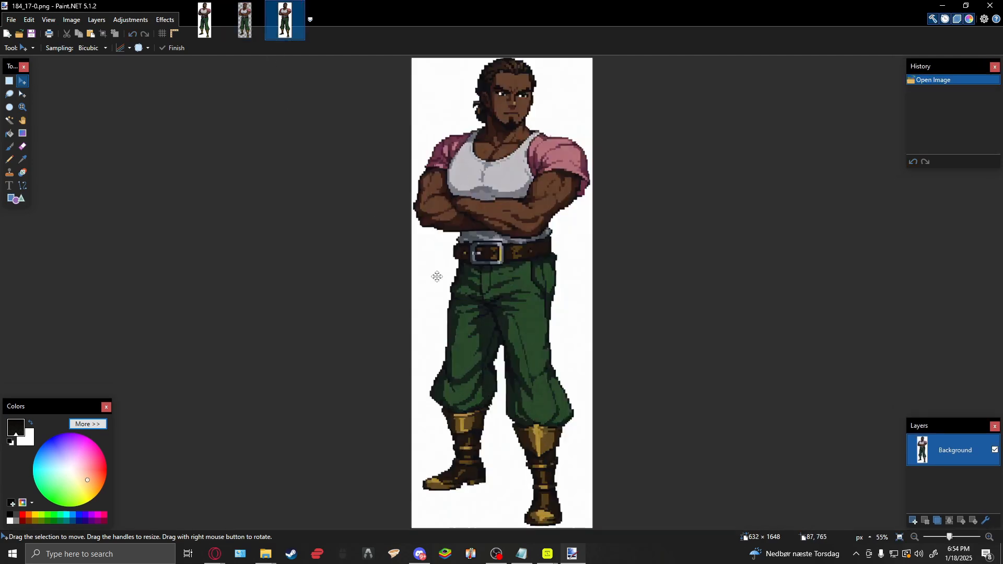
Select the entire 632 × 1648 original image with Rectangle Select.
{"action": "key", "text": "s"}
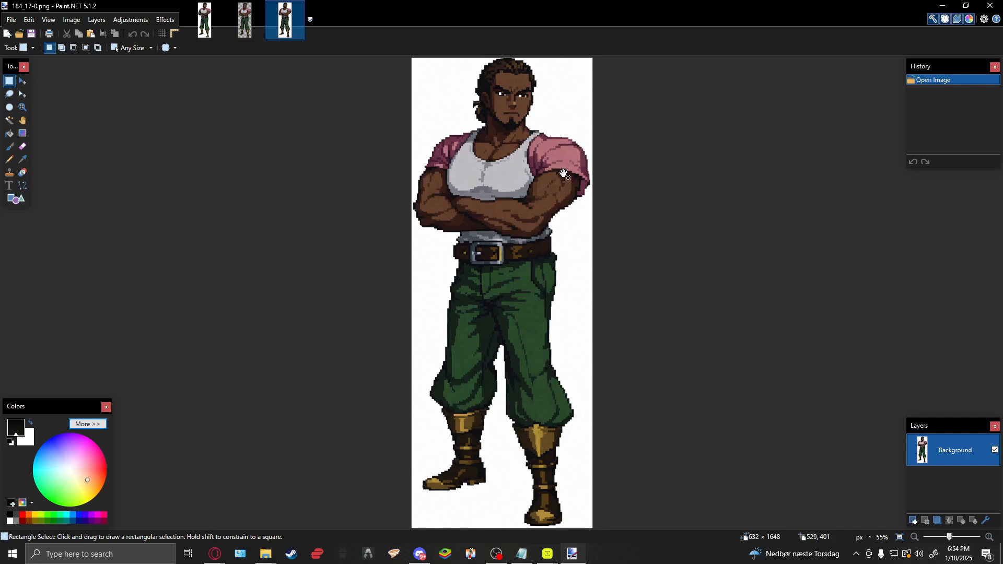
{"action": "scroll", "coordinate": [563, 174], "scroll_direction": "up", "scroll_amount": 3, "text": "ctrl"}
{"action": "scroll", "coordinate": [563, 174], "scroll_direction": "down", "scroll_amount": 4, "text": "ctrl"}
{"action": "scroll", "coordinate": [564, 159], "scroll_direction": "up", "scroll_amount": 3}
{"action": "left_click_drag", "start_coordinate": [426, 167], "coordinate": [622, 392]}
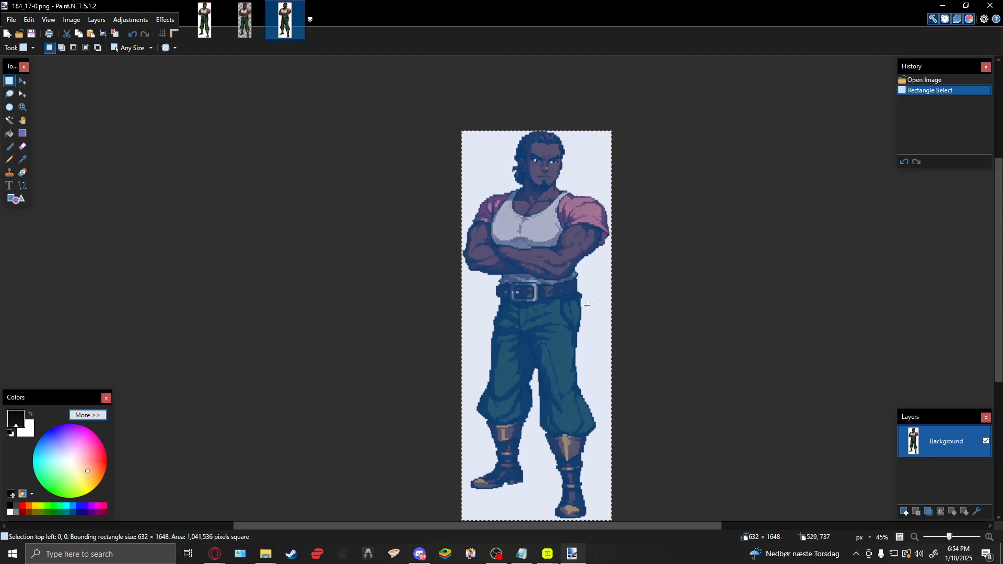
Move the selected original image down about 17 px to make room above the character's head.
{"action": "key", "text": "m"}
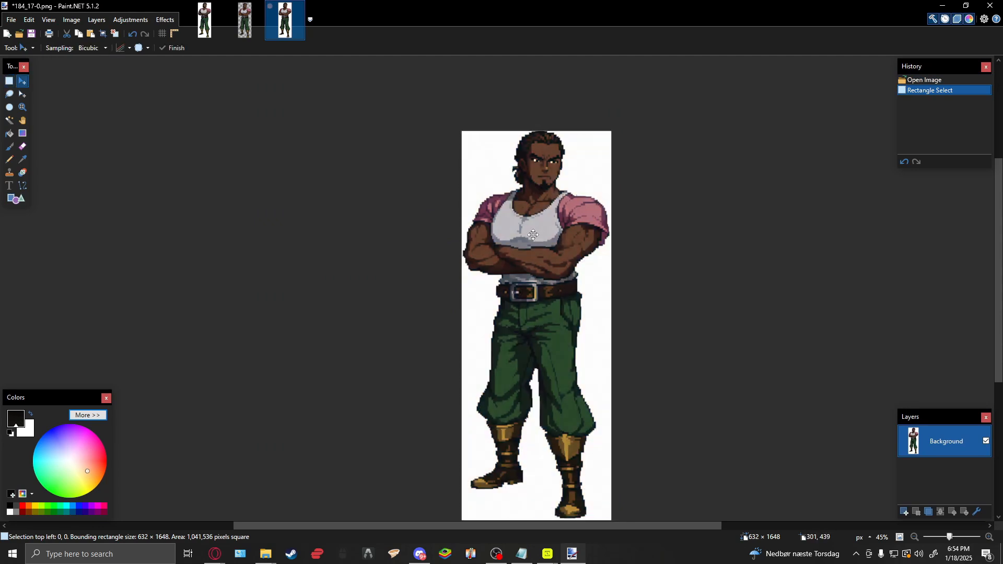
{"action": "left_click_drag", "start_coordinate": [533, 235], "coordinate": [534, 239]}
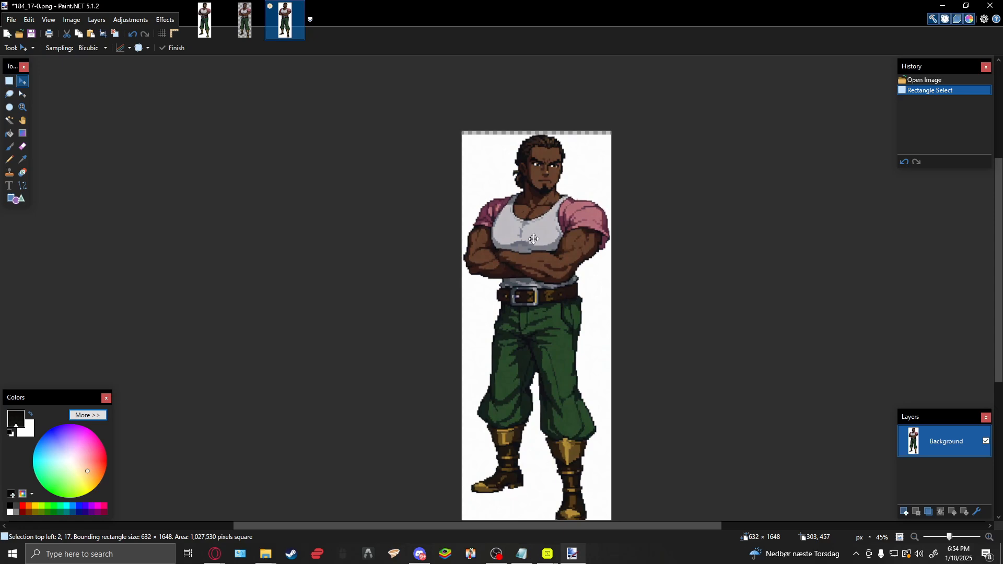
{"action": "scroll", "coordinate": [531, 105], "scroll_direction": "up", "scroll_amount": 6}
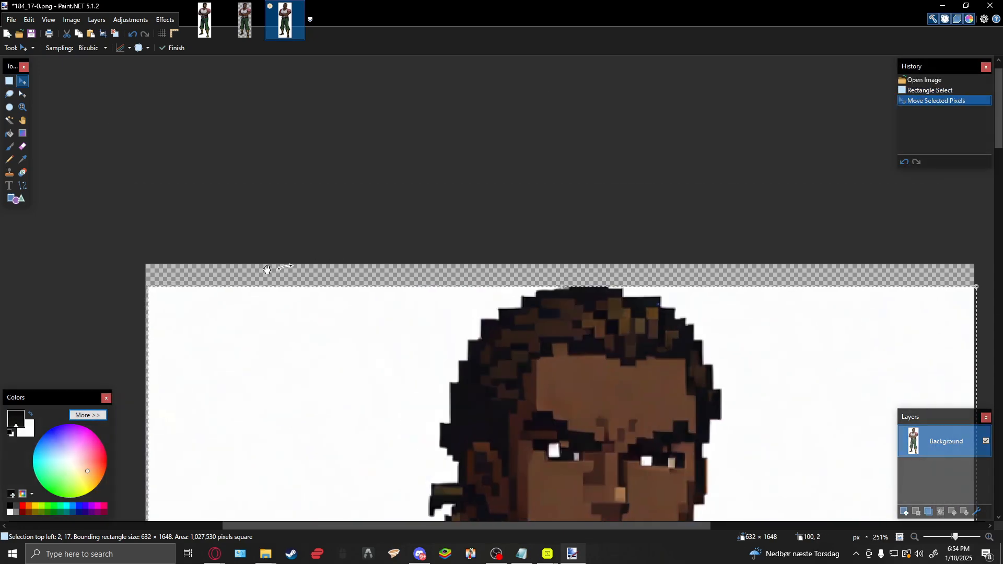
Select the transparent strip above the image, paint it white with a 999 px brush, and deselect it.
{"action": "key", "text": "s"}
{"action": "left_click_drag", "start_coordinate": [145, 287], "coordinate": [1000, 259]}
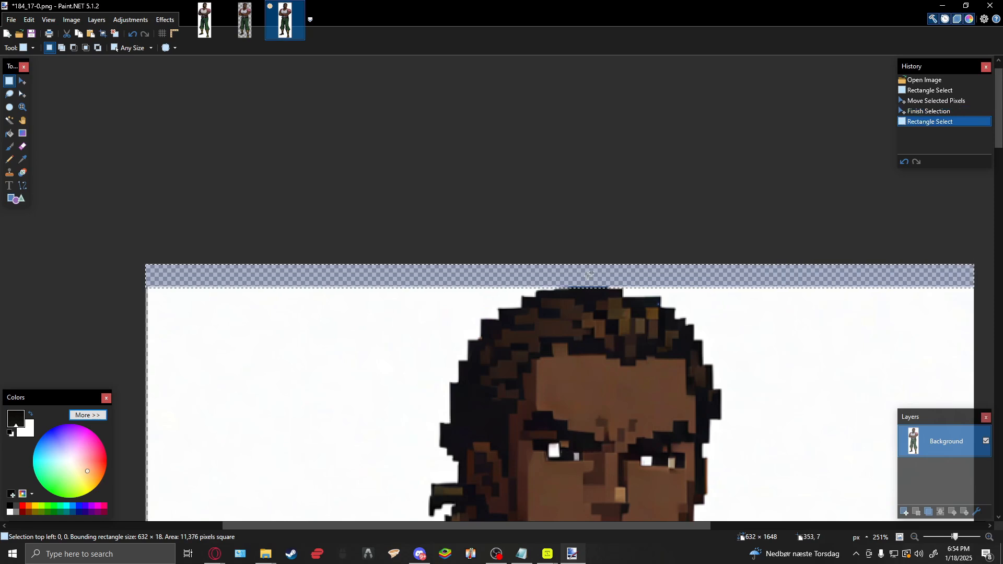
{"action": "key", "text": "b"}
{"action": "left_click", "coordinate": [98, 47]}
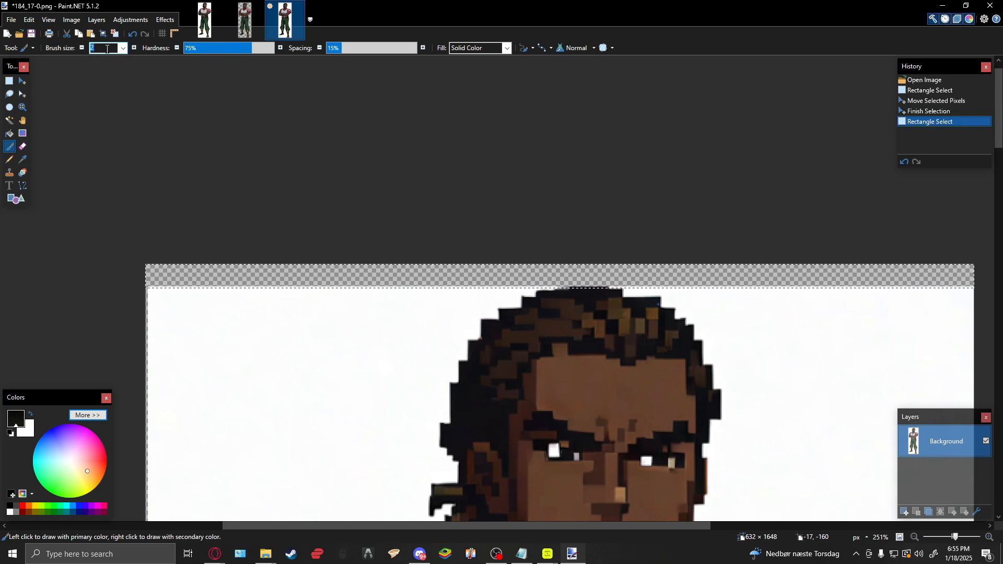
{"action": "type", "text": "999"}
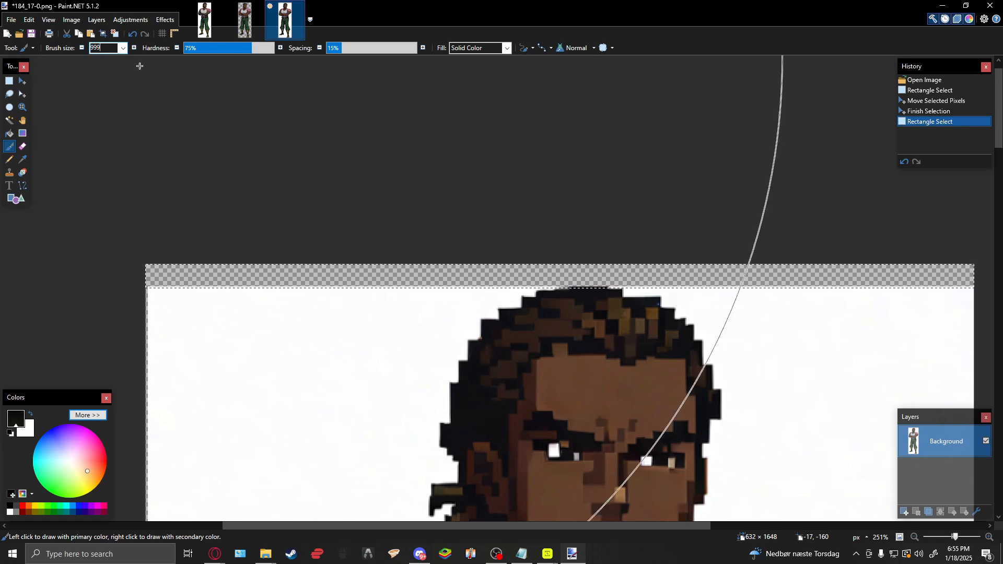
{"action": "left_click_drag", "start_coordinate": [567, 270], "coordinate": [480, 271]}
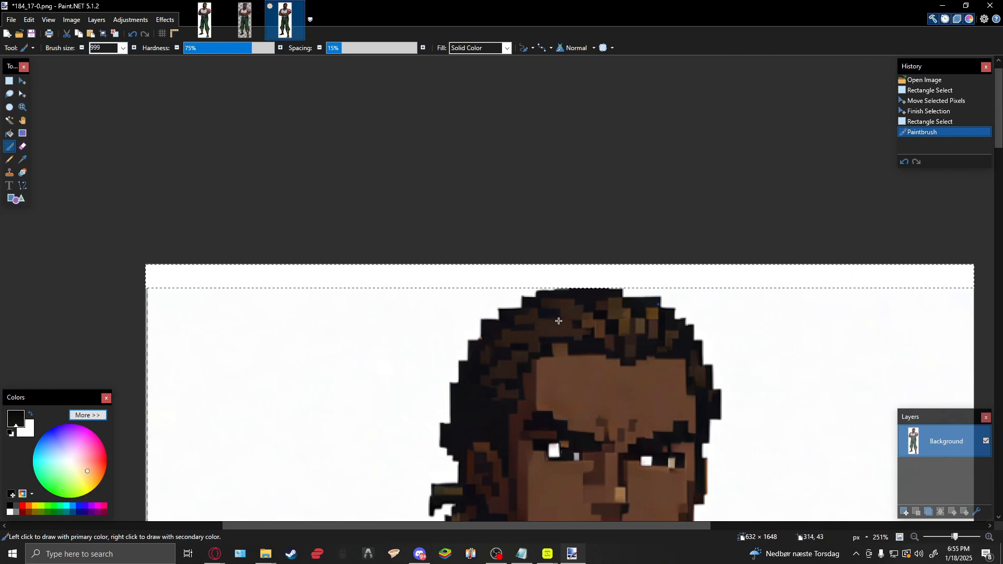
{"action": "key", "text": "ctrl+d"}
Select a 632 × 632 square around the head and crossed arms using Rectangle Select with a 400:400 fixed ratio.
{"action": "scroll", "coordinate": [586, 231], "scroll_direction": "down", "scroll_amount": 5}
{"action": "scroll", "coordinate": [552, 141], "scroll_direction": "down", "scroll_amount": 4}
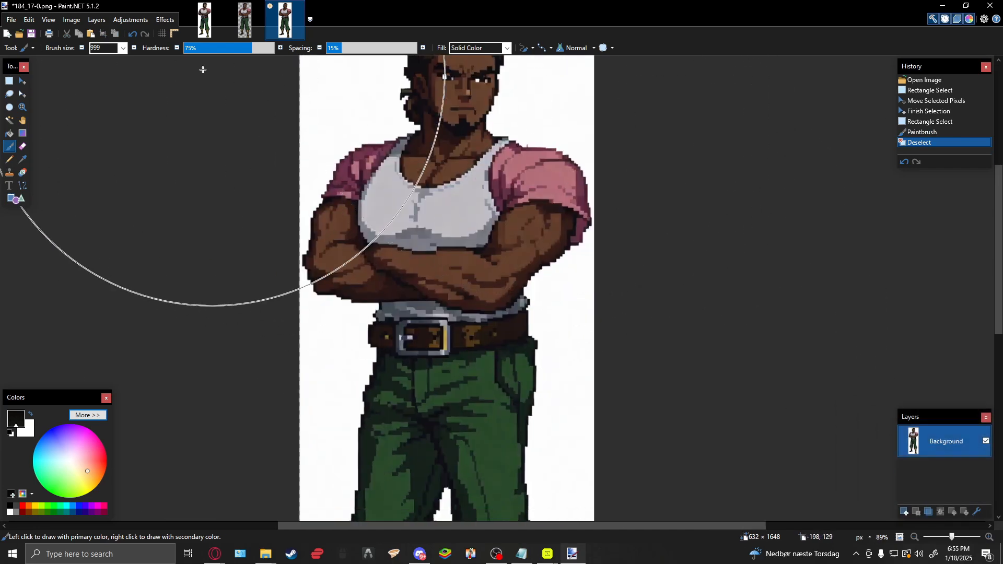
{"action": "left_click", "coordinate": [9, 81]}
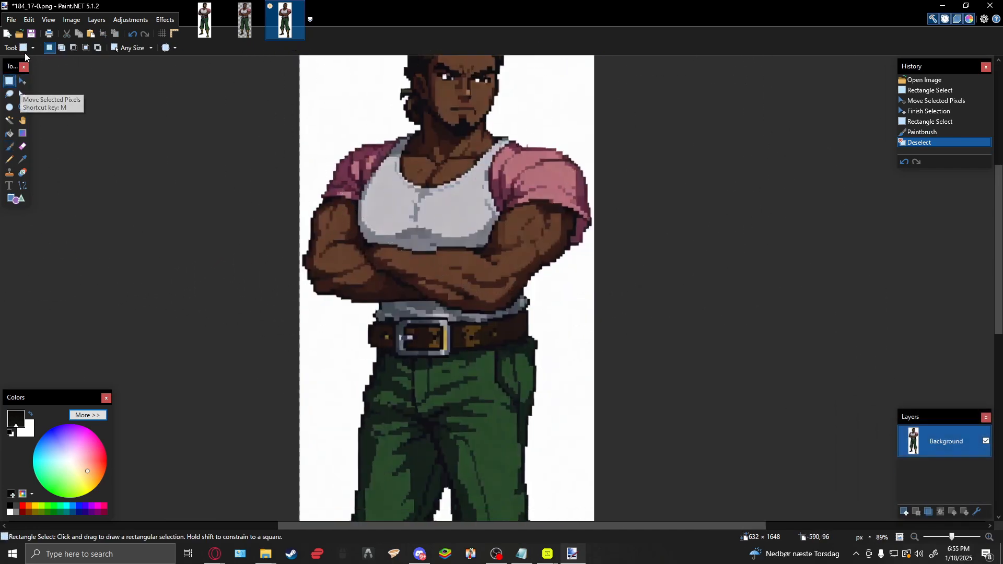
{"action": "left_click", "coordinate": [131, 49]}
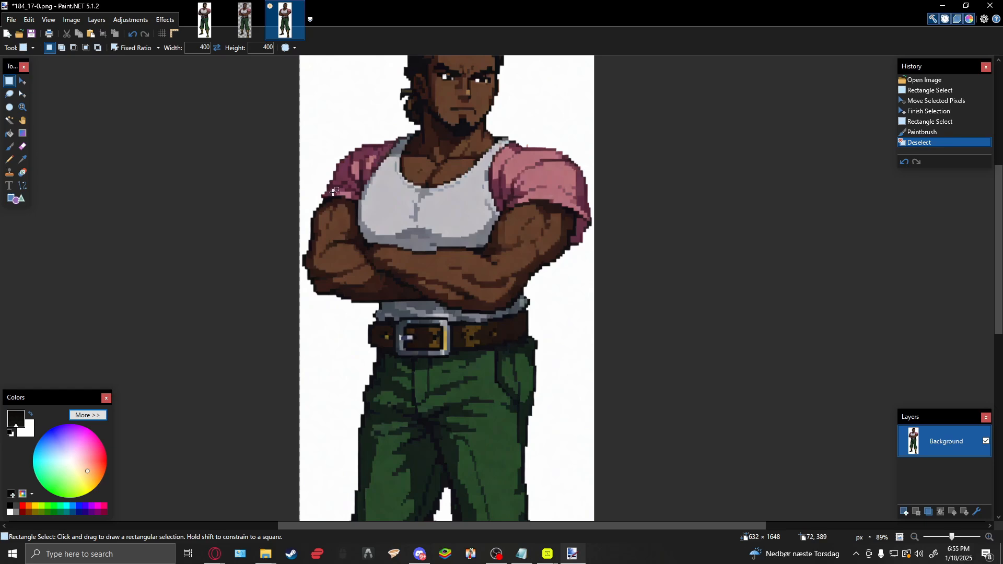
{"action": "scroll", "coordinate": [334, 243], "scroll_direction": "down", "scroll_amount": 3}
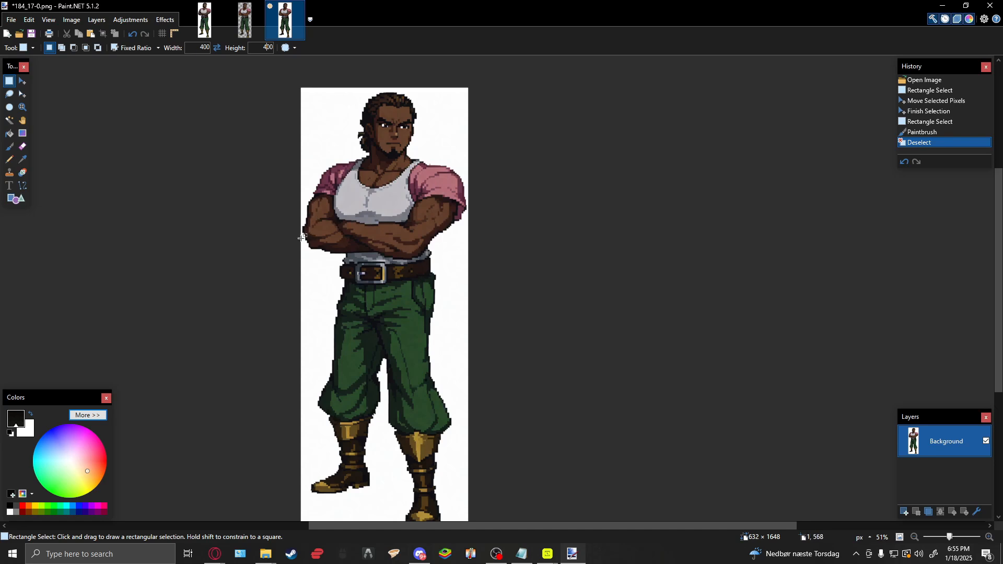
{"action": "left_click_drag", "start_coordinate": [302, 238], "coordinate": [675, 81]}
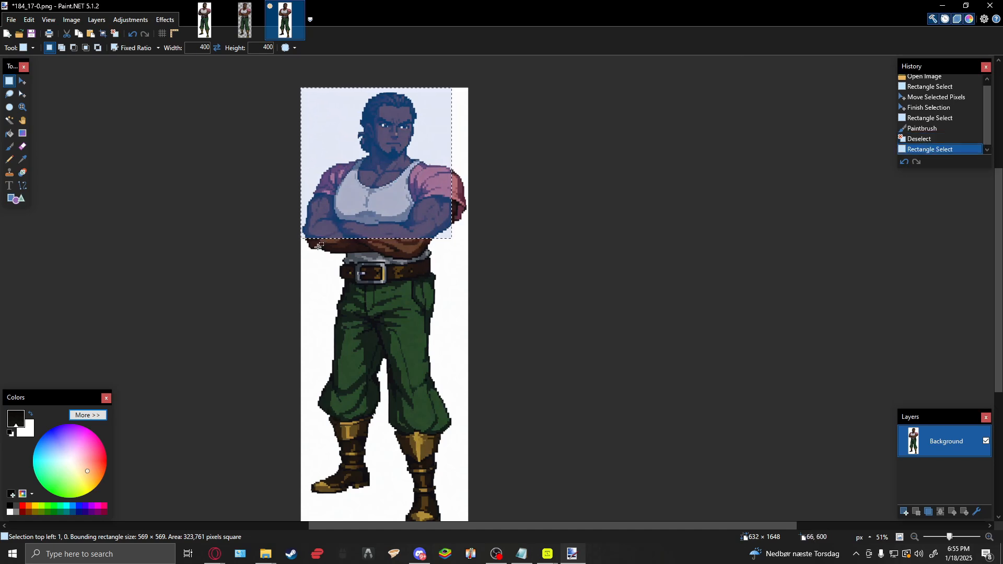
{"action": "left_click_drag", "start_coordinate": [300, 245], "coordinate": [696, 79]}
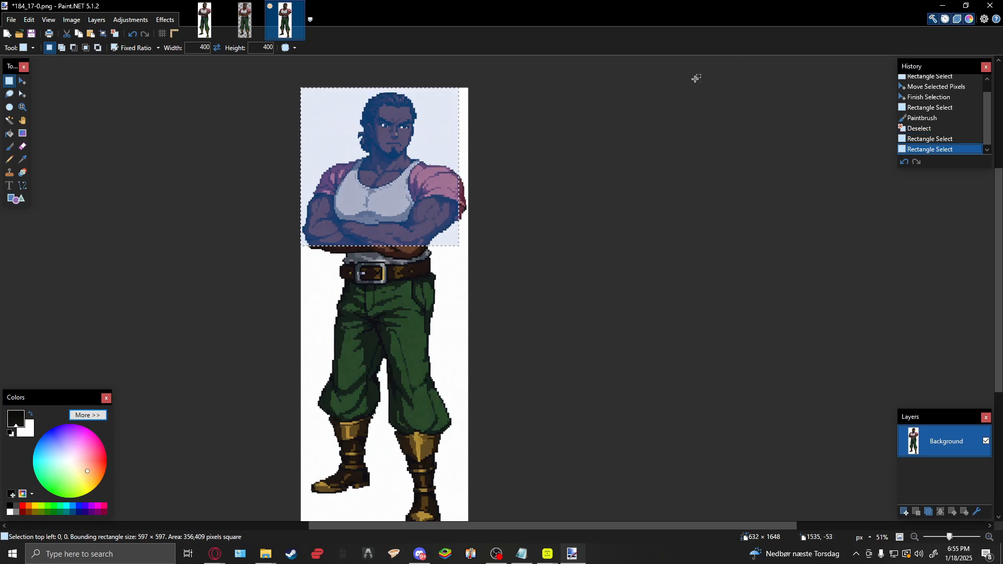
{"action": "left_click_drag", "start_coordinate": [300, 258], "coordinate": [705, 24]}
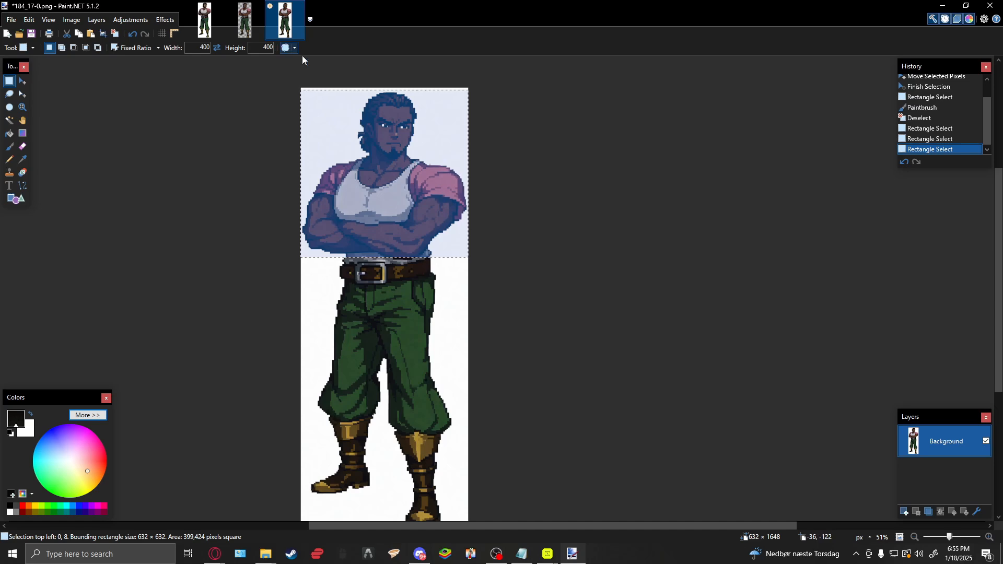
Deselect the square, try trimming the outer edge of the pink sleeve near the canvas border with a 25 px white brush, and undo the strokes.
{"action": "left_click", "coordinate": [438, 158]}
{"action": "scroll", "coordinate": [477, 205], "scroll_direction": "up", "scroll_amount": 4}
{"action": "scroll", "coordinate": [477, 206], "scroll_direction": "down", "scroll_amount": 2}
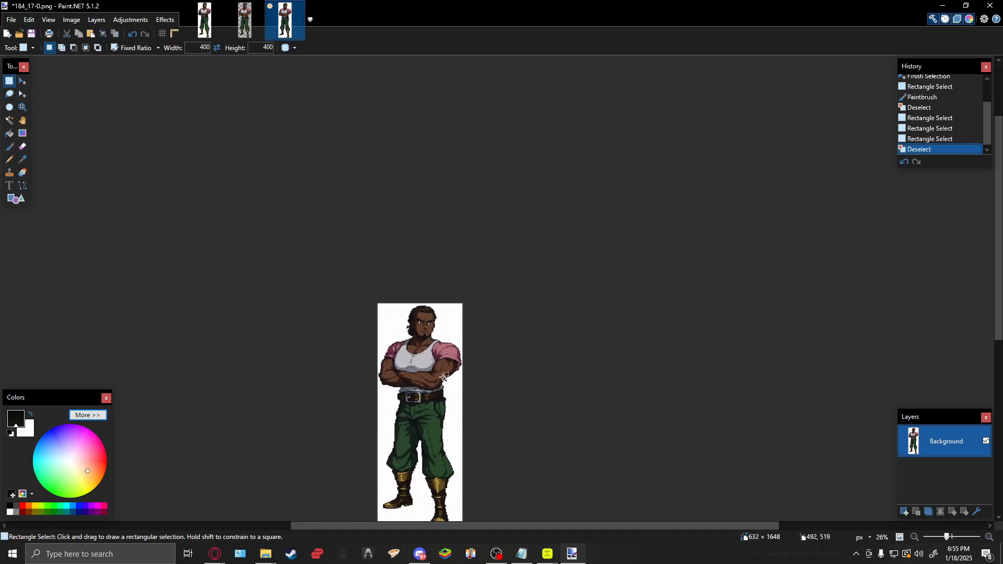
{"action": "scroll", "coordinate": [483, 215], "scroll_direction": "up", "scroll_amount": 5}
{"action": "scroll", "coordinate": [489, 226], "scroll_direction": "down", "scroll_amount": 4}
{"action": "key", "text": "b"}
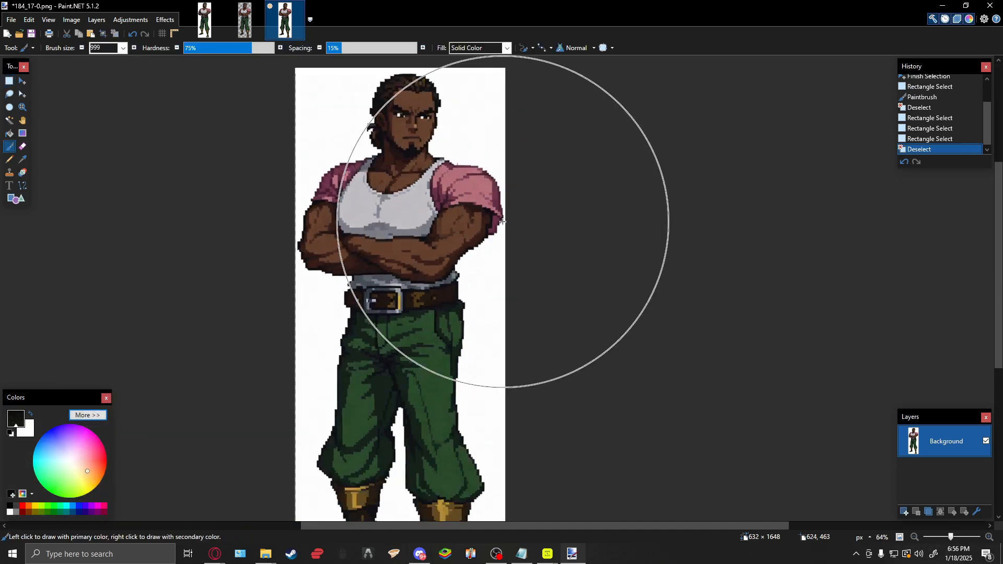
{"action": "double_click", "coordinate": [105, 47]}
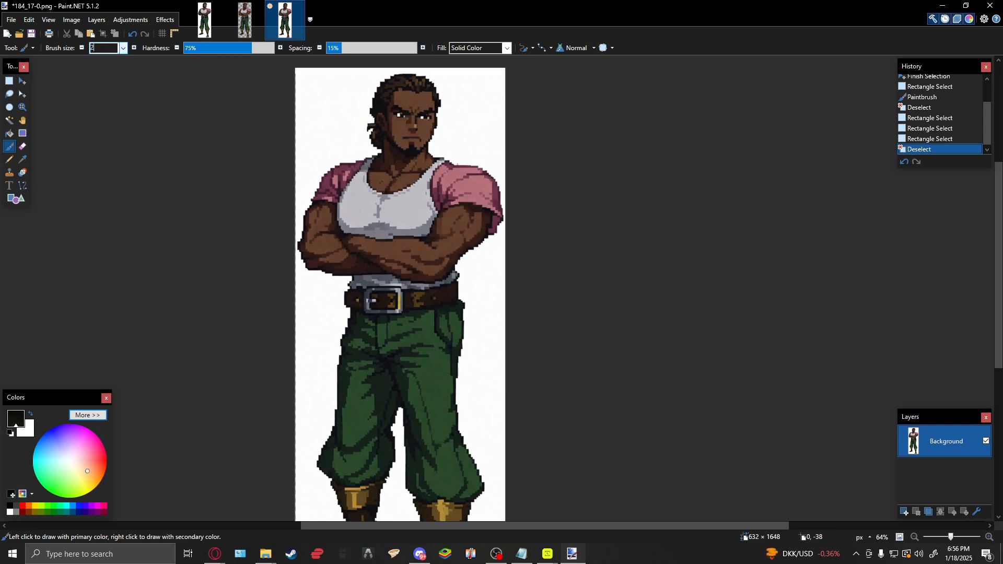
{"action": "mouse_move", "coordinate": [492, 184]}
{"action": "left_mouse_down"}
{"action": "mouse_move", "coordinate": [489, 255]}
{"action": "mouse_move", "coordinate": [497, 173]}
{"action": "mouse_move", "coordinate": [492, 219]}
{"action": "mouse_move", "coordinate": [490, 186]}
{"action": "left_mouse_up"}
{"action": "key", "text": "ctrl+z"}
{"action": "left_click_drag", "start_coordinate": [497, 231], "coordinate": [497, 212]}
{"action": "key", "text": "s"}
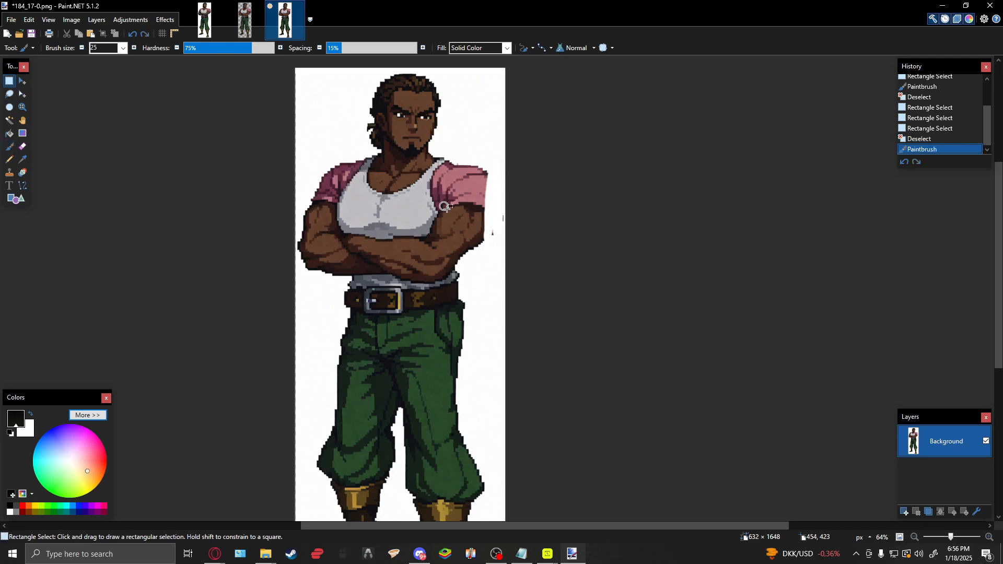
{"action": "key", "text": "ctrl+z"}
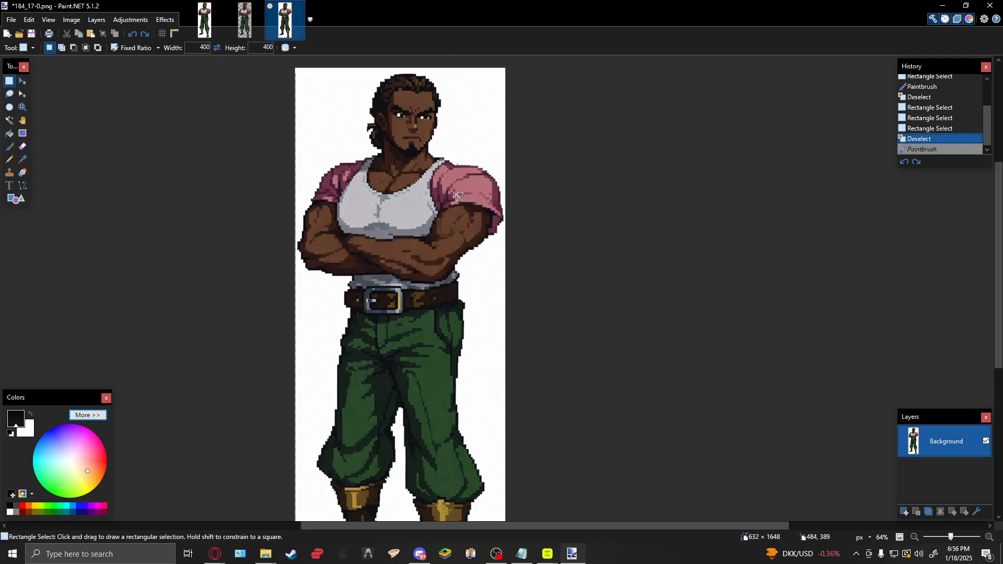
Lasso the arm and sleeve nearest the canvas border, copy them onto a new layer, and try shifting the copy slightly.
{"action": "left_click", "coordinate": [10, 94]}
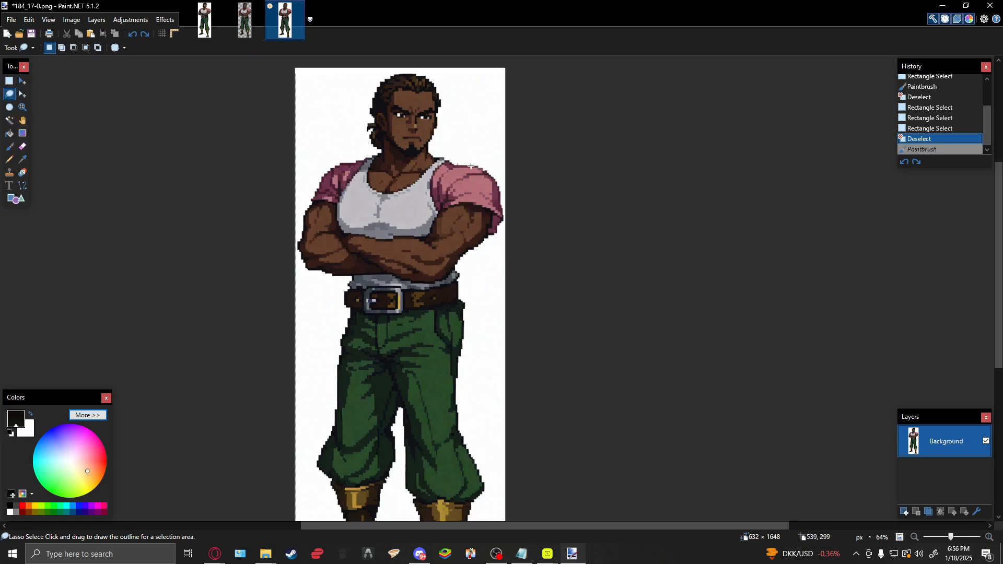
{"action": "mouse_move", "coordinate": [446, 163]}
{"action": "left_mouse_down"}
{"action": "mouse_move", "coordinate": [412, 235]}
{"action": "mouse_move", "coordinate": [438, 279]}
{"action": "mouse_move", "coordinate": [498, 209]}
{"action": "mouse_move", "coordinate": [477, 167]}
{"action": "mouse_move", "coordinate": [499, 213]}
{"action": "left_mouse_up"}
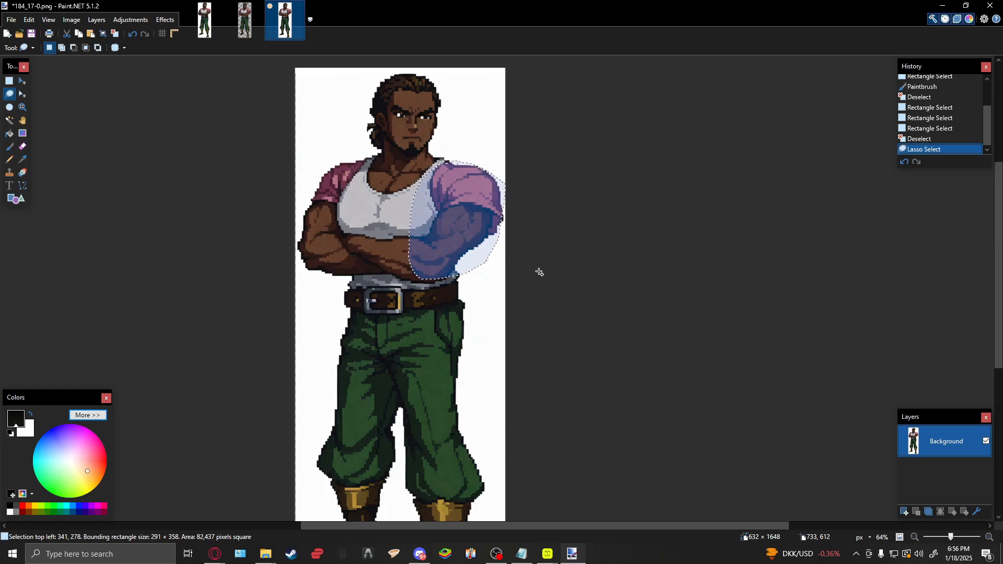
{"action": "left_click", "coordinate": [911, 515]}
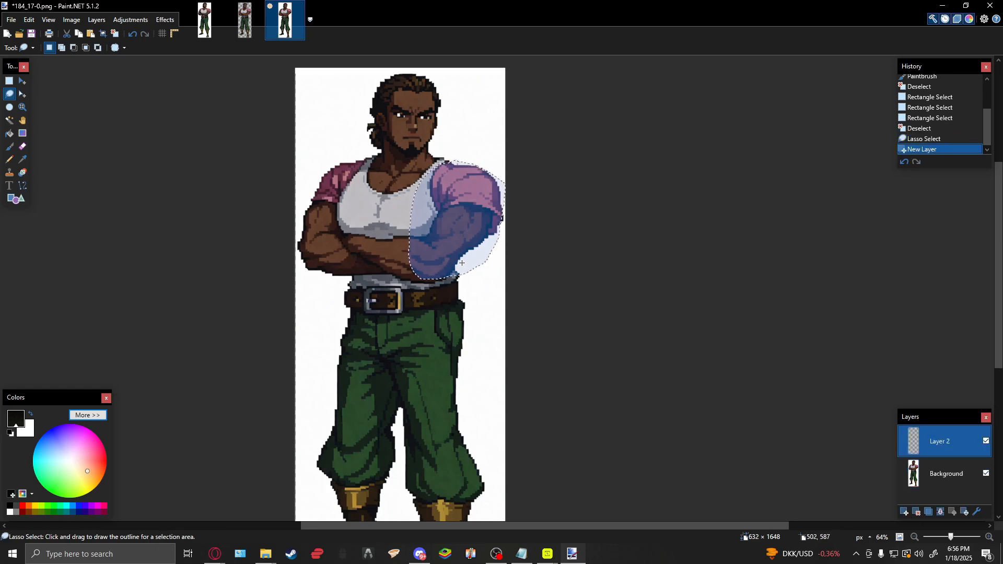
{"action": "left_click", "coordinate": [914, 464]}
{"action": "key", "text": "ctrl+c"}
{"action": "left_click", "coordinate": [912, 441]}
{"action": "key", "text": "ctrl+v"}
{"action": "left_click_drag", "start_coordinate": [488, 224], "coordinate": [459, 243]}
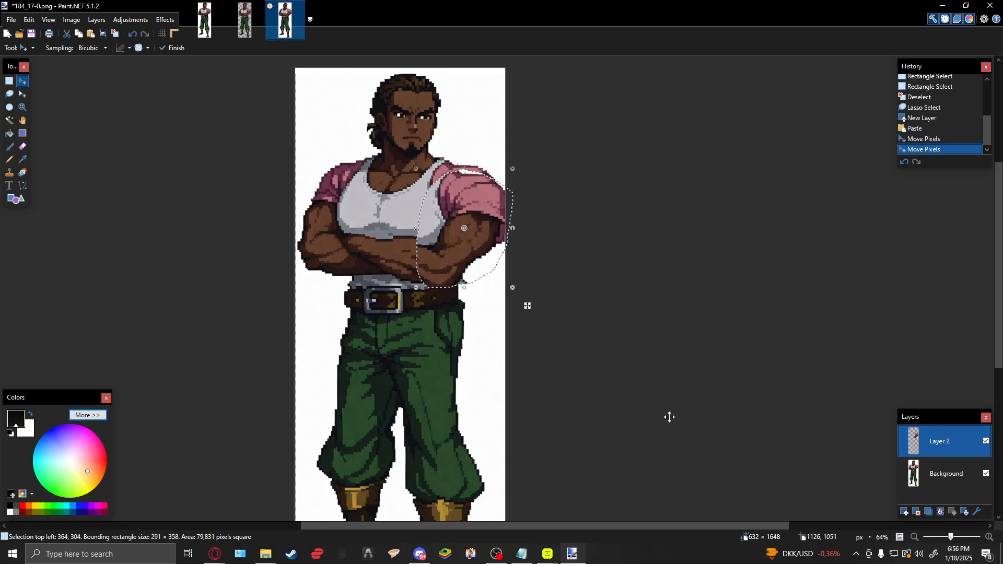
Undo the moves, paste, new layer and lasso selection, and restore the square upper-body selection.
{"action": "key", "text": "ctrl+z"}
{"action": "key", "text": "ctrl+z"}
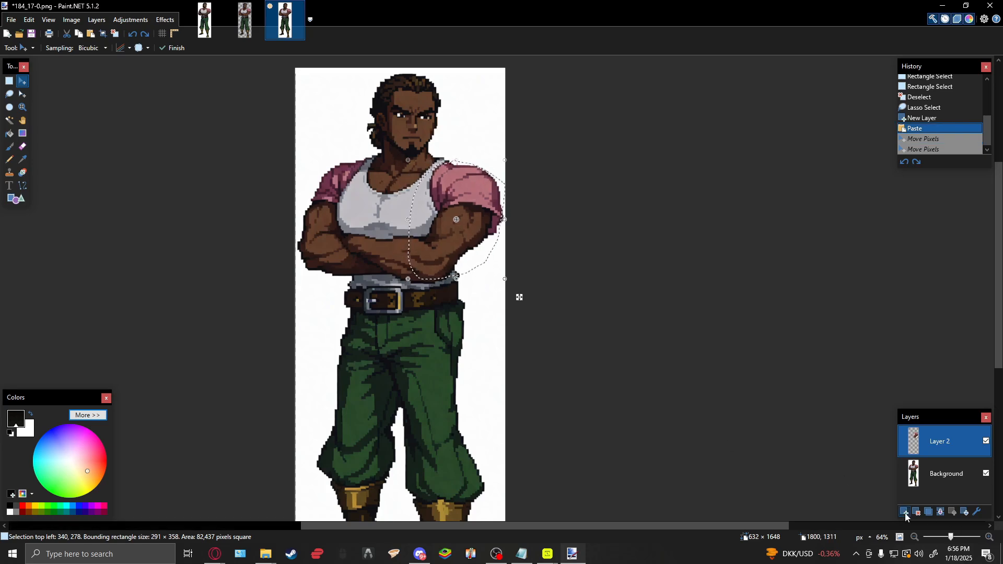
{"action": "key", "text": "ctrl+z"}
{"action": "key", "text": "ctrl+z"}
{"action": "key", "text": "ctrl+z"}
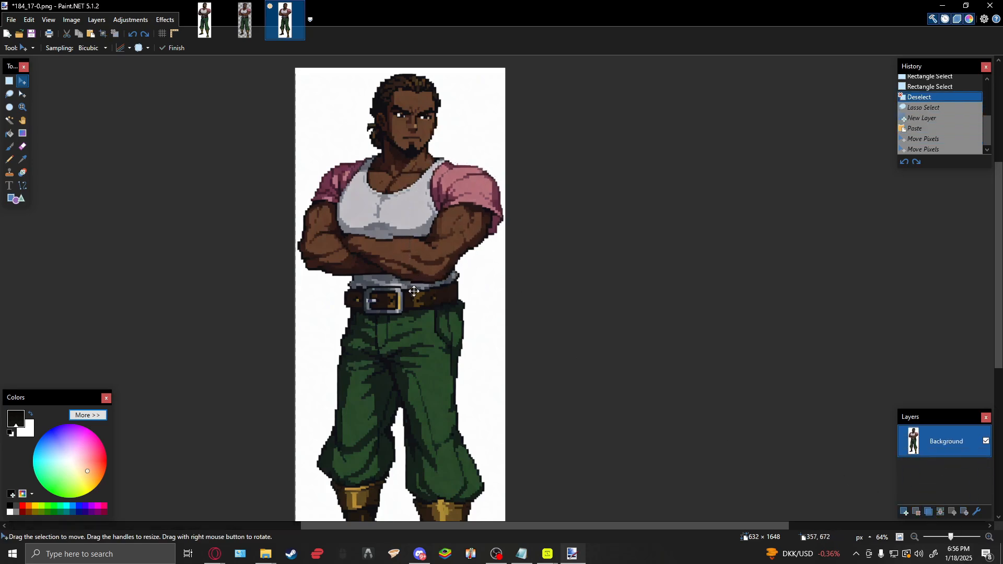
{"action": "key", "text": "ctrl+z"}
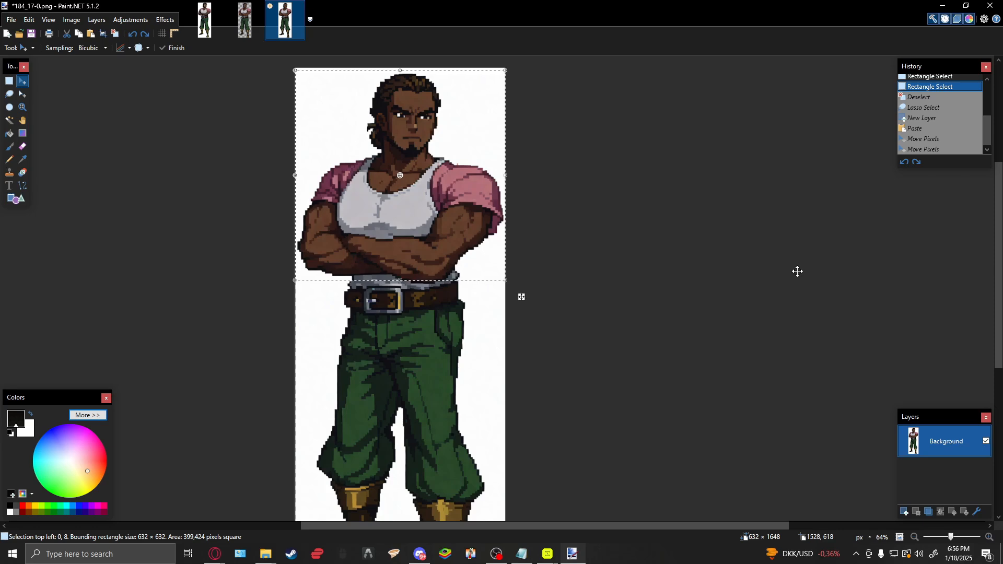
Create a new 632 × 632 image and paste the square upper-body crop into it.
{"action": "left_click", "coordinate": [11, 20]}
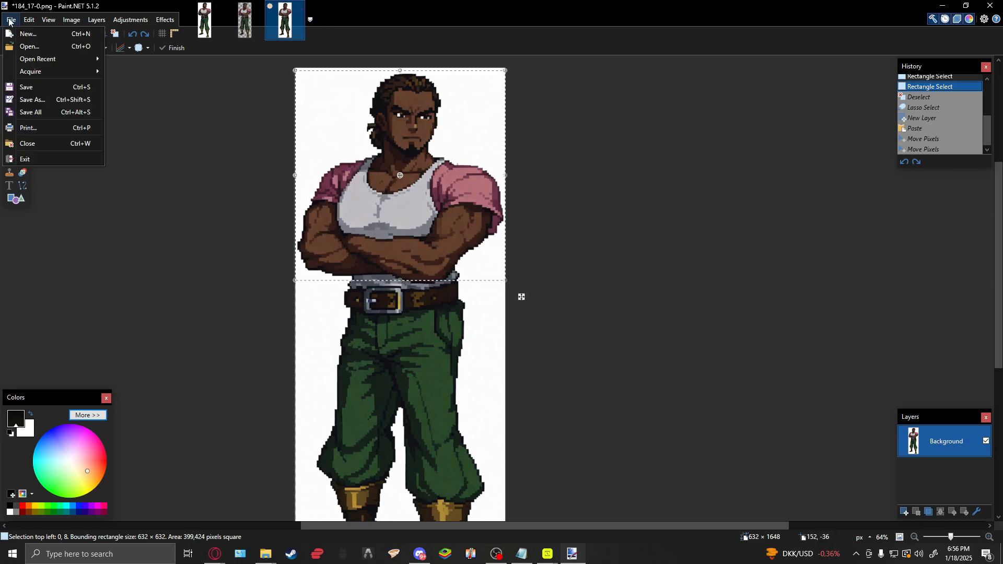
{"action": "left_click", "coordinate": [21, 34]}
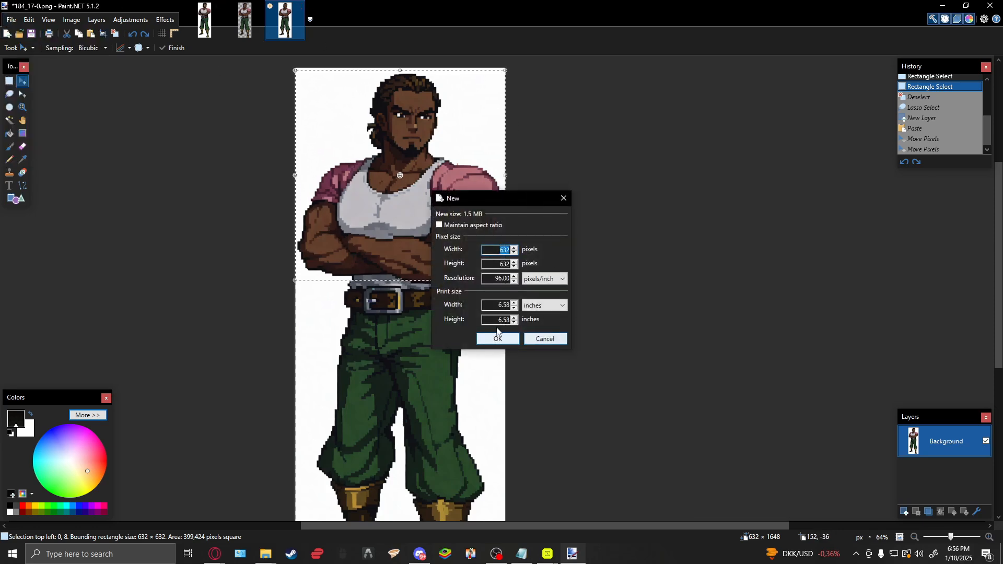
{"action": "key", "text": "Return"}
{"action": "key", "text": "ctrl+v"}
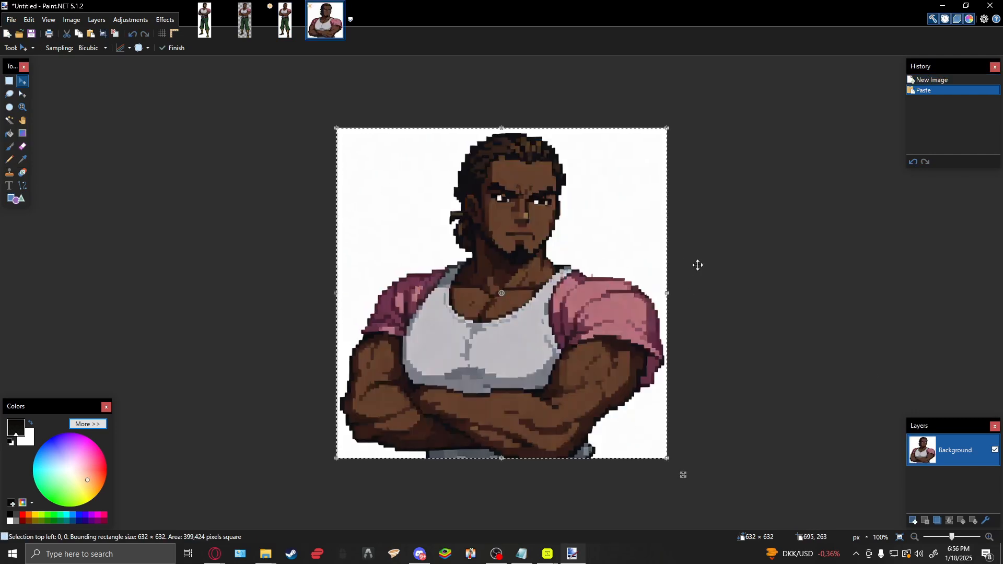
Save the square portrait in the WIP folder as 184_17-0-port.png with the offered PNG settings.
{"action": "left_click", "coordinate": [13, 23]}
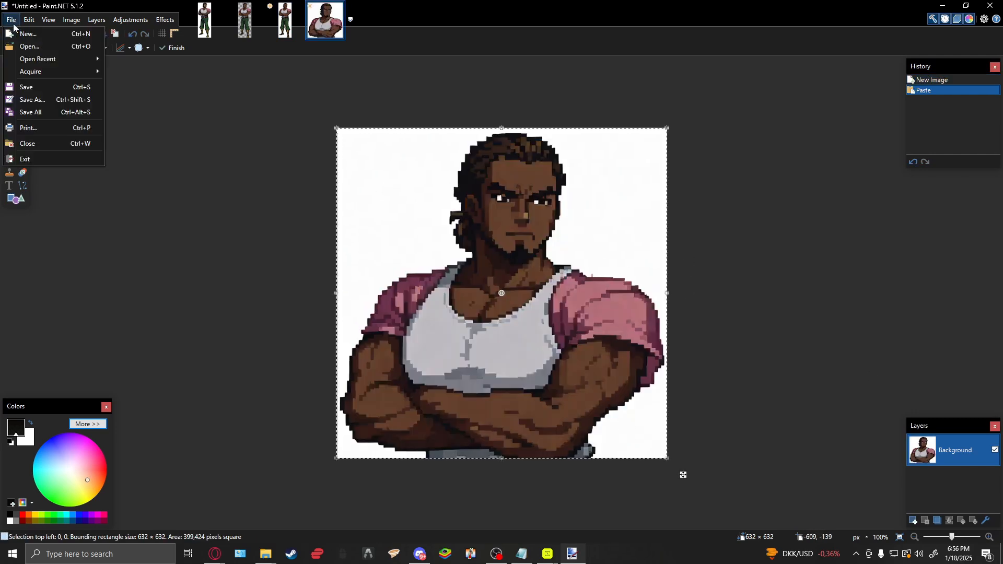
{"action": "left_click", "coordinate": [31, 99]}
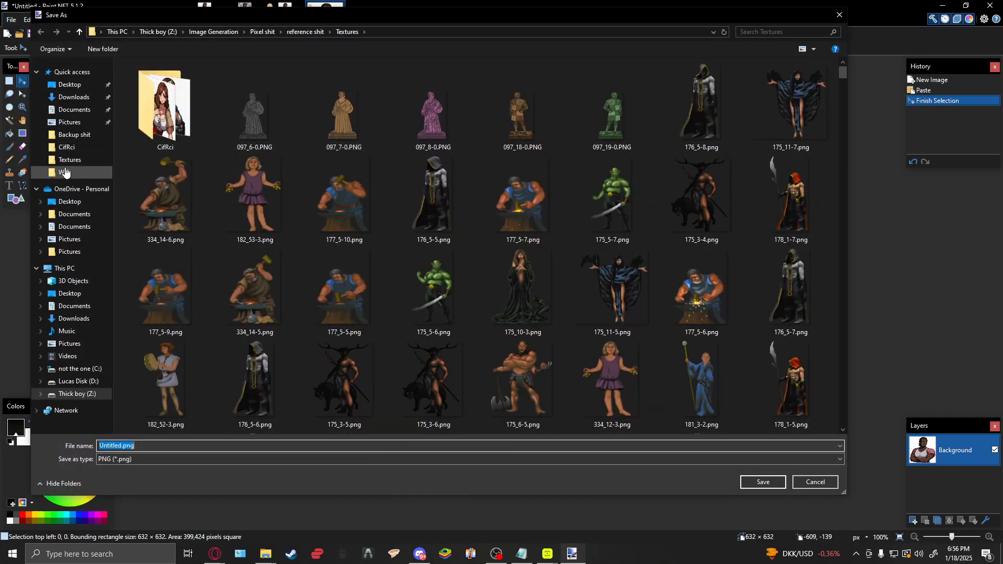
{"action": "left_click", "coordinate": [63, 172]}
{"action": "left_click_drag", "start_coordinate": [838, 94], "coordinate": [841, 173]}
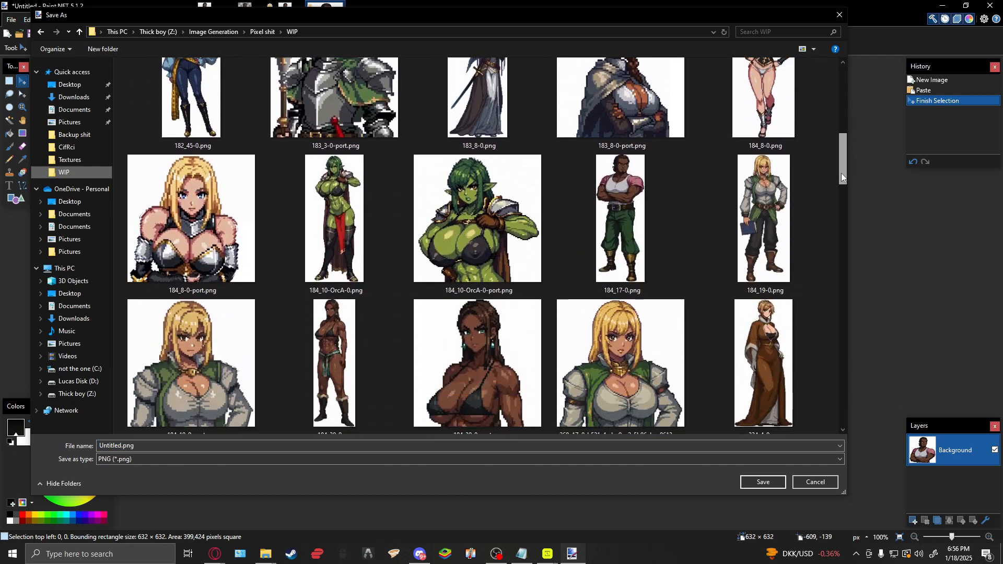
{"action": "left_click", "coordinate": [652, 239]}
{"action": "left_click", "coordinate": [124, 446]}
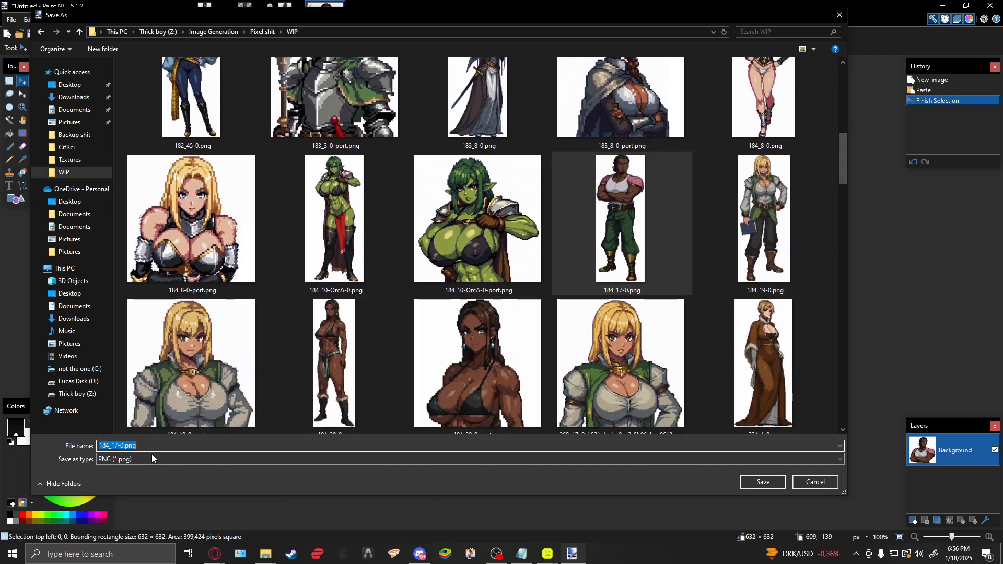
{"action": "left_click", "coordinate": [124, 447]}
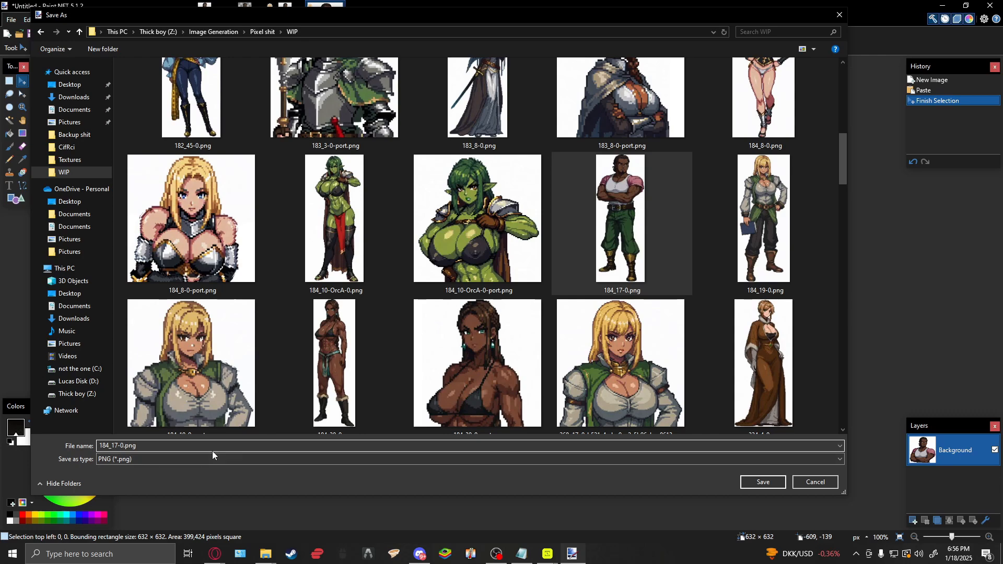
{"action": "type", "text": "-port"}
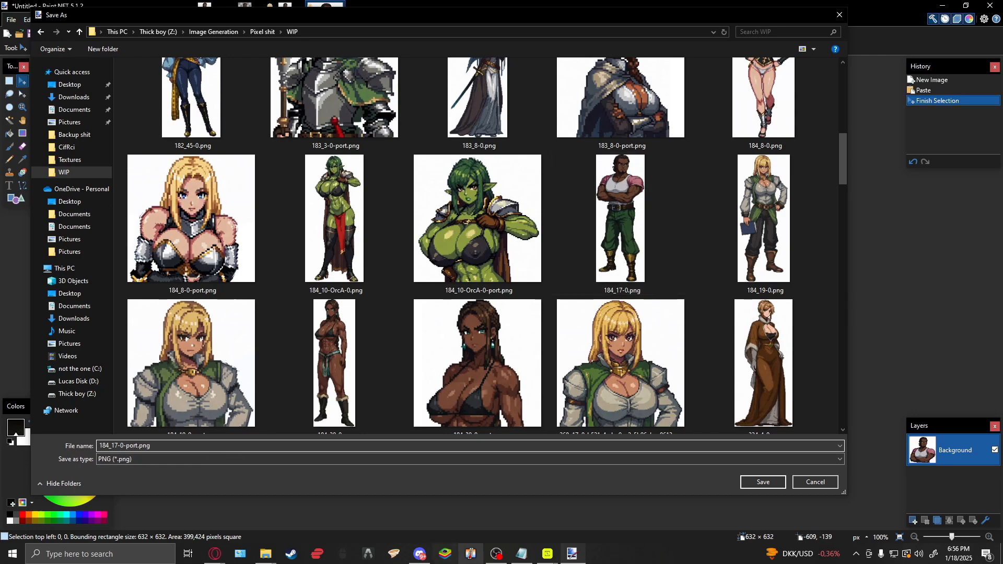
{"action": "left_click", "coordinate": [767, 485]}
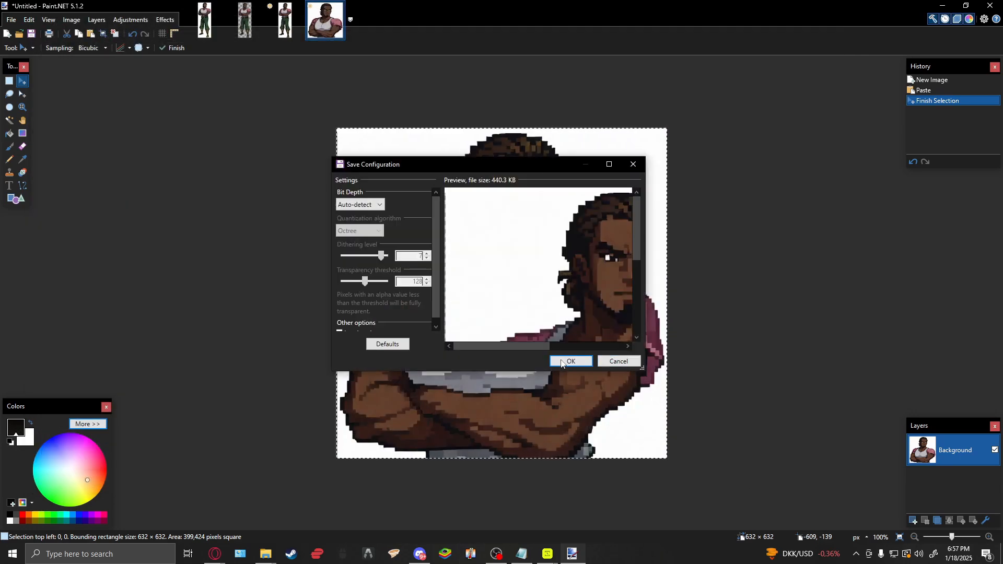
{"action": "key", "text": "Return"}
Switch to the Pixel Art Character Prompt chat in ChatGPT and send it 184_17-0-port.png from the WIP folder.
{"action": "left_click", "coordinate": [943, 6]}
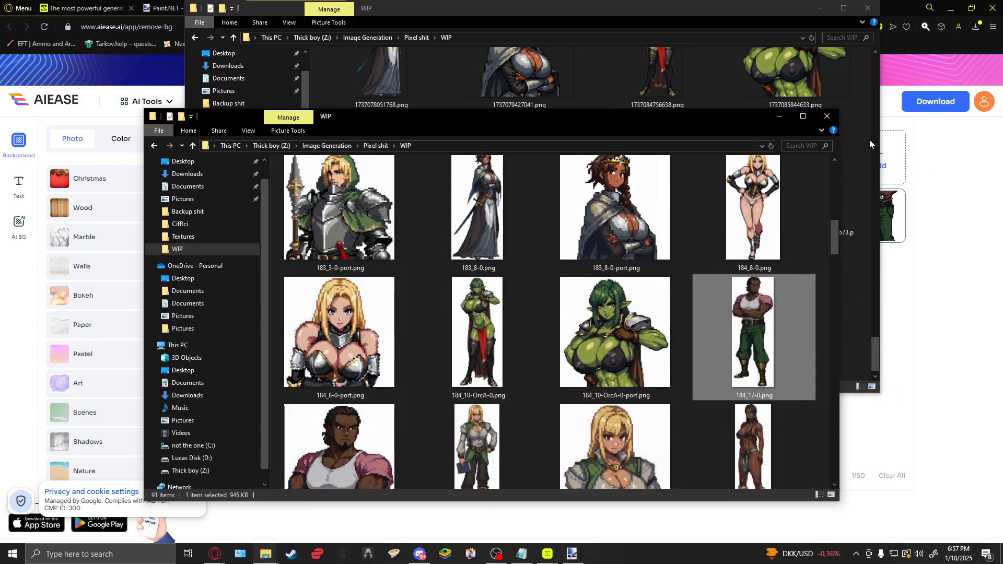
{"action": "left_click", "coordinate": [911, 157]}
{"action": "left_click", "coordinate": [504, 6]}
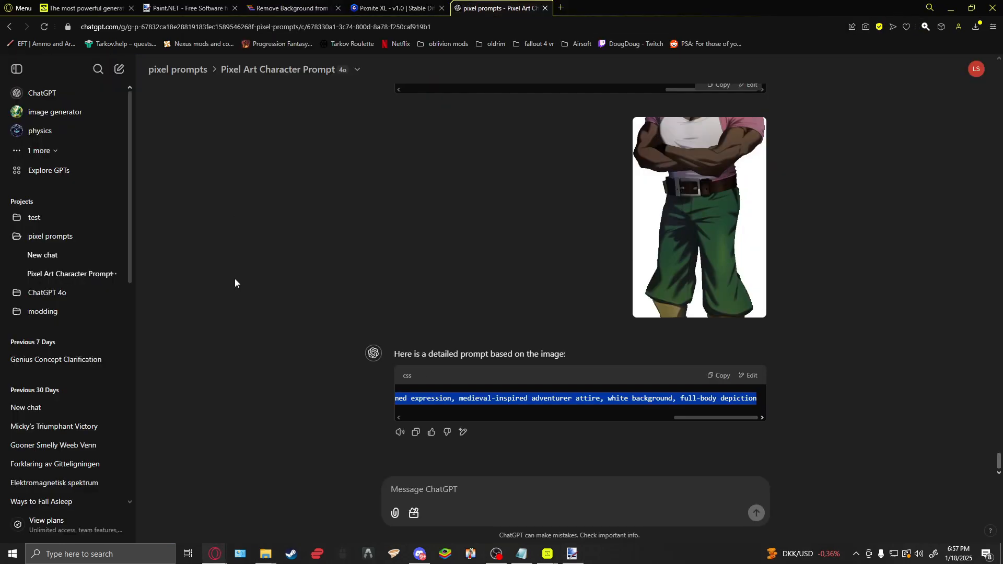
{"action": "left_click", "coordinate": [417, 486]}
{"action": "key", "text": "alt+Tab"}
{"action": "key", "text": "Tab"}
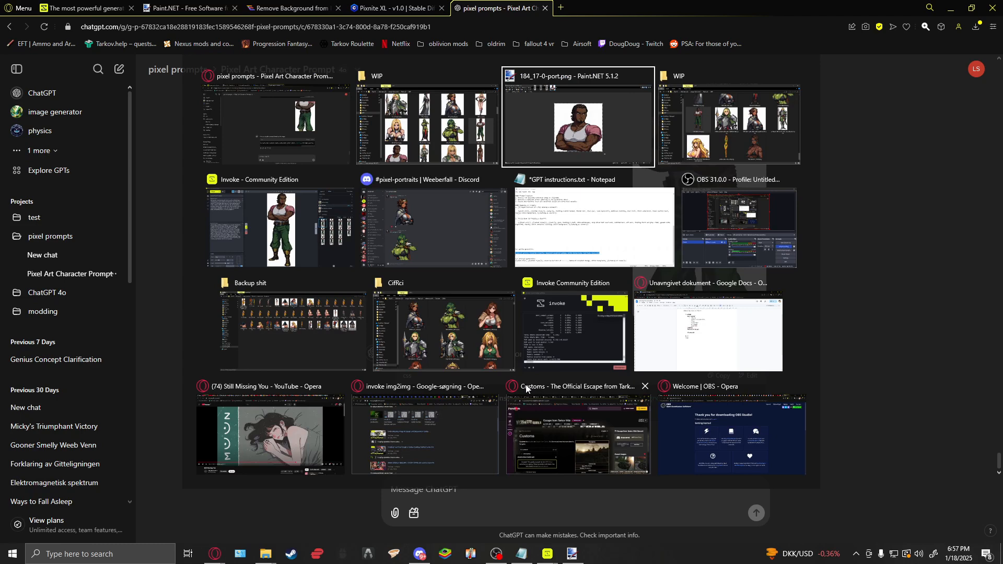
{"action": "left_click", "coordinate": [413, 123]}
{"action": "scroll", "coordinate": [362, 372], "scroll_direction": "down", "scroll_amount": 3}
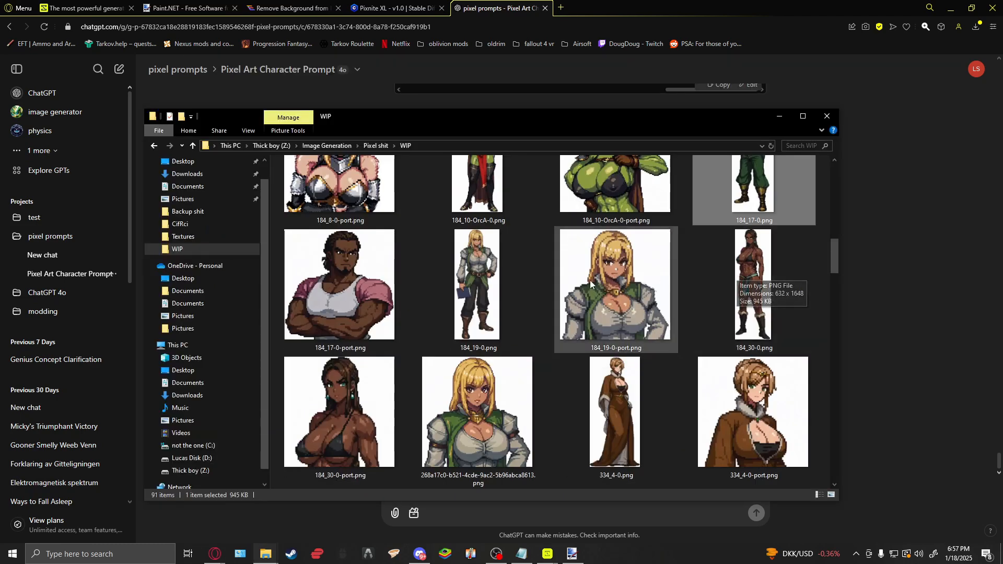
{"action": "left_click_drag", "start_coordinate": [362, 372], "coordinate": [757, 515]}
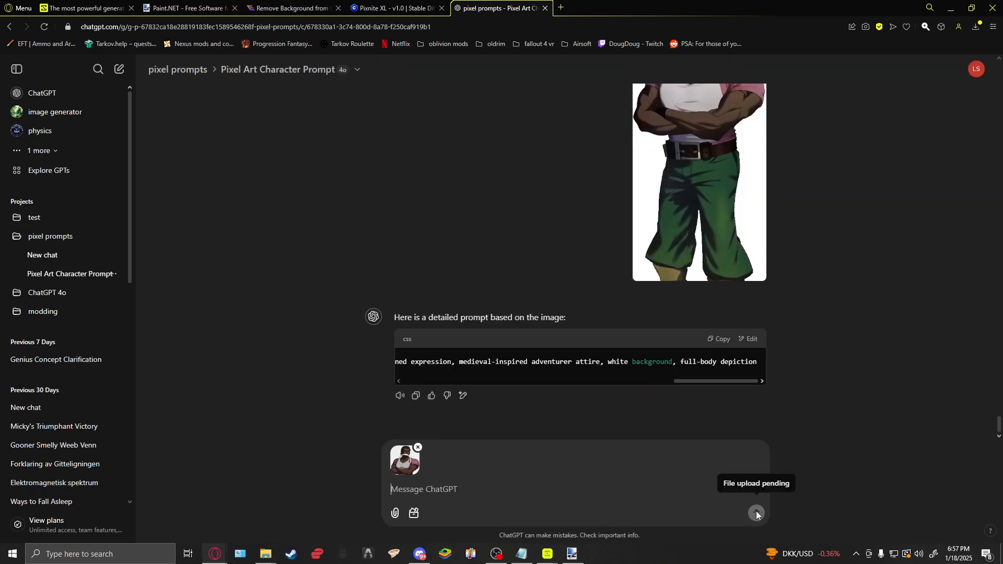
{"action": "left_click", "coordinate": [757, 513]}
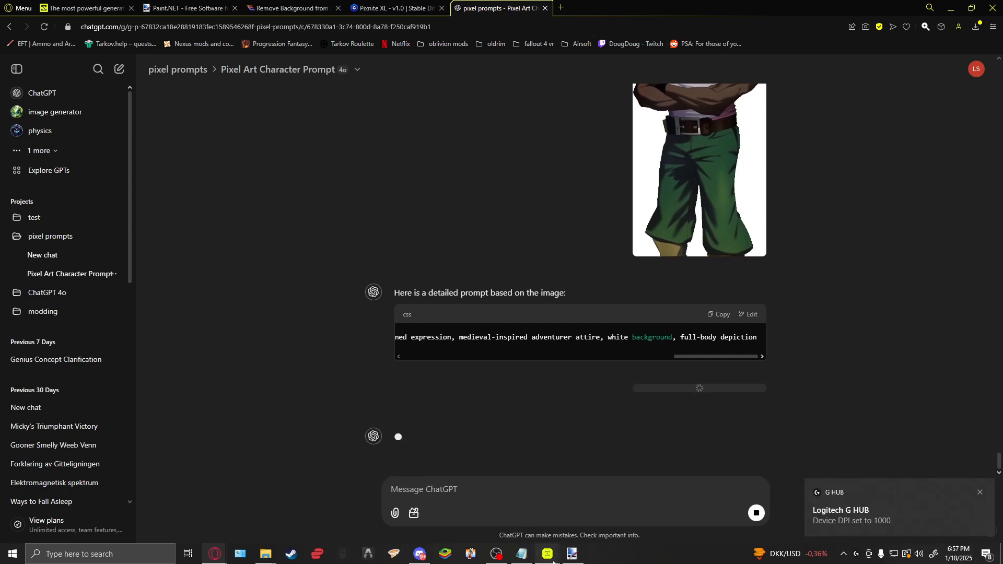
Switch to Invoke and upload 184_17-0-port.png from the WIP folder to the assets of the WIP portraits board.
{"action": "mouse_move", "coordinate": [547, 553]}
{"action": "left_click", "coordinate": [602, 519]}
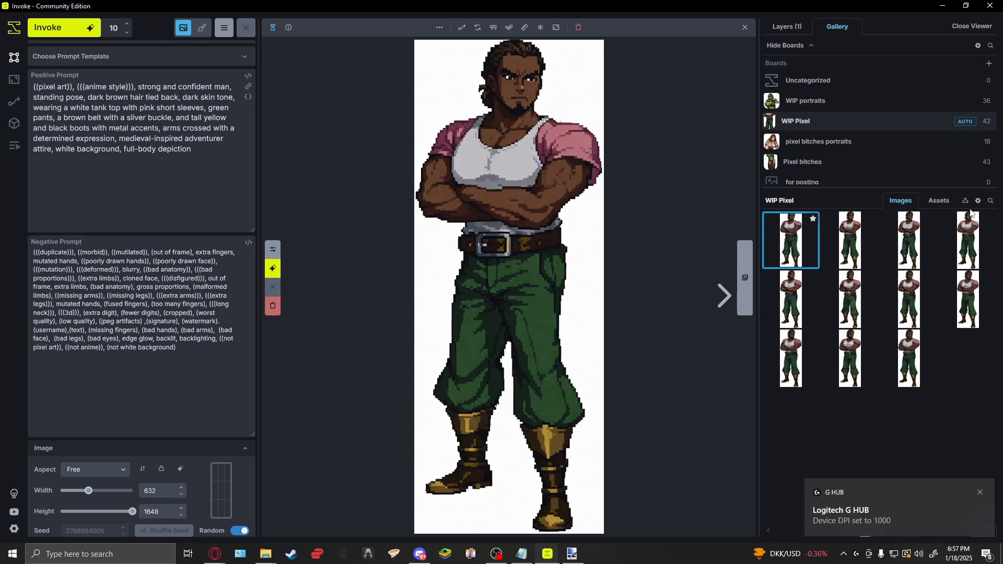
{"action": "left_click", "coordinate": [861, 100]}
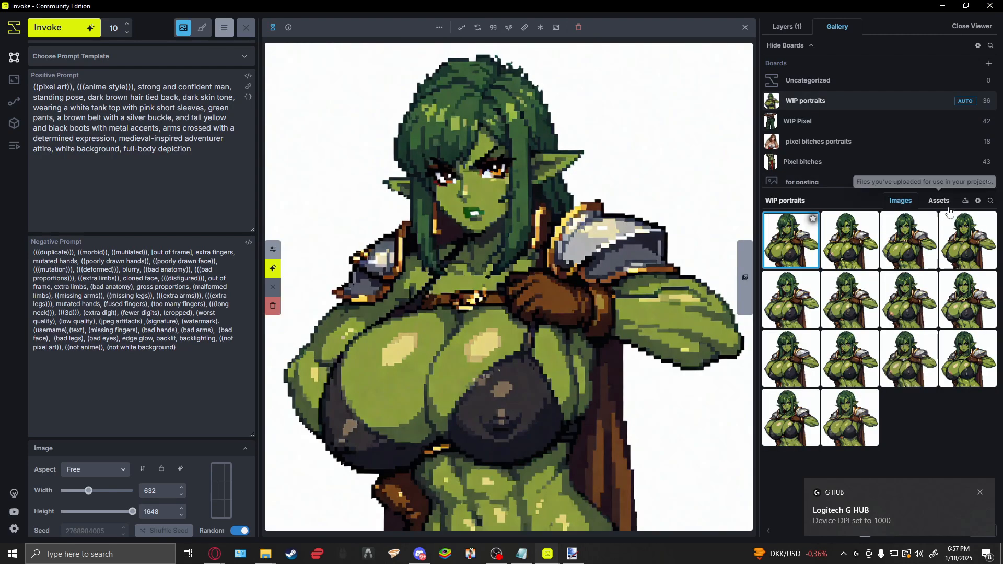
{"action": "left_click", "coordinate": [946, 205]}
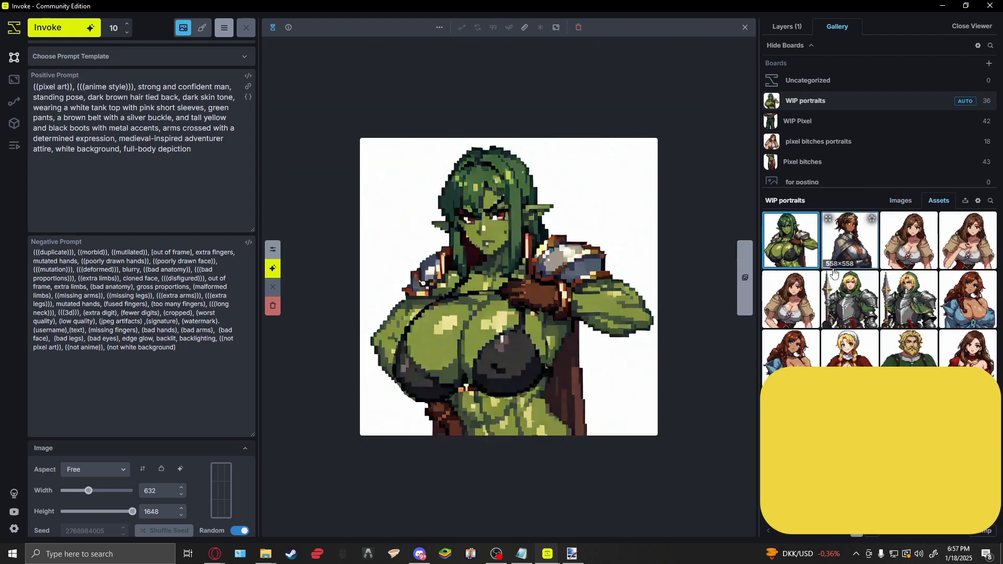
{"action": "key", "text": "alt+Tab"}
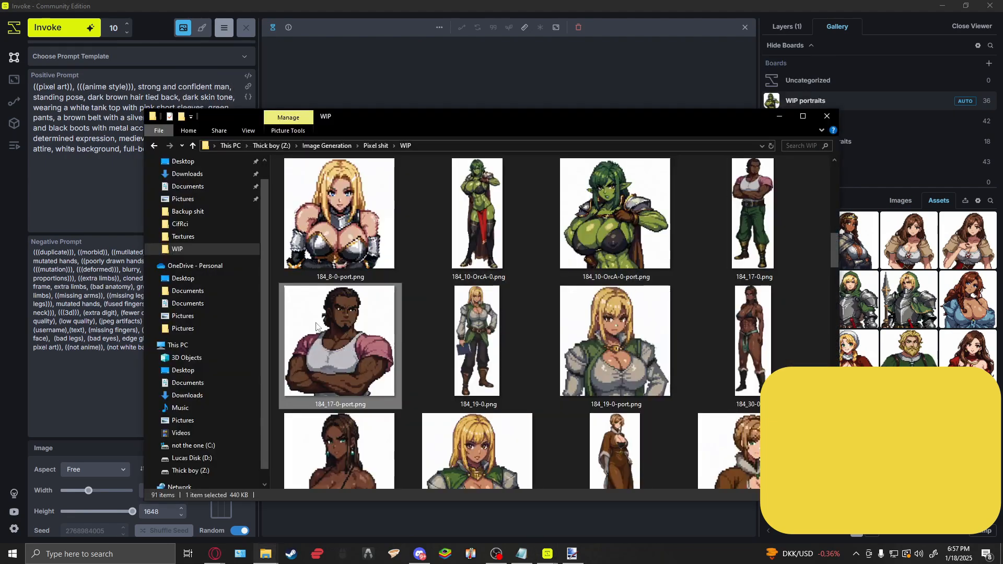
{"action": "left_click_drag", "start_coordinate": [316, 326], "coordinate": [795, 247]}
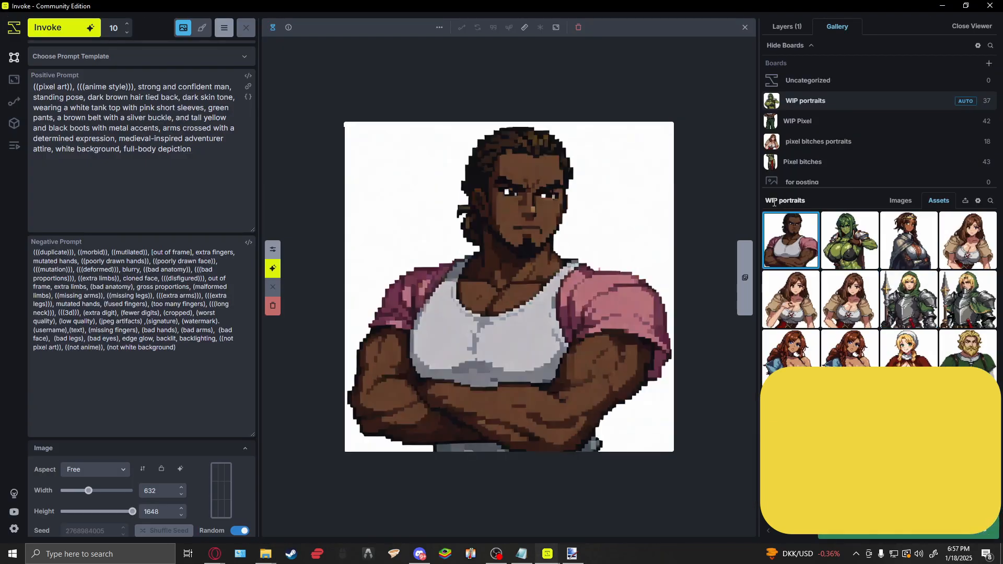
Create a new canvas from the uploaded portrait as a resized raster layer.
{"action": "right_click", "coordinate": [794, 248]}
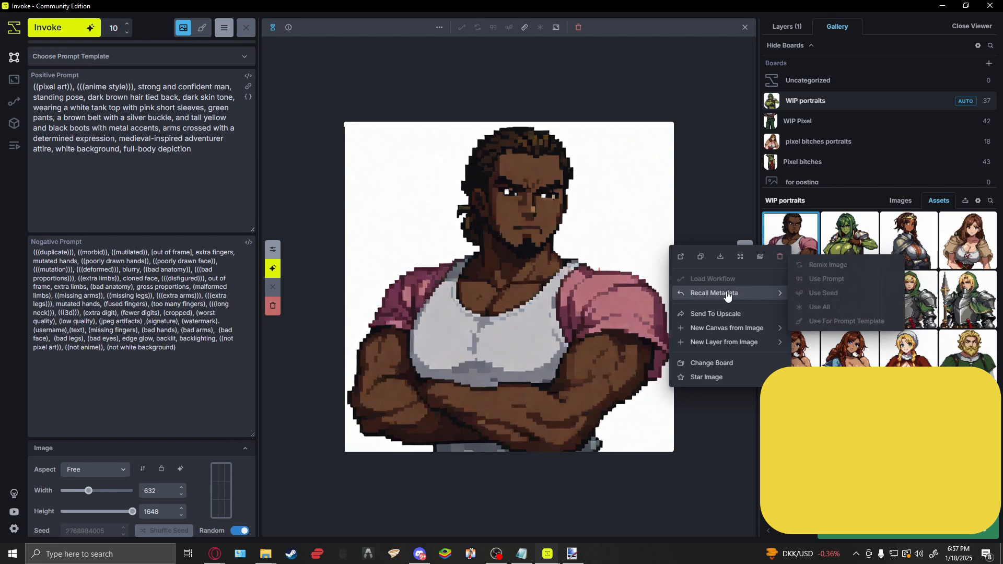
{"action": "mouse_move", "coordinate": [742, 329]}
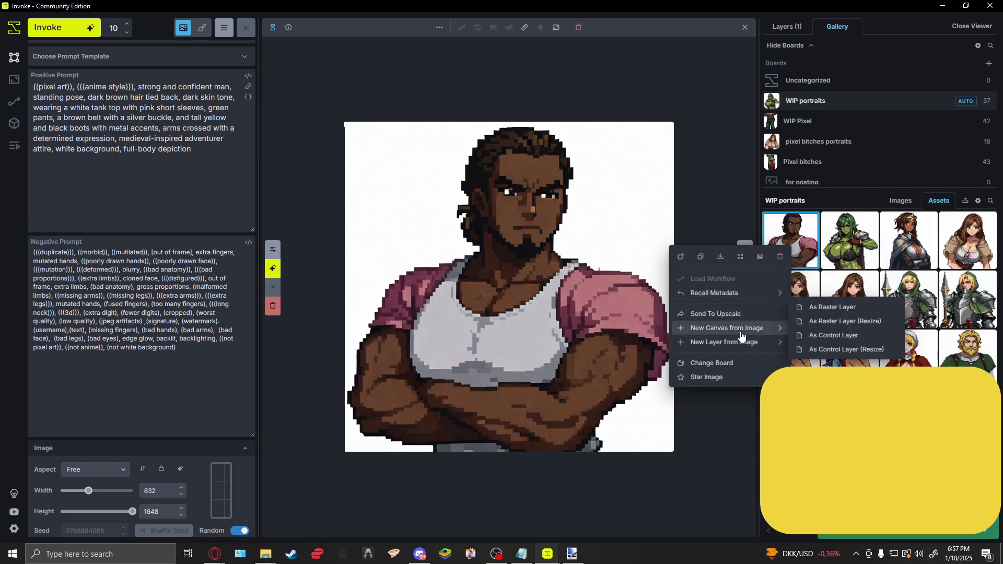
{"action": "left_click", "coordinate": [854, 326]}
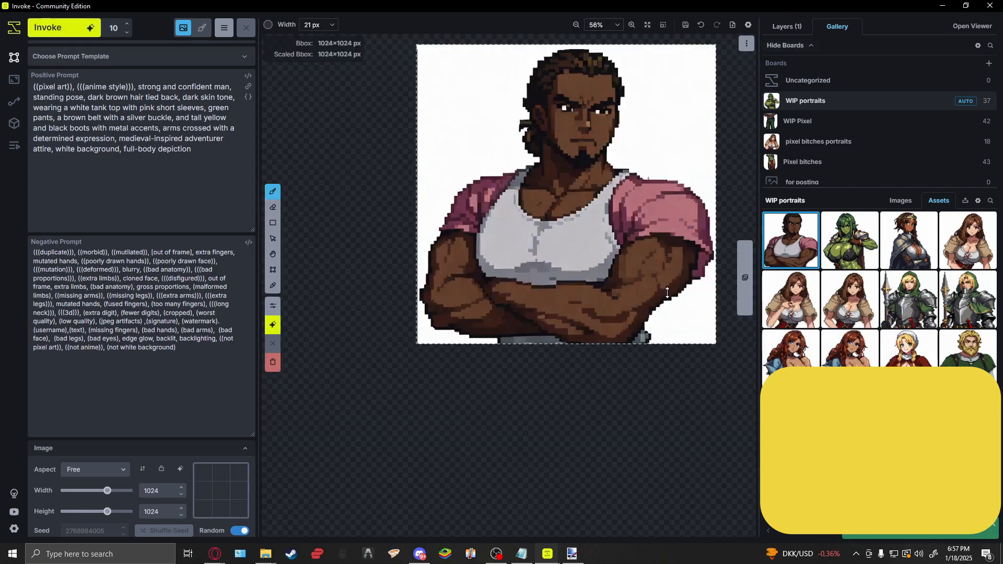
Copy ChatGPT's new close-up portrait prompt ending in "(((looking at viewer)))" and replace Invoke's positive prompt with it.
{"action": "key", "text": "alt+Tab"}
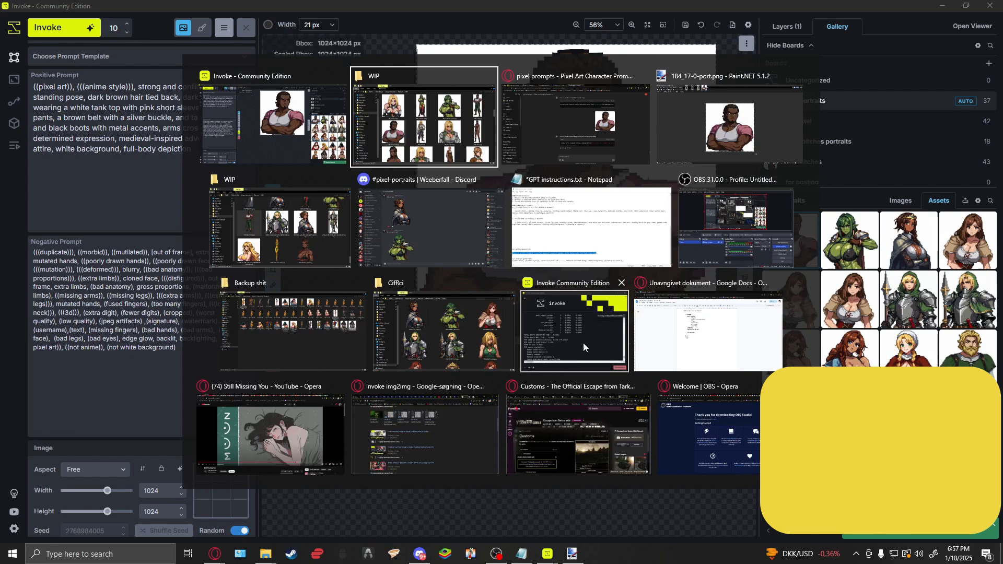
{"action": "left_click", "coordinate": [581, 343]}
{"action": "left_click_drag", "start_coordinate": [403, 401], "coordinate": [699, 410]}
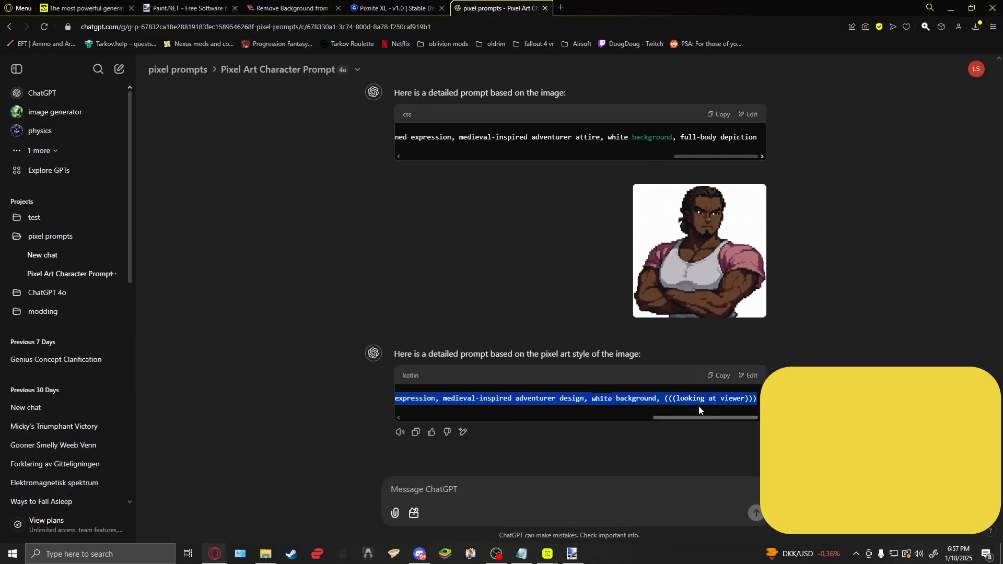
{"action": "key", "text": "alt+Tab"}
{"action": "key", "text": "ctrl+a"}
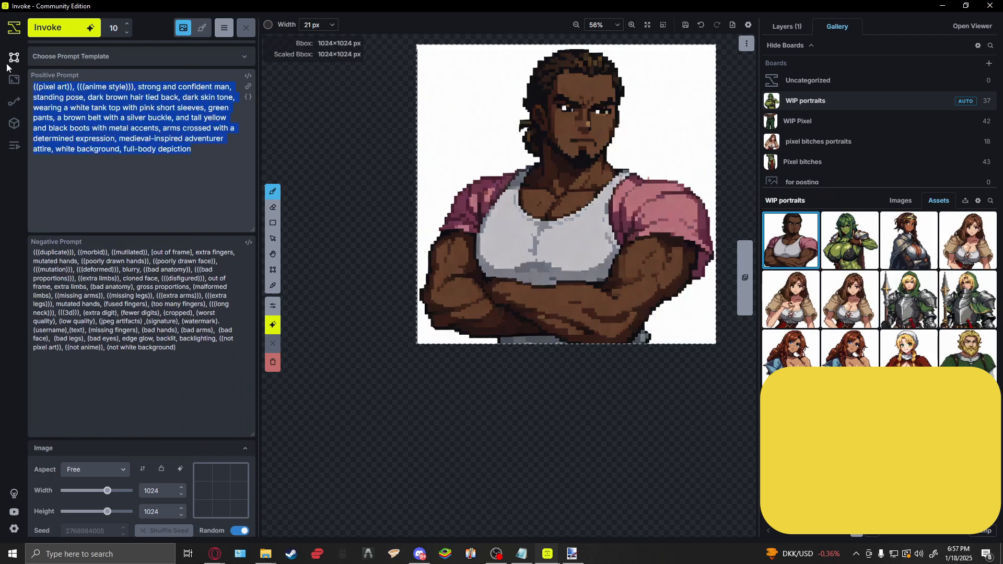
{"action": "type", "text": "((pixel art)), (((anime style))), close-up portrait of a strong and confident man, dark brown hair tied back, dark skin tone, wearing a white tank top with pink short sleeves, arms crossed with a determined and stoic expression, medieval-inspired adventurer design, white background, (((looking at viewer)))"}
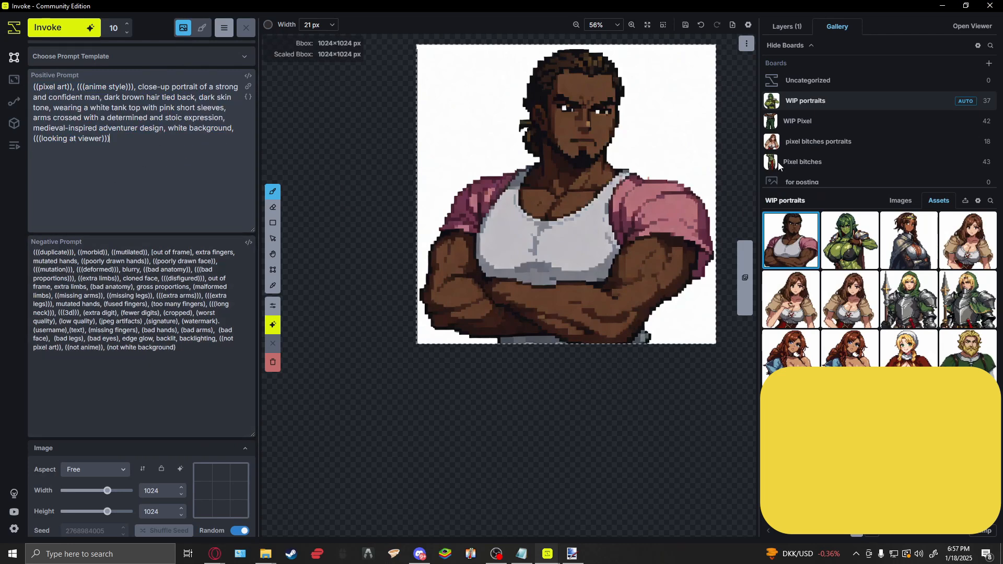
Generate a single image from the new prompt, and open the viewer on the generated images of the WIP portraits board.
{"action": "left_click", "coordinate": [50, 28]}
{"action": "left_click", "coordinate": [57, 28]}
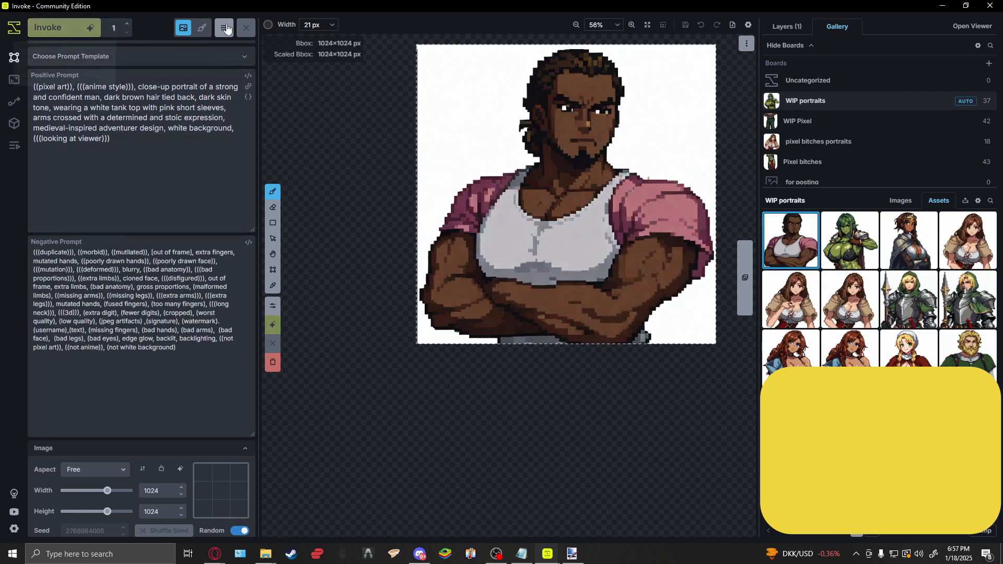
{"action": "left_click", "coordinate": [784, 27]}
{"action": "left_click", "coordinate": [838, 27]}
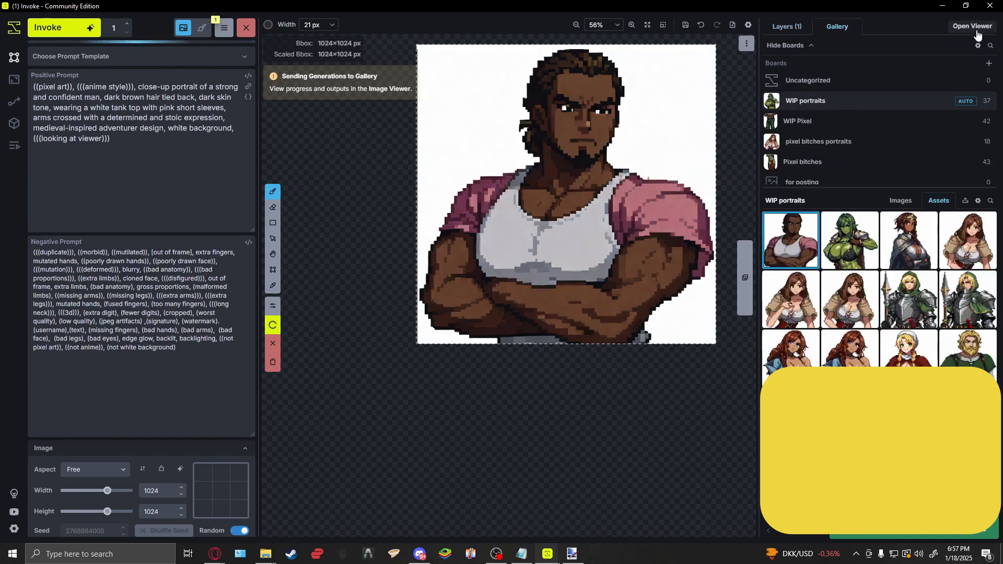
{"action": "left_click", "coordinate": [976, 30]}
{"action": "left_click", "coordinate": [901, 201]}
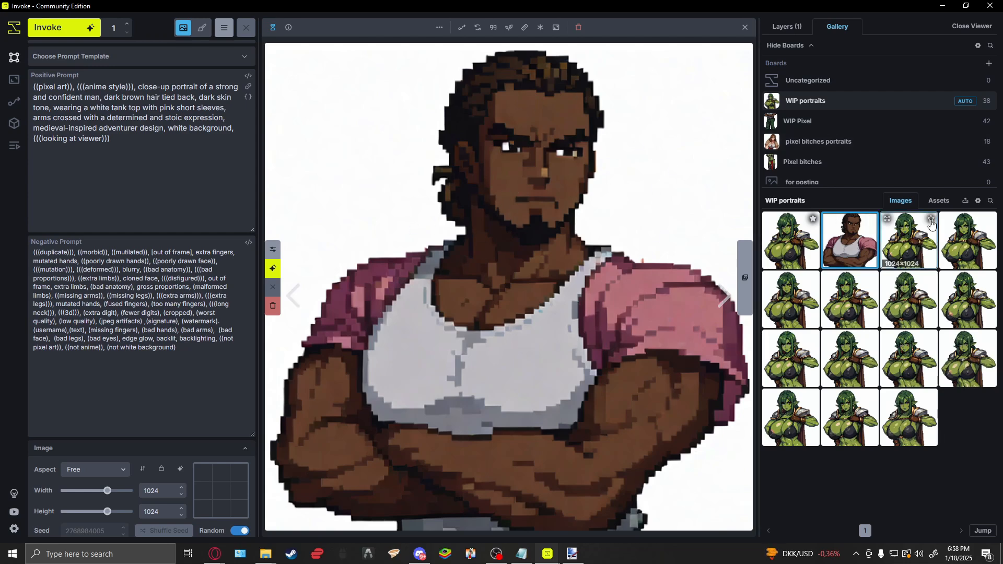
Select the newly generated portrait among the board's images and remove the star from the green-haired orc portrait.
{"action": "left_click", "coordinate": [938, 200]}
{"action": "left_click", "coordinate": [896, 203]}
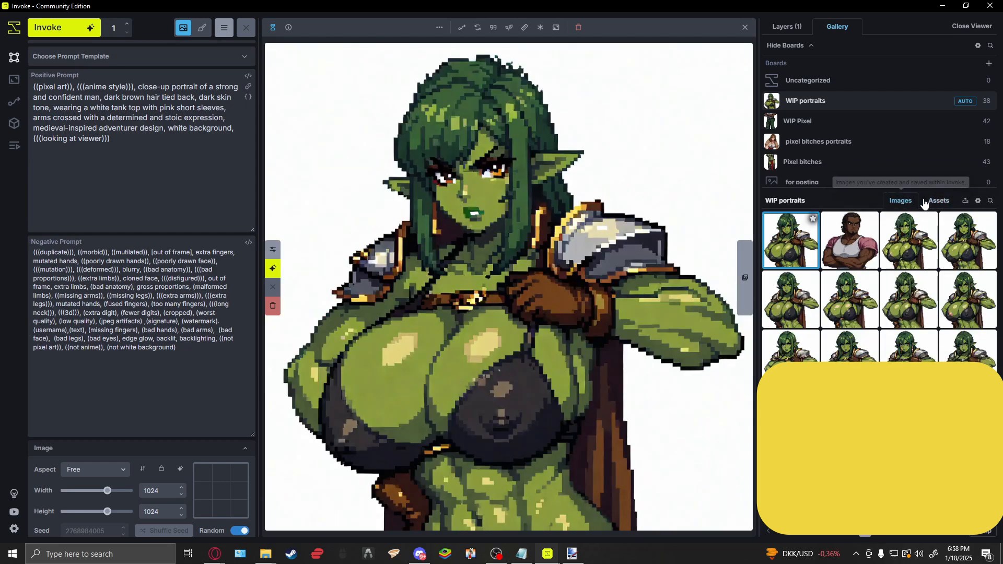
{"action": "left_click", "coordinate": [859, 238]}
{"action": "left_click", "coordinate": [810, 222]}
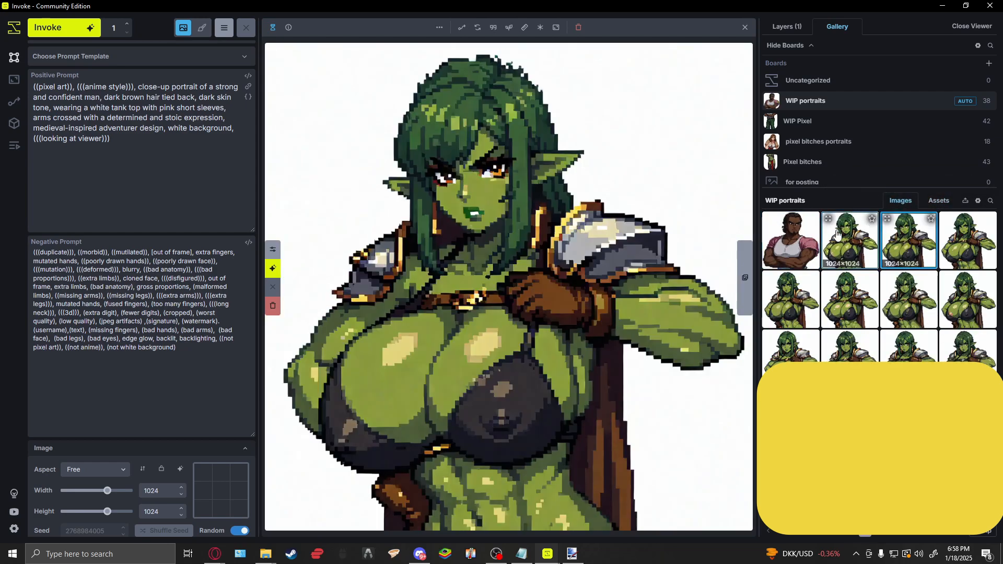
Compare the generated portrait with the uploaded source portrait in the WIP portraits board's assets.
{"action": "left_click", "coordinate": [940, 204]}
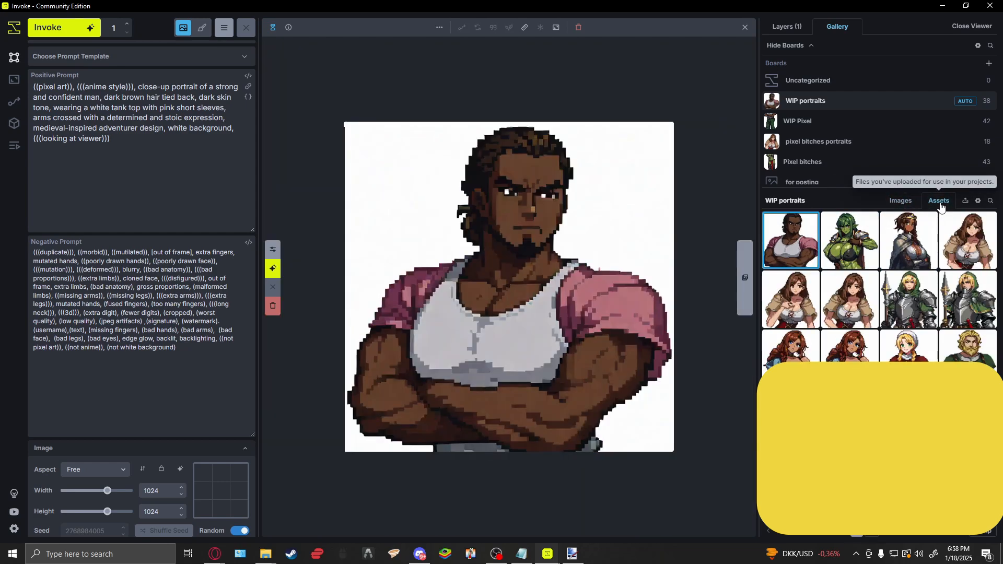
{"action": "left_click", "coordinate": [903, 202]}
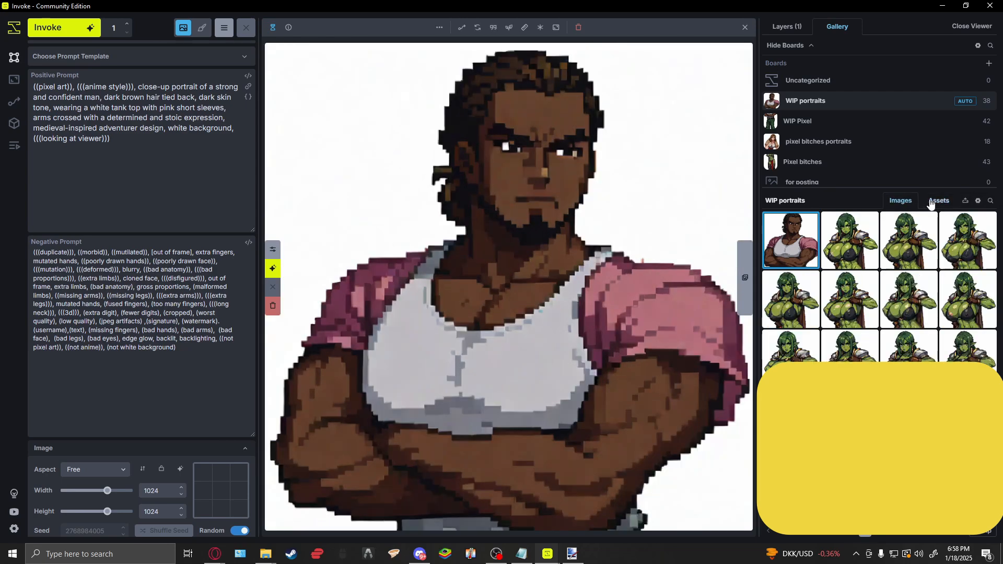
{"action": "left_click", "coordinate": [934, 202]}
{"action": "left_click", "coordinate": [897, 202]}
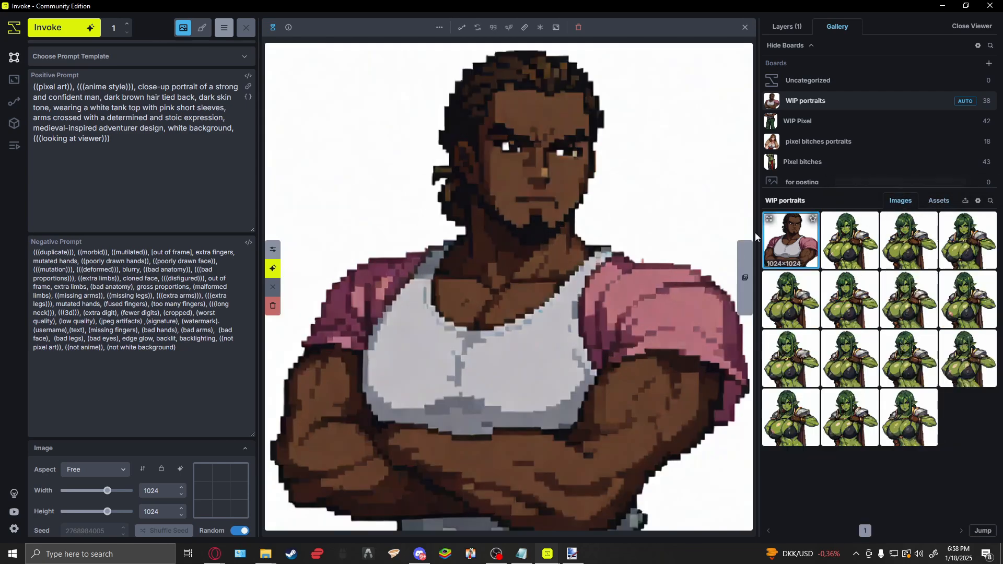
Create a new canvas from the newly generated man's portrait, placing it as a raster layer.
{"action": "right_click", "coordinate": [788, 242]}
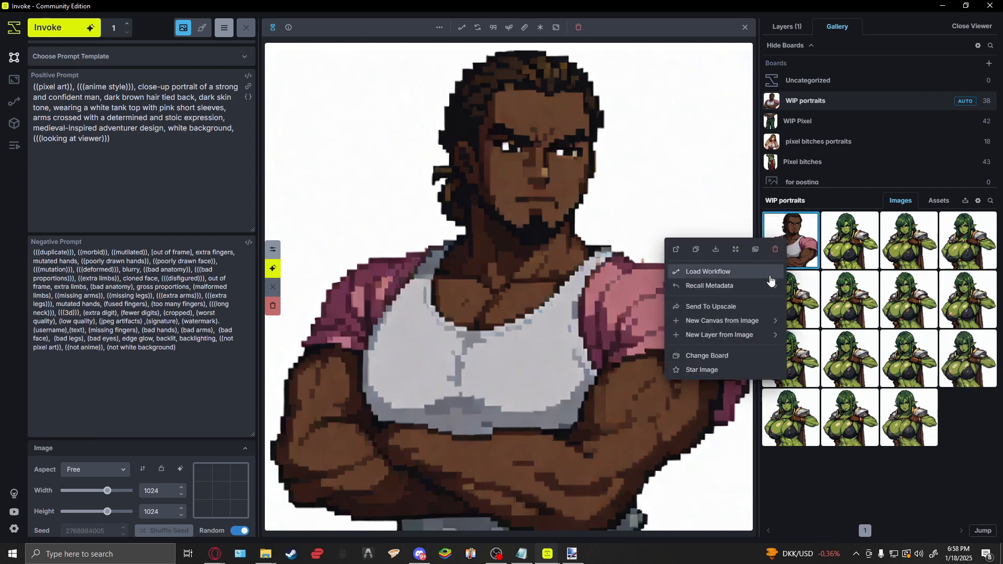
{"action": "mouse_move", "coordinate": [738, 329]}
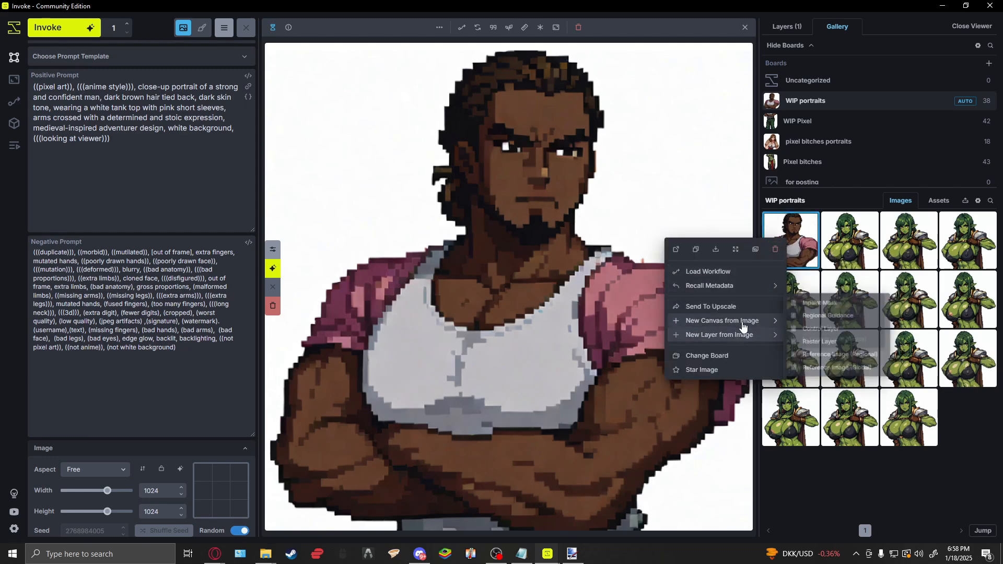
{"action": "left_click", "coordinate": [840, 314]}
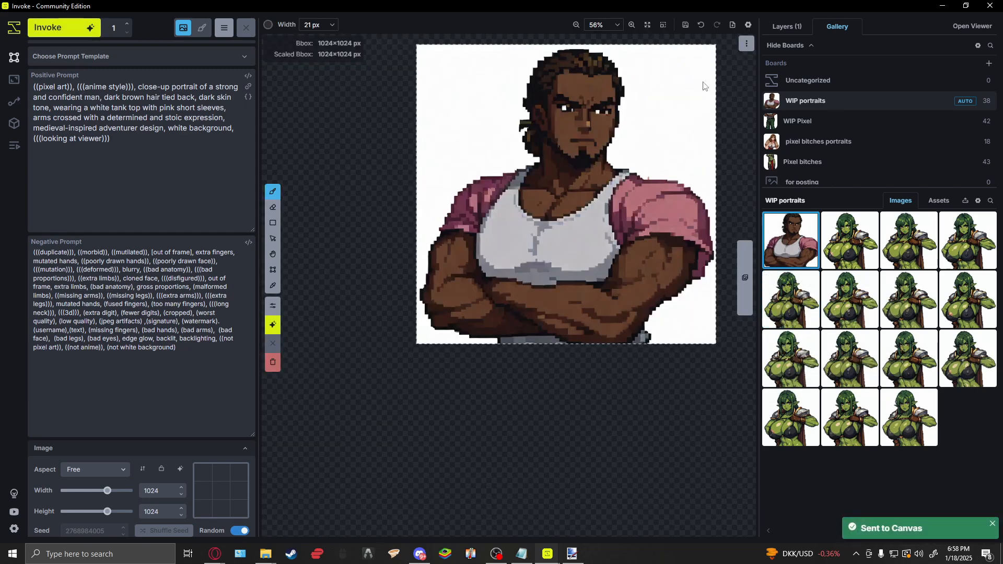
Raise the denoising strength above 0.55 and generate a new portrait variation with the viewer open.
{"action": "left_click", "coordinate": [790, 28]}
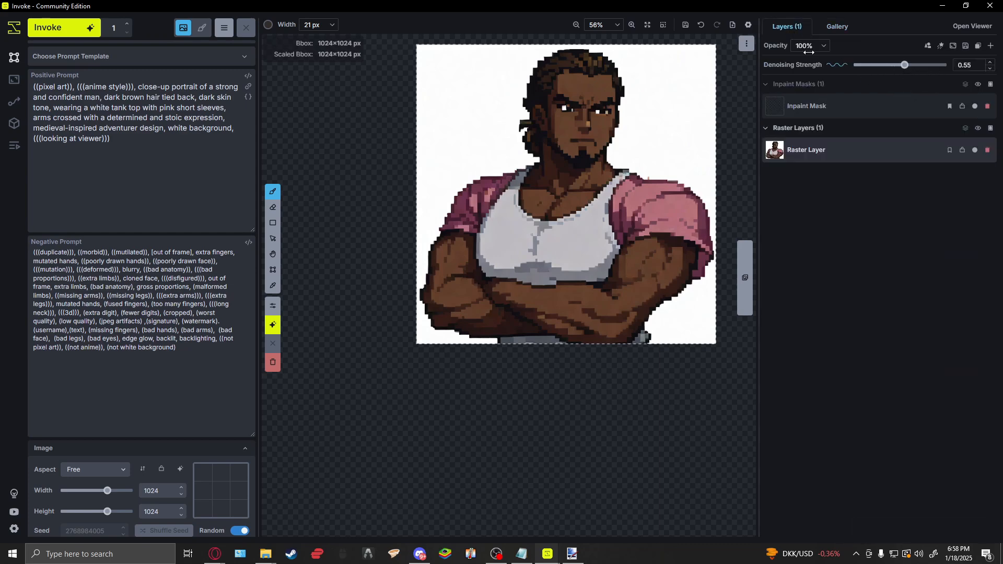
{"action": "mouse_move", "coordinate": [905, 67]}
{"action": "left_mouse_down"}
{"action": "mouse_move", "coordinate": [918, 67]}
{"action": "mouse_move", "coordinate": [892, 69]}
{"action": "mouse_move", "coordinate": [911, 71]}
{"action": "left_mouse_up"}
{"action": "left_click_drag", "start_coordinate": [909, 70], "coordinate": [925, 71]}
{"action": "left_click", "coordinate": [972, 26]}
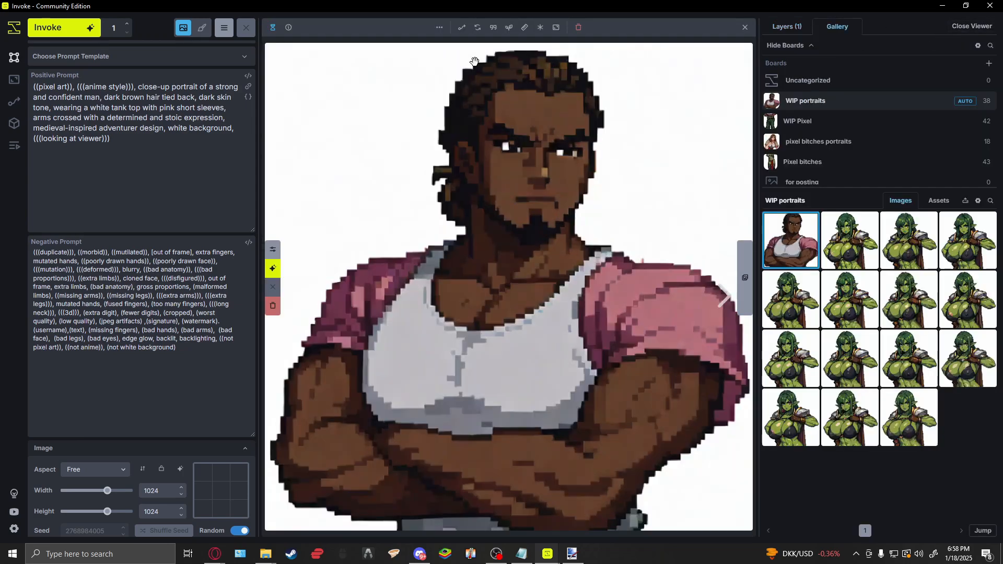
{"action": "key", "text": "ctrl+Return"}
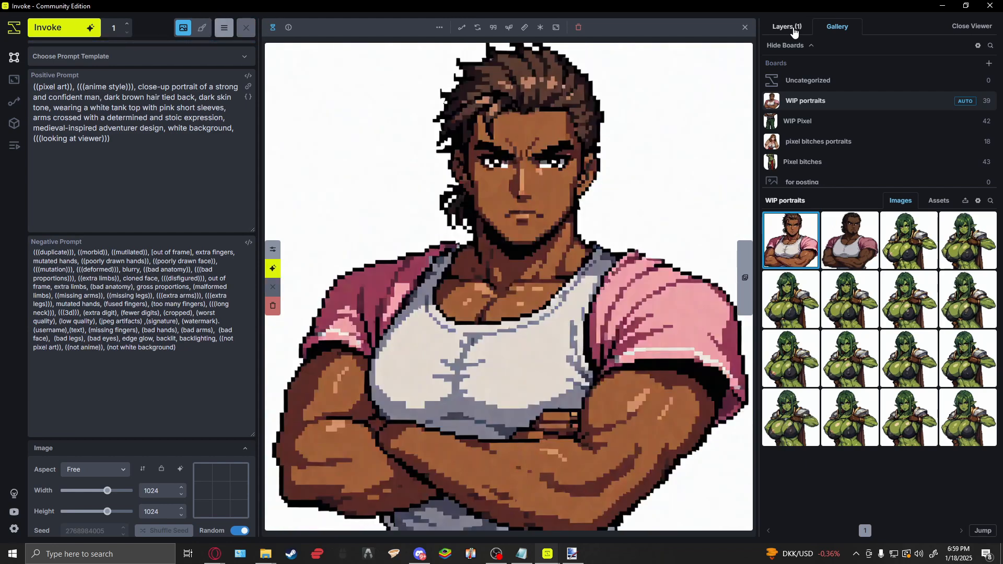
Set the denoising strength to 0.55 and generate another variation of the portrait.
{"action": "left_click", "coordinate": [788, 28]}
{"action": "left_click_drag", "start_coordinate": [928, 68], "coordinate": [900, 68]}
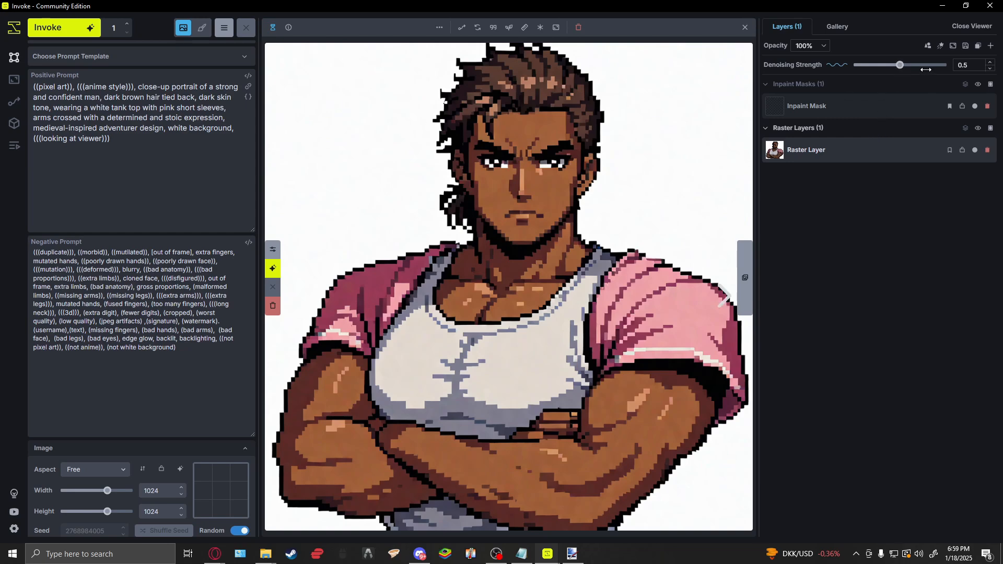
{"action": "left_click_drag", "start_coordinate": [903, 68], "coordinate": [907, 68]}
{"action": "left_click", "coordinate": [72, 39]}
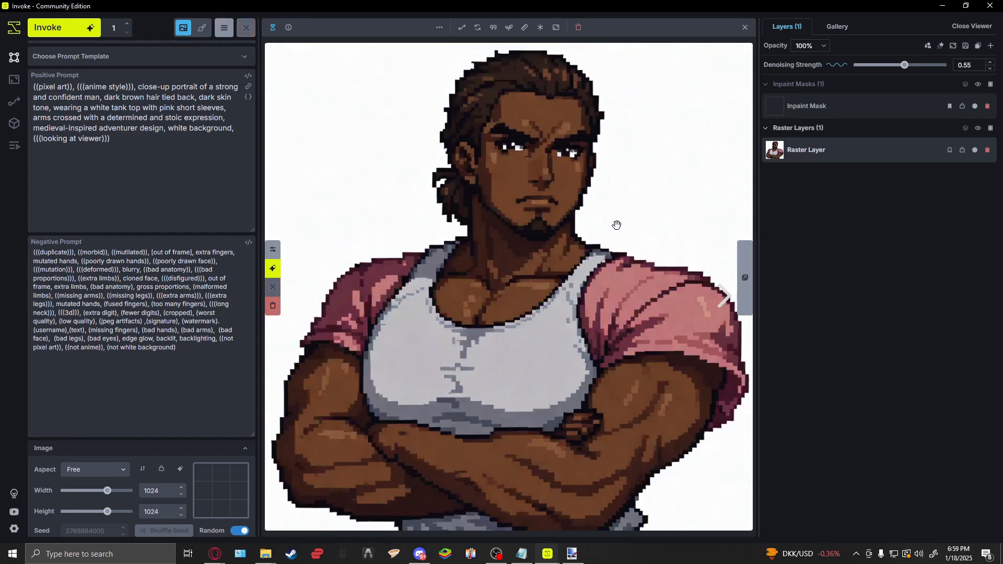
Compare the newest portrait with the full-body character on the WIP Pixel board, and return to the WIP portraits board.
{"action": "left_click", "coordinate": [836, 26]}
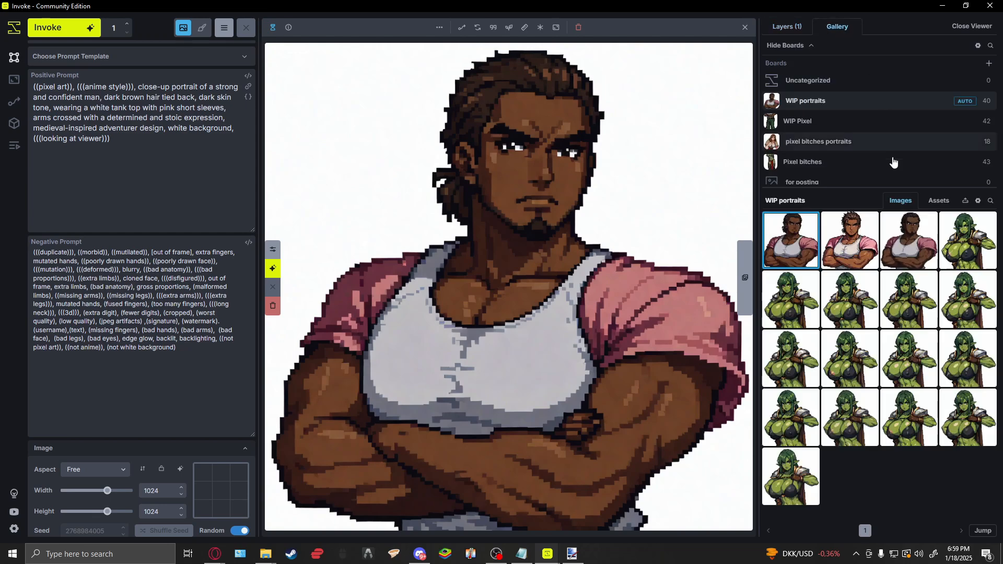
{"action": "right_click", "coordinate": [793, 244]}
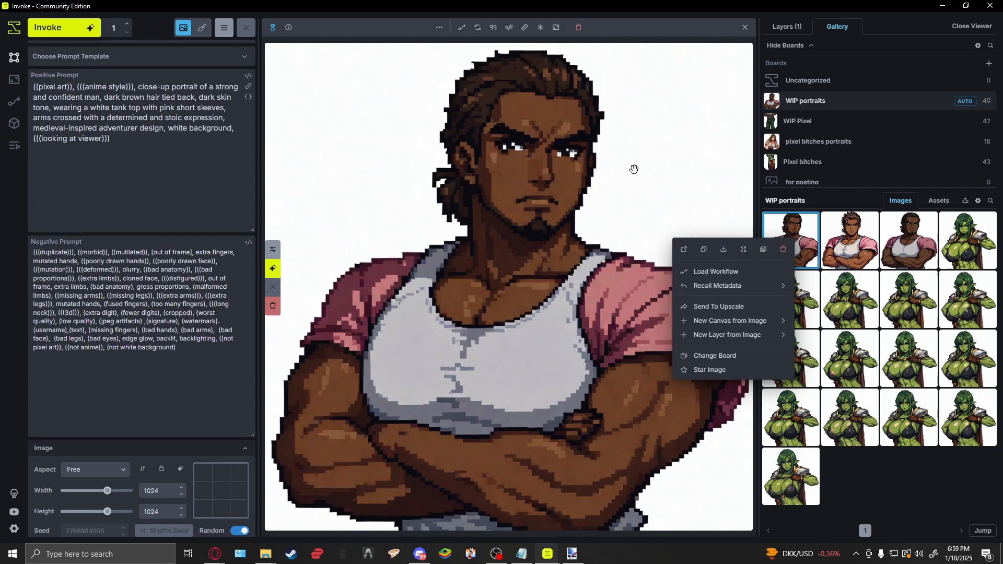
{"action": "left_click", "coordinate": [806, 229]}
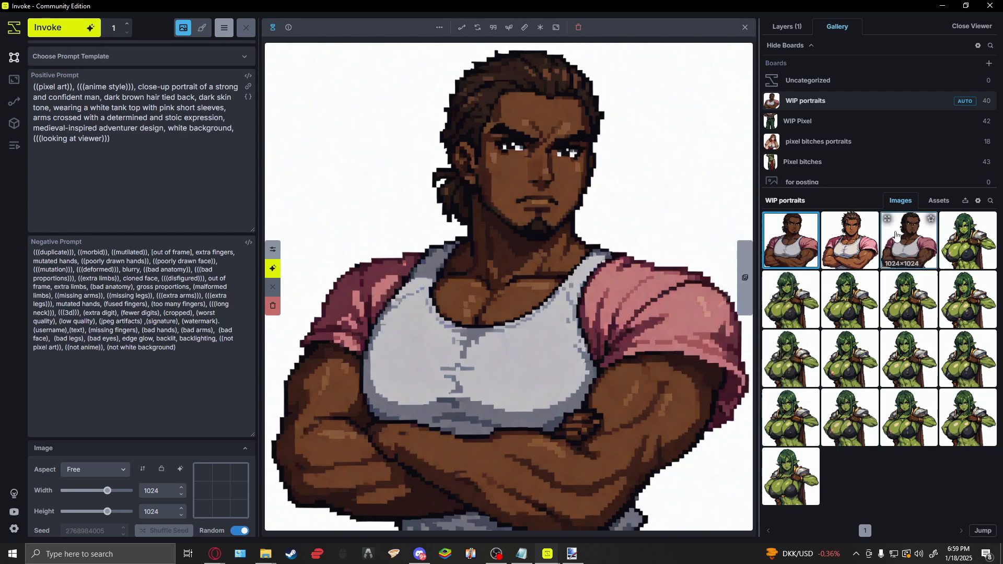
{"action": "left_click", "coordinate": [790, 124]}
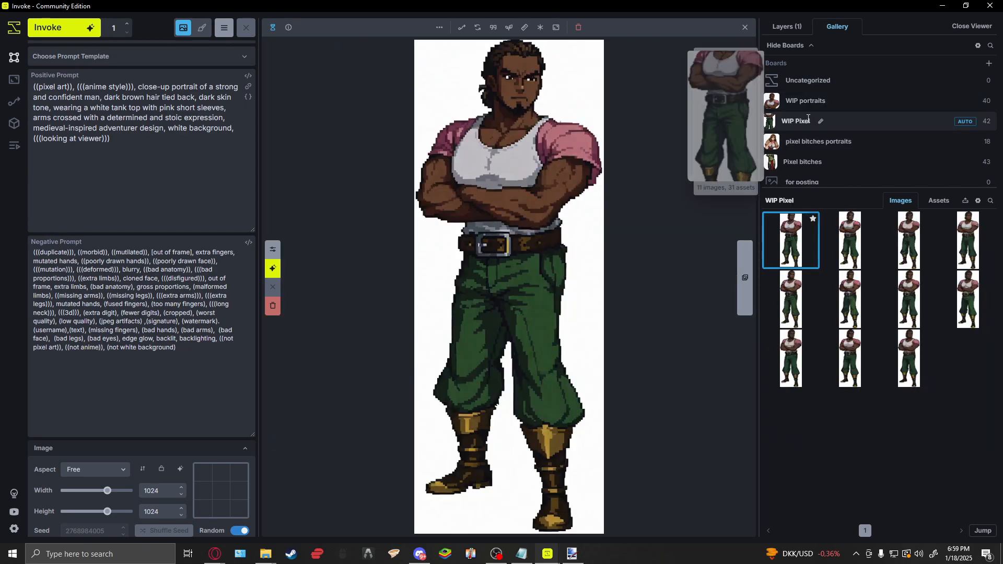
{"action": "left_click", "coordinate": [811, 105]}
Download the newest portrait to the WIP folder as a PNG, keeping the suggested name 022a5c18-e255-4998-8ffe-20ef759d8dea.png.
{"action": "right_click", "coordinate": [786, 236]}
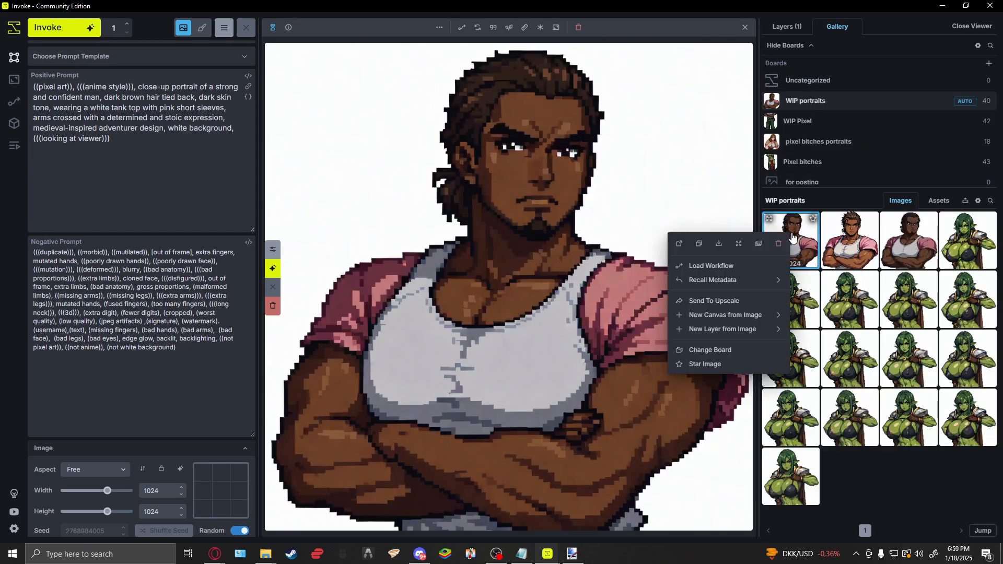
{"action": "left_click", "coordinate": [700, 244]}
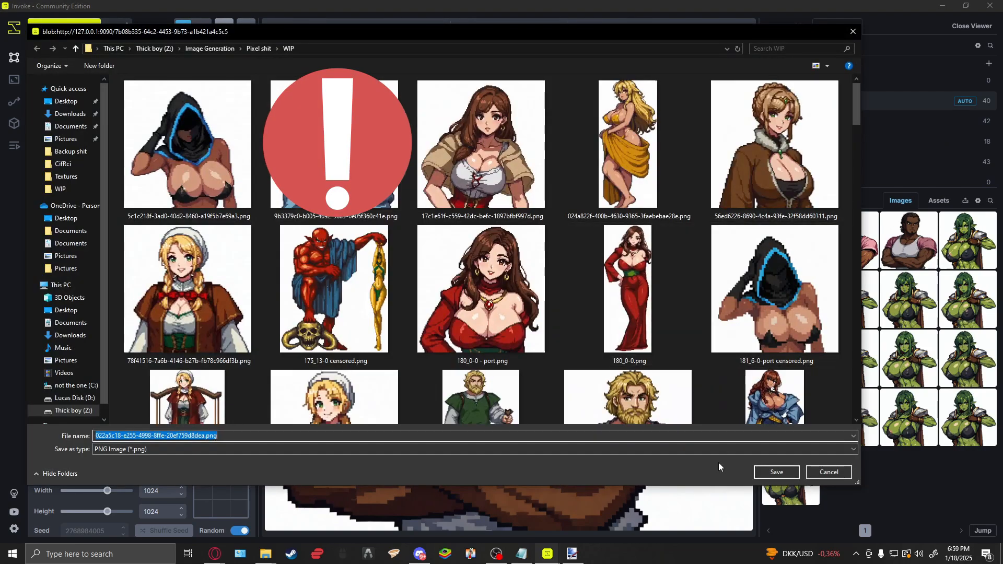
{"action": "left_click", "coordinate": [773, 468]}
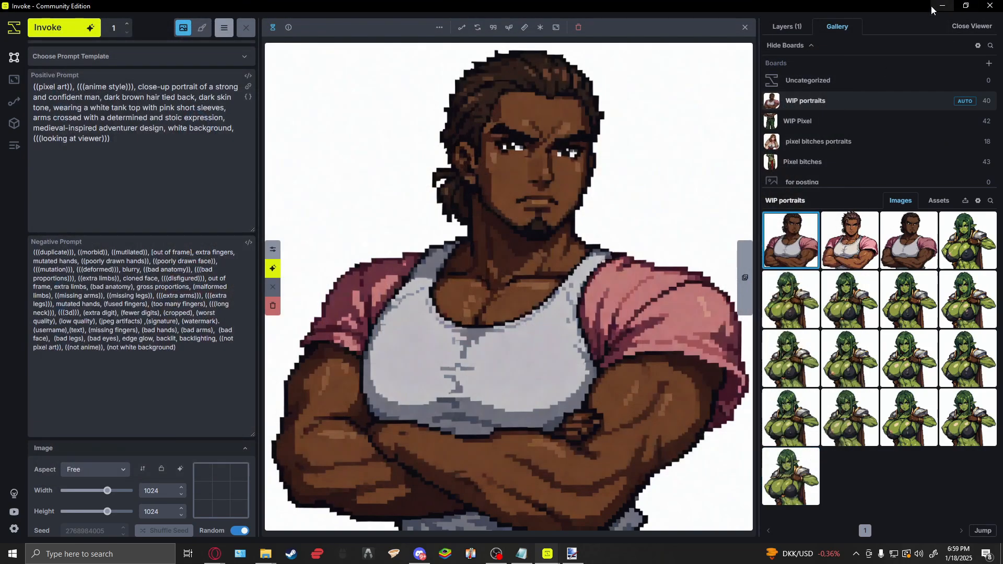
Open the downloaded portrait from the end of the WIP folder in Paint.NET, and minimize Paint.NET and the folder window.
{"action": "key", "text": "alt+Tab"}
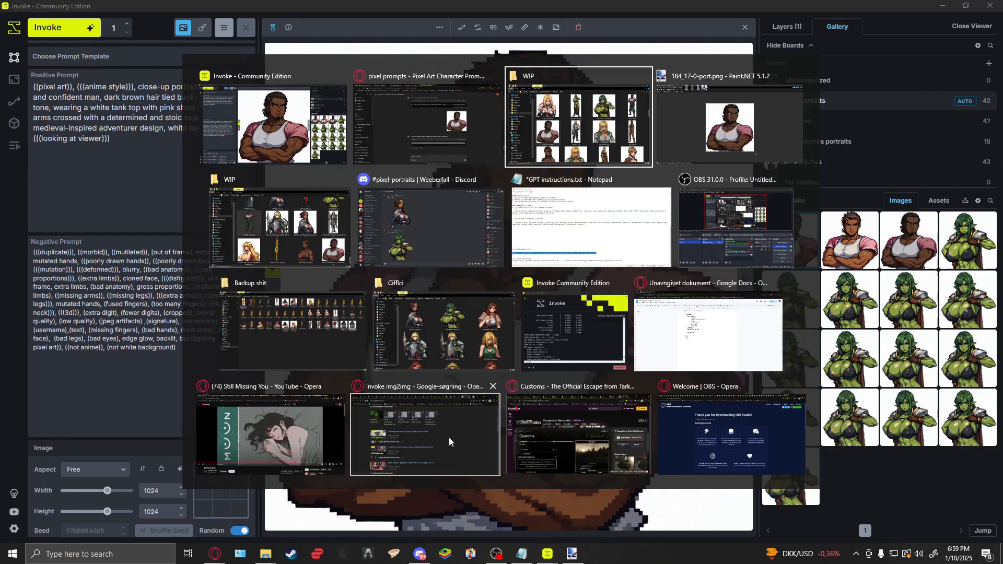
{"action": "left_click", "coordinate": [426, 446]}
{"action": "scroll", "coordinate": [631, 312], "scroll_direction": "down", "scroll_amount": 15}
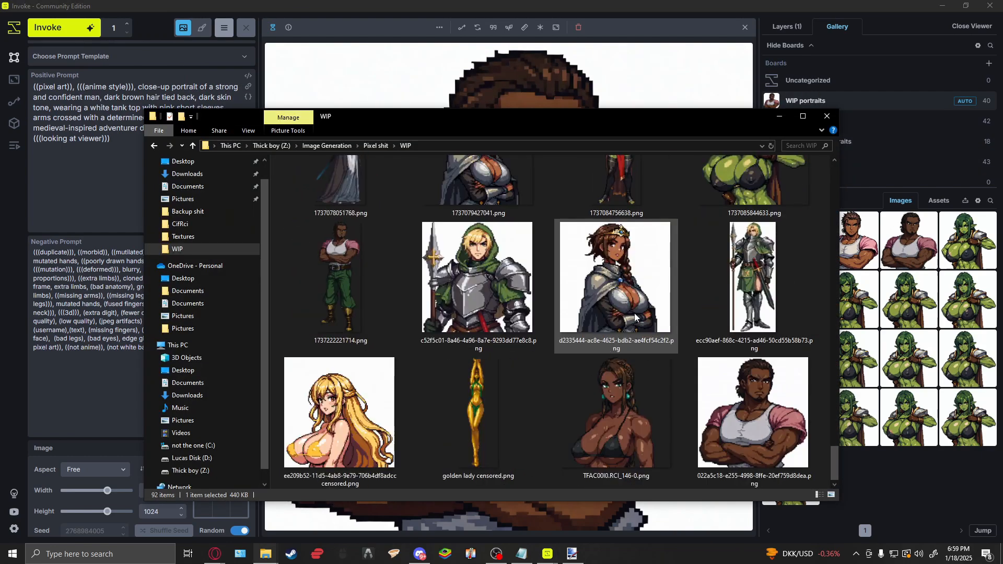
{"action": "double_click", "coordinate": [731, 431]}
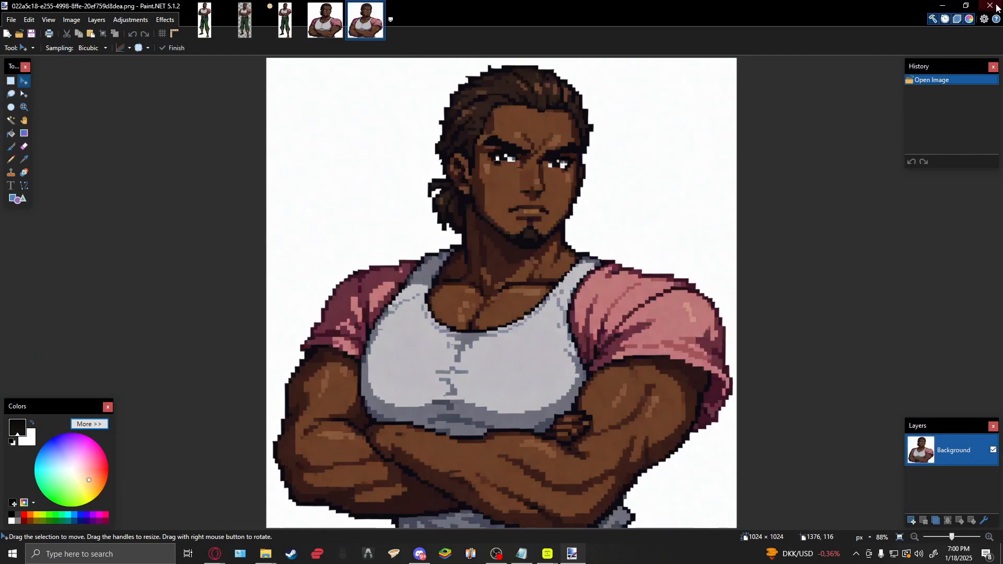
{"action": "left_click", "coordinate": [944, 7]}
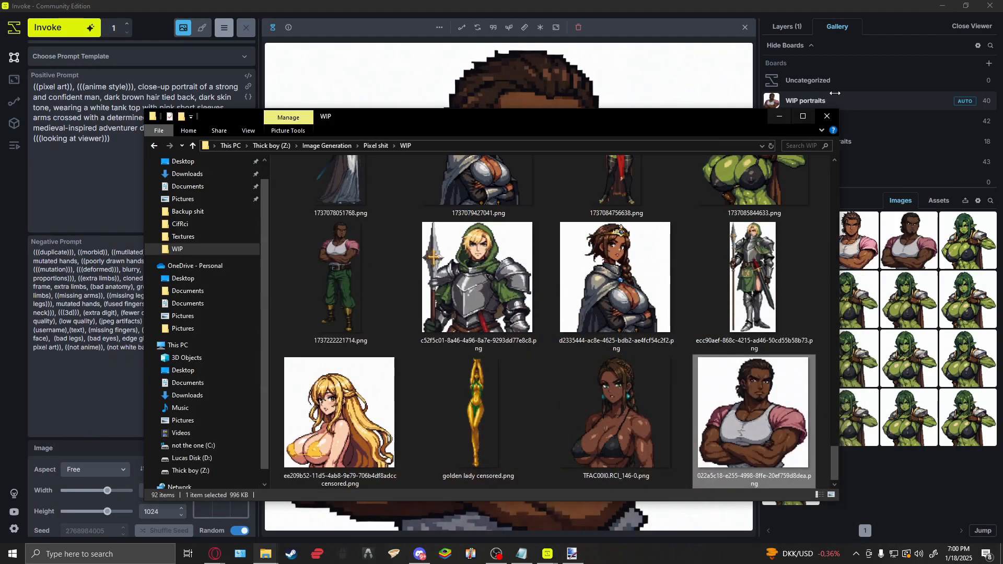
{"action": "left_click", "coordinate": [779, 117]}
Switch to the AIEASE background remover in the browser and add 022a5c18-e255-4998-8ffe-20ef759d8dea.png from the WIP folder.
{"action": "left_click", "coordinate": [941, 5]}
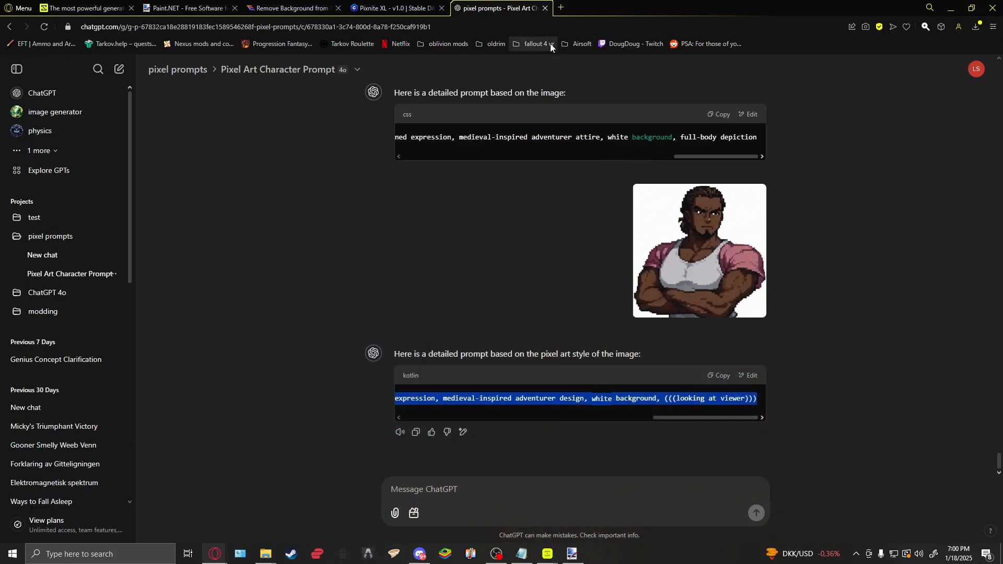
{"action": "left_click", "coordinate": [246, 7]}
{"action": "left_click", "coordinate": [878, 157]}
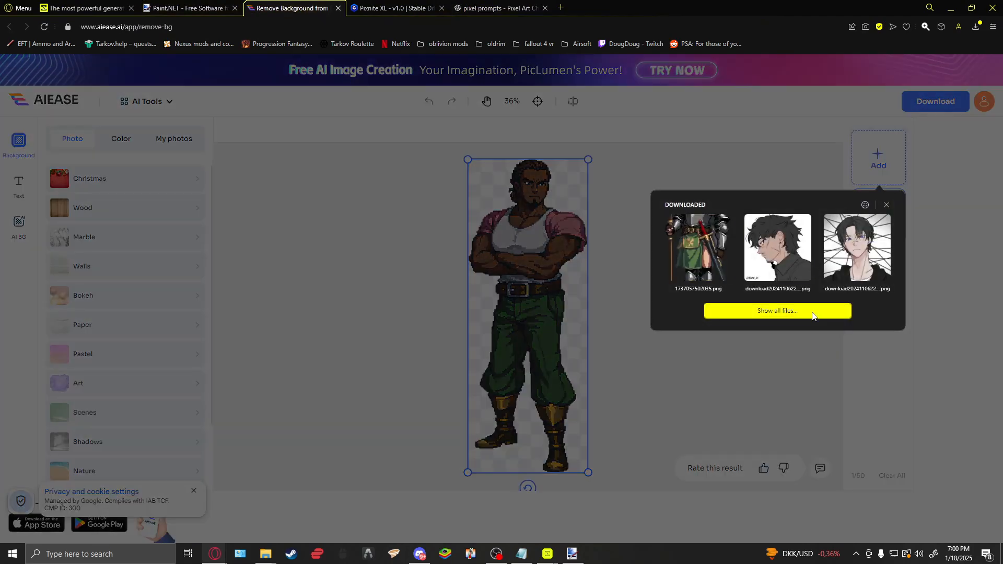
{"action": "left_click", "coordinate": [778, 312]}
{"action": "left_click", "coordinate": [164, 266]}
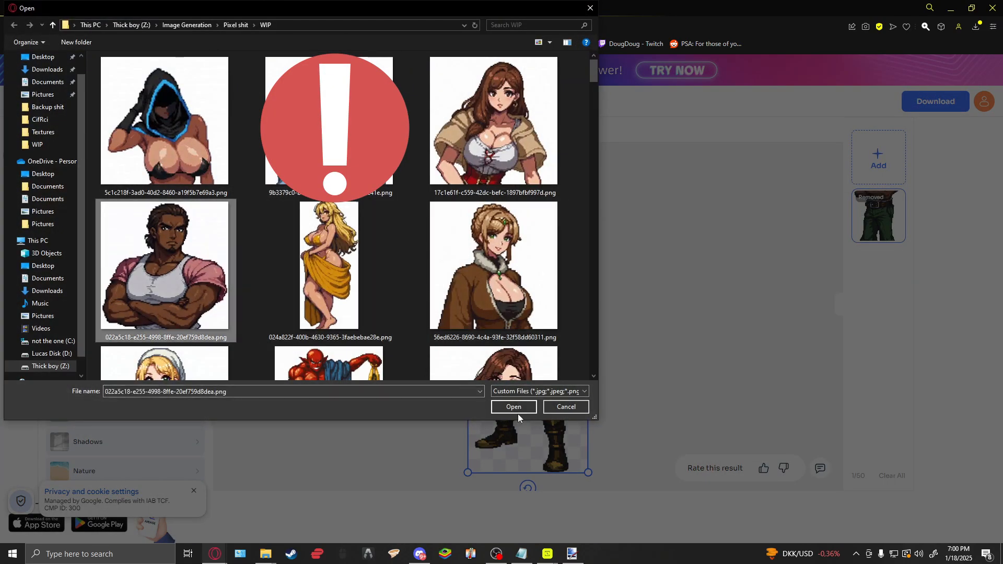
{"action": "left_click", "coordinate": [515, 407]}
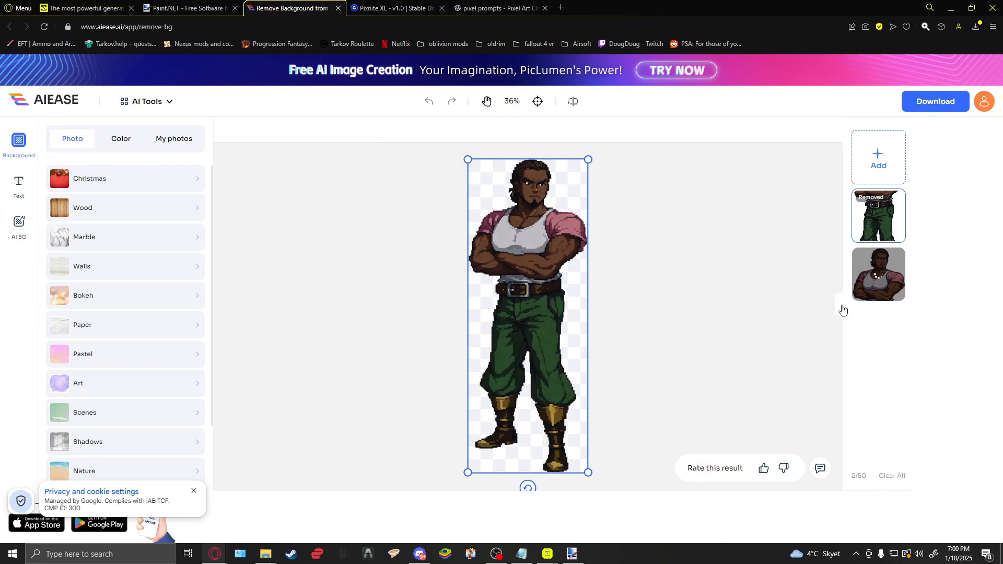
Select the portrait with its background removed and download only the current image.
{"action": "left_click", "coordinate": [879, 285]}
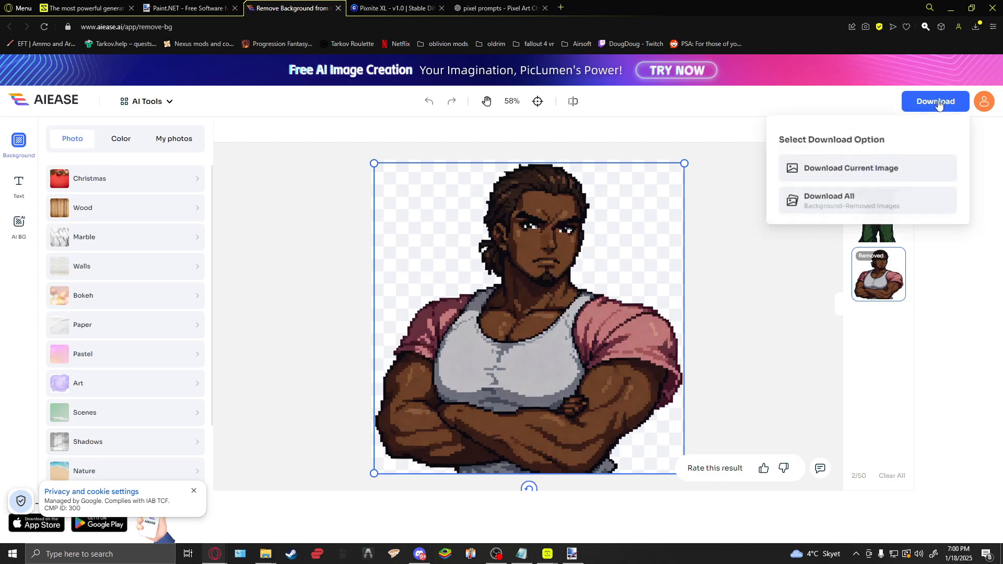
{"action": "mouse_move", "coordinate": [935, 104]}
{"action": "left_click", "coordinate": [875, 173]}
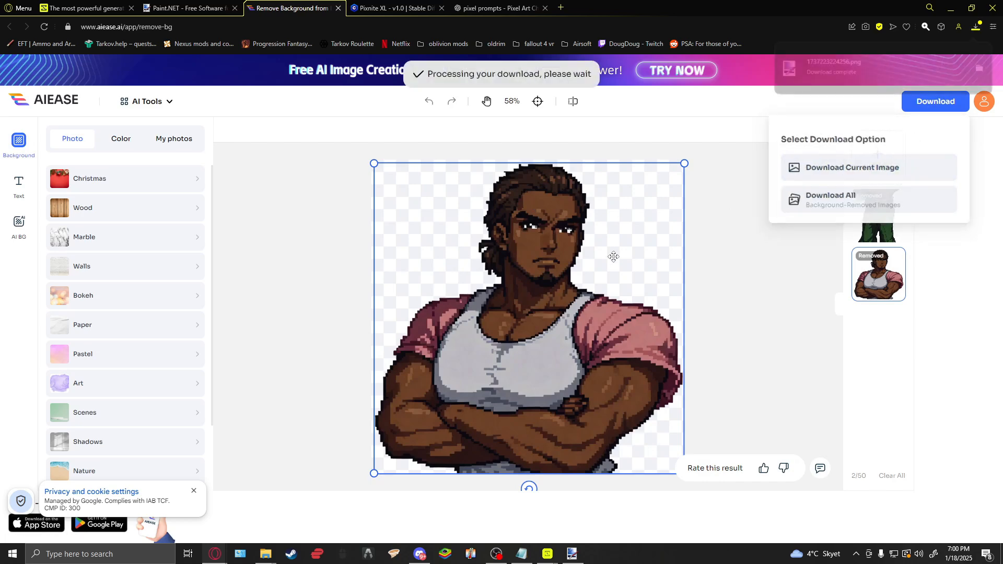
Move the downloaded cutout 1737223224256.png from the Downloads folder to the WIP folder.
{"action": "left_click", "coordinate": [984, 68]}
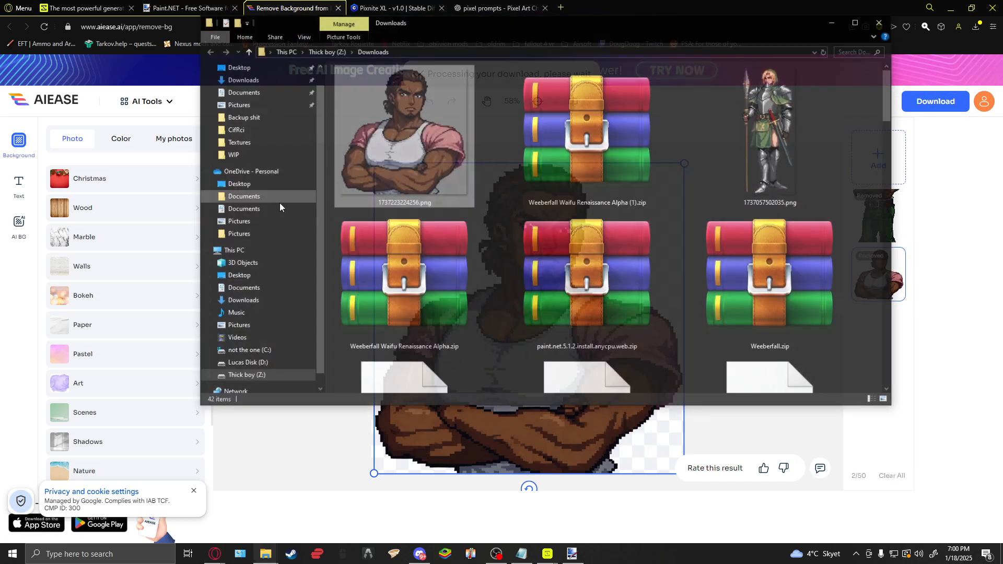
{"action": "right_click", "coordinate": [422, 121]}
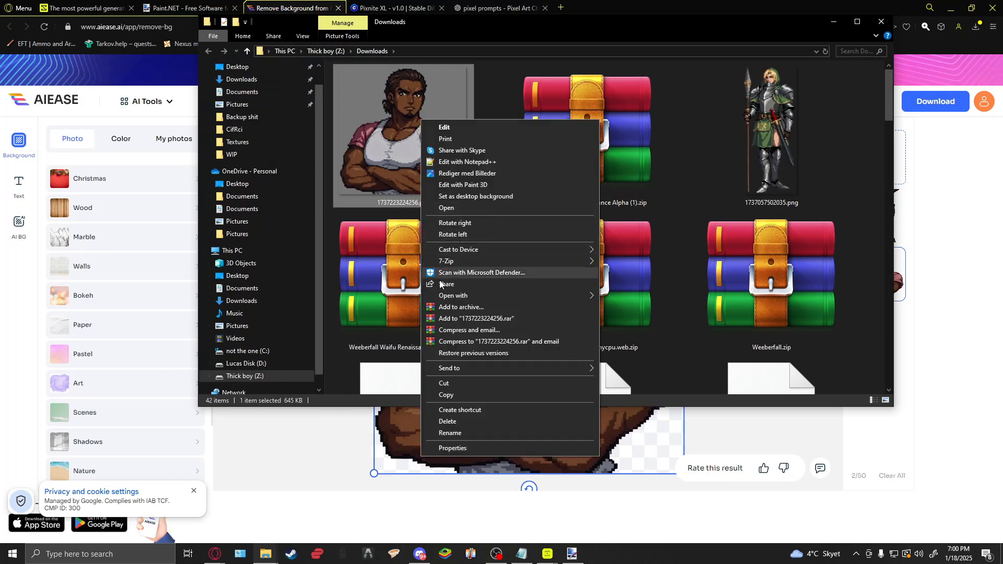
{"action": "left_click", "coordinate": [459, 384]}
{"action": "left_click", "coordinate": [232, 154]}
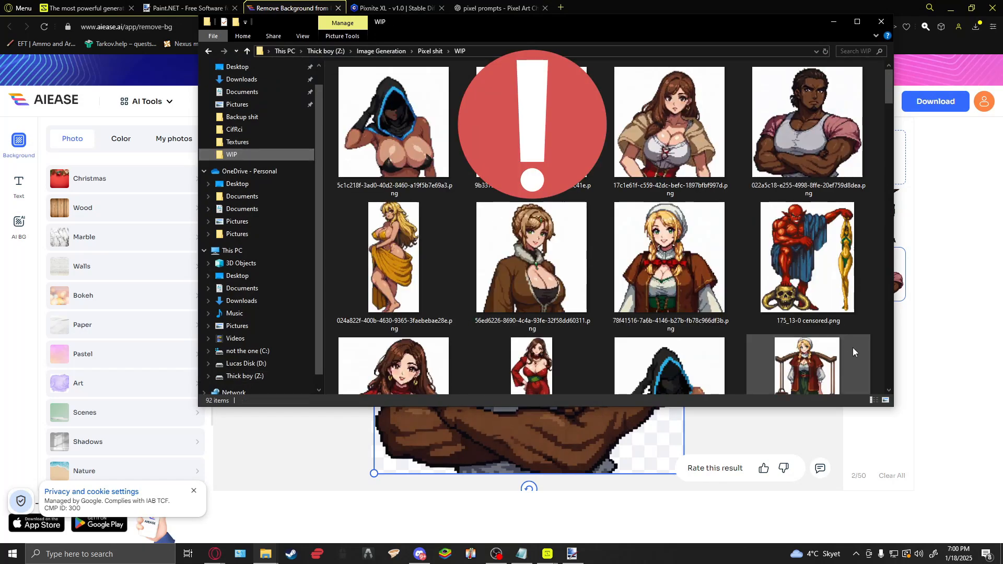
{"action": "right_click", "coordinate": [873, 354]}
{"action": "left_click", "coordinate": [906, 427]}
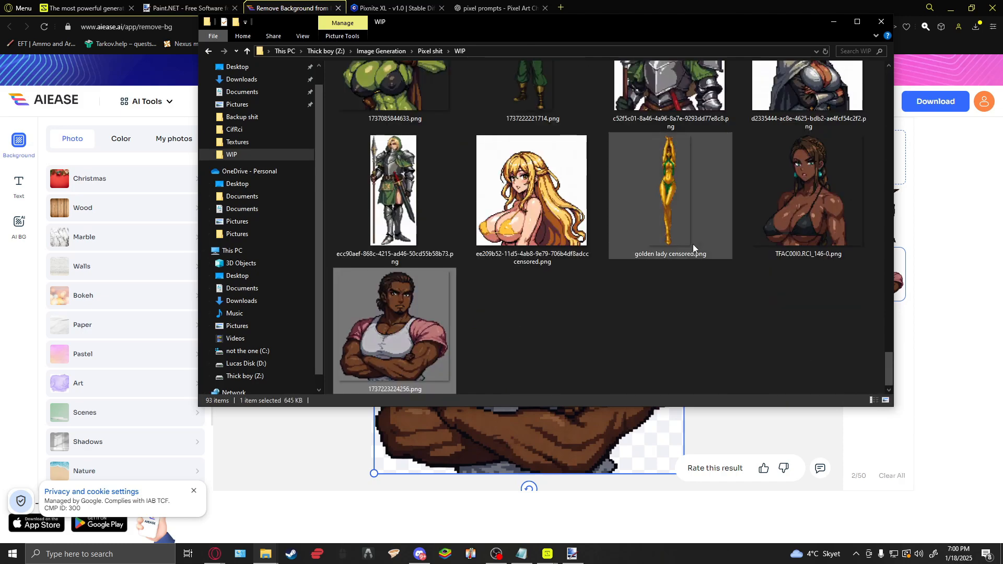
Open the cutout 1737223224256.png in Paint.NET and apply the Alias effect at strength 245.
{"action": "double_click", "coordinate": [394, 342]}
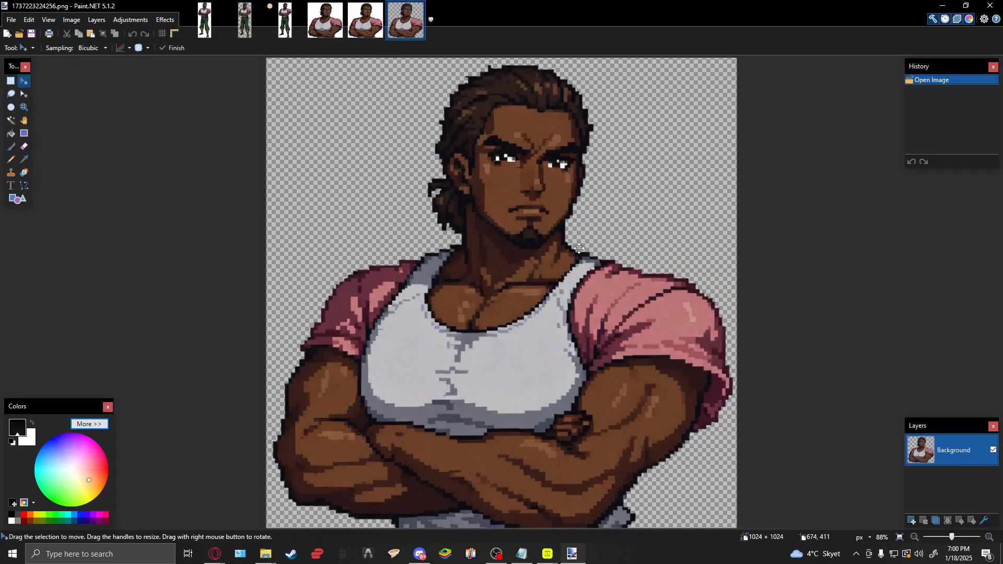
{"action": "left_click", "coordinate": [168, 20]}
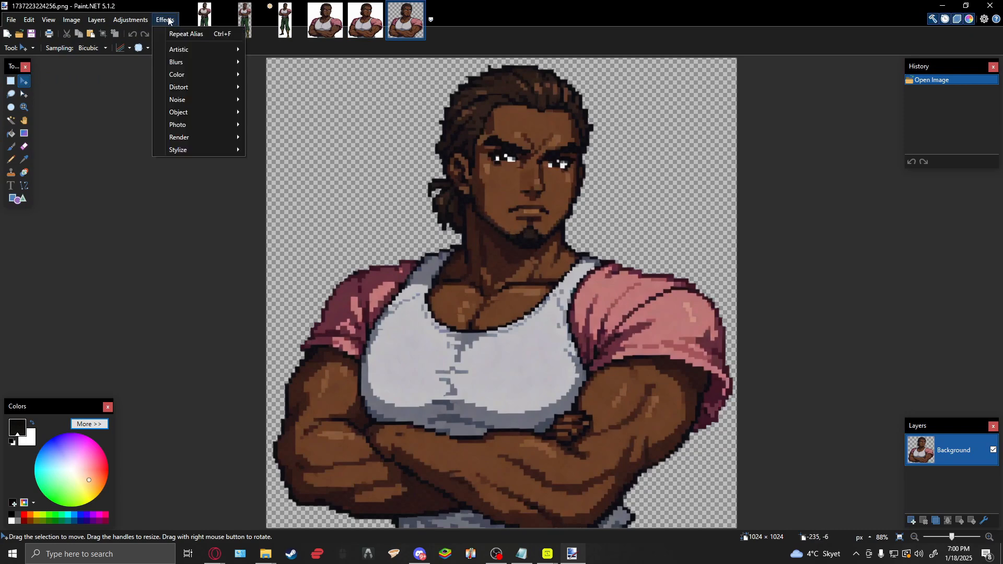
{"action": "mouse_move", "coordinate": [212, 112]}
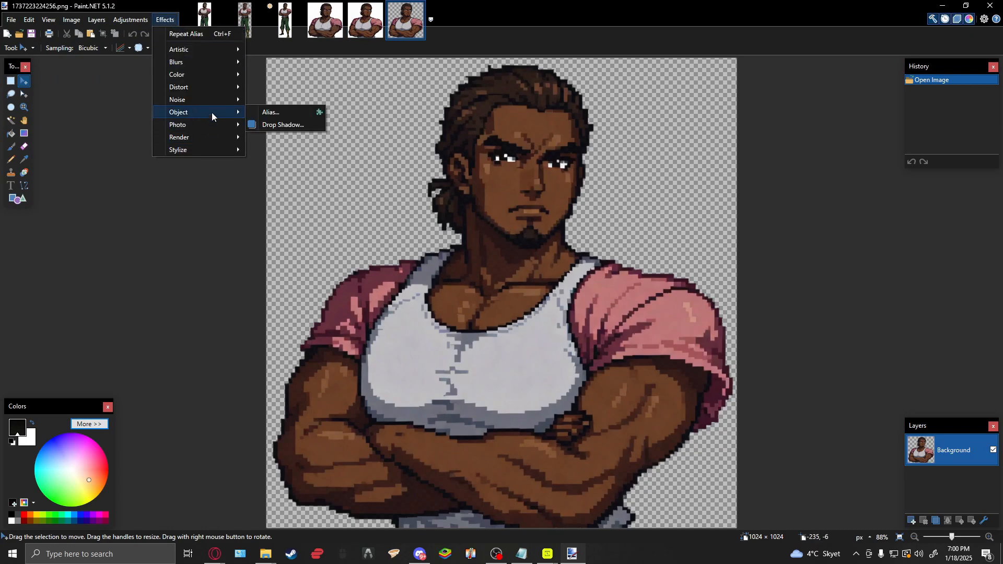
{"action": "left_click", "coordinate": [297, 112]}
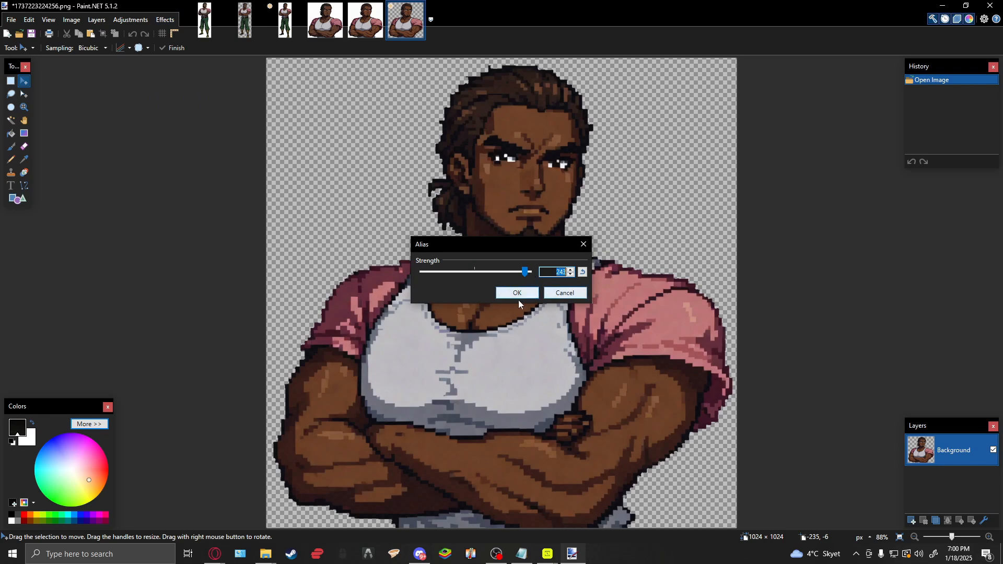
{"action": "left_click_drag", "start_coordinate": [497, 247], "coordinate": [879, 246]}
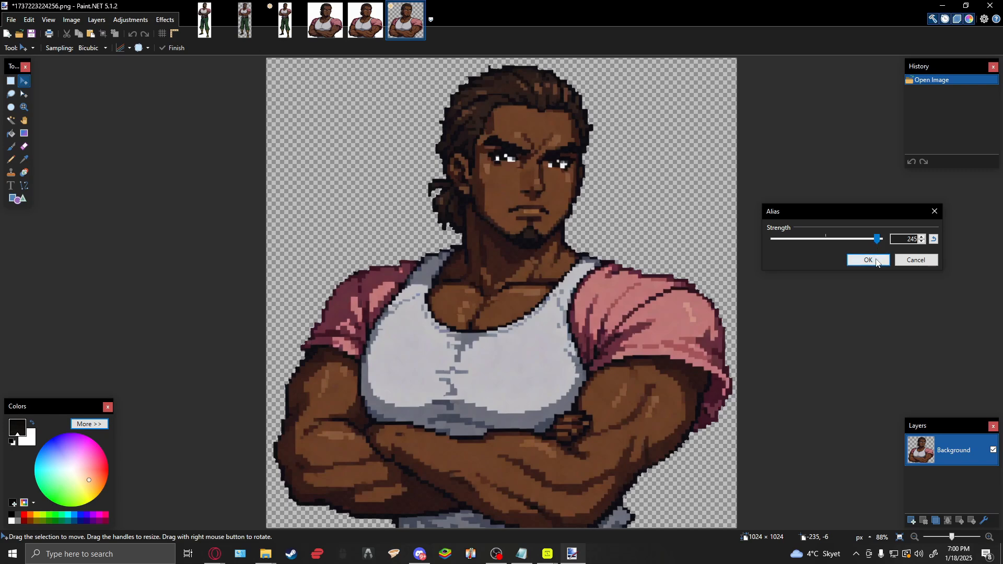
{"action": "left_click", "coordinate": [868, 260]}
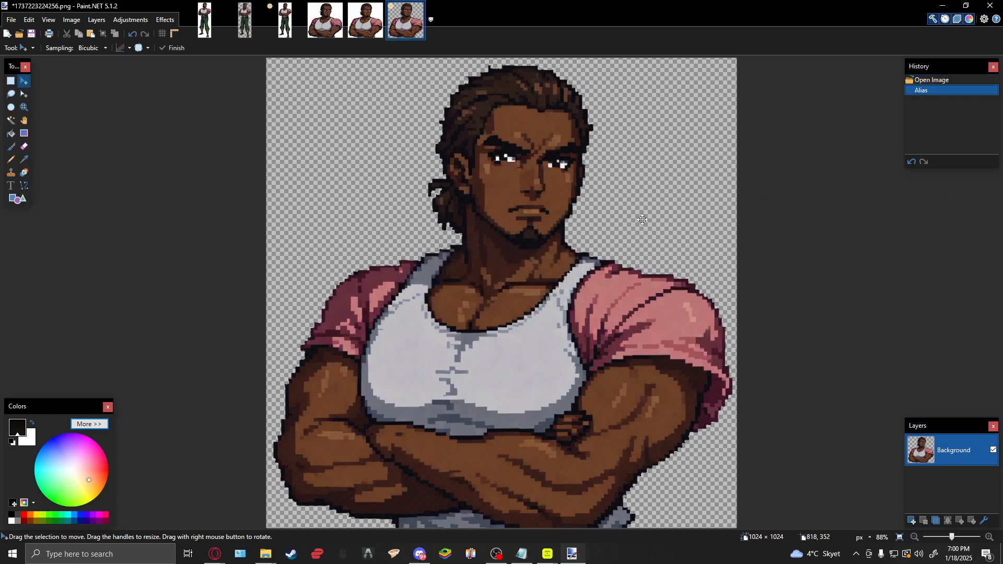
Resize the image to 25 percent with Nearest Neighbor resampling.
{"action": "key", "text": "ctrl+r"}
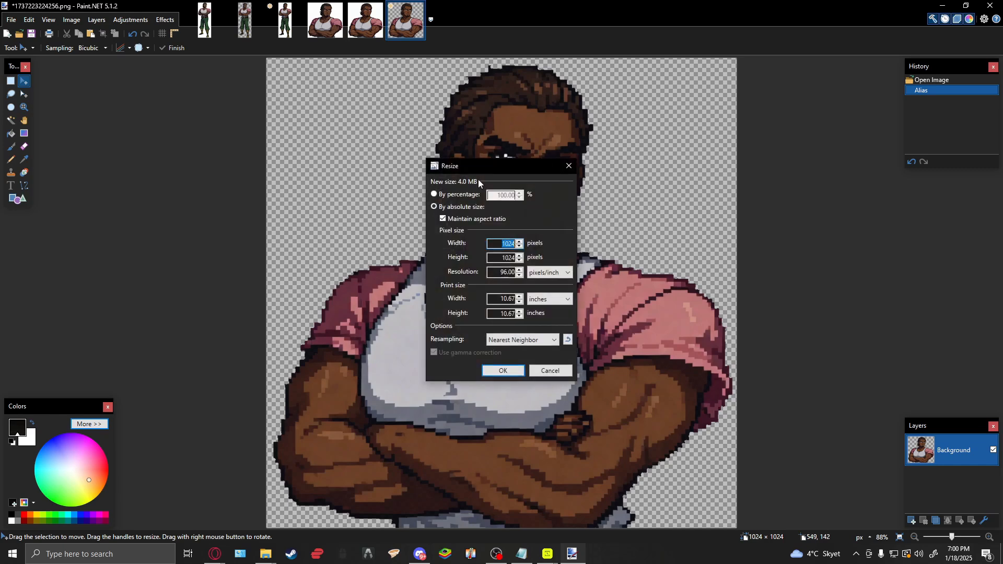
{"action": "left_click", "coordinate": [435, 195]}
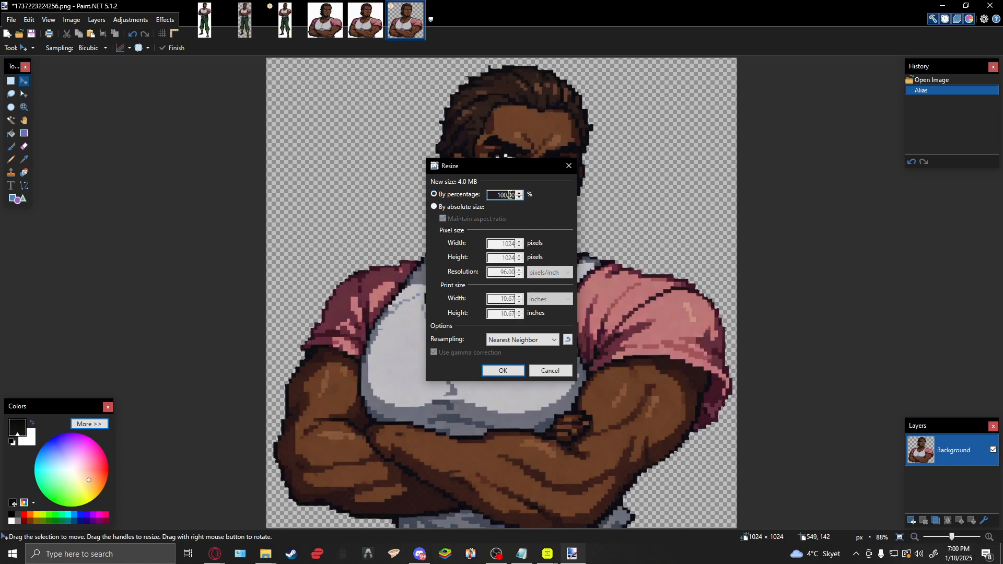
{"action": "type", "text": "25"}
{"action": "left_click", "coordinate": [514, 375]}
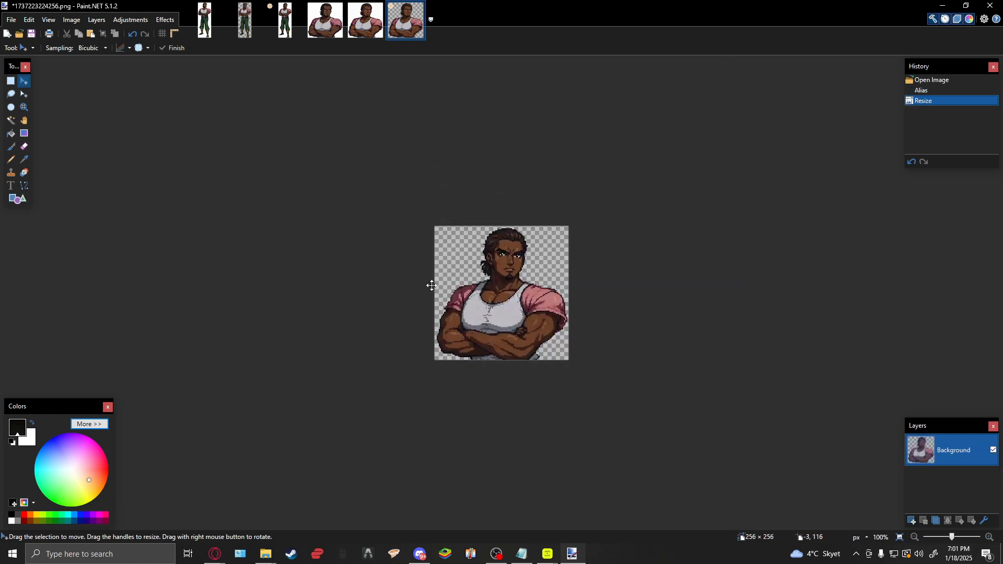
Erase the stray pixels sticking out from the face outline beside the eye on the image's right side.
{"action": "scroll", "coordinate": [520, 258], "scroll_direction": "up", "scroll_amount": 3}
{"action": "scroll", "coordinate": [520, 259], "scroll_direction": "up", "scroll_amount": 10}
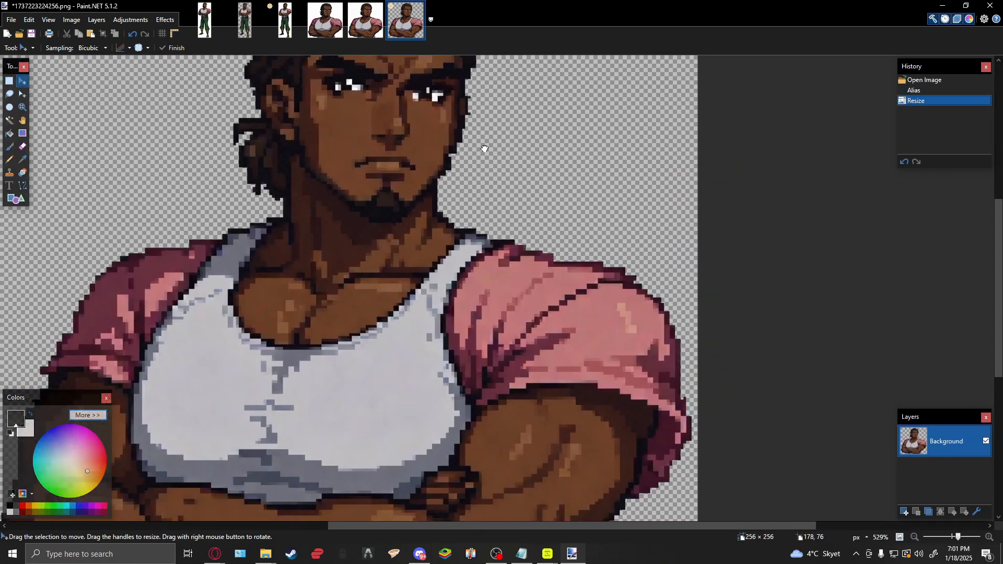
{"action": "scroll", "coordinate": [518, 228], "scroll_direction": "up", "scroll_amount": 5}
{"action": "scroll", "coordinate": [518, 228], "scroll_direction": "left", "scroll_amount": 3}
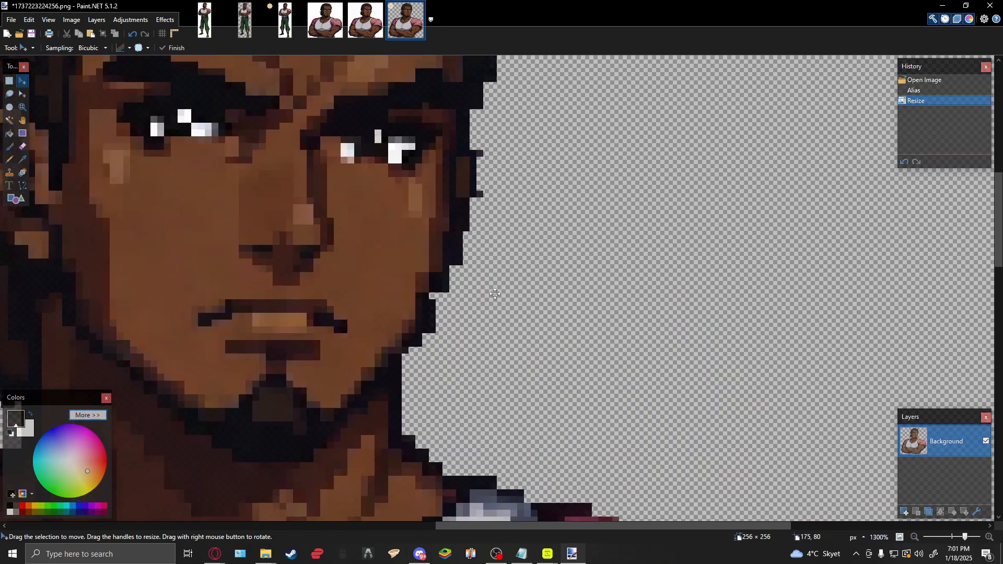
{"action": "key", "text": "s"}
{"action": "left_click_drag", "start_coordinate": [482, 250], "coordinate": [514, 284]}
{"action": "left_click", "coordinate": [131, 48]}
{"action": "left_click", "coordinate": [132, 47]}
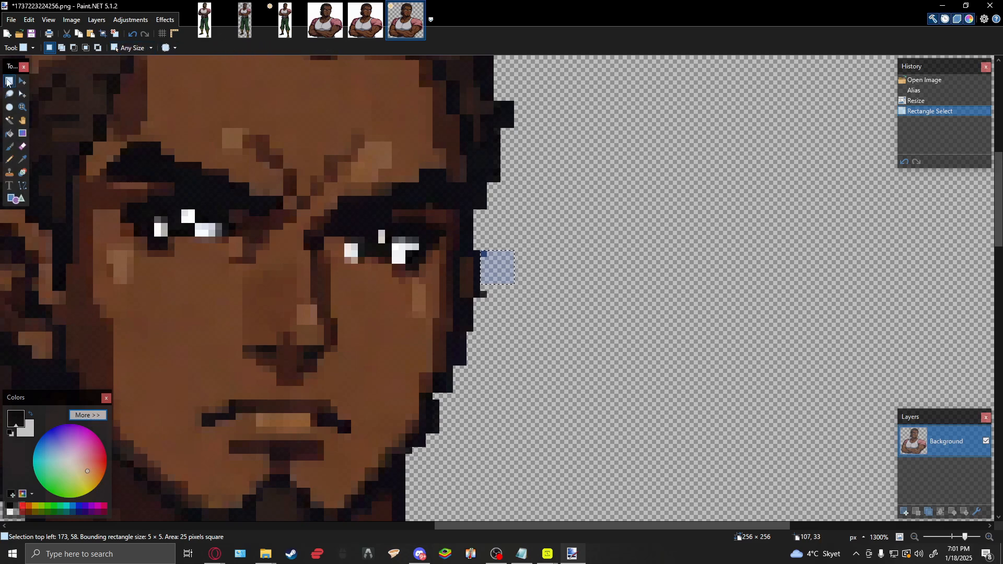
{"action": "left_click", "coordinate": [486, 251]}
{"action": "left_click_drag", "start_coordinate": [482, 251], "coordinate": [514, 349]}
{"action": "key", "text": "Delete"}
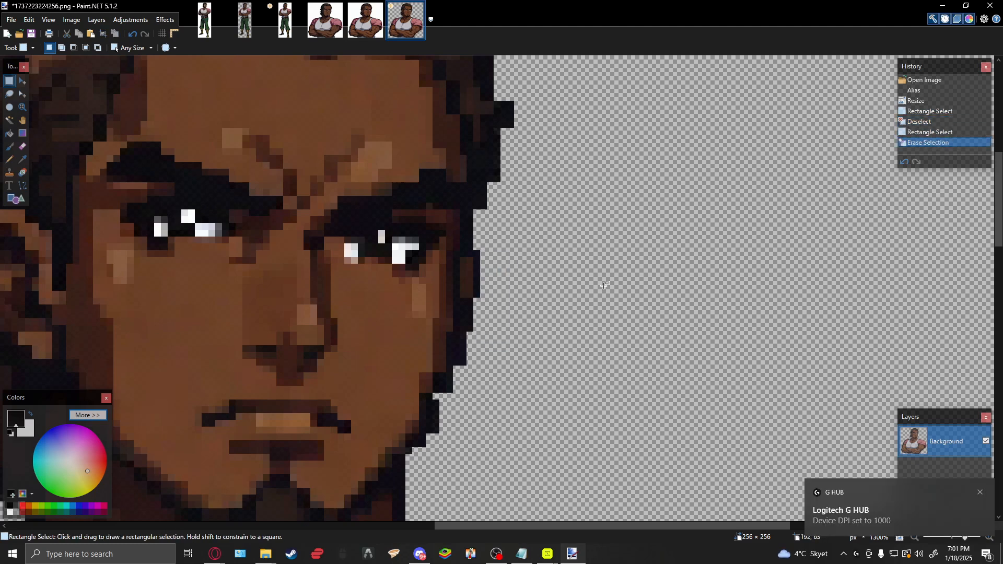
Erase the protruding pixels along the jaw outline below that eye and pencil in a pixel to smooth its edge.
{"action": "scroll", "coordinate": [604, 285], "scroll_direction": "down", "scroll_amount": 5}
{"action": "left_click_drag", "start_coordinate": [466, 264], "coordinate": [512, 357]}
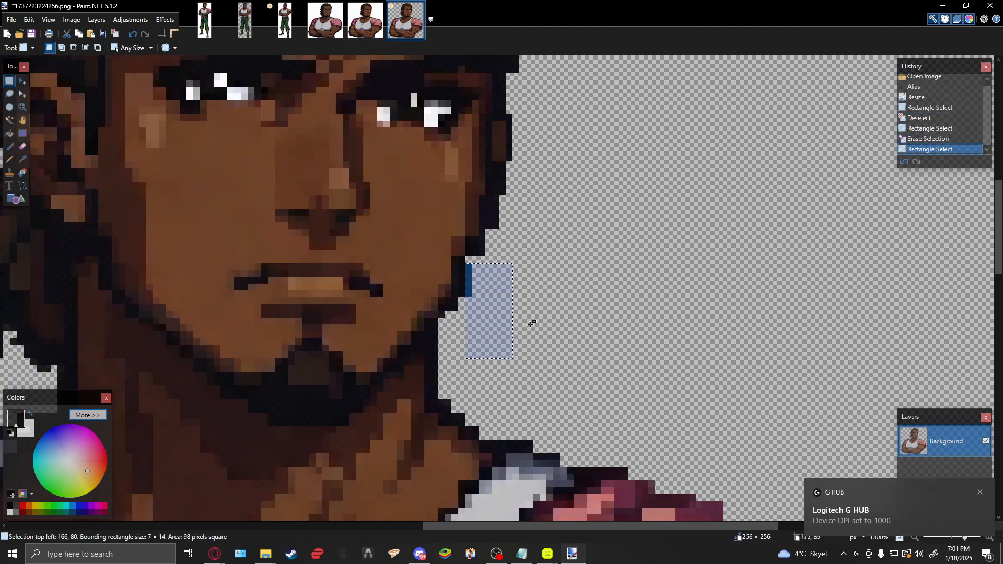
{"action": "key", "text": "Delete"}
{"action": "key", "text": "p"}
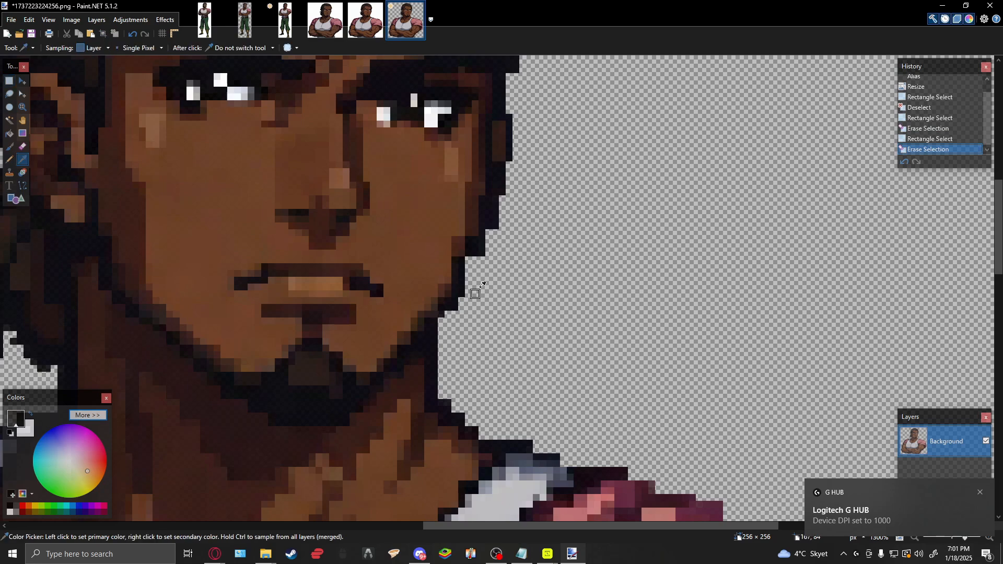
{"action": "left_click", "coordinate": [471, 259]}
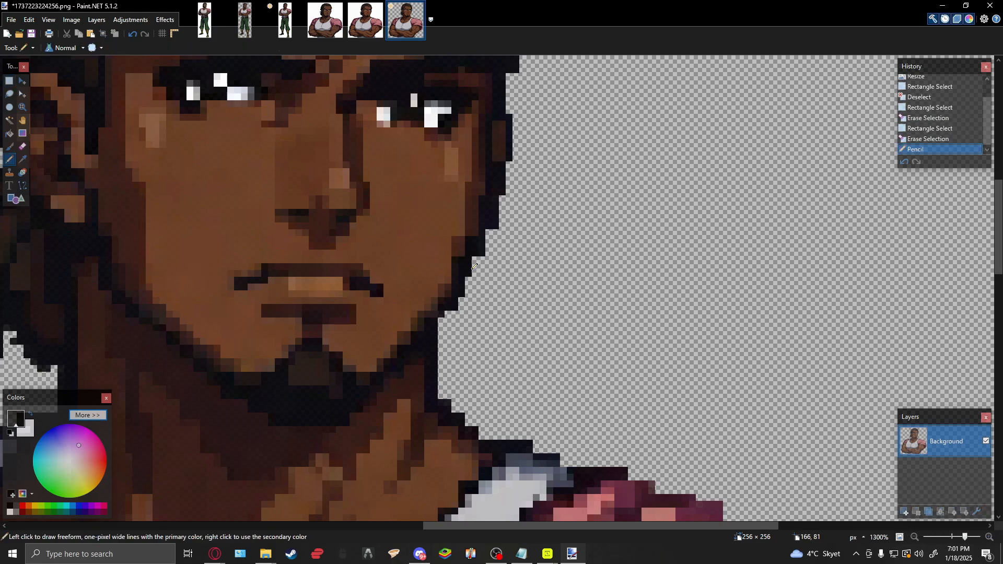
Select and erase the protruding pixels on the hair outline above the temple on the same side.
{"action": "scroll", "coordinate": [564, 349], "scroll_direction": "up", "scroll_amount": 6}
{"action": "key", "text": "s"}
{"action": "left_click_drag", "start_coordinate": [543, 288], "coordinate": [565, 328]}
{"action": "left_click_drag", "start_coordinate": [556, 294], "coordinate": [576, 341]}
{"action": "key", "text": "Delete"}
Pencil in dark pixels at the outline steps on the upper right of the hair to smooth its curve.
{"action": "scroll", "coordinate": [572, 317], "scroll_direction": "up", "scroll_amount": 4}
{"action": "scroll", "coordinate": [572, 317], "scroll_direction": "left", "scroll_amount": 4}
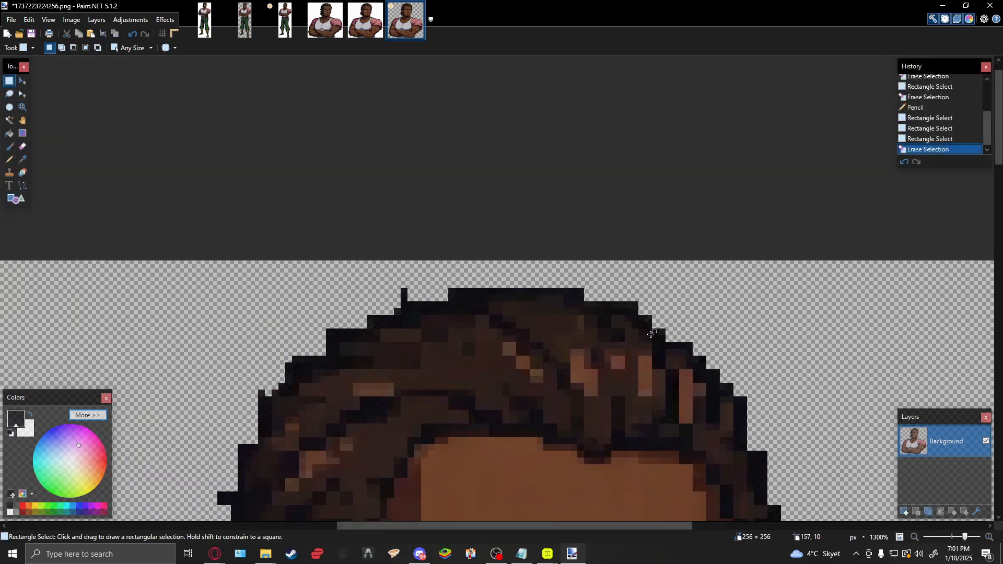
{"action": "key", "text": "p"}
{"action": "left_click", "coordinate": [661, 327]}
{"action": "left_click", "coordinate": [659, 326]}
{"action": "left_click", "coordinate": [659, 327]}
{"action": "left_click", "coordinate": [672, 337]}
{"action": "left_click", "coordinate": [699, 357]}
Erase the thin spike of pixels sticking up from the upper left of the hair.
{"action": "scroll", "coordinate": [517, 291], "scroll_direction": "left", "scroll_amount": 4}
{"action": "scroll", "coordinate": [517, 291], "scroll_direction": "up", "scroll_amount": 1}
{"action": "key", "text": "s"}
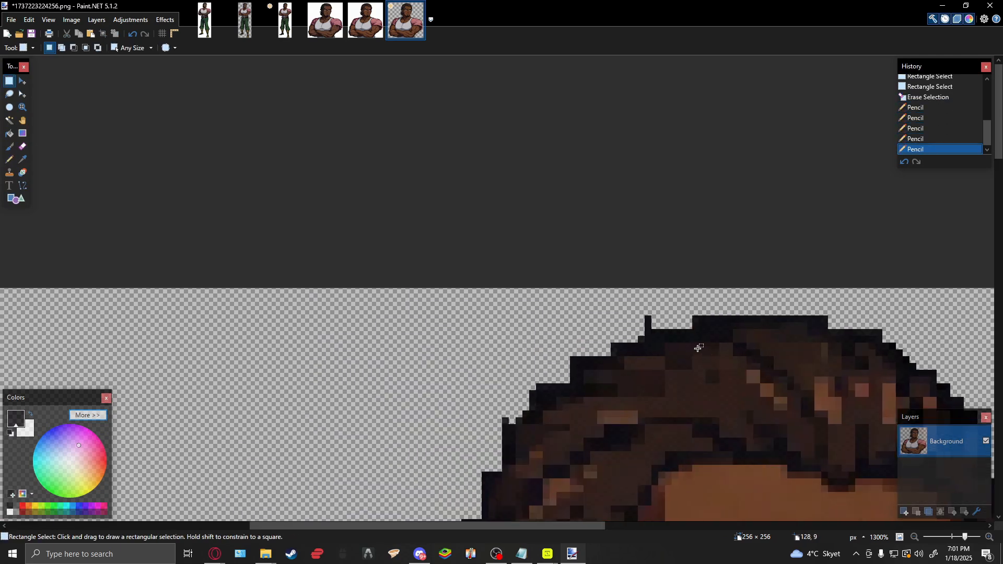
{"action": "left_click_drag", "start_coordinate": [660, 322], "coordinate": [577, 309]}
{"action": "key", "text": "Delete"}
{"action": "left_click_drag", "start_coordinate": [659, 320], "coordinate": [644, 329]}
{"action": "key", "text": "Delete"}
Pencil in dark pixels at the outline steps on the upper left of the hair.
{"action": "key", "text": "p"}
{"action": "left_click", "coordinate": [642, 339]}
{"action": "left_click", "coordinate": [618, 342]}
{"action": "left_click", "coordinate": [533, 394]}
{"action": "left_click", "coordinate": [517, 415]}
Erase the protruding pixels down the left side of the hair outline as far as the ear.
{"action": "scroll", "coordinate": [551, 428], "scroll_direction": "down", "scroll_amount": 3}
{"action": "scroll", "coordinate": [552, 427], "scroll_direction": "left", "scroll_amount": 2}
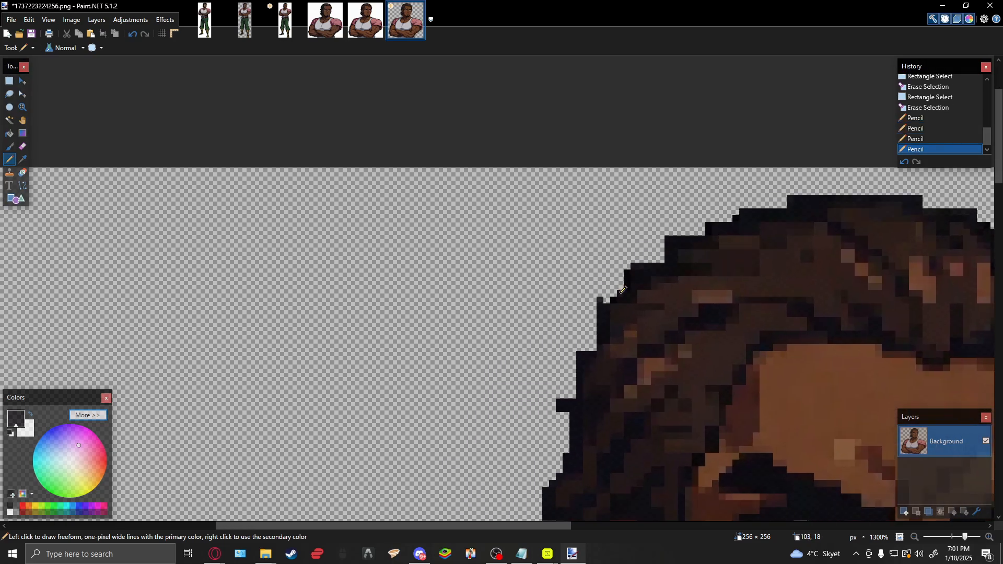
{"action": "key", "text": "s"}
{"action": "left_click_drag", "start_coordinate": [605, 299], "coordinate": [548, 249]}
{"action": "key", "text": "Delete"}
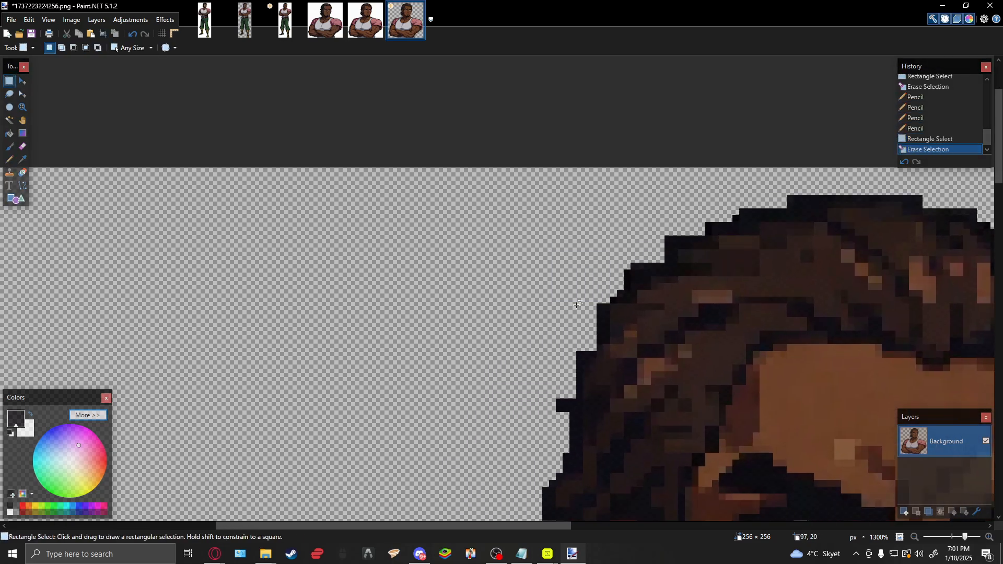
{"action": "scroll", "coordinate": [589, 274], "scroll_direction": "down", "scroll_amount": 2}
{"action": "scroll", "coordinate": [589, 275], "scroll_direction": "left", "scroll_amount": 1}
{"action": "left_click_drag", "start_coordinate": [588, 292], "coordinate": [604, 305]}
{"action": "key", "text": "Delete"}
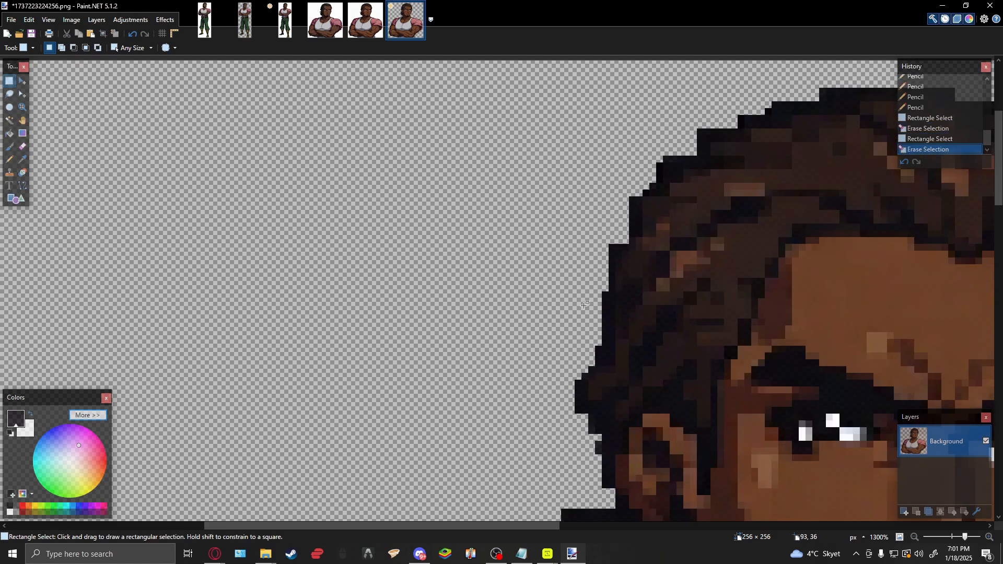
{"action": "scroll", "coordinate": [538, 314], "scroll_direction": "down", "scroll_amount": 3}
{"action": "scroll", "coordinate": [535, 331], "scroll_direction": "right", "scroll_amount": 2}
{"action": "left_click_drag", "start_coordinate": [531, 292], "coordinate": [542, 305]}
{"action": "key", "text": "Delete"}
Erase the stray stub of pixels on the outer lower edge of the ponytail.
{"action": "scroll", "coordinate": [515, 207], "scroll_direction": "down", "scroll_amount": 3}
{"action": "scroll", "coordinate": [515, 206], "scroll_direction": "down", "scroll_amount": 3}
{"action": "scroll", "coordinate": [496, 205], "scroll_direction": "right", "scroll_amount": 1}
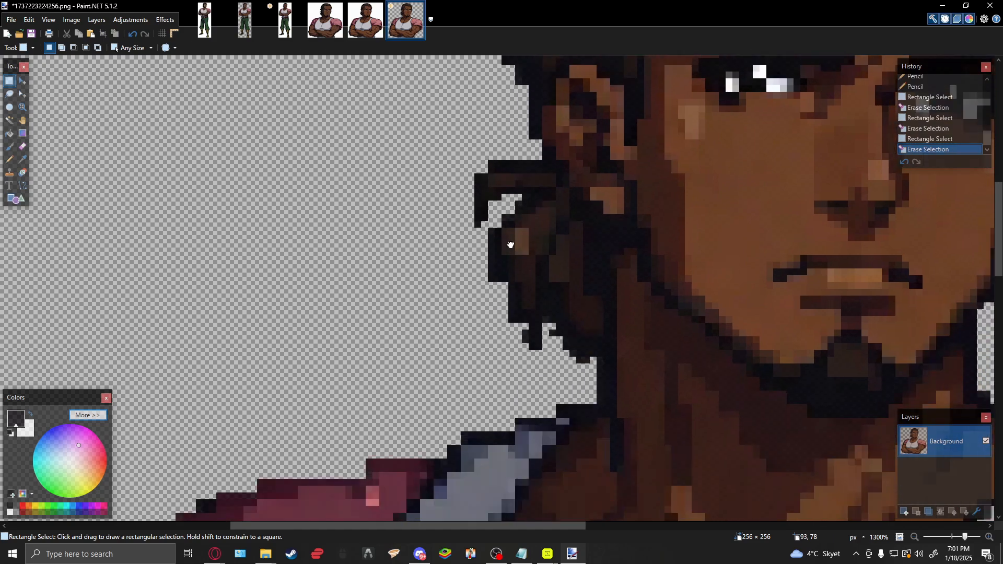
{"action": "scroll", "coordinate": [511, 245], "scroll_direction": "up", "scroll_amount": 3}
{"action": "scroll", "coordinate": [522, 272], "scroll_direction": "left", "scroll_amount": 1}
{"action": "mouse_move", "coordinate": [525, 317]}
{"action": "left_mouse_down"}
{"action": "mouse_move", "coordinate": [538, 331]}
{"action": "mouse_move", "coordinate": [490, 338]}
{"action": "left_mouse_up"}
{"action": "key", "text": "Delete"}
{"action": "scroll", "coordinate": [522, 329], "scroll_direction": "down", "scroll_amount": 3}
{"action": "scroll", "coordinate": [523, 329], "scroll_direction": "right", "scroll_amount": 1}
{"action": "key", "text": "Delete"}
Pencil in dark pixels along the ponytail's lower edge and erase the tip of its hanging strand.
{"action": "key", "text": "p"}
{"action": "left_click", "coordinate": [517, 307]}
{"action": "left_click", "coordinate": [517, 307]}
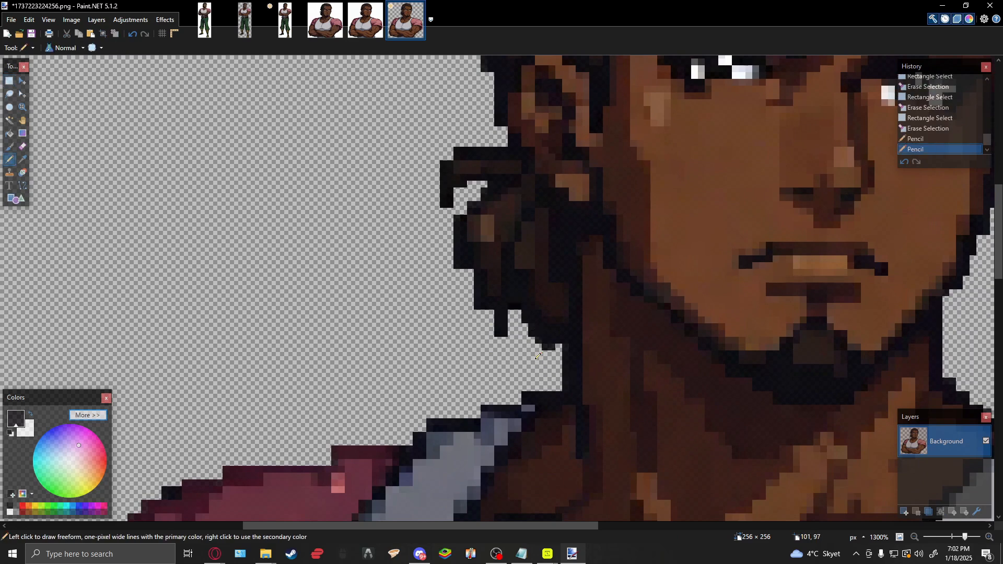
{"action": "left_click", "coordinate": [541, 338]}
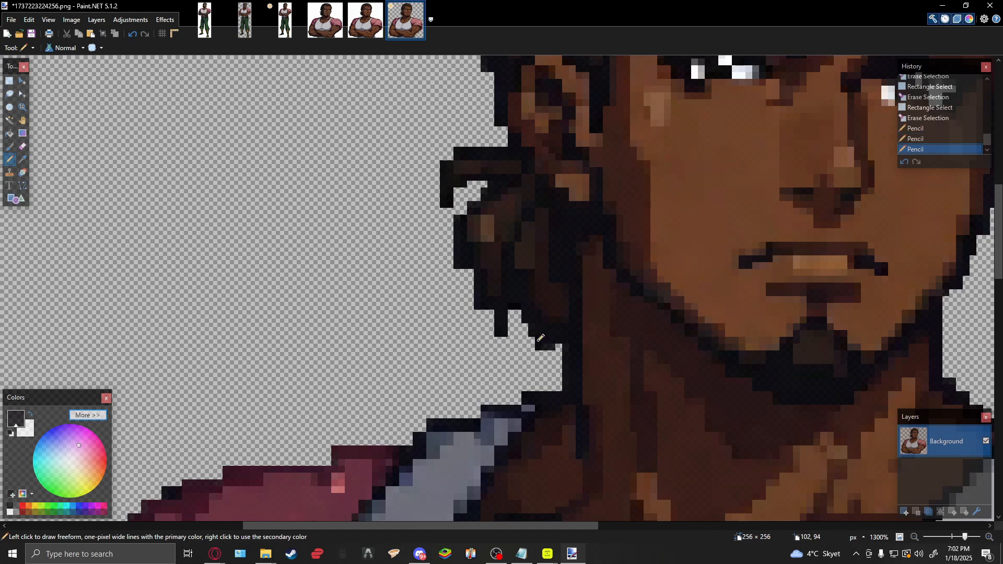
{"action": "left_click", "coordinate": [548, 346]}
{"action": "key", "text": "s"}
{"action": "left_click_drag", "start_coordinate": [495, 325], "coordinate": [520, 344]}
{"action": "key", "text": "Delete"}
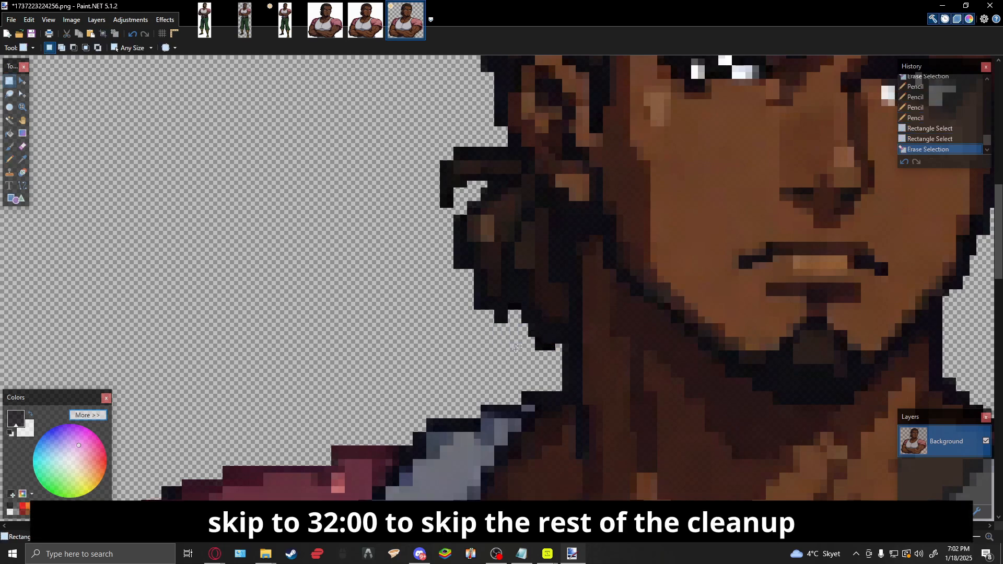
Pencil in dark pixels along the gap beneath the ponytail's upper strand to smooth its outline.
{"action": "mouse_move", "coordinate": [552, 261]}
{"action": "left_mouse_down"}
{"action": "mouse_move", "coordinate": [638, 167]}
{"action": "mouse_move", "coordinate": [658, 173]}
{"action": "mouse_move", "coordinate": [670, 336]}
{"action": "left_mouse_up"}
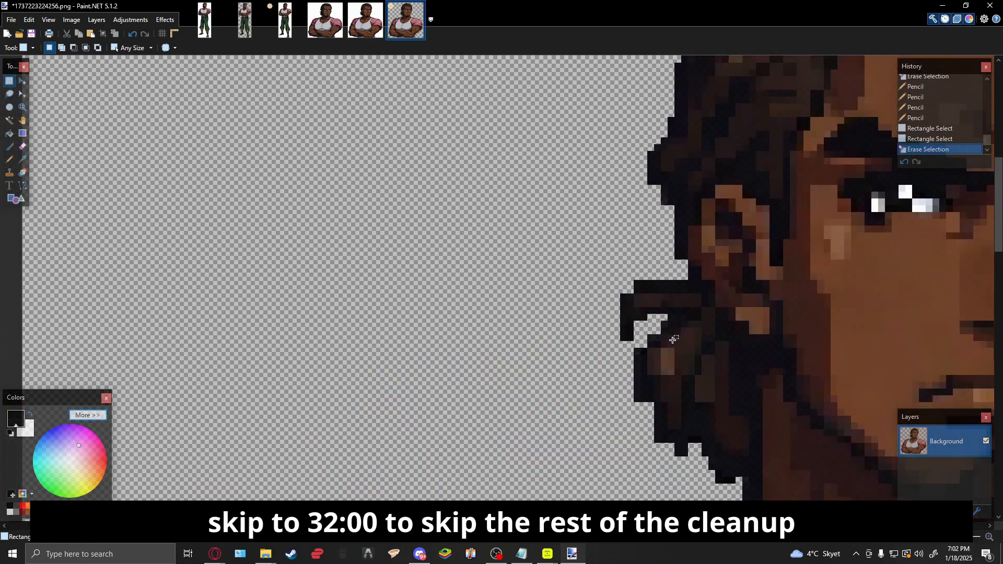
{"action": "key", "text": "p"}
{"action": "left_click", "coordinate": [648, 342]}
{"action": "left_click", "coordinate": [654, 338]}
{"action": "left_click", "coordinate": [658, 335]}
{"action": "left_click", "coordinate": [664, 329]}
{"action": "left_click", "coordinate": [647, 343]}
{"action": "left_click", "coordinate": [661, 328]}
Pencil in dark pixels along the shoulder and tank top strap outline below the ponytail.
{"action": "scroll", "coordinate": [661, 328], "scroll_direction": "down", "scroll_amount": 6}
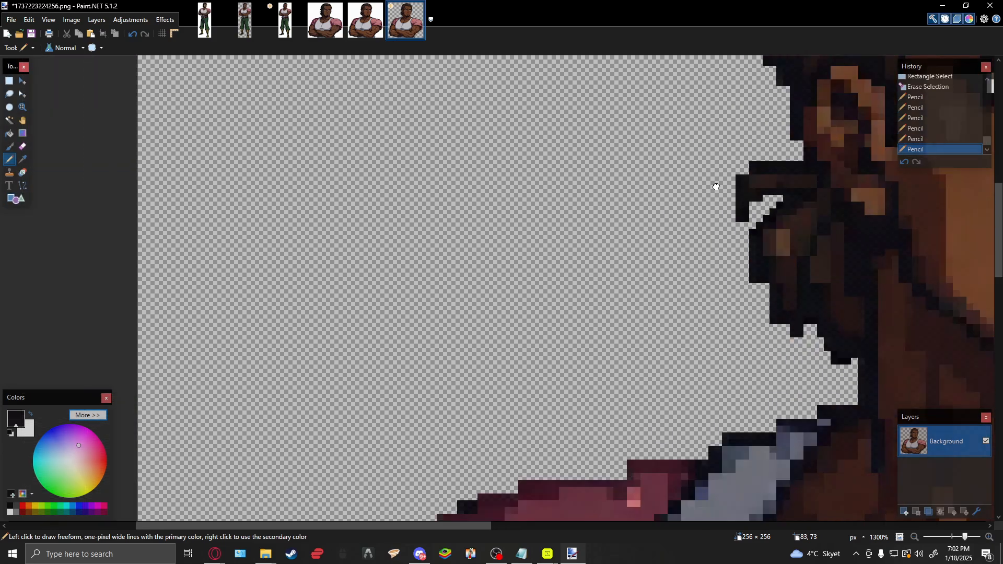
{"action": "scroll", "coordinate": [619, 129], "scroll_direction": "down", "scroll_amount": 5}
{"action": "scroll", "coordinate": [606, 209], "scroll_direction": "up", "scroll_amount": 3}
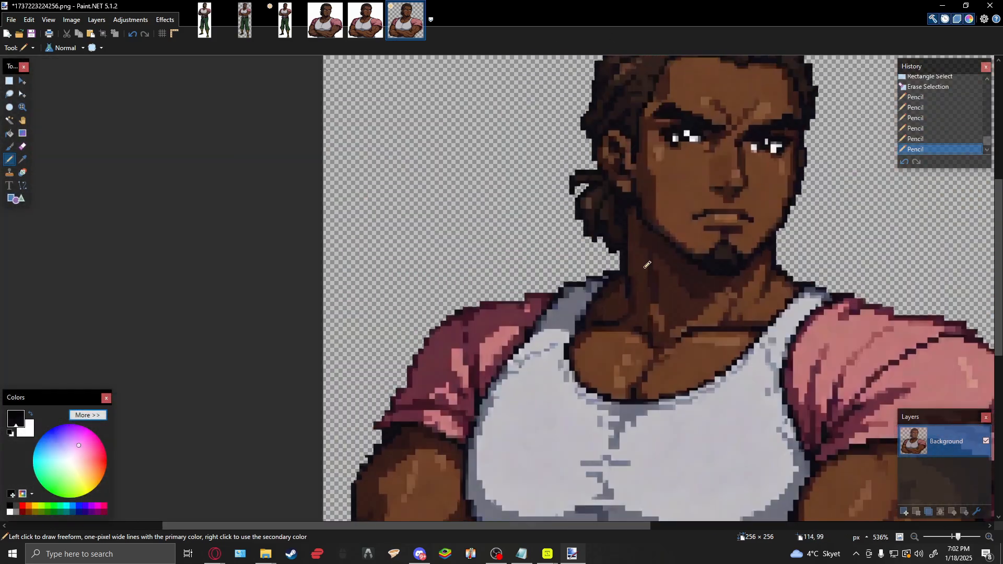
{"action": "scroll", "coordinate": [600, 261], "scroll_direction": "up", "scroll_amount": 8}
{"action": "left_click_drag", "start_coordinate": [469, 258], "coordinate": [424, 260]}
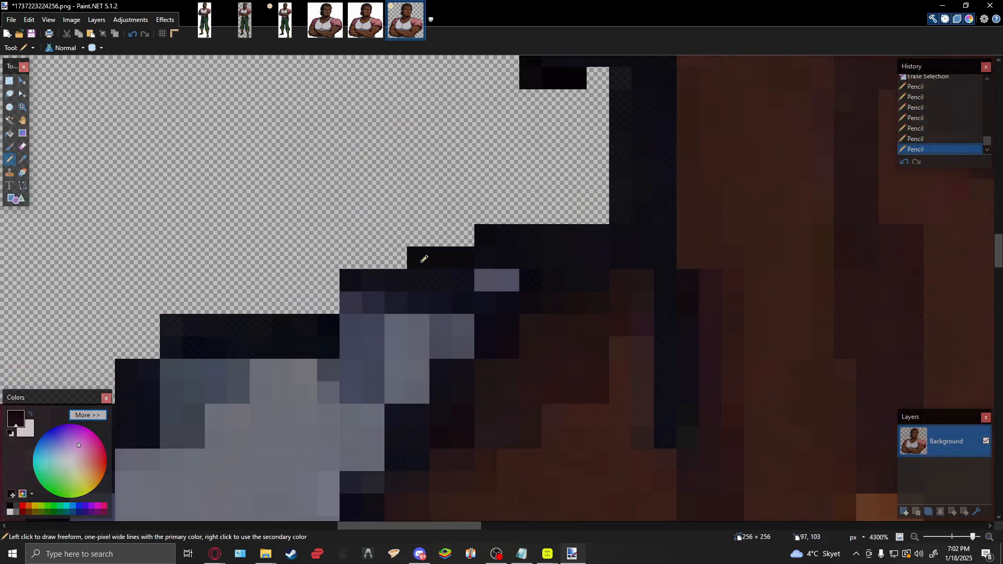
{"action": "scroll", "coordinate": [571, 187], "scroll_direction": "down", "scroll_amount": 4}
{"action": "left_click", "coordinate": [648, 269]}
Sample the sleeve's maroon color and pencil pixels along the upper outline of the dark pink sleeve to smooth it.
{"action": "left_click", "coordinate": [538, 294]}
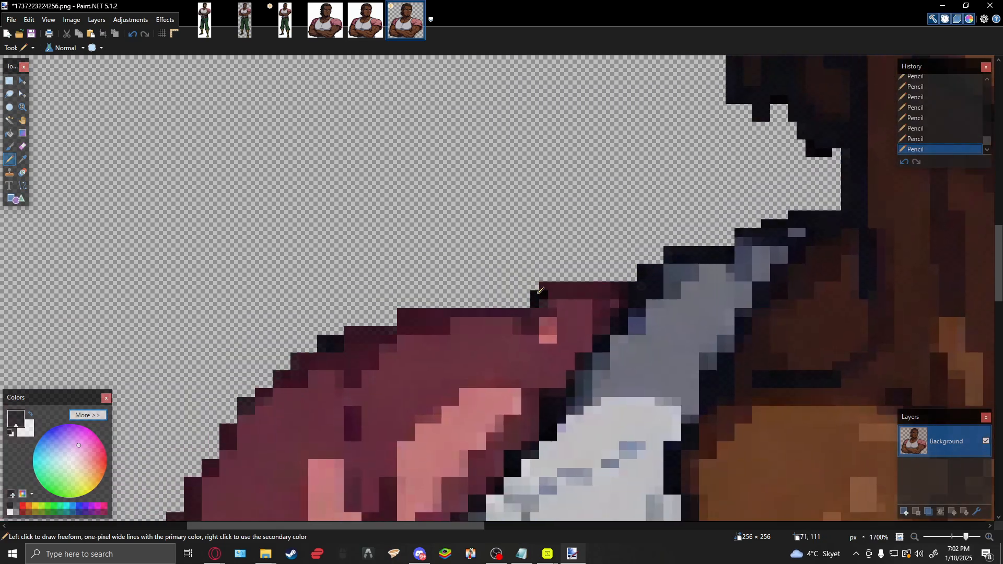
{"action": "key", "text": "k"}
{"action": "left_click", "coordinate": [559, 297]}
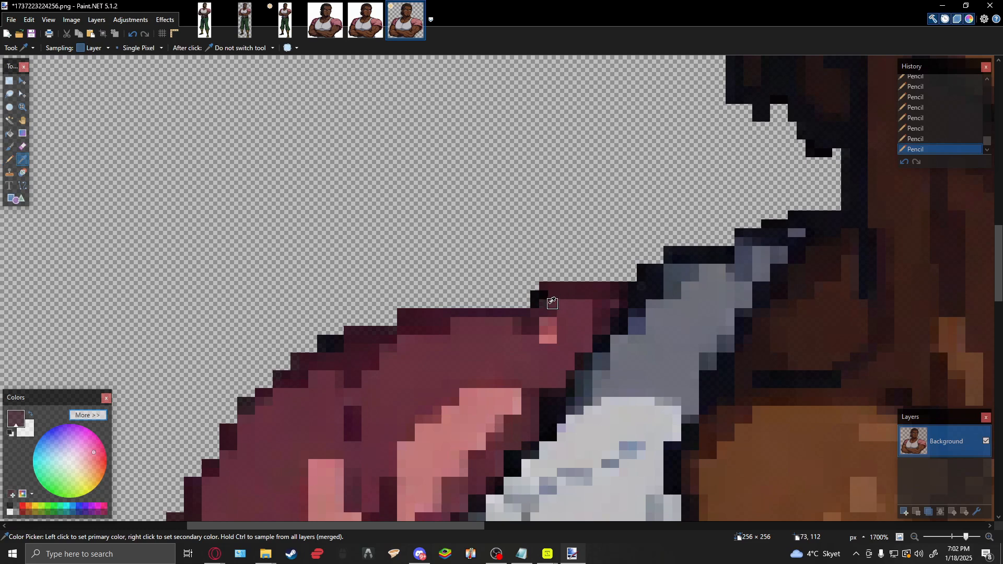
{"action": "key", "text": "p"}
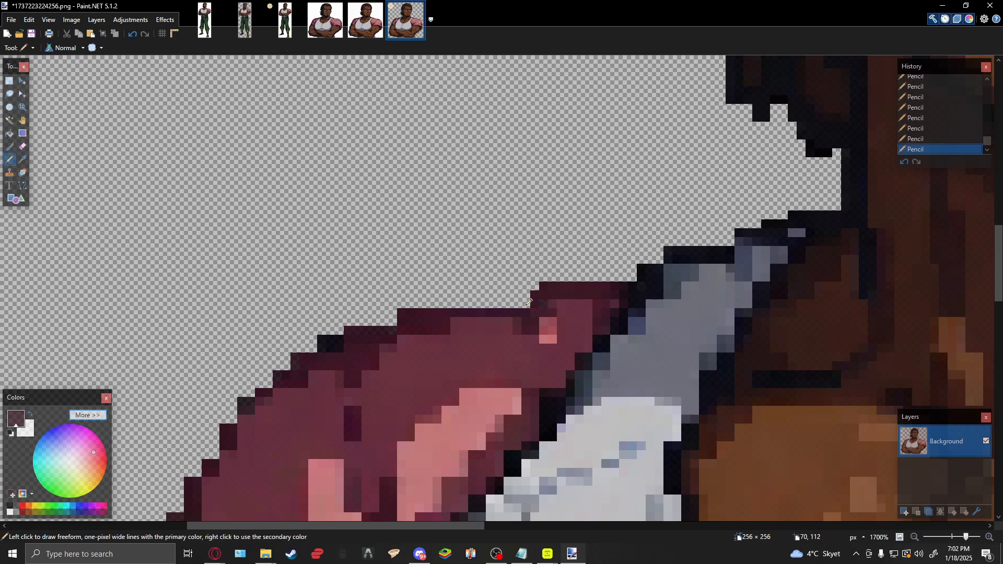
{"action": "left_click_drag", "start_coordinate": [390, 331], "coordinate": [568, 276]}
{"action": "left_click_drag", "start_coordinate": [464, 347], "coordinate": [613, 247]}
{"action": "left_click_drag", "start_coordinate": [565, 270], "coordinate": [571, 256]}
{"action": "left_click", "coordinate": [530, 310]}
{"action": "left_click", "coordinate": [513, 346]}
Erase the outermost pixels from the tip of the dark pink sleeve's cuff.
{"action": "scroll", "coordinate": [522, 334], "scroll_direction": "down", "scroll_amount": 3}
{"action": "scroll", "coordinate": [522, 334], "scroll_direction": "left", "scroll_amount": 2}
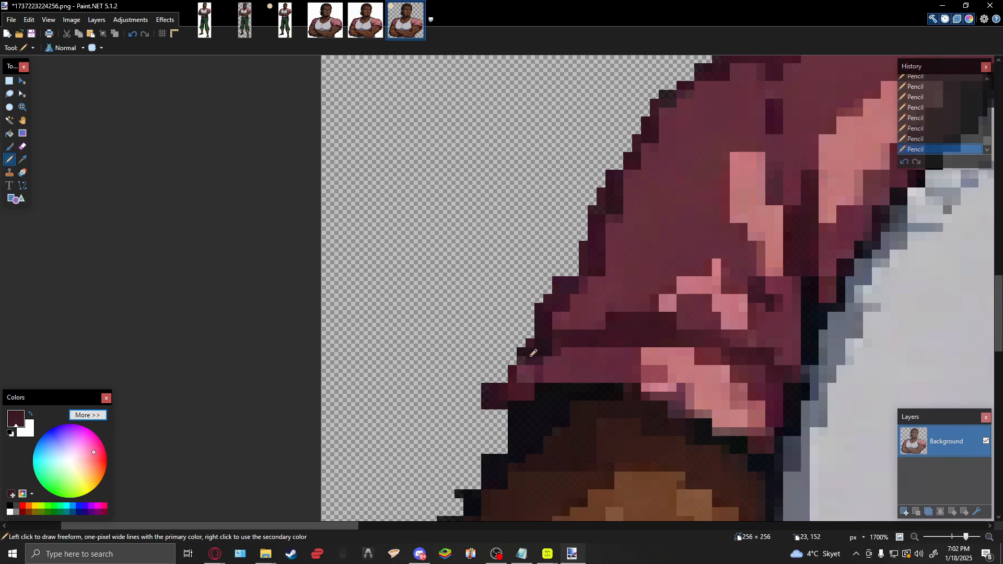
{"action": "scroll", "coordinate": [536, 350], "scroll_direction": "down", "scroll_amount": 2}
{"action": "scroll", "coordinate": [536, 350], "scroll_direction": "left", "scroll_amount": 2}
{"action": "key", "text": "s"}
{"action": "mouse_move", "coordinate": [544, 330]}
{"action": "left_mouse_down"}
{"action": "mouse_move", "coordinate": [548, 280]}
{"action": "mouse_move", "coordinate": [546, 305]}
{"action": "left_mouse_up"}
{"action": "key", "text": "Delete"}
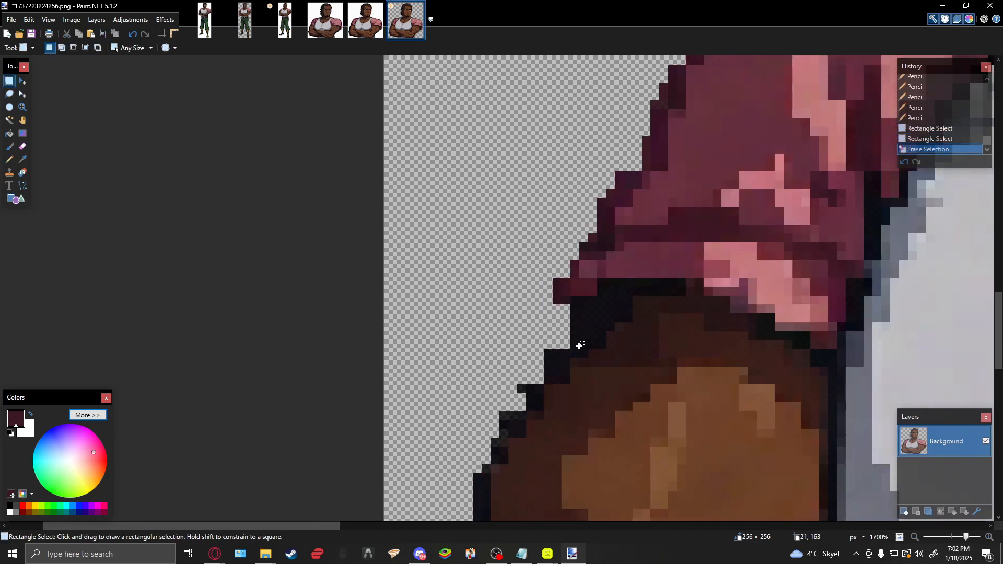
Erase the stray pixels protruding from the upper arm's outer outline below the dark pink sleeve.
{"action": "key", "text": "p"}
{"action": "key", "text": "s"}
{"action": "left_click_drag", "start_coordinate": [524, 392], "coordinate": [502, 350]}
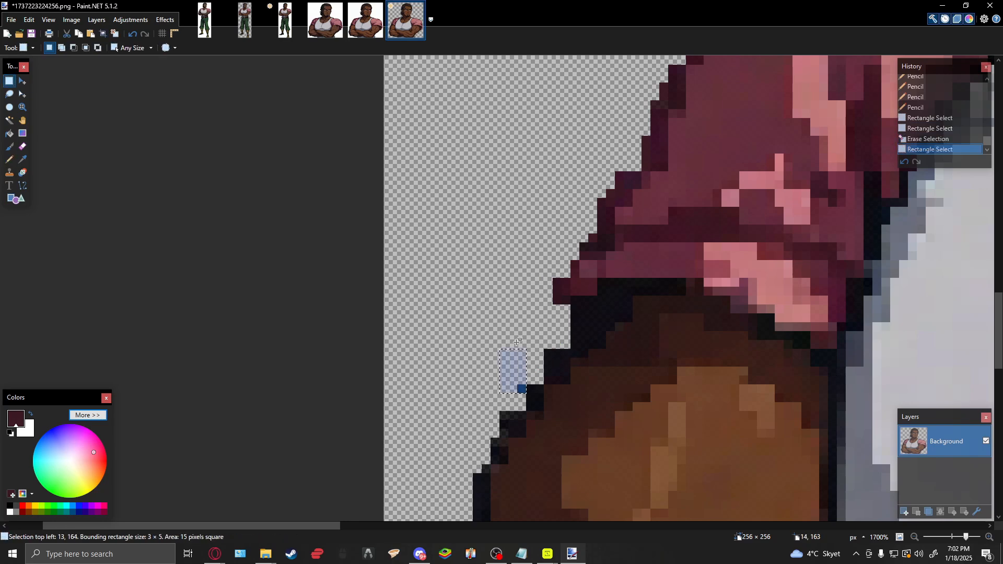
{"action": "key", "text": "Delete"}
Sample the arm's near-black outline color and pencil pixels into the steps of the upper arm's outer outline.
{"action": "key", "text": "k"}
{"action": "left_click", "coordinate": [522, 426]}
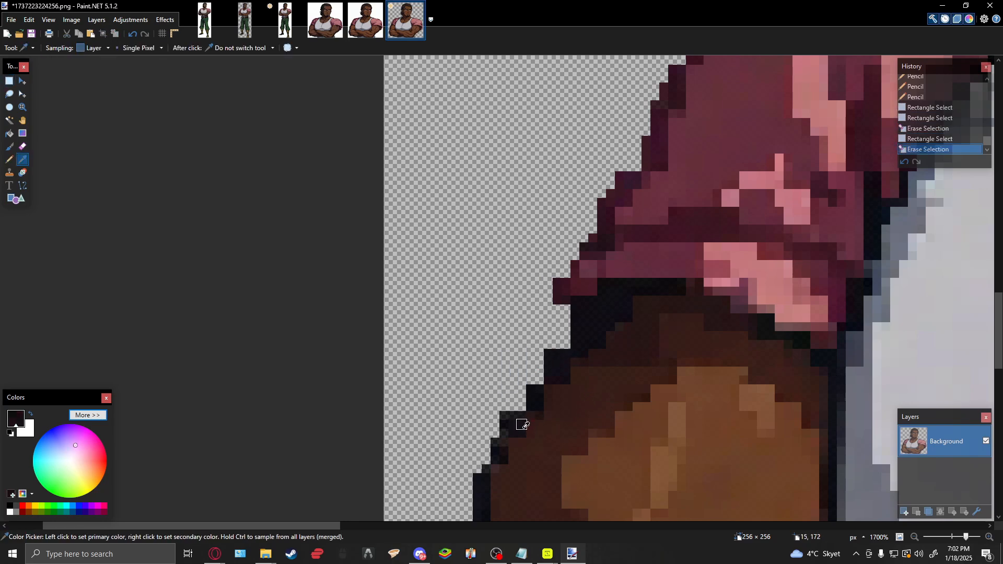
{"action": "key", "text": "p"}
{"action": "left_click", "coordinate": [503, 415]}
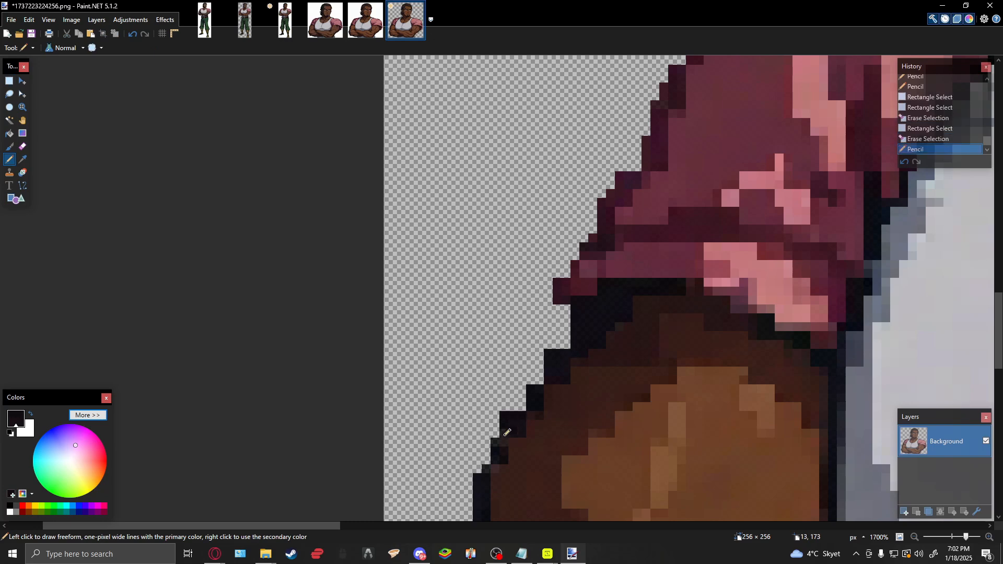
{"action": "left_click", "coordinate": [505, 429]}
{"action": "left_click", "coordinate": [498, 443]}
{"action": "left_click", "coordinate": [499, 464]}
{"action": "left_click", "coordinate": [494, 462]}
Pencil dark pixels into the steps of the outer elbow outline below the dark pink sleeve.
{"action": "scroll", "coordinate": [496, 459], "scroll_direction": "down", "scroll_amount": 5}
{"action": "mouse_move", "coordinate": [511, 343]}
{"action": "left_mouse_down"}
{"action": "mouse_move", "coordinate": [518, 265]}
{"action": "mouse_move", "coordinate": [555, 210]}
{"action": "left_mouse_up"}
{"action": "left_click", "coordinate": [511, 268]}
{"action": "mouse_move", "coordinate": [524, 268]}
{"action": "left_mouse_down"}
{"action": "mouse_move", "coordinate": [527, 209]}
{"action": "mouse_move", "coordinate": [537, 183]}
{"action": "left_mouse_up"}
{"action": "left_click", "coordinate": [520, 269]}
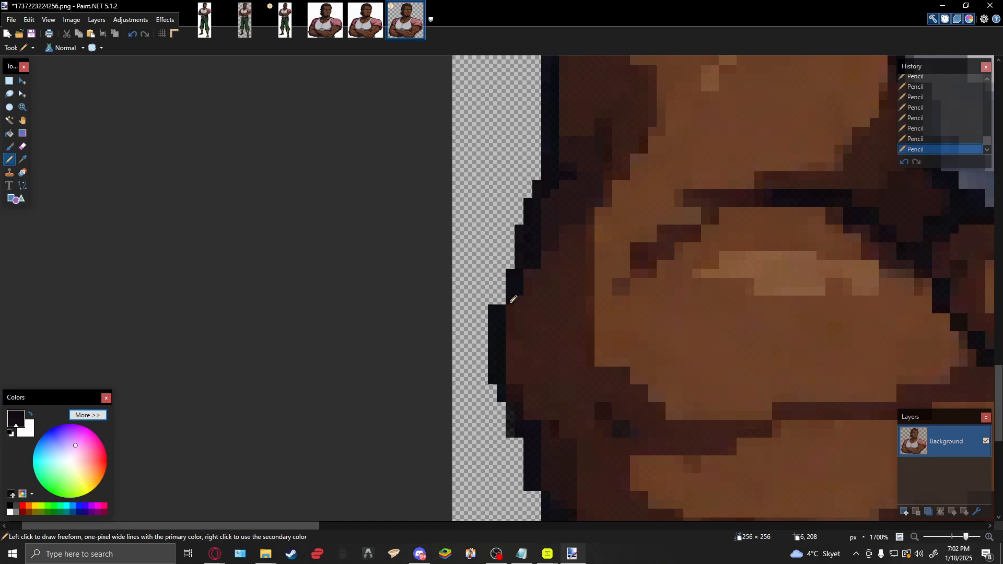
{"action": "left_click", "coordinate": [507, 299]}
{"action": "scroll", "coordinate": [509, 298], "scroll_direction": "down", "scroll_amount": 2}
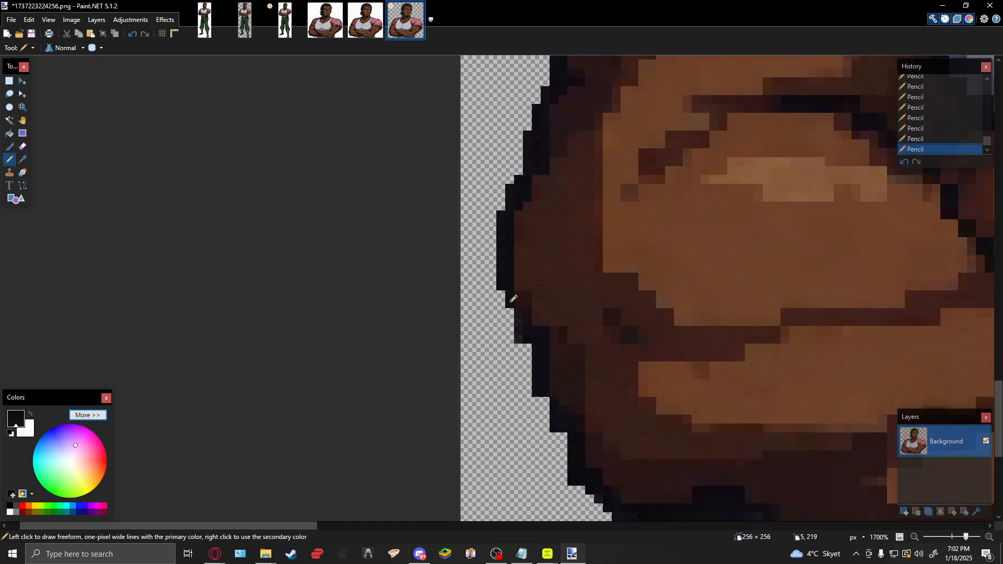
{"action": "mouse_move", "coordinate": [521, 312]}
{"action": "left_mouse_down"}
{"action": "mouse_move", "coordinate": [522, 340]}
{"action": "mouse_move", "coordinate": [533, 363]}
{"action": "left_mouse_up"}
Erase the stray pixels outside the forearm outline just below that elbow.
{"action": "scroll", "coordinate": [530, 303], "scroll_direction": "down", "scroll_amount": 3}
{"action": "mouse_move", "coordinate": [500, 256]}
{"action": "left_mouse_down"}
{"action": "mouse_move", "coordinate": [518, 303]}
{"action": "mouse_move", "coordinate": [573, 288]}
{"action": "left_mouse_up"}
{"action": "key", "text": "s"}
{"action": "key", "text": "Delete"}
Pencil dark pixels along the underside of the folded forearm, from the elbow to the tank top's hem.
{"action": "scroll", "coordinate": [574, 348], "scroll_direction": "down", "scroll_amount": 2}
{"action": "scroll", "coordinate": [574, 347], "scroll_direction": "right", "scroll_amount": 2}
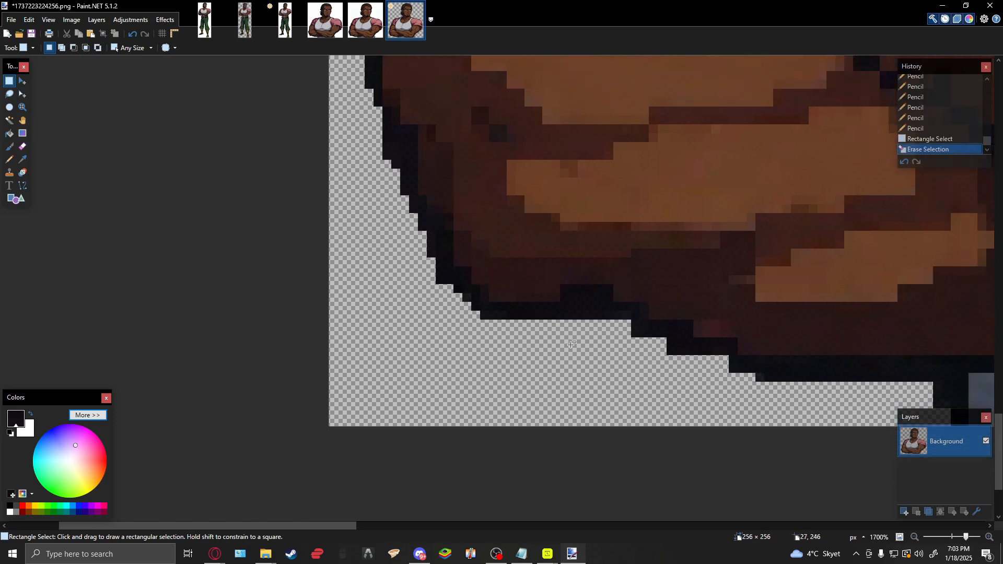
{"action": "scroll", "coordinate": [572, 345], "scroll_direction": "down", "scroll_amount": 2}
{"action": "scroll", "coordinate": [382, 275], "scroll_direction": "right", "scroll_amount": 2}
{"action": "key", "text": "p"}
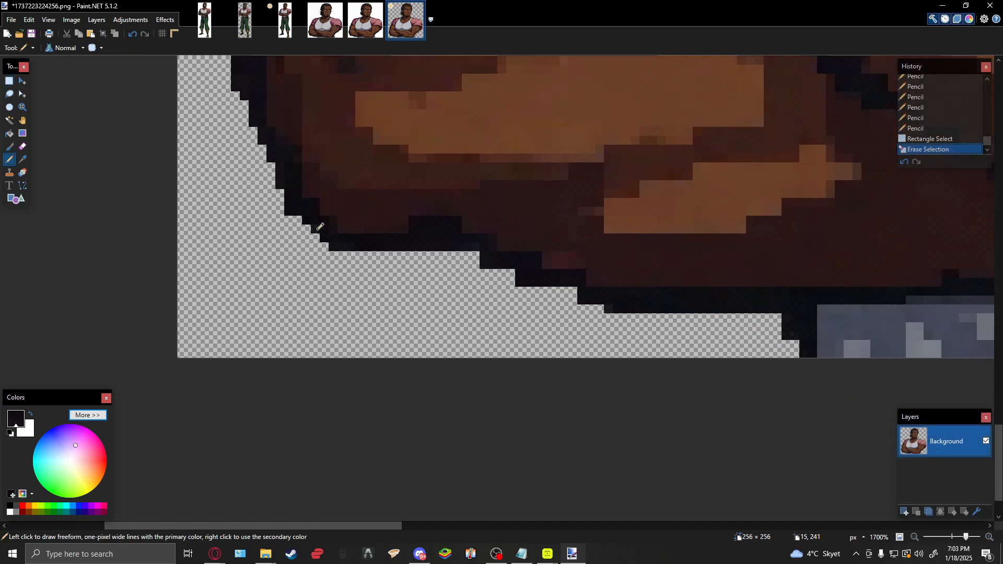
{"action": "left_click", "coordinate": [318, 230]}
{"action": "scroll", "coordinate": [431, 243], "scroll_direction": "down", "scroll_amount": 1}
{"action": "scroll", "coordinate": [432, 243], "scroll_direction": "right", "scroll_amount": 1}
{"action": "left_click", "coordinate": [437, 243]}
{"action": "left_click", "coordinate": [421, 243]}
{"action": "scroll", "coordinate": [410, 240], "scroll_direction": "down", "scroll_amount": 2}
{"action": "scroll", "coordinate": [410, 240], "scroll_direction": "right", "scroll_amount": 2}
{"action": "left_click_drag", "start_coordinate": [384, 221], "coordinate": [310, 204]}
{"action": "scroll", "coordinate": [335, 230], "scroll_direction": "right", "scroll_amount": 4}
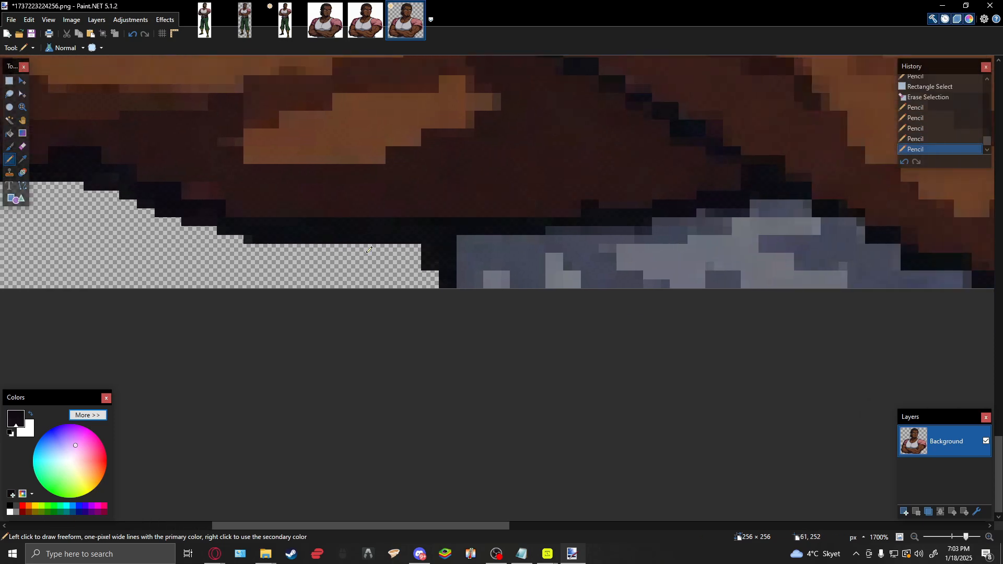
Erase the stray pixels beside the tank top's hem under the opposite forearm.
{"action": "scroll", "coordinate": [568, 274], "scroll_direction": "right", "scroll_amount": 15}
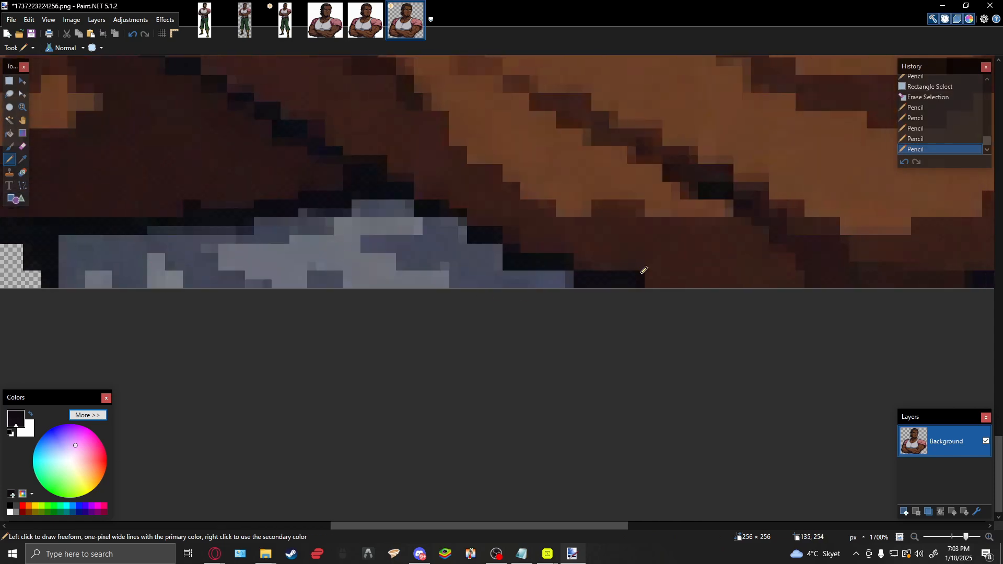
{"action": "scroll", "coordinate": [538, 289], "scroll_direction": "up", "scroll_amount": 1}
{"action": "key", "text": "s"}
{"action": "left_click_drag", "start_coordinate": [539, 270], "coordinate": [584, 334]}
{"action": "key", "text": "Delete"}
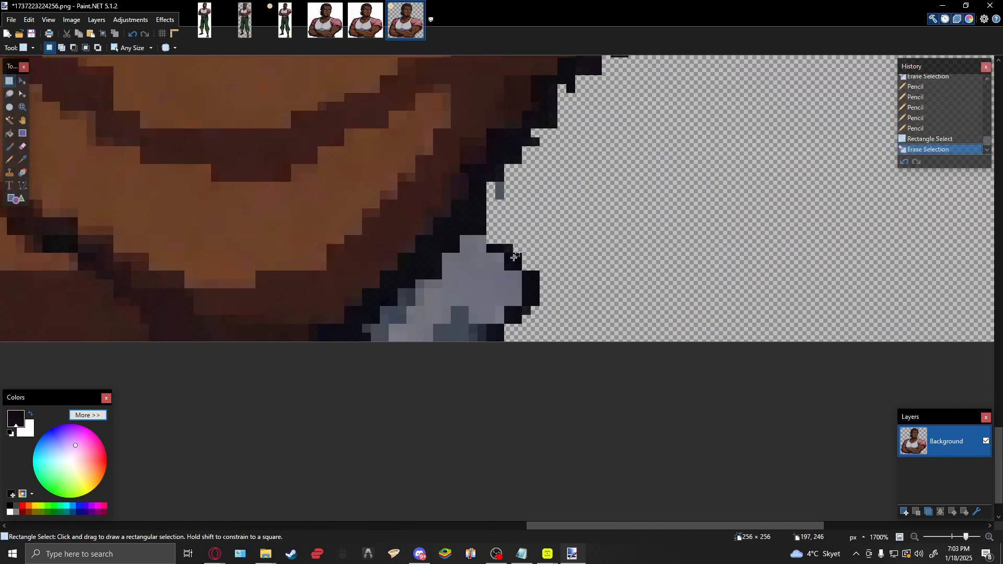
Pencil dark pixels into the notch above the tank top's hem and erase the stray grey pixels beside it.
{"action": "key", "text": "p"}
{"action": "left_click_drag", "start_coordinate": [492, 240], "coordinate": [491, 228]}
{"action": "key", "text": "s"}
{"action": "left_click_drag", "start_coordinate": [499, 184], "coordinate": [514, 216]}
{"action": "key", "text": "Delete"}
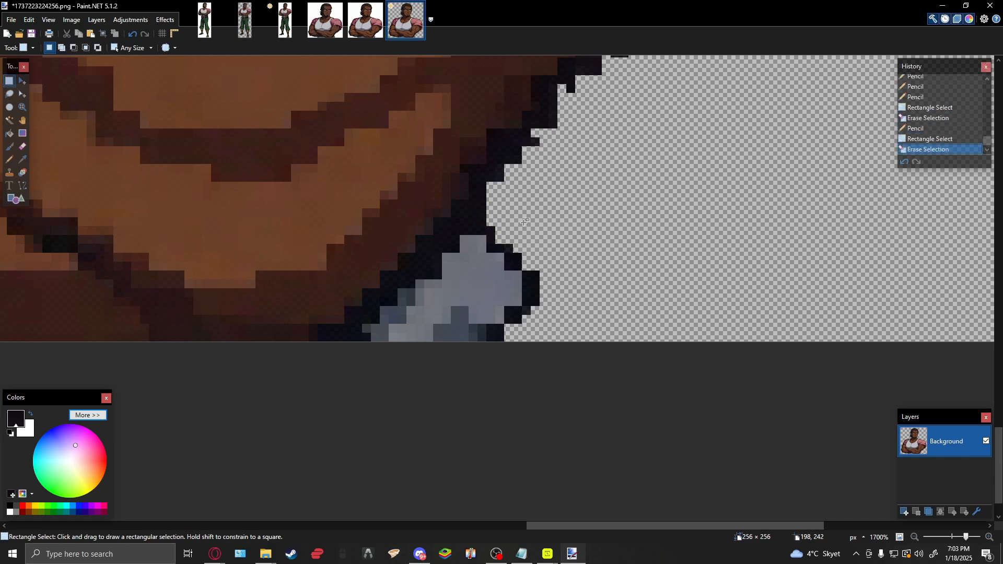
Pencil dark pixels into the forearm outline just above the hem and erase its protruding pixel.
{"action": "key", "text": "p"}
{"action": "left_click", "coordinate": [511, 165]}
{"action": "scroll", "coordinate": [524, 192], "scroll_direction": "up", "scroll_amount": 2}
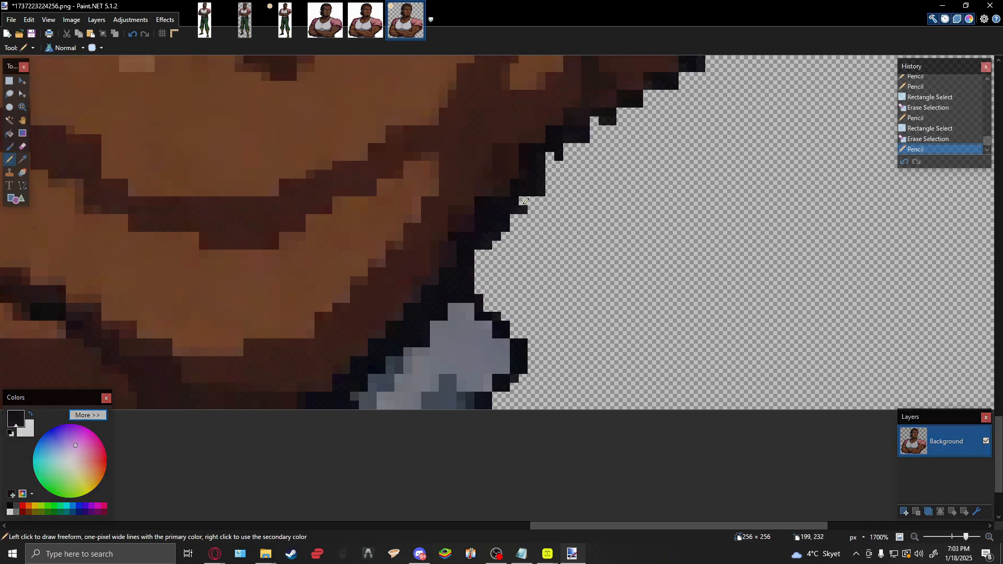
{"action": "left_click", "coordinate": [526, 196]}
{"action": "key", "text": "s"}
{"action": "left_click_drag", "start_coordinate": [522, 206], "coordinate": [547, 225]}
{"action": "key", "text": "Delete"}
Pencil dark pixels into the steps of the forearm and elbow outline up to the light pink sleeve's cuff.
{"action": "scroll", "coordinate": [570, 297], "scroll_direction": "up", "scroll_amount": 2}
{"action": "key", "text": "p"}
{"action": "left_click_drag", "start_coordinate": [555, 255], "coordinate": [556, 255]}
{"action": "left_click", "coordinate": [573, 236]}
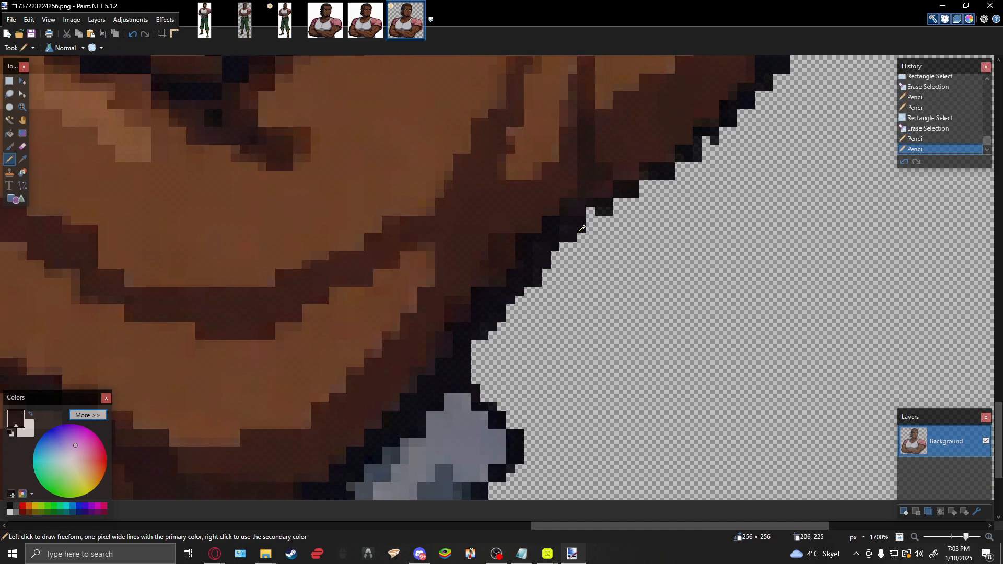
{"action": "left_click", "coordinate": [590, 220]}
{"action": "left_click", "coordinate": [619, 199]}
{"action": "scroll", "coordinate": [596, 208], "scroll_direction": "right", "scroll_amount": 2}
{"action": "scroll", "coordinate": [595, 209], "scroll_direction": "up", "scroll_amount": 1}
{"action": "left_click", "coordinate": [567, 224]}
{"action": "scroll", "coordinate": [549, 235], "scroll_direction": "right", "scroll_amount": 2}
{"action": "scroll", "coordinate": [549, 235], "scroll_direction": "up", "scroll_amount": 1}
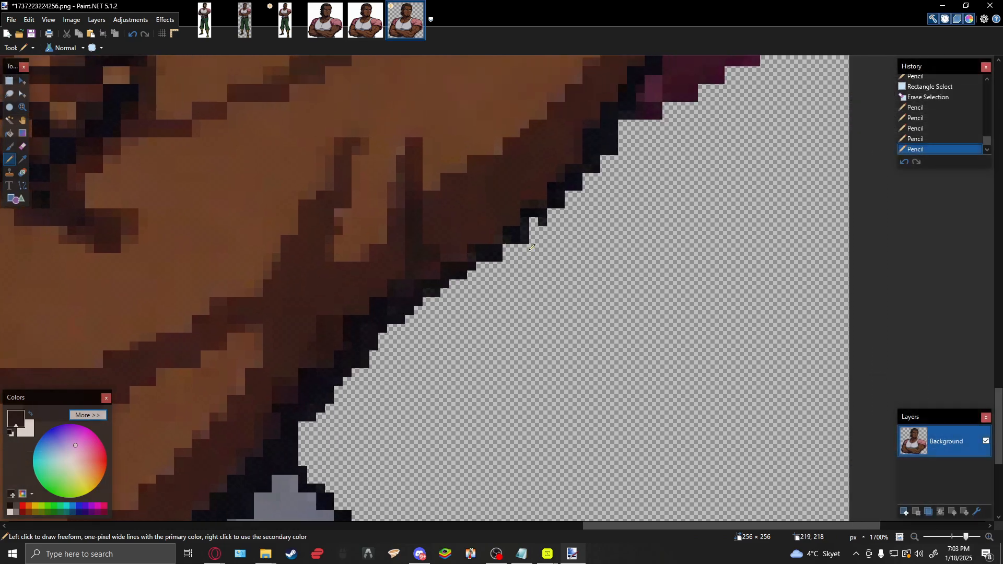
{"action": "left_click", "coordinate": [507, 246]}
{"action": "left_click", "coordinate": [543, 217]}
{"action": "left_click", "coordinate": [543, 221]}
{"action": "scroll", "coordinate": [549, 220], "scroll_direction": "up", "scroll_amount": 2}
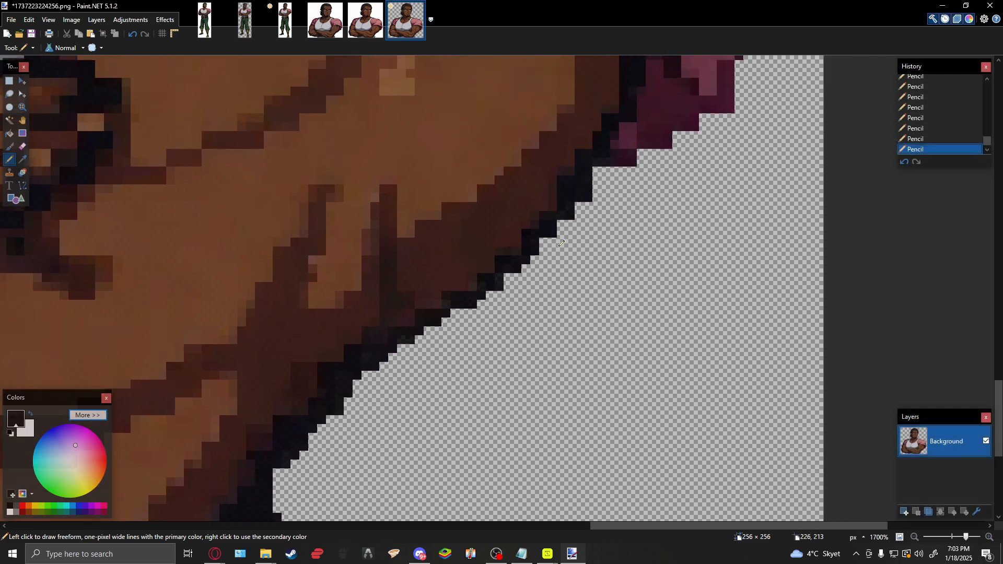
{"action": "scroll", "coordinate": [533, 251], "scroll_direction": "right", "scroll_amount": 2}
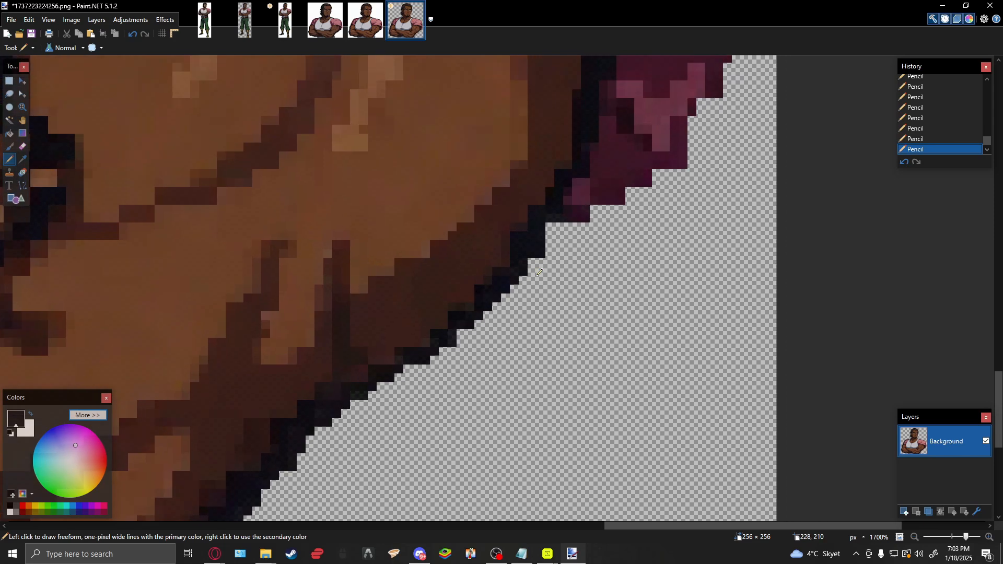
{"action": "scroll", "coordinate": [556, 235], "scroll_direction": "up", "scroll_amount": 2}
{"action": "scroll", "coordinate": [559, 237], "scroll_direction": "right", "scroll_amount": 3}
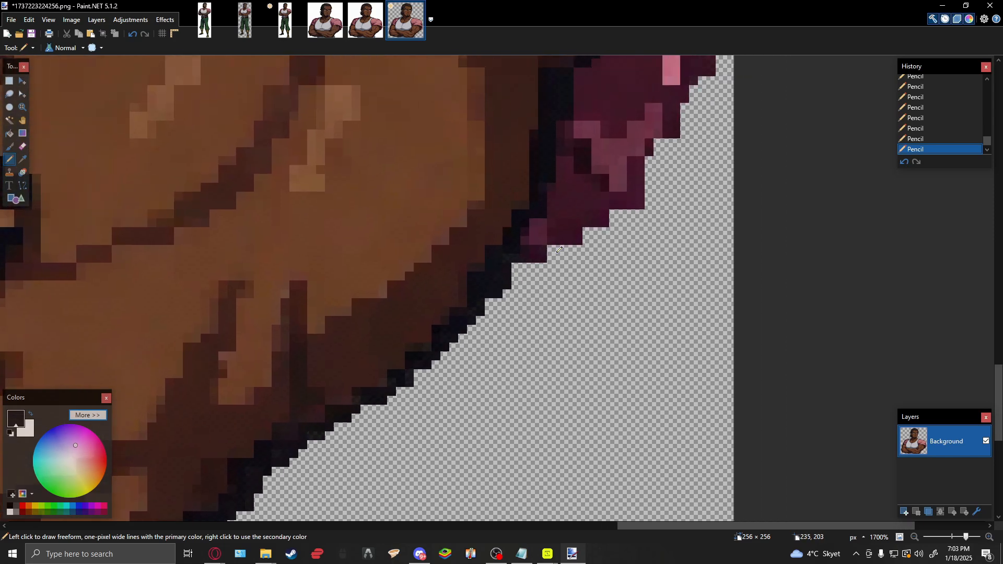
Sample the cuff's dark maroon and pencil pixels into the lower outer edge of the light pink sleeve.
{"action": "scroll", "coordinate": [561, 245], "scroll_direction": "up", "scroll_amount": 2}
{"action": "scroll", "coordinate": [562, 262], "scroll_direction": "right", "scroll_amount": 2}
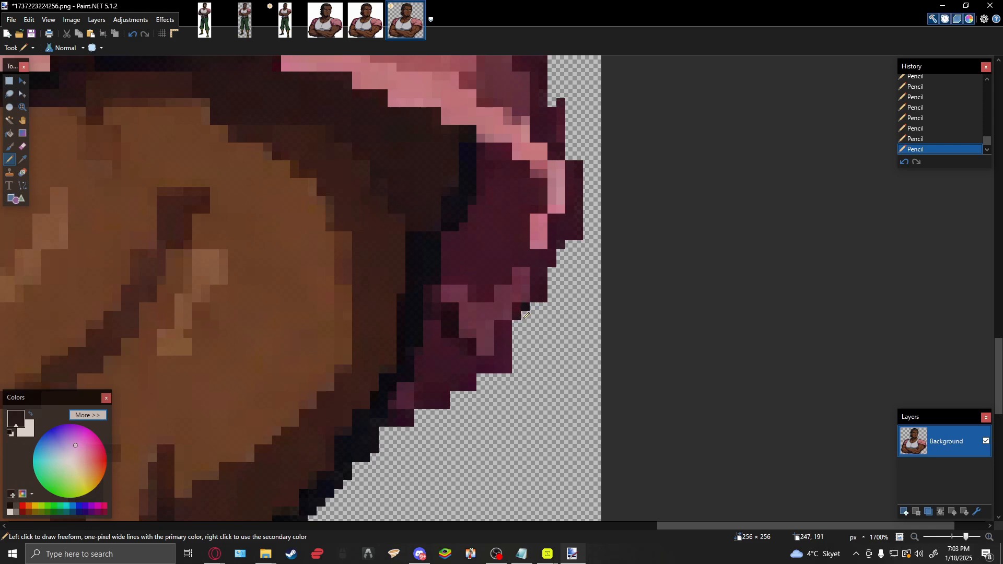
{"action": "key", "text": "k"}
{"action": "left_click", "coordinate": [529, 301]}
{"action": "left_click", "coordinate": [561, 262]}
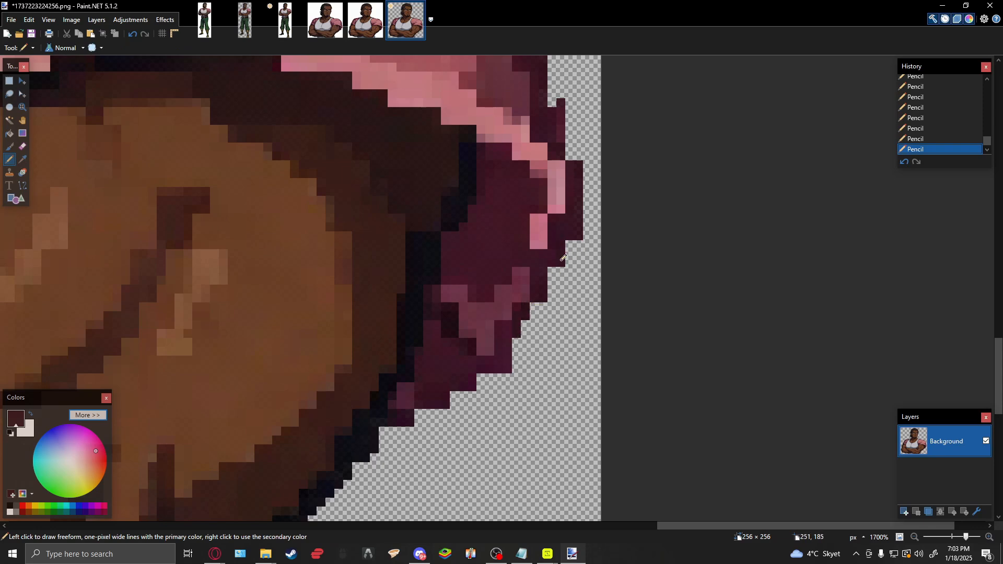
Erase the protruding pixels below and above the cuff on the light pink sleeve's outer edge.
{"action": "key", "text": "s"}
{"action": "left_click_drag", "start_coordinate": [566, 257], "coordinate": [559, 264]}
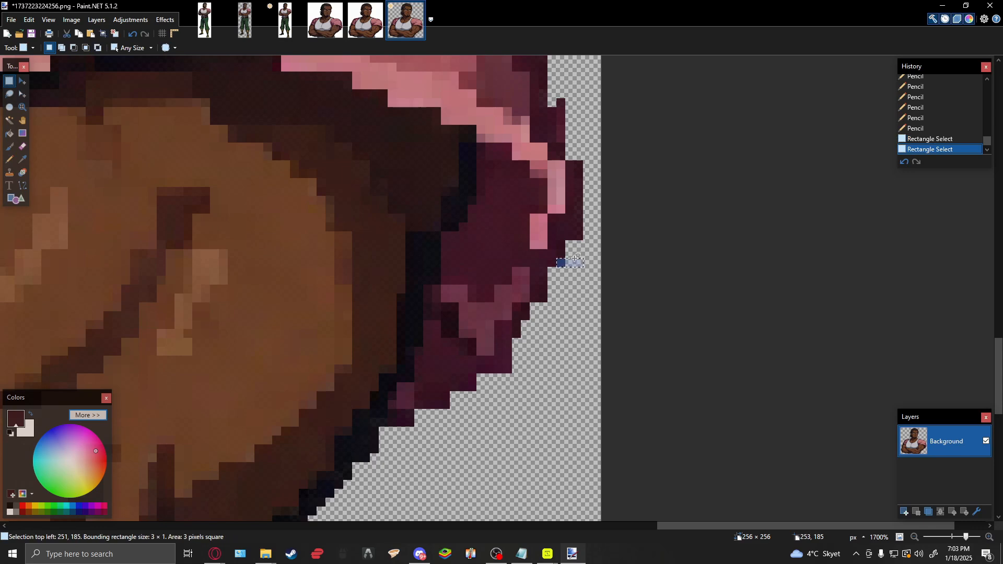
{"action": "key", "text": "Delete"}
{"action": "scroll", "coordinate": [554, 259], "scroll_direction": "up", "scroll_amount": 3}
{"action": "scroll", "coordinate": [554, 259], "scroll_direction": "left", "scroll_amount": 2}
{"action": "left_click_drag", "start_coordinate": [634, 223], "coordinate": [644, 212]}
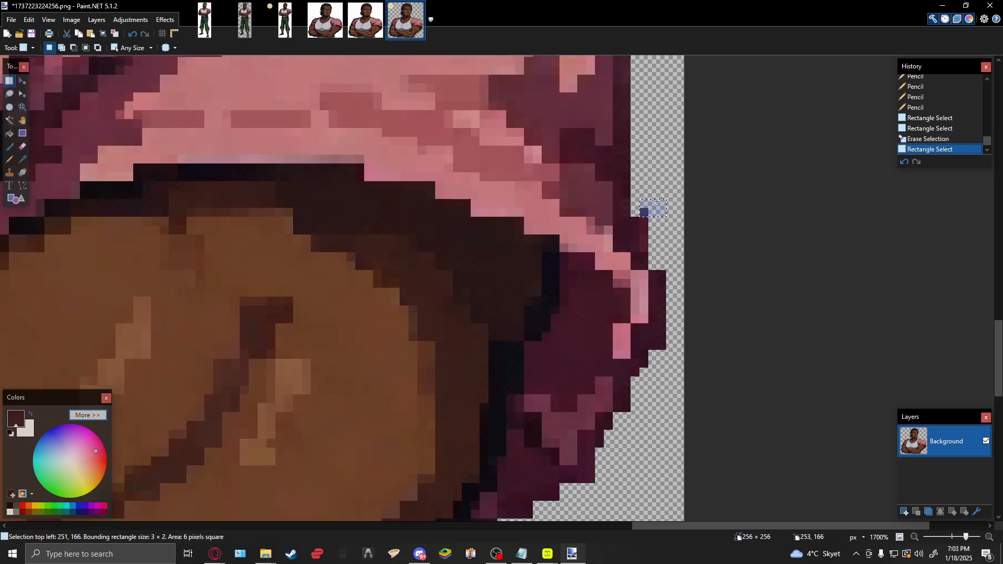
{"action": "key", "text": "Delete"}
Pencil maroon pixels along the light pink sleeve's outer outline, from the cuff up to the rounded shoulder.
{"action": "scroll", "coordinate": [644, 217], "scroll_direction": "up", "scroll_amount": 2}
{"action": "key", "text": "k"}
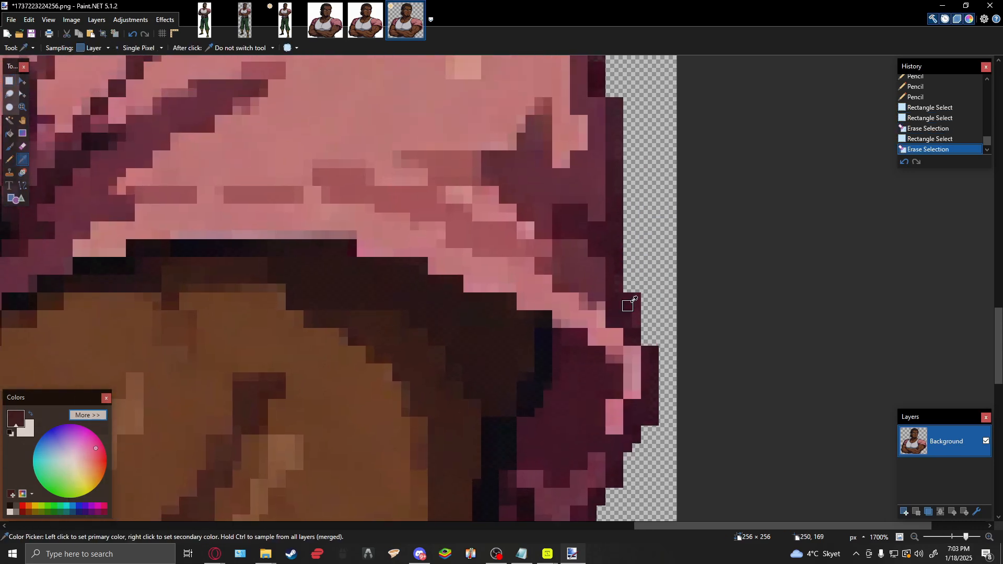
{"action": "key", "text": "p"}
{"action": "left_click_drag", "start_coordinate": [628, 291], "coordinate": [628, 265]}
{"action": "left_click", "coordinate": [627, 250]}
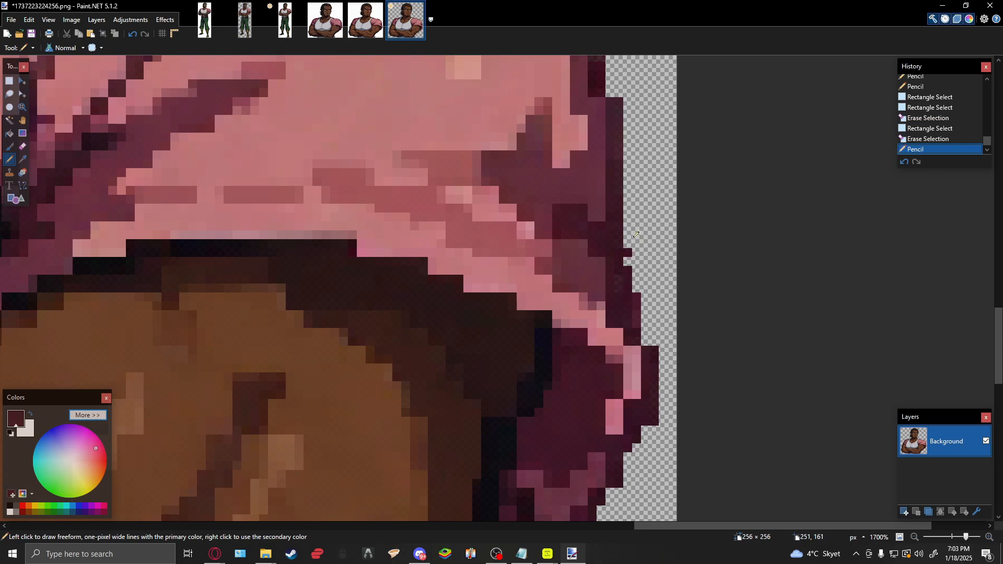
{"action": "left_click", "coordinate": [646, 341]}
{"action": "left_click", "coordinate": [633, 261]}
{"action": "scroll", "coordinate": [629, 246], "scroll_direction": "up", "scroll_amount": 3}
{"action": "left_click", "coordinate": [624, 230]}
{"action": "left_click", "coordinate": [599, 184]}
{"action": "left_click", "coordinate": [600, 176]}
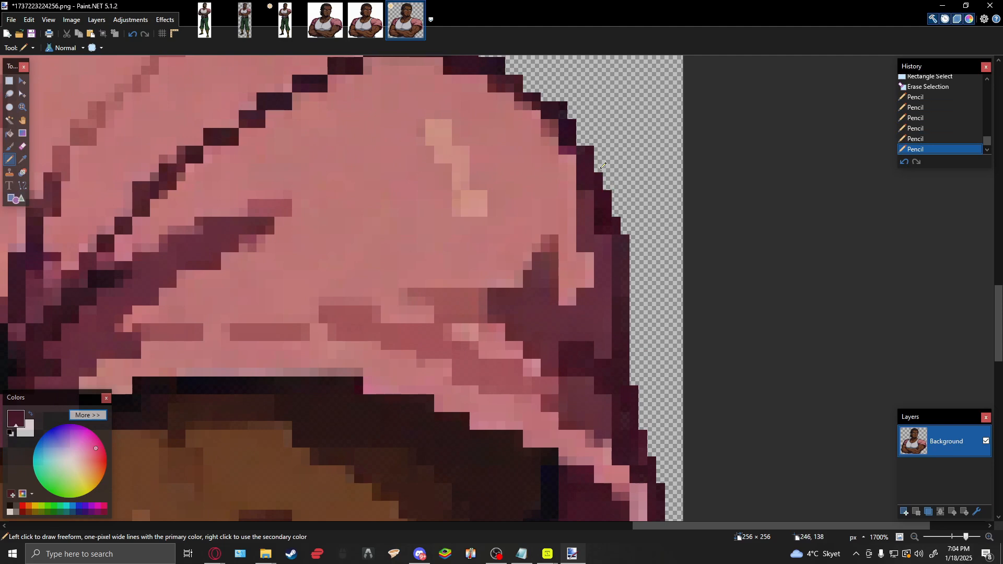
{"action": "left_click", "coordinate": [584, 141]}
{"action": "scroll", "coordinate": [590, 152], "scroll_direction": "up", "scroll_amount": 3}
{"action": "left_click", "coordinate": [598, 206]}
Erase the protruding pixels from the upper shoulder outline of the light pink sleeve.
{"action": "scroll", "coordinate": [606, 219], "scroll_direction": "up", "scroll_amount": 3}
{"action": "scroll", "coordinate": [611, 235], "scroll_direction": "left", "scroll_amount": 2}
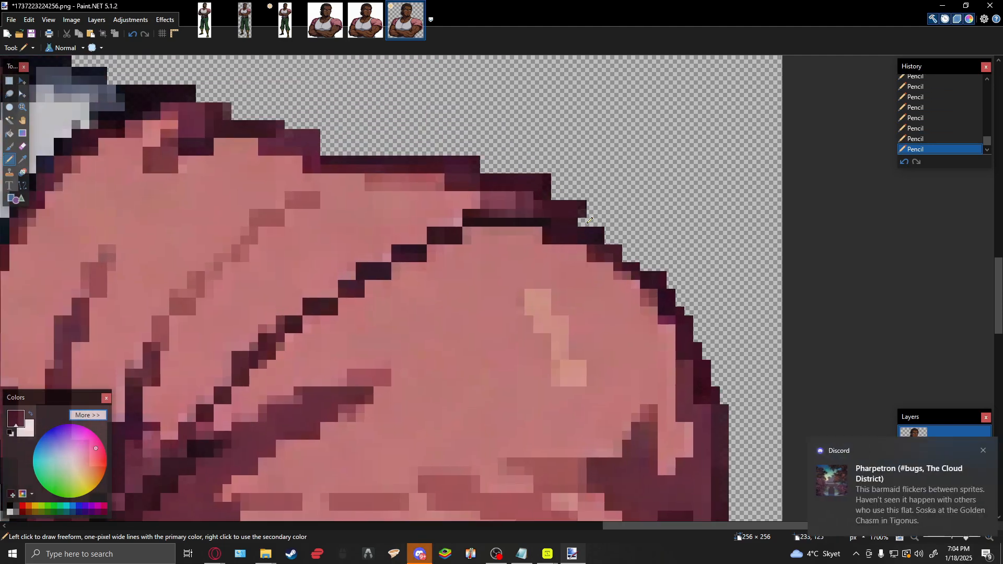
{"action": "key", "text": "s"}
{"action": "left_click_drag", "start_coordinate": [586, 220], "coordinate": [580, 201]}
{"action": "key", "text": "Delete"}
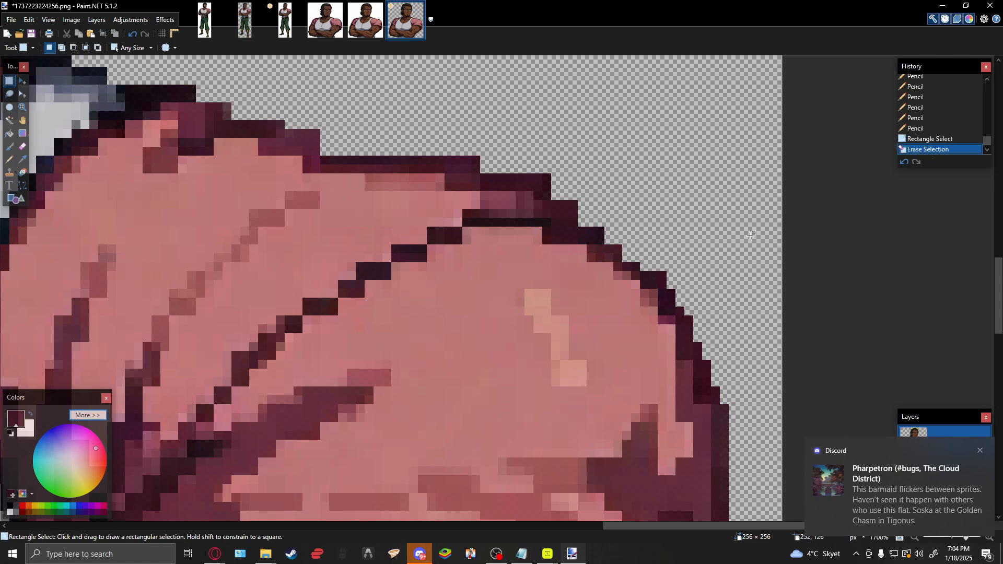
{"action": "mouse_move", "coordinate": [573, 207]}
{"action": "left_mouse_down"}
{"action": "mouse_move", "coordinate": [595, 176]}
{"action": "mouse_move", "coordinate": [739, 242]}
{"action": "mouse_move", "coordinate": [786, 251]}
{"action": "left_mouse_up"}
{"action": "key", "text": "Delete"}
Pencil maroon pixels into the steps of the light pink sleeve's top outline toward the tank top strap.
{"action": "key", "text": "p"}
{"action": "left_click", "coordinate": [561, 178]}
{"action": "left_click", "coordinate": [692, 236]}
{"action": "left_click", "coordinate": [701, 237]}
{"action": "left_click_drag", "start_coordinate": [540, 211], "coordinate": [570, 217]}
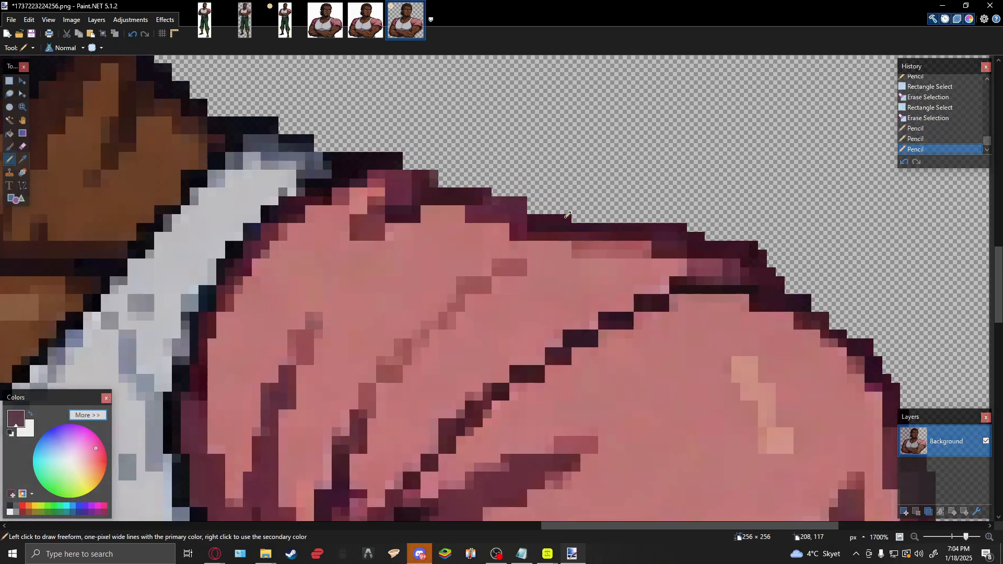
{"action": "left_click", "coordinate": [531, 208]}
{"action": "left_click_drag", "start_coordinate": [500, 192], "coordinate": [679, 252]}
{"action": "left_click", "coordinate": [737, 269]}
{"action": "left_click", "coordinate": [745, 277]}
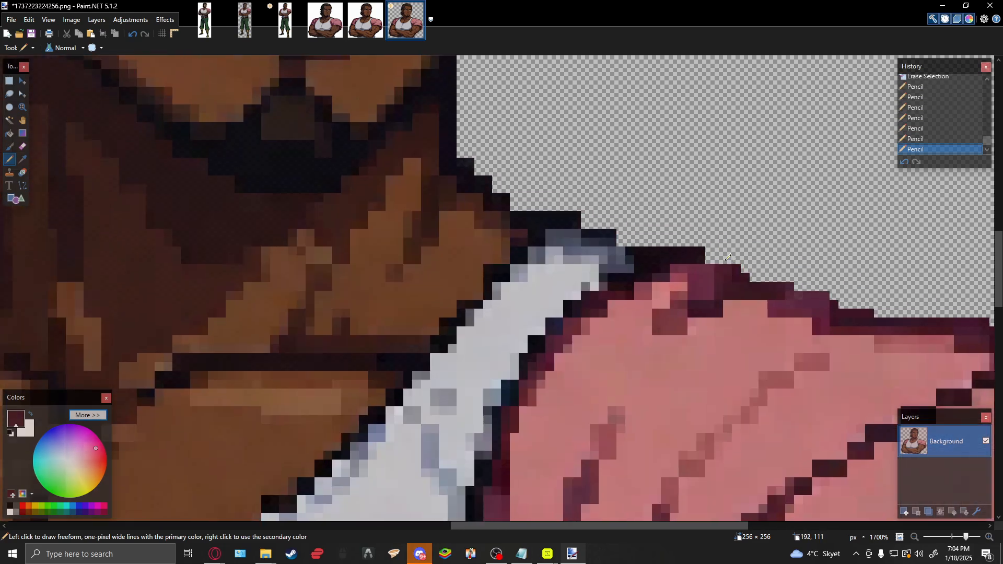
{"action": "left_click_drag", "start_coordinate": [711, 258], "coordinate": [719, 258]}
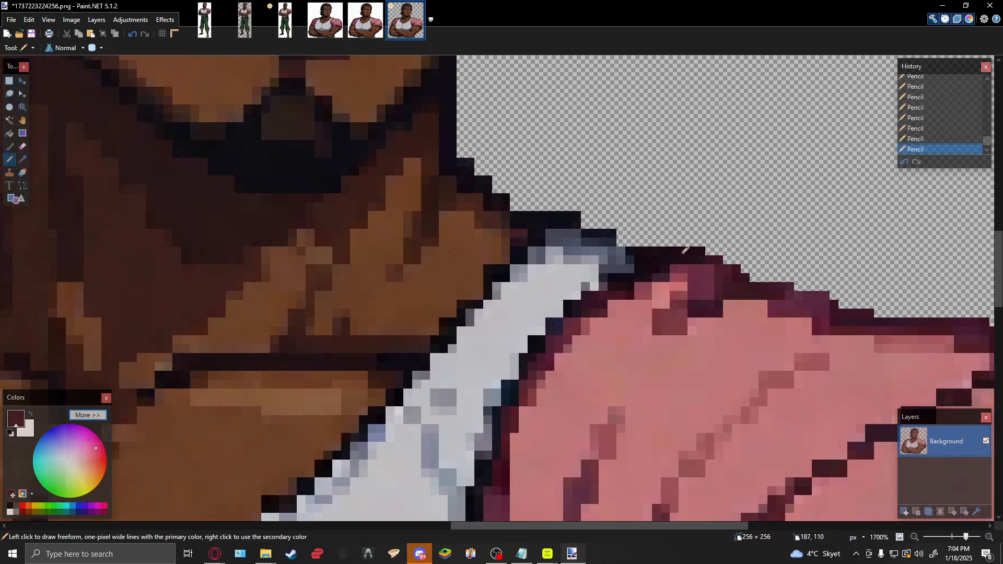
Sample the strap's dark outline color and pencil pixels along the outline above the tank top strap.
{"action": "key", "text": "k"}
{"action": "left_click", "coordinate": [631, 250]}
{"action": "left_click_drag", "start_coordinate": [625, 242], "coordinate": [634, 235]}
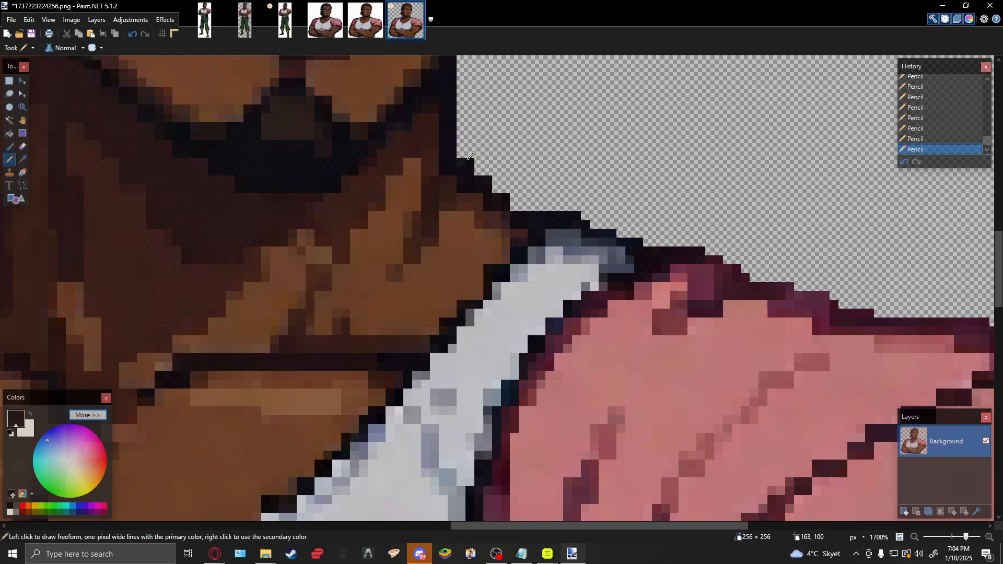
Resize the image to 1024 × 1024 pixels using Nearest Neighbor resampling and review the whole portrait.
{"action": "scroll", "coordinate": [506, 144], "scroll_direction": "down", "scroll_amount": 10}
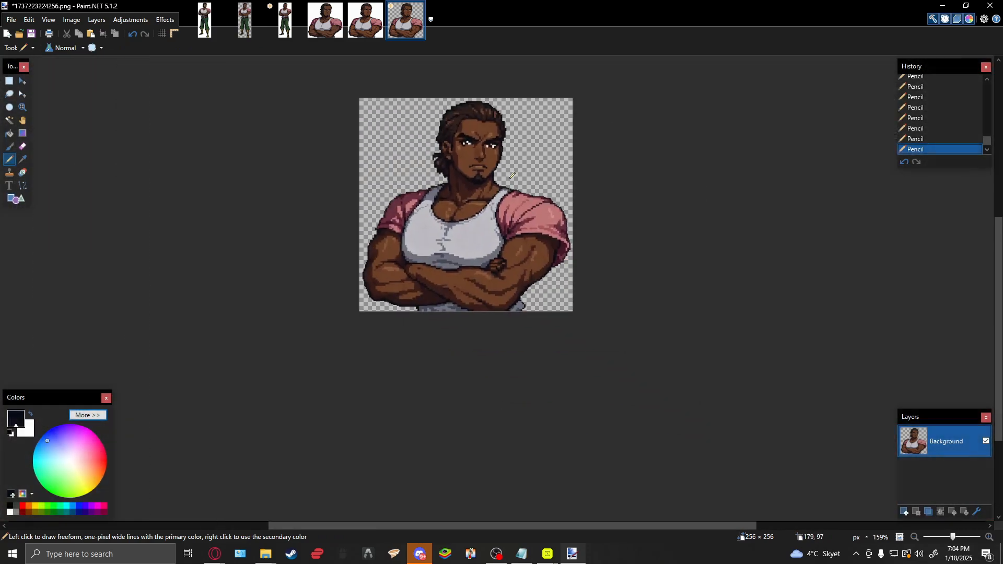
{"action": "key", "text": "ctrl+r"}
{"action": "left_click", "coordinate": [510, 260]}
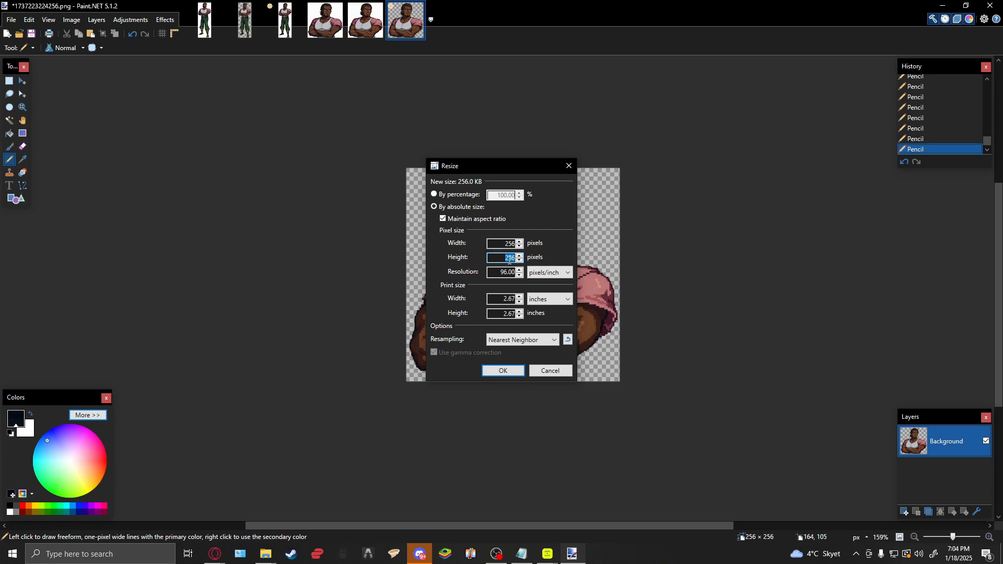
{"action": "type", "text": "1024"}
{"action": "left_click", "coordinate": [515, 372]}
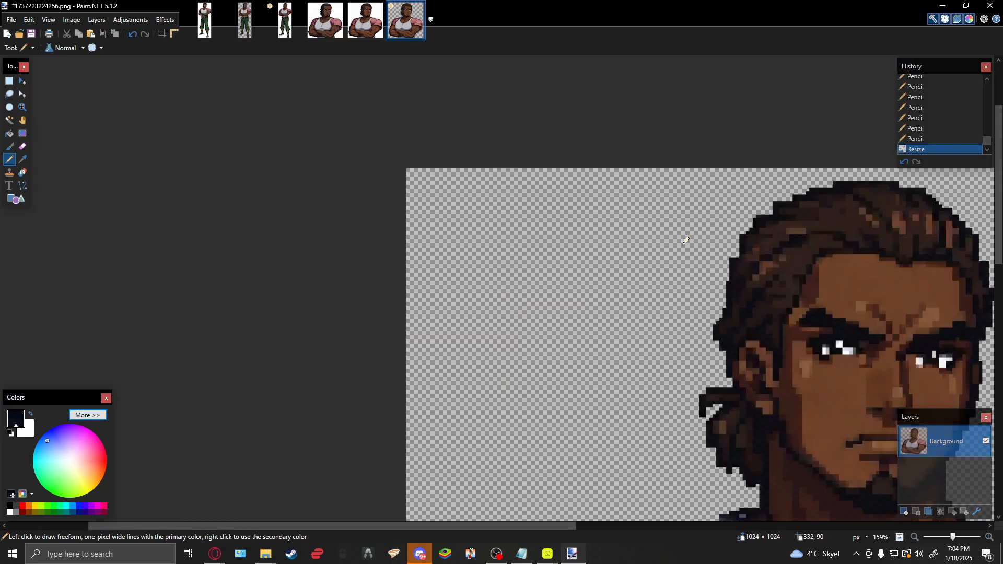
{"action": "scroll", "coordinate": [673, 272], "scroll_direction": "down", "scroll_amount": 5}
{"action": "scroll", "coordinate": [518, 254], "scroll_direction": "up", "scroll_amount": 2}
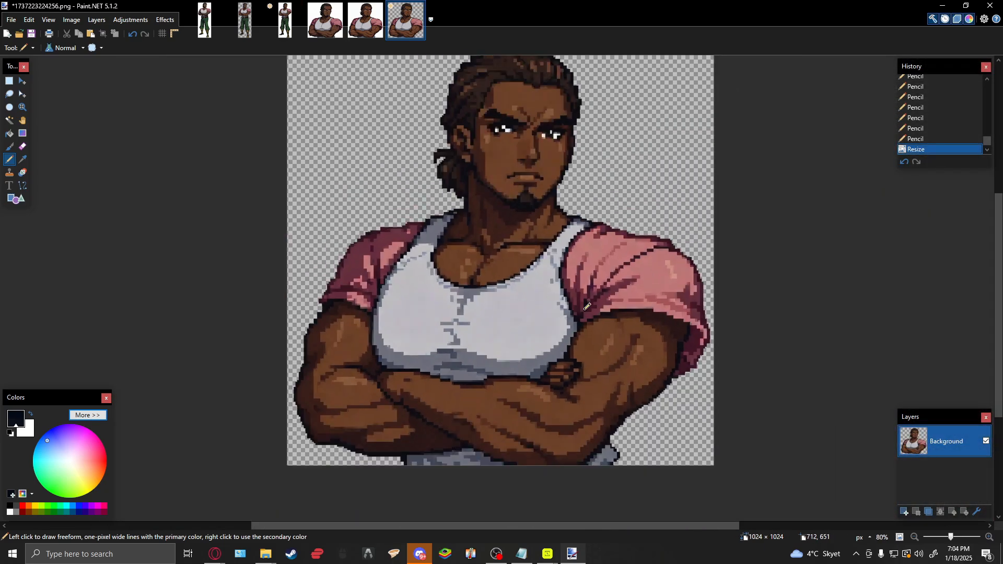
{"action": "scroll", "coordinate": [569, 268], "scroll_direction": "down", "scroll_amount": 2}
{"action": "scroll", "coordinate": [558, 328], "scroll_direction": "up", "scroll_amount": 1}
{"action": "scroll", "coordinate": [499, 230], "scroll_direction": "down", "scroll_amount": 1}
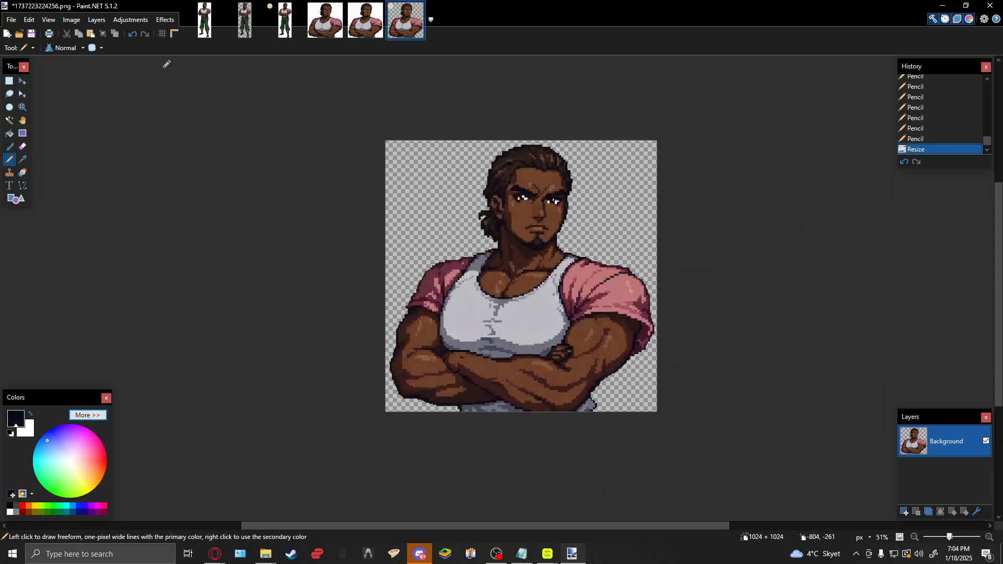
Save the image as a PNG in the CifRci folder, replacing TFAC00I0.RCI_473-0.png and keeping the offered save settings.
{"action": "left_click", "coordinate": [11, 19]}
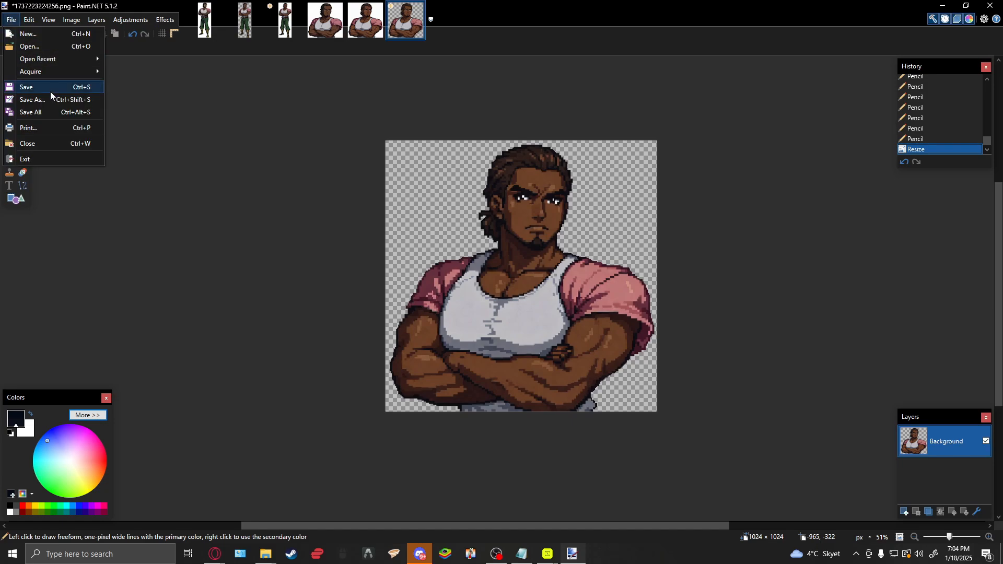
{"action": "left_click", "coordinate": [38, 100]}
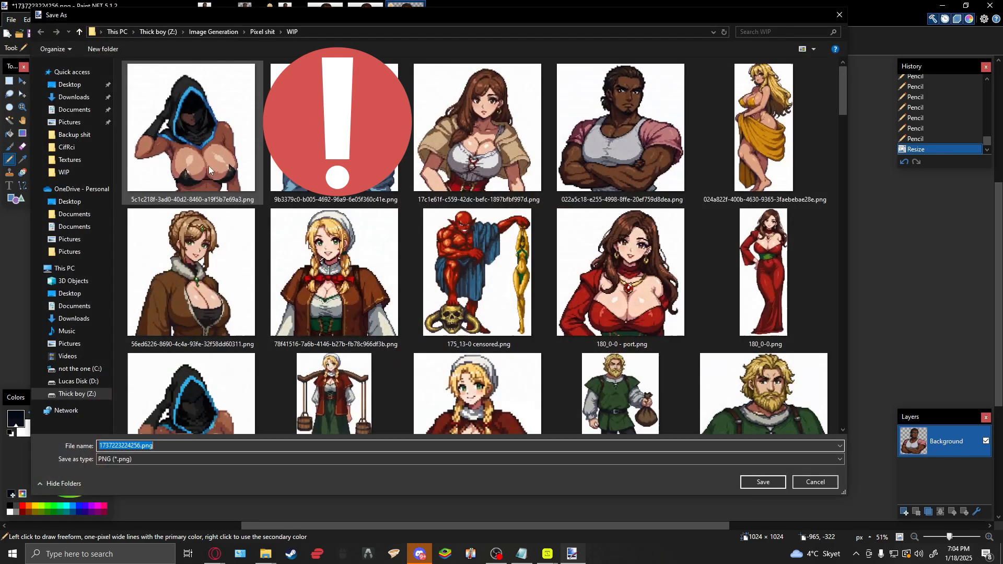
{"action": "left_click", "coordinate": [65, 147]}
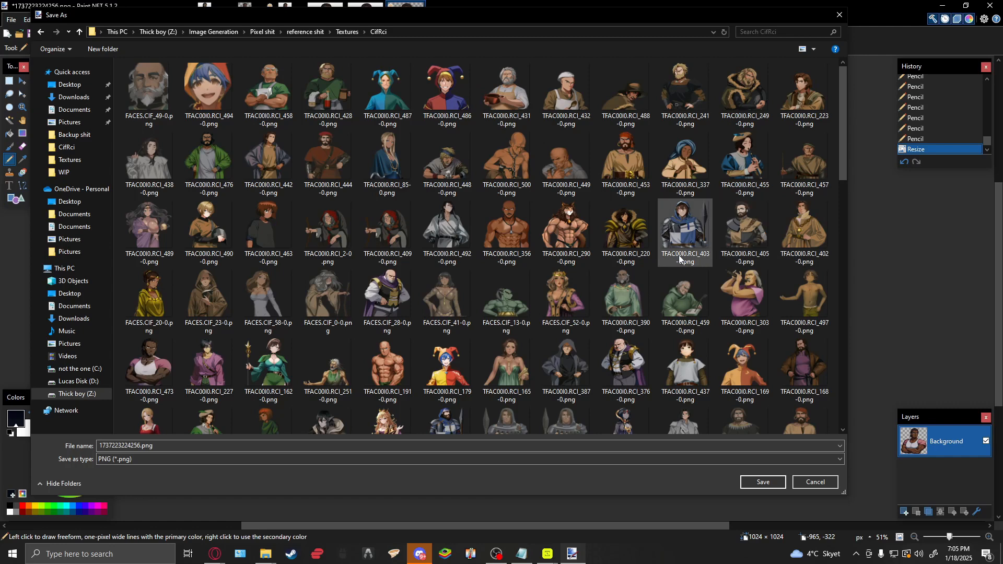
{"action": "left_click", "coordinate": [160, 367]}
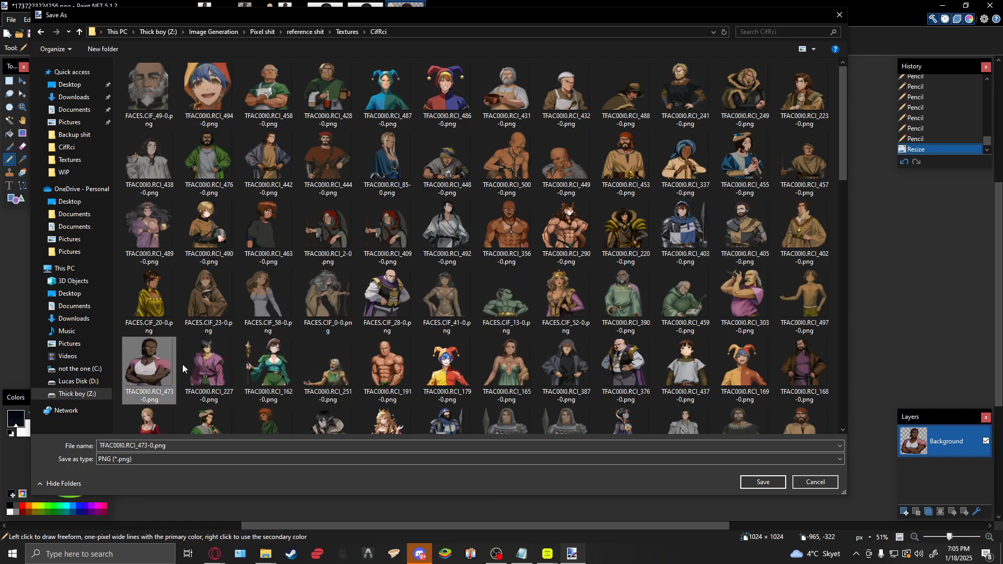
{"action": "left_click", "coordinate": [760, 482]}
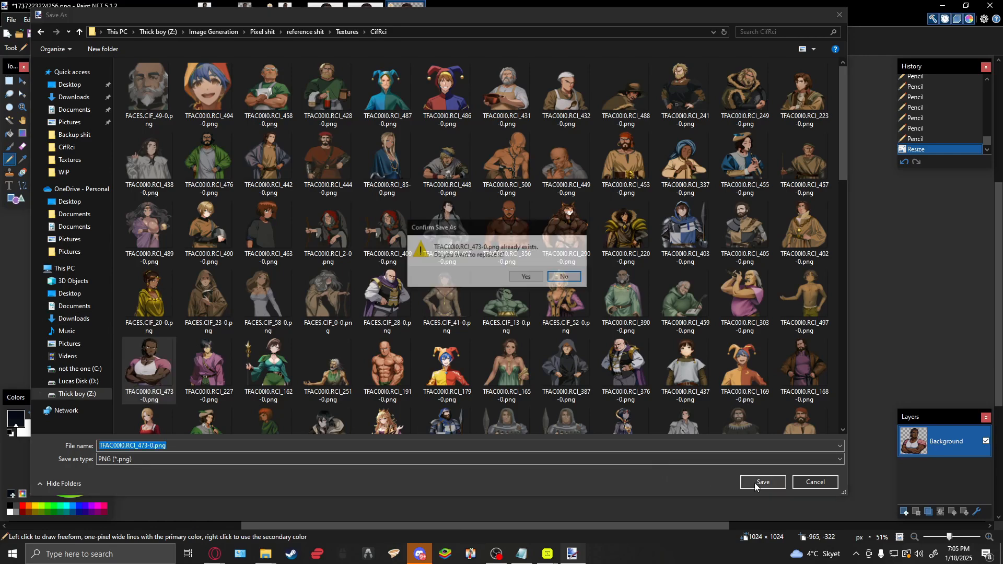
{"action": "left_click", "coordinate": [526, 277]}
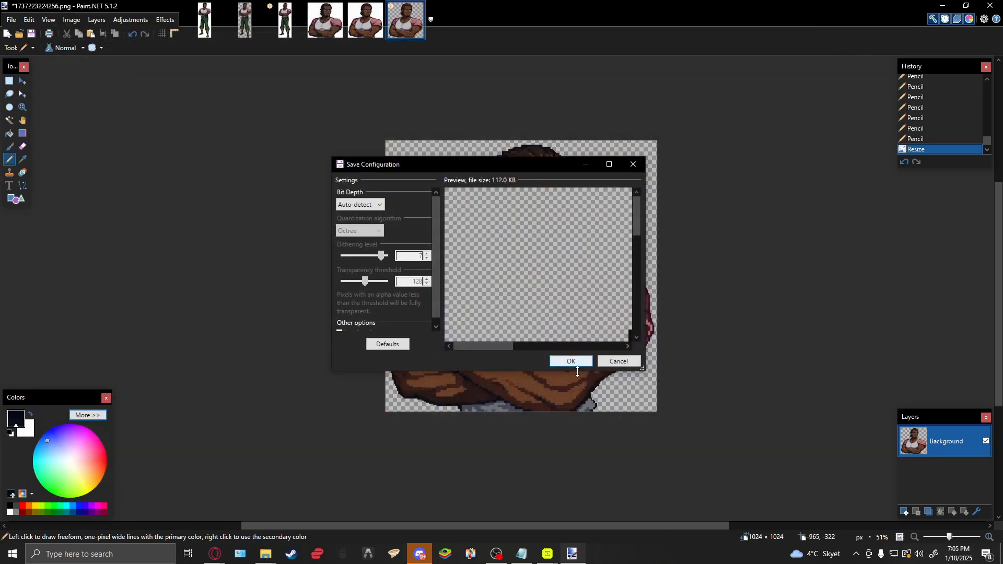
{"action": "key", "text": "Return"}
{"action": "scroll", "coordinate": [625, 167], "scroll_direction": "down", "scroll_amount": 2}
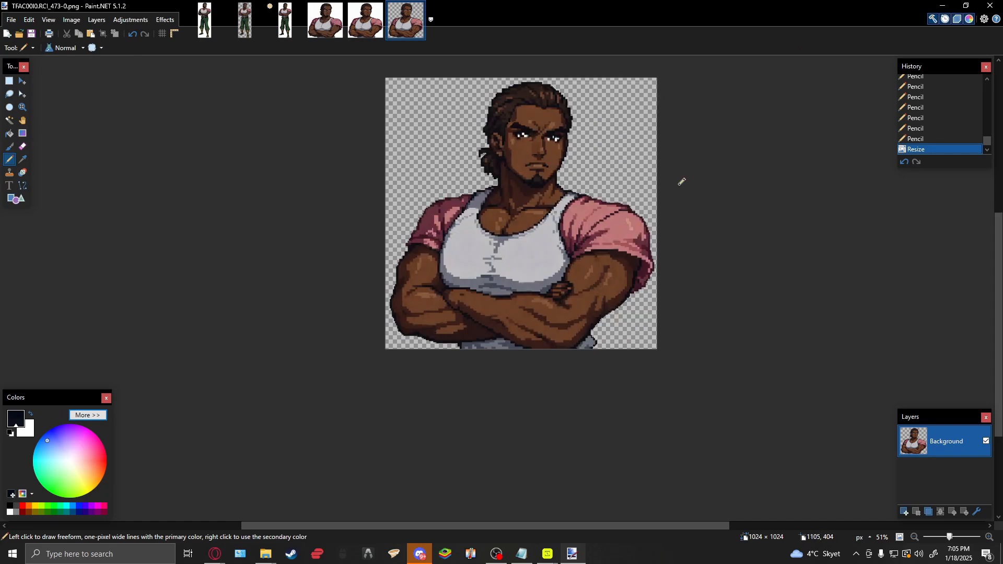
Switch to Discord and open the pixel-npc-sprites channel in the poster's own progress section of the Weeberfall server.
{"action": "left_click", "coordinate": [942, 7]}
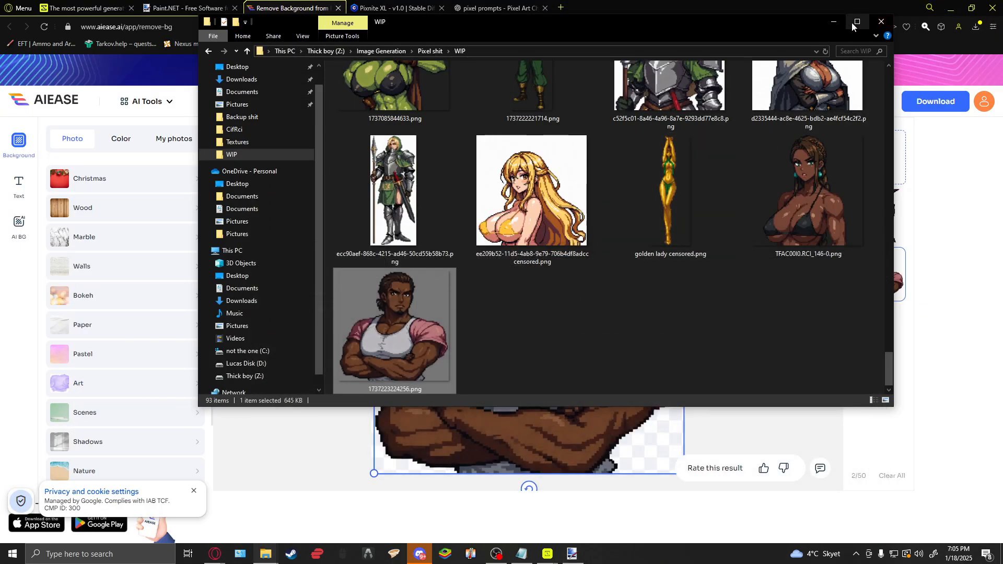
{"action": "left_click", "coordinate": [834, 23]}
{"action": "left_click", "coordinate": [420, 554]}
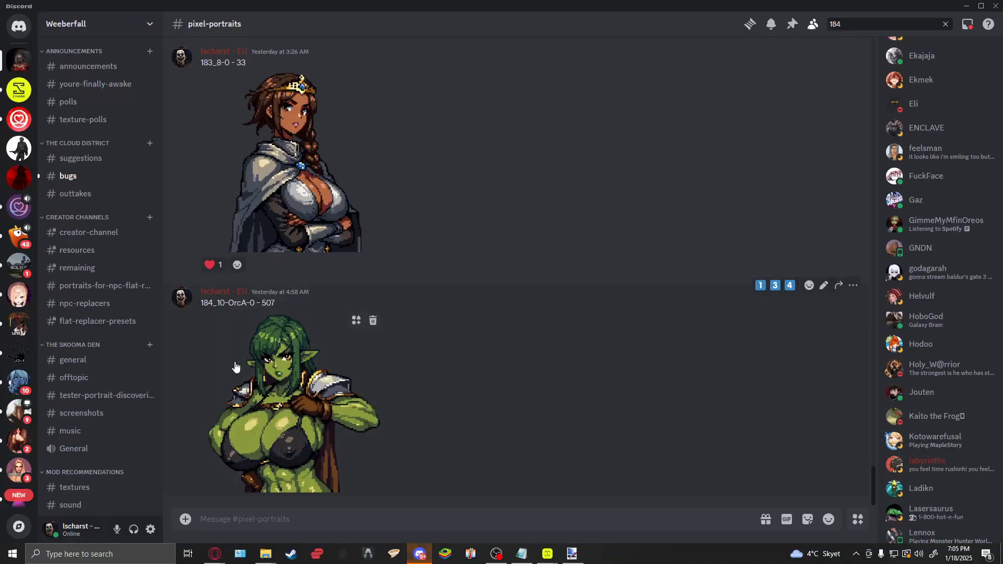
{"action": "scroll", "coordinate": [109, 206], "scroll_direction": "down", "scroll_amount": 3}
{"action": "scroll", "coordinate": [115, 219], "scroll_direction": "down", "scroll_amount": 10}
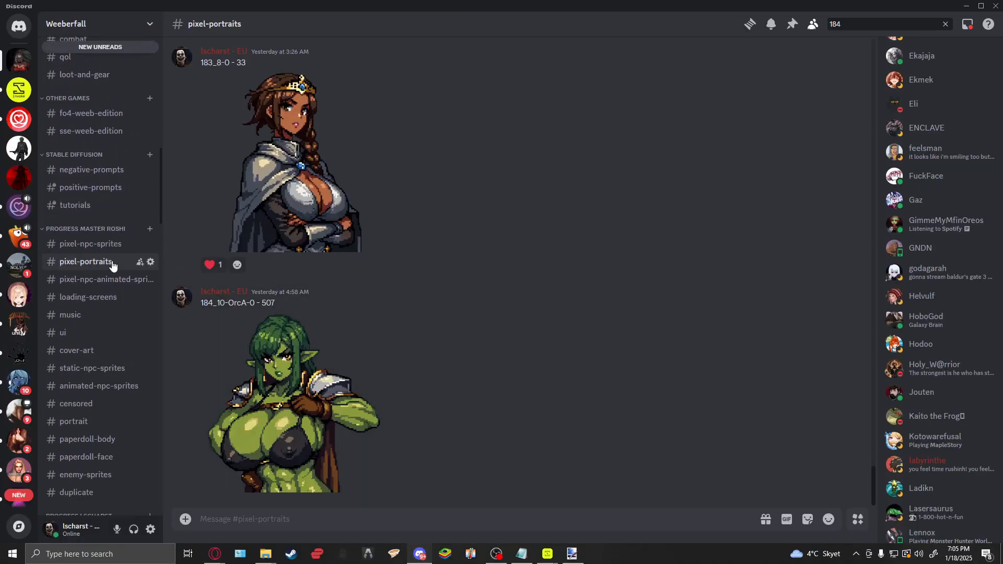
{"action": "scroll", "coordinate": [68, 261], "scroll_direction": "down", "scroll_amount": 5}
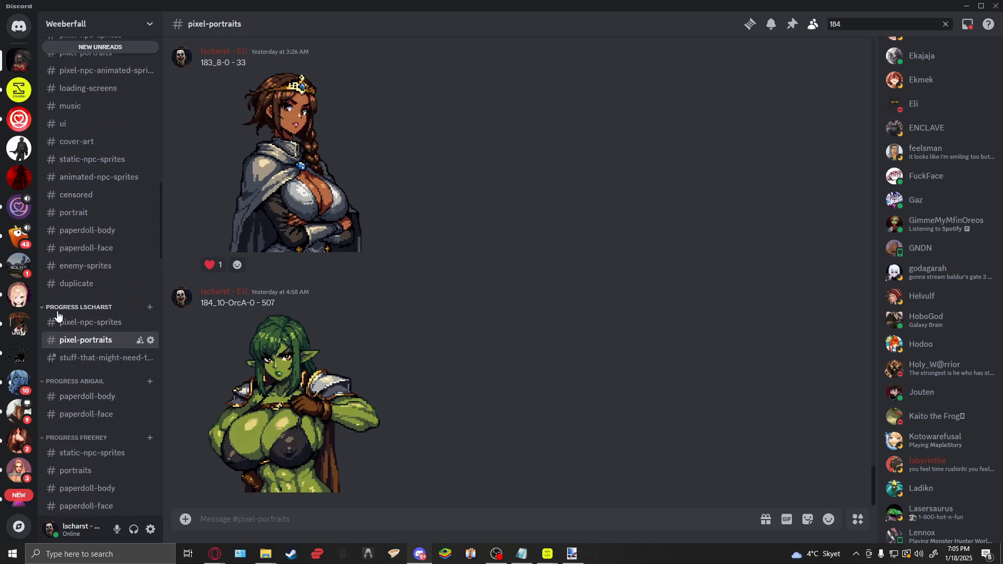
{"action": "left_click", "coordinate": [95, 328]}
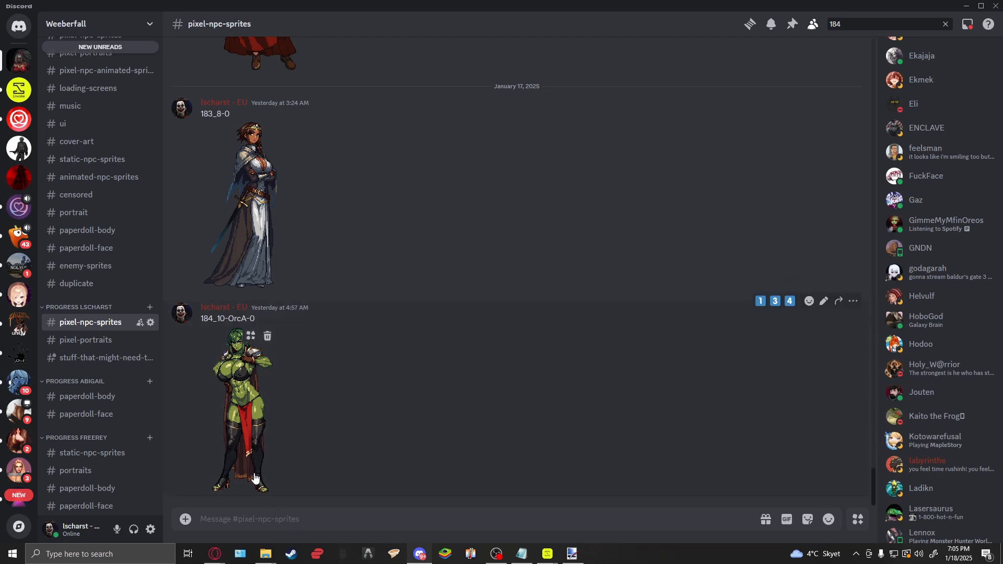
Switch to the CifRci File Explorer window, go up to the Textures folder and sort it by date in descending order.
{"action": "key", "text": "alt+Tab"}
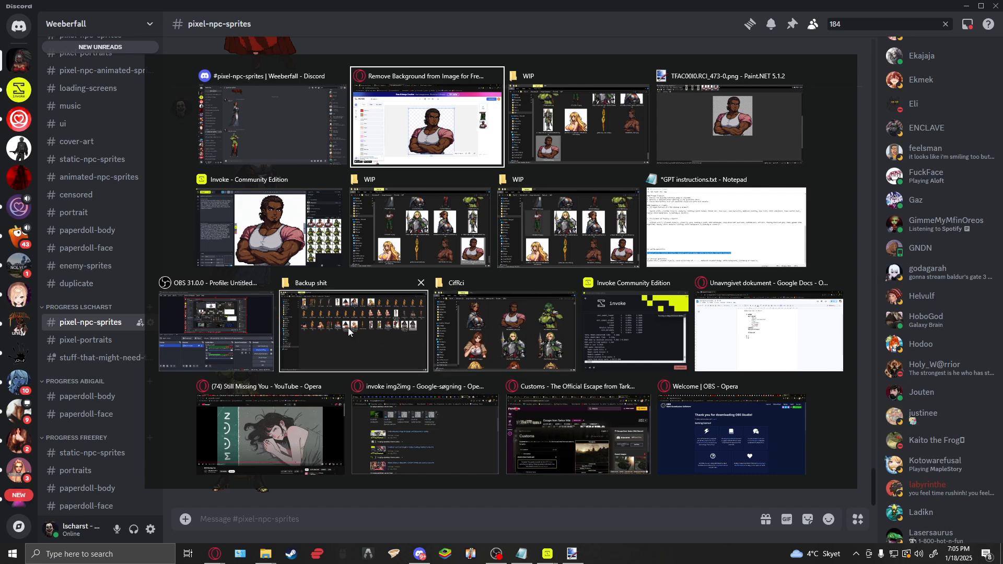
{"action": "left_click", "coordinate": [504, 329]}
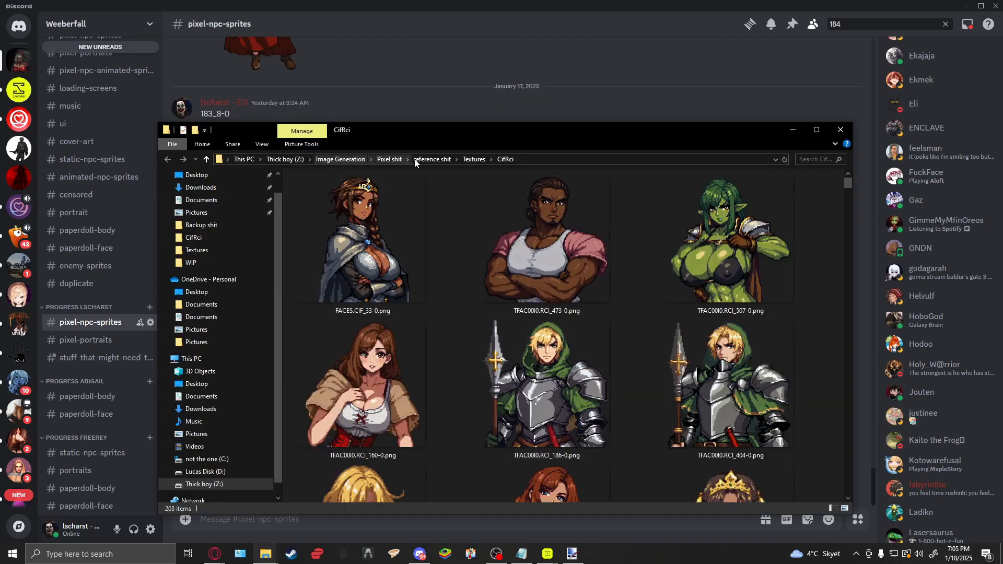
{"action": "left_click", "coordinate": [488, 159]}
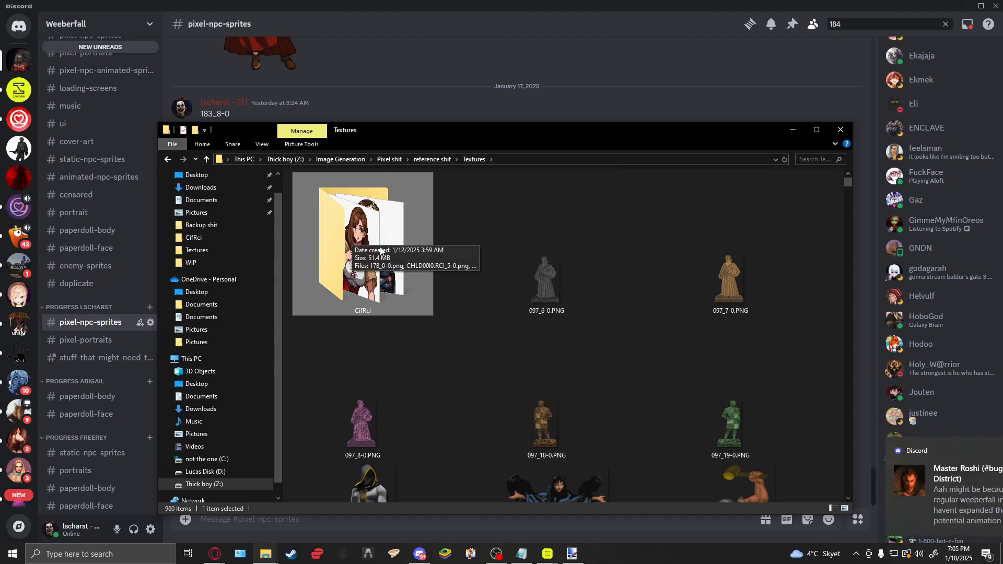
{"action": "scroll", "coordinate": [540, 305], "scroll_direction": "down", "scroll_amount": 8}
{"action": "scroll", "coordinate": [584, 298], "scroll_direction": "up", "scroll_amount": 8}
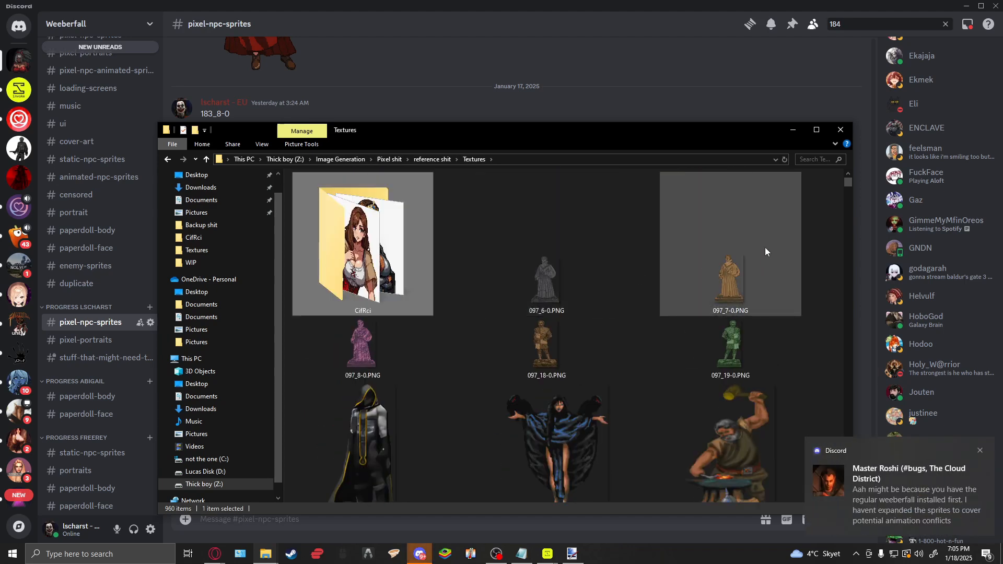
{"action": "right_click", "coordinate": [821, 249]}
{"action": "mouse_move", "coordinate": [853, 269]}
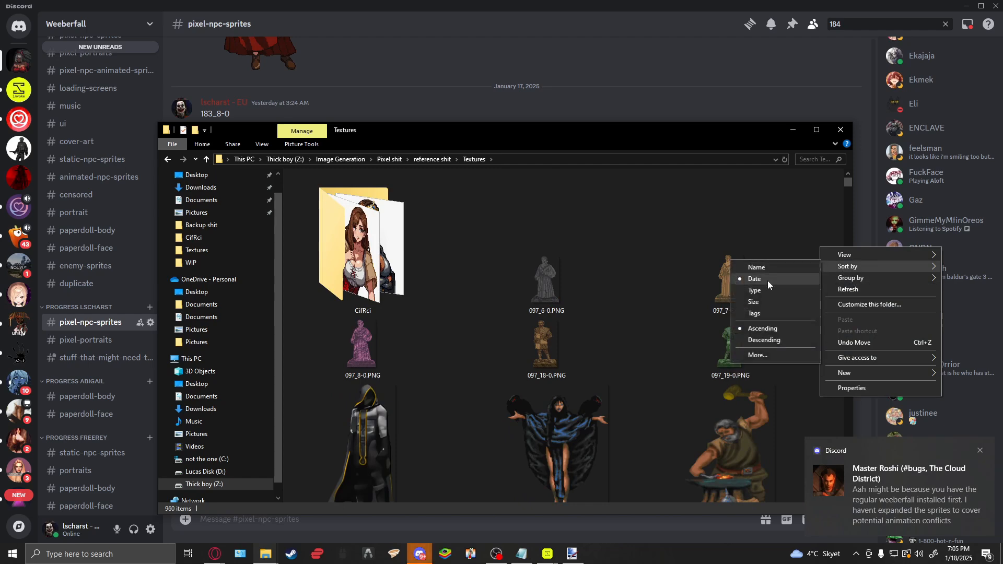
{"action": "left_click", "coordinate": [764, 344]}
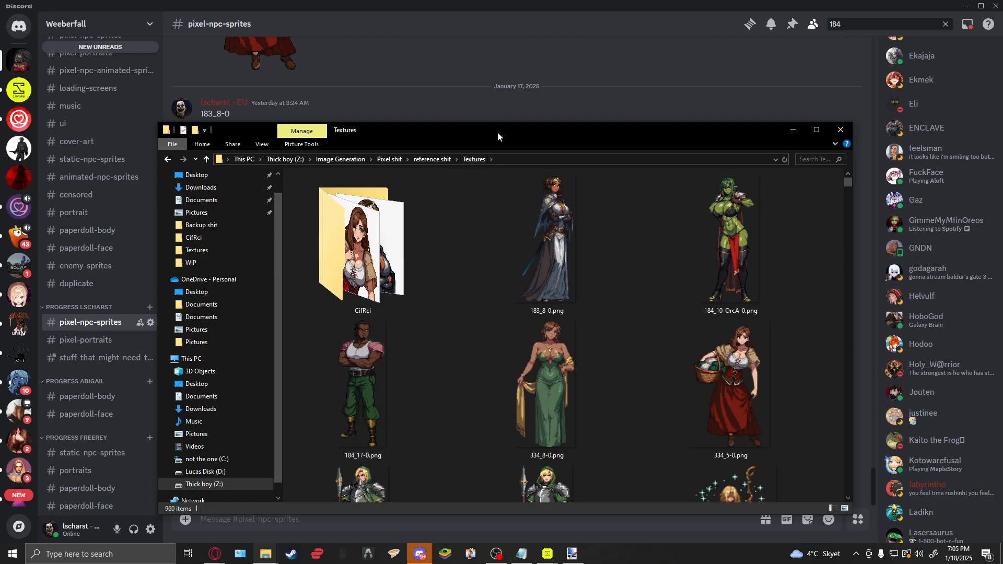
Attach 184_17-0.png from the Textures folder to the pixel-npc-sprites channel and send it with the message "184_17-0".
{"action": "left_click_drag", "start_coordinate": [497, 133], "coordinate": [299, 48]}
{"action": "left_click_drag", "start_coordinate": [196, 254], "coordinate": [429, 359]}
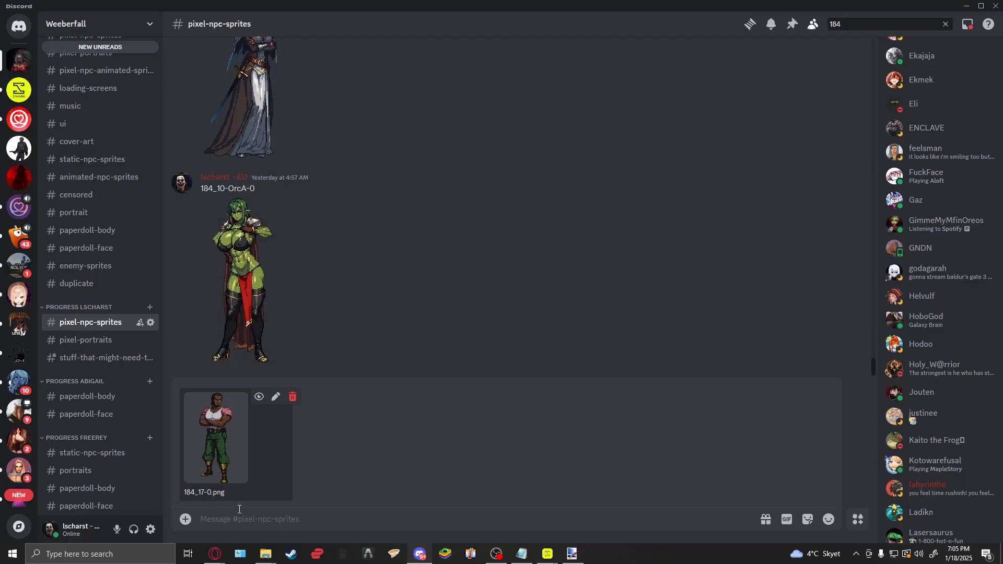
{"action": "type", "text": "184_17"}
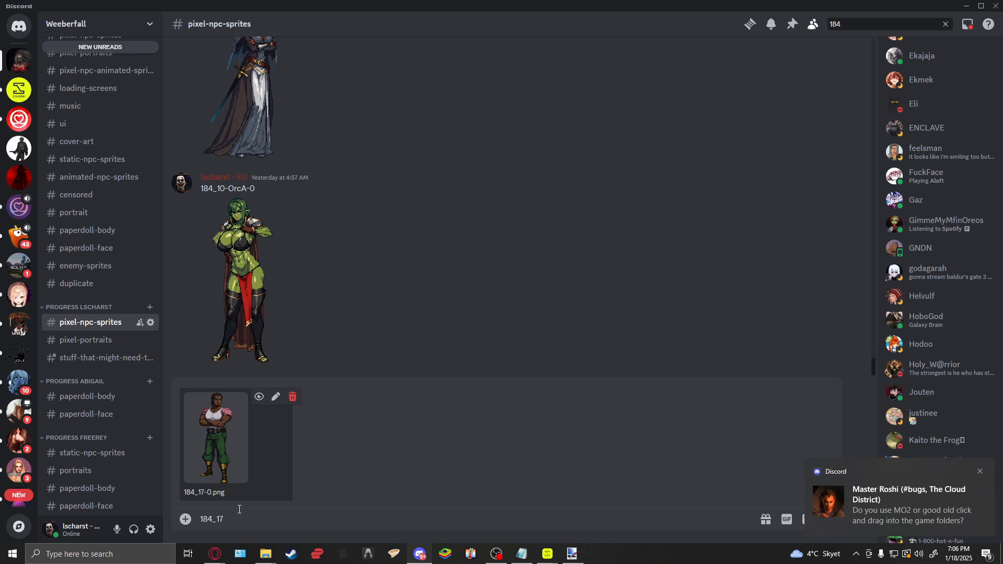
{"action": "type", "text": "-0"}
{"action": "key", "text": "Return"}
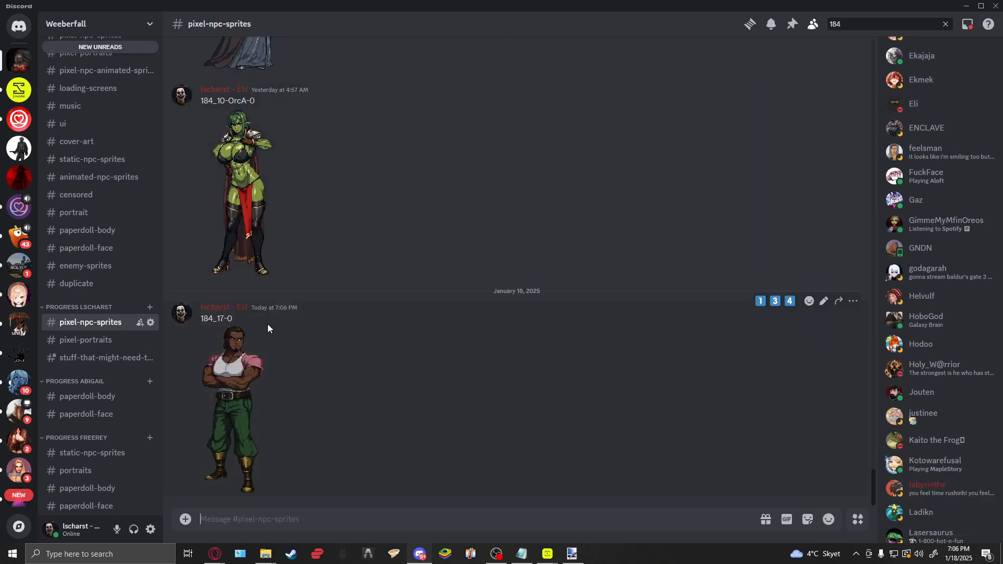
Open the pixel-portraits channel and attach TFAC00I0.RCI_473-0.png from the CifRci folder.
{"action": "left_click", "coordinate": [99, 340]}
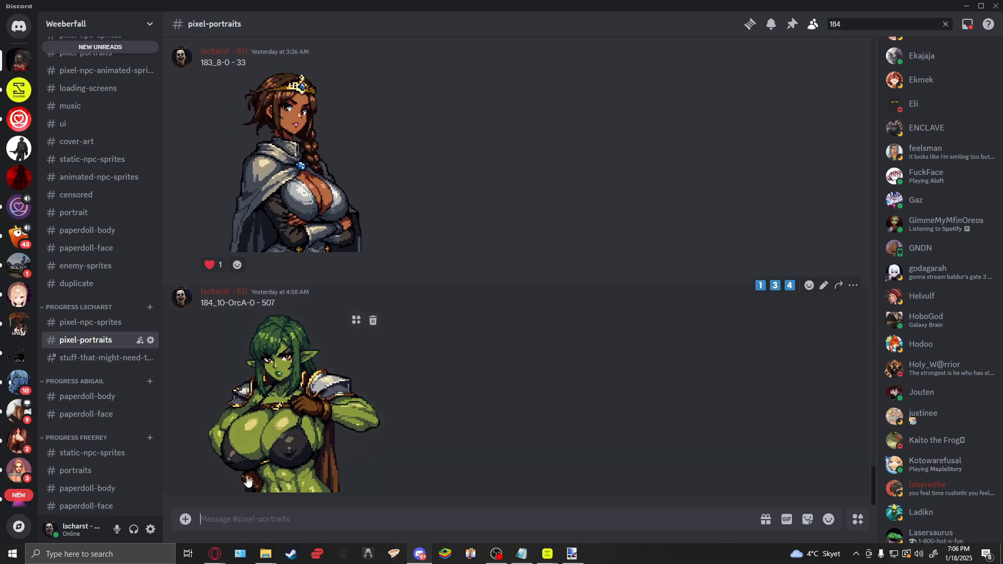
{"action": "key", "text": "alt+Tab"}
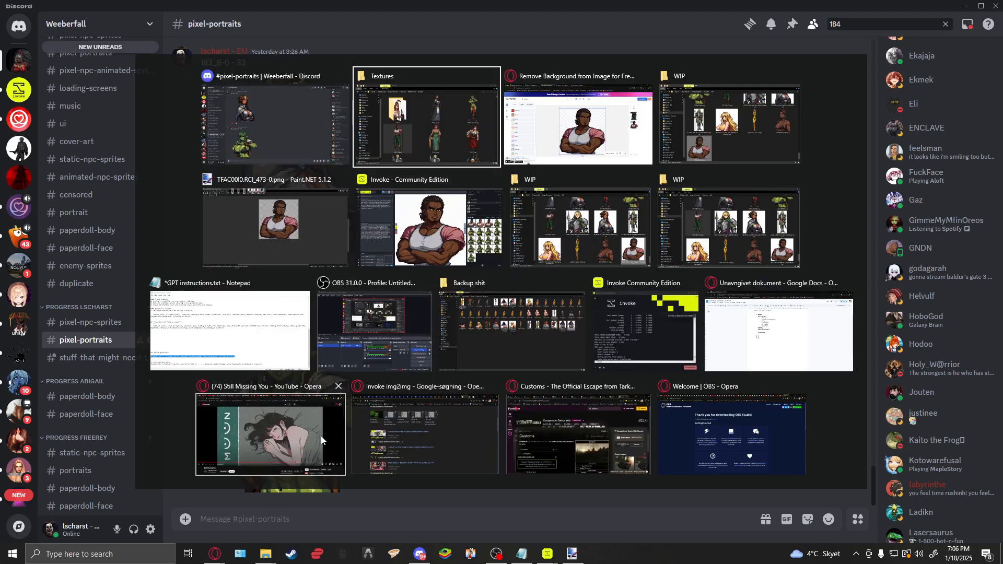
{"action": "left_click", "coordinate": [386, 139]}
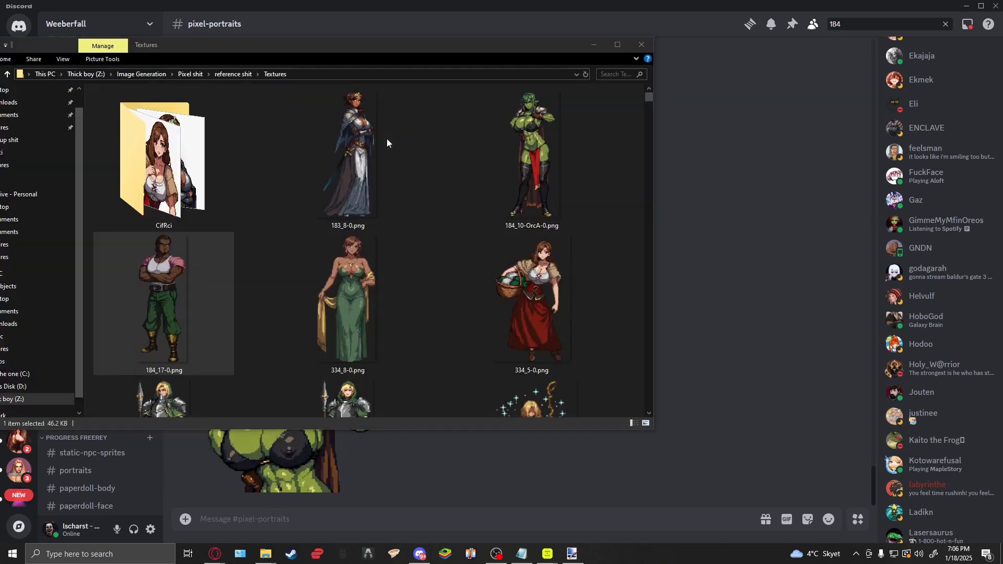
{"action": "double_click", "coordinate": [198, 186]}
{"action": "left_click_drag", "start_coordinate": [326, 162], "coordinate": [726, 348]}
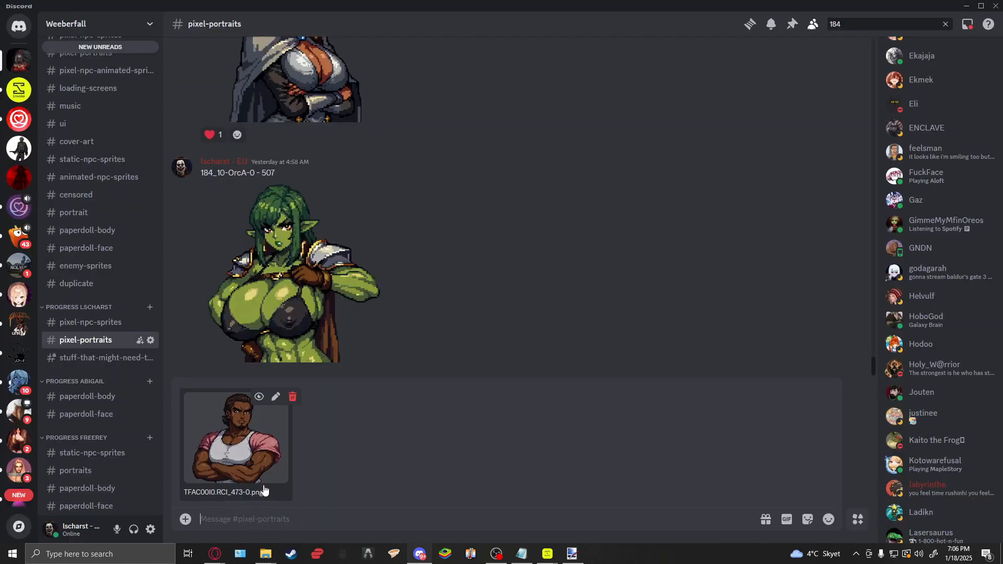
Copy the label of the newly posted sprite and send the attached portrait in pixel-portraits with the message "184_17-0 - 473".
{"action": "left_click", "coordinate": [76, 323]}
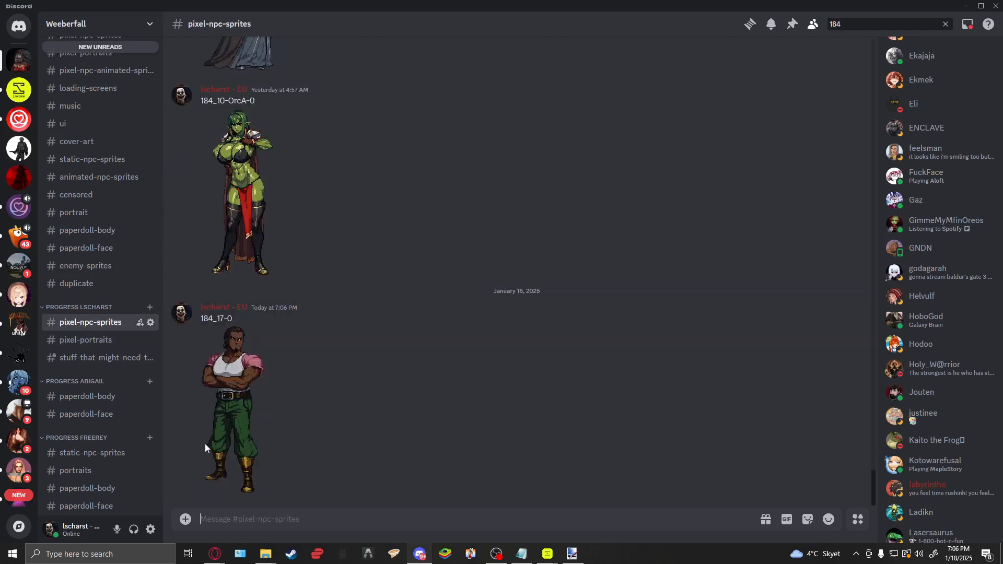
{"action": "right_click", "coordinate": [210, 315]}
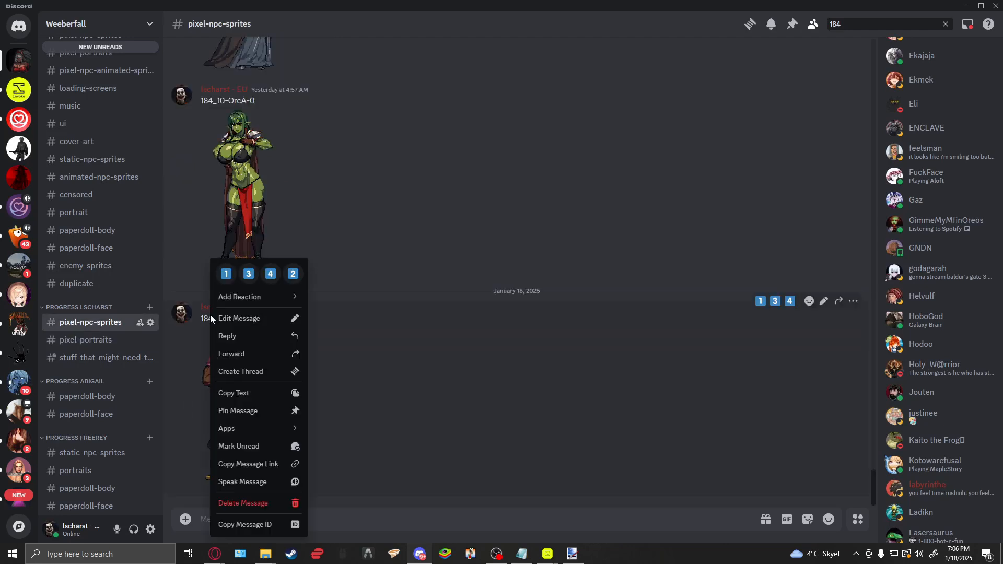
{"action": "left_click", "coordinate": [497, 329]}
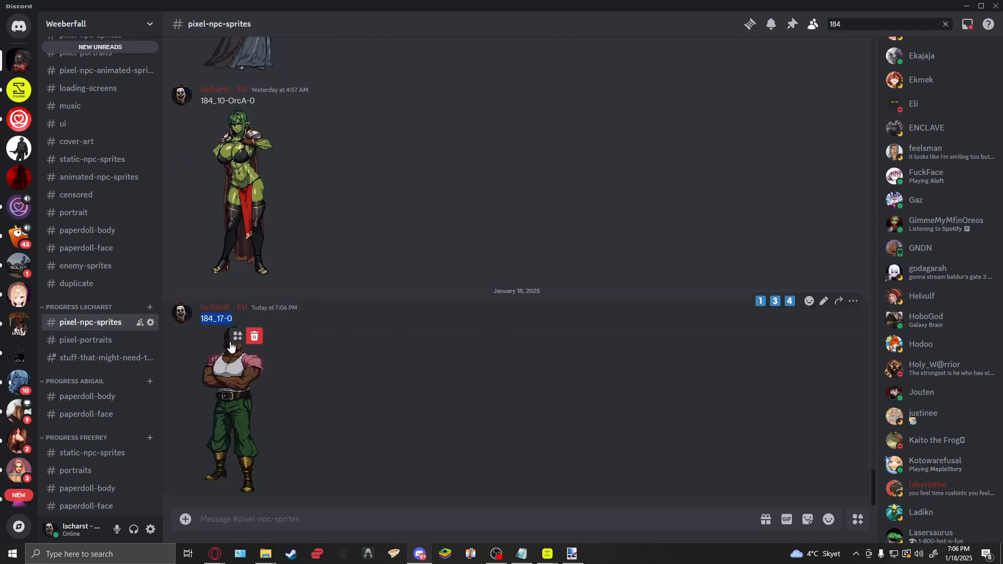
{"action": "left_click", "coordinate": [91, 340]}
{"action": "type", "text": "184_17-0"}
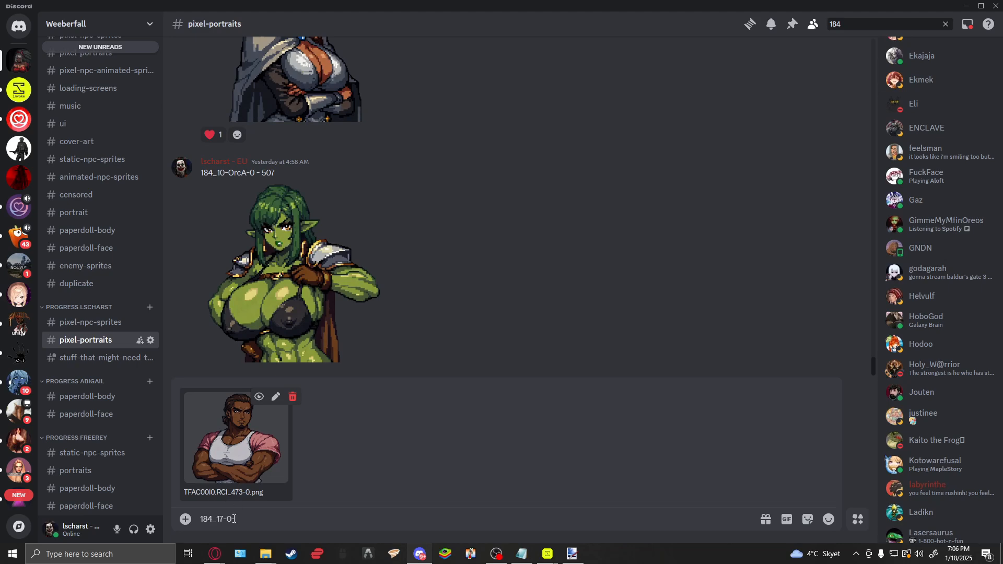
{"action": "type", "text": "473"}
{"action": "key", "text": "Return"}
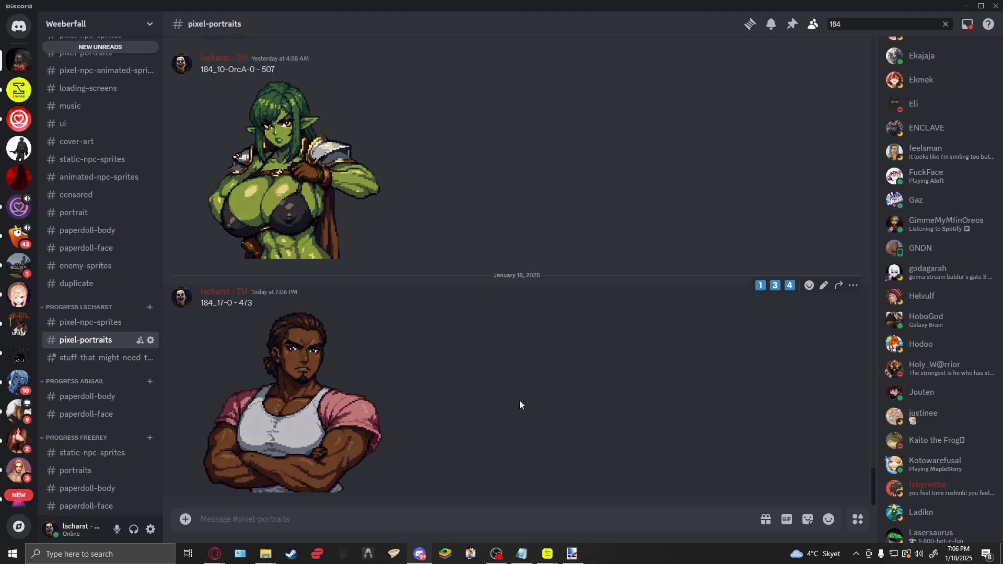
{"action": "mouse_move", "coordinate": [552, 548]}
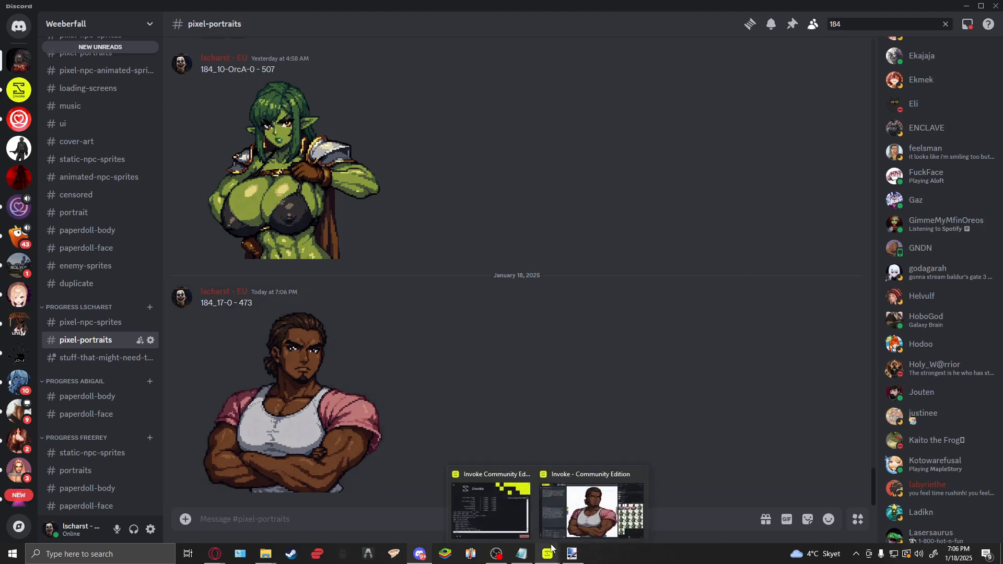